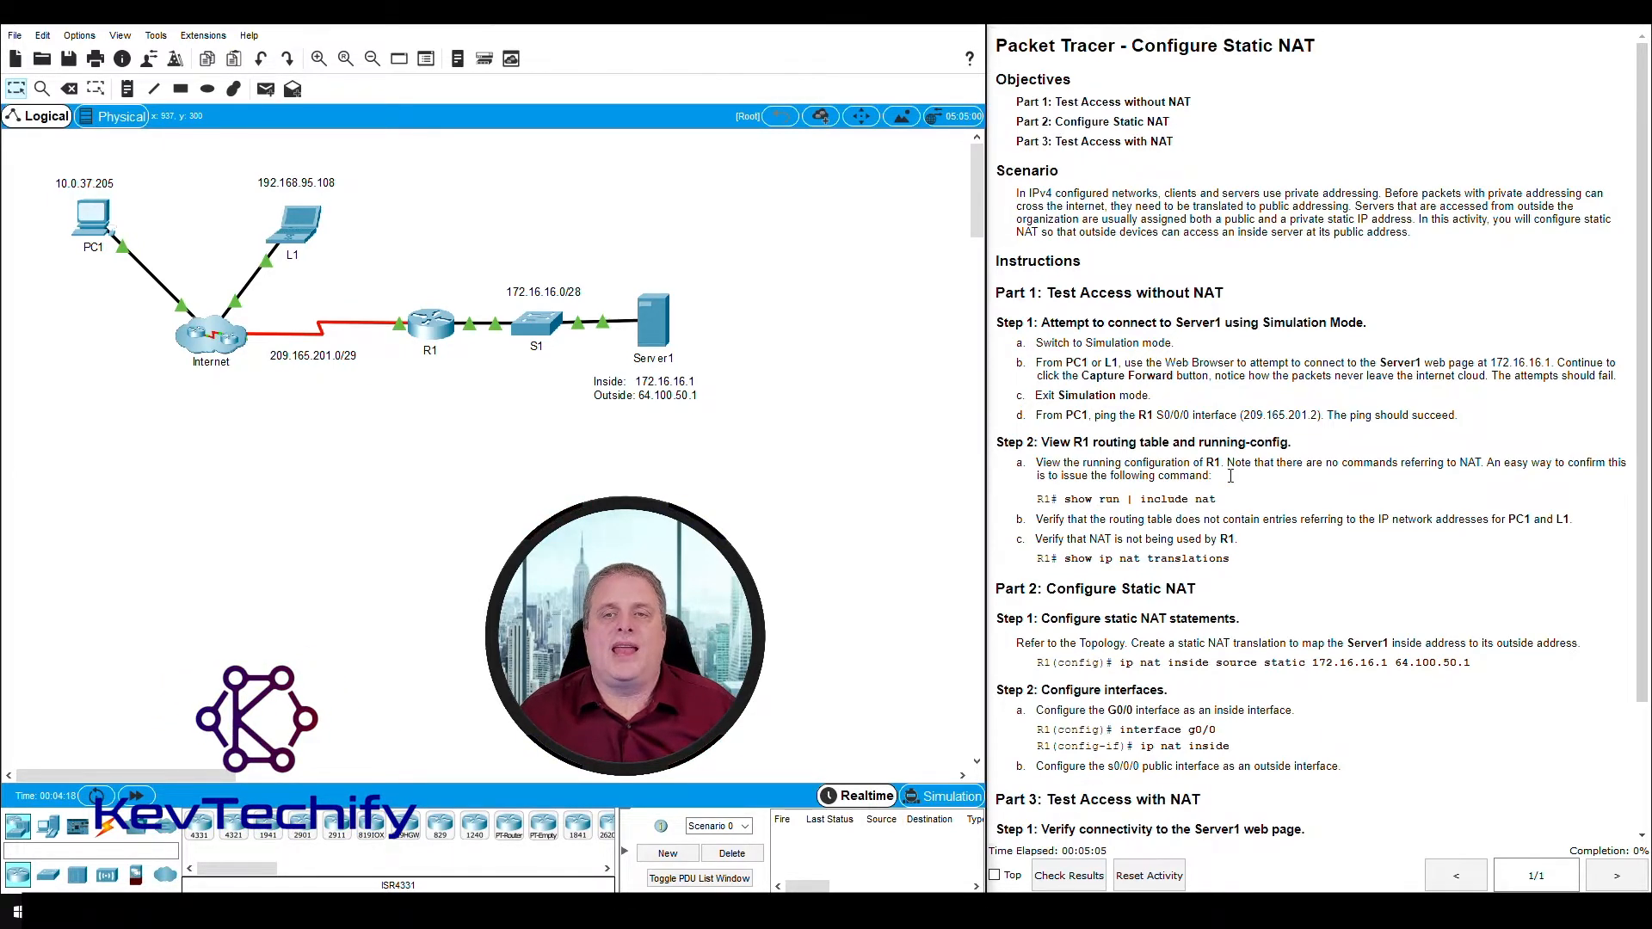
# - Review Part 1, Step 1 of the activity instructions and switch the simulator from Realtime to Simulation mode
pyautogui.scroll(-3, 1211, 476)
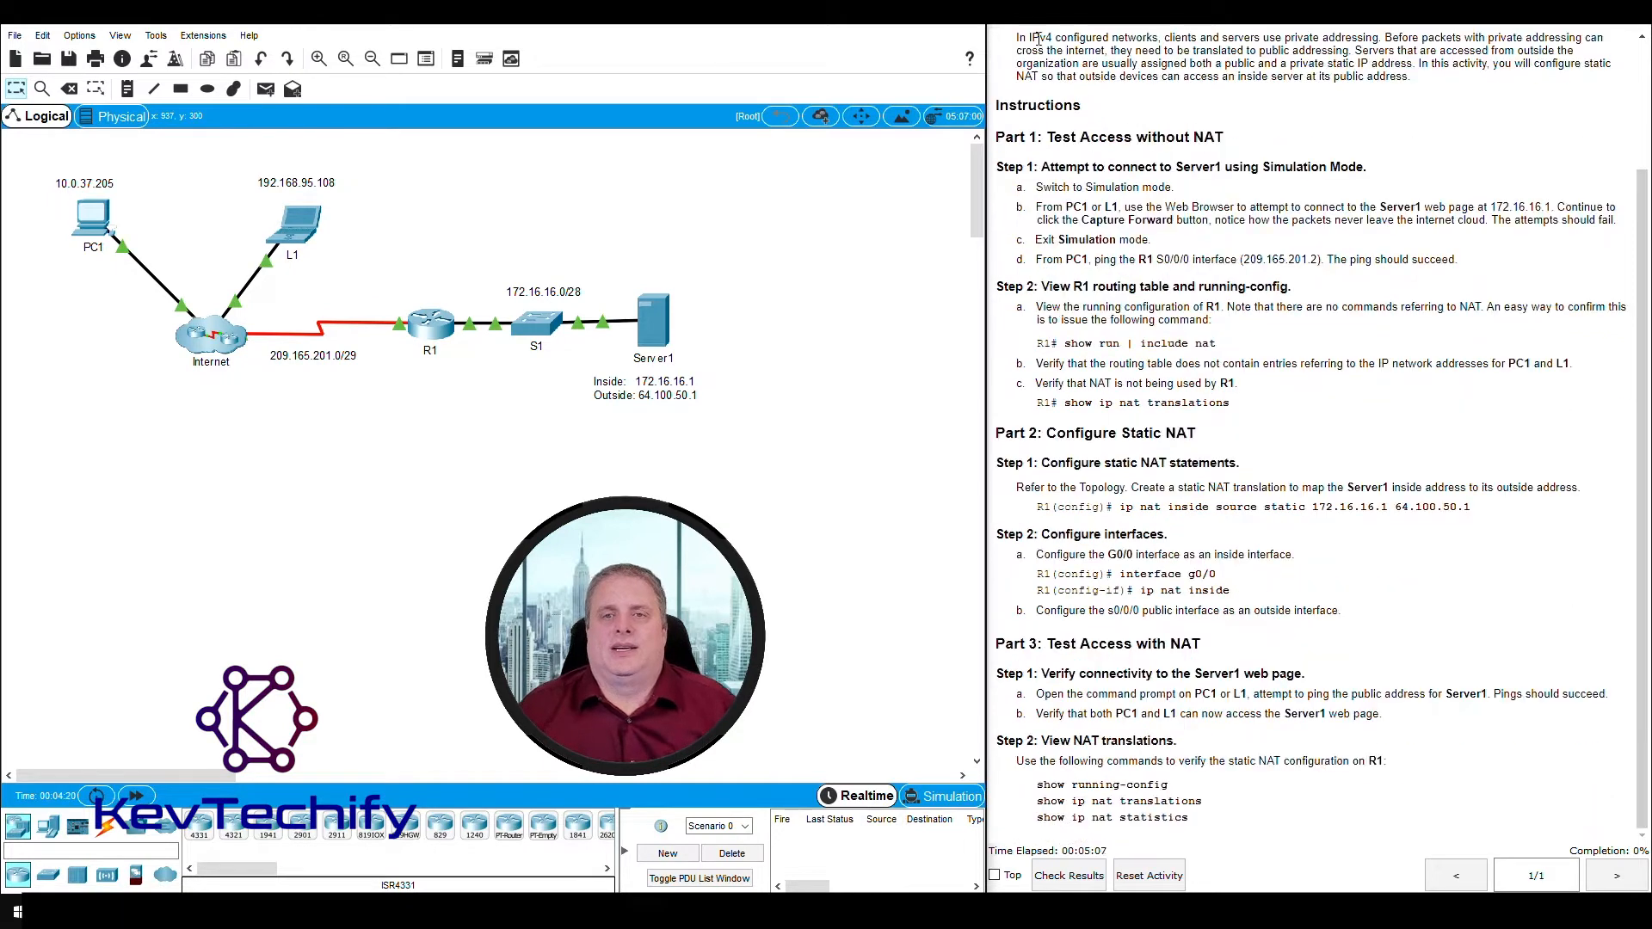
pyautogui.moveTo(998, 138); pyautogui.dragTo(1237, 136)
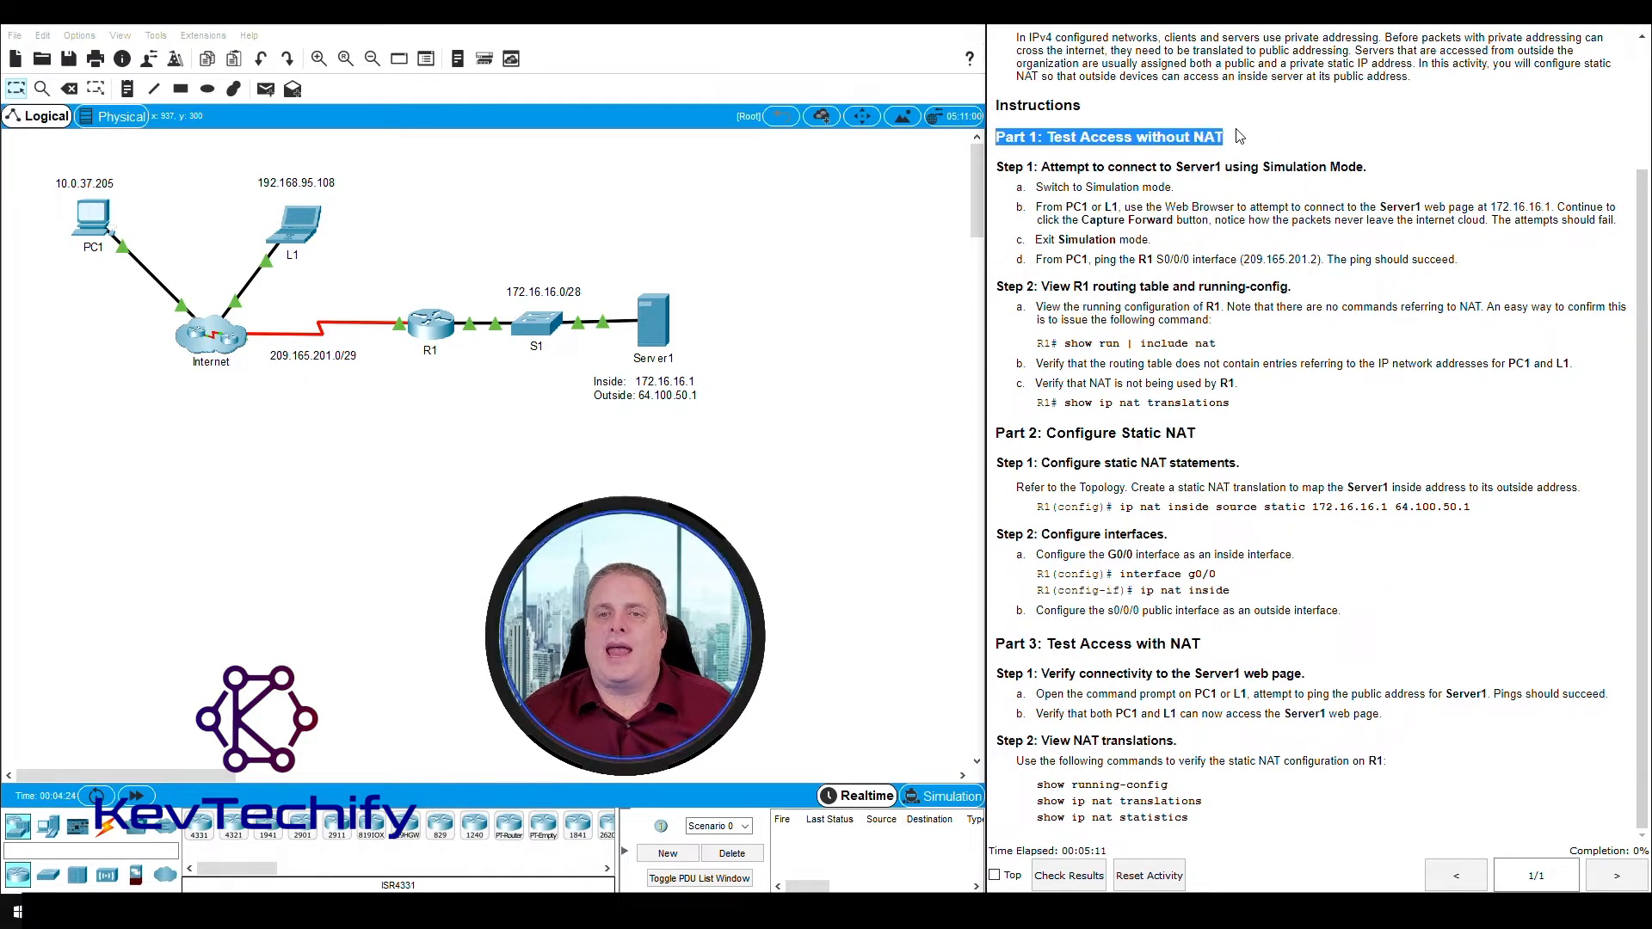
pyautogui.moveTo(1037, 164); pyautogui.dragTo(1368, 167)
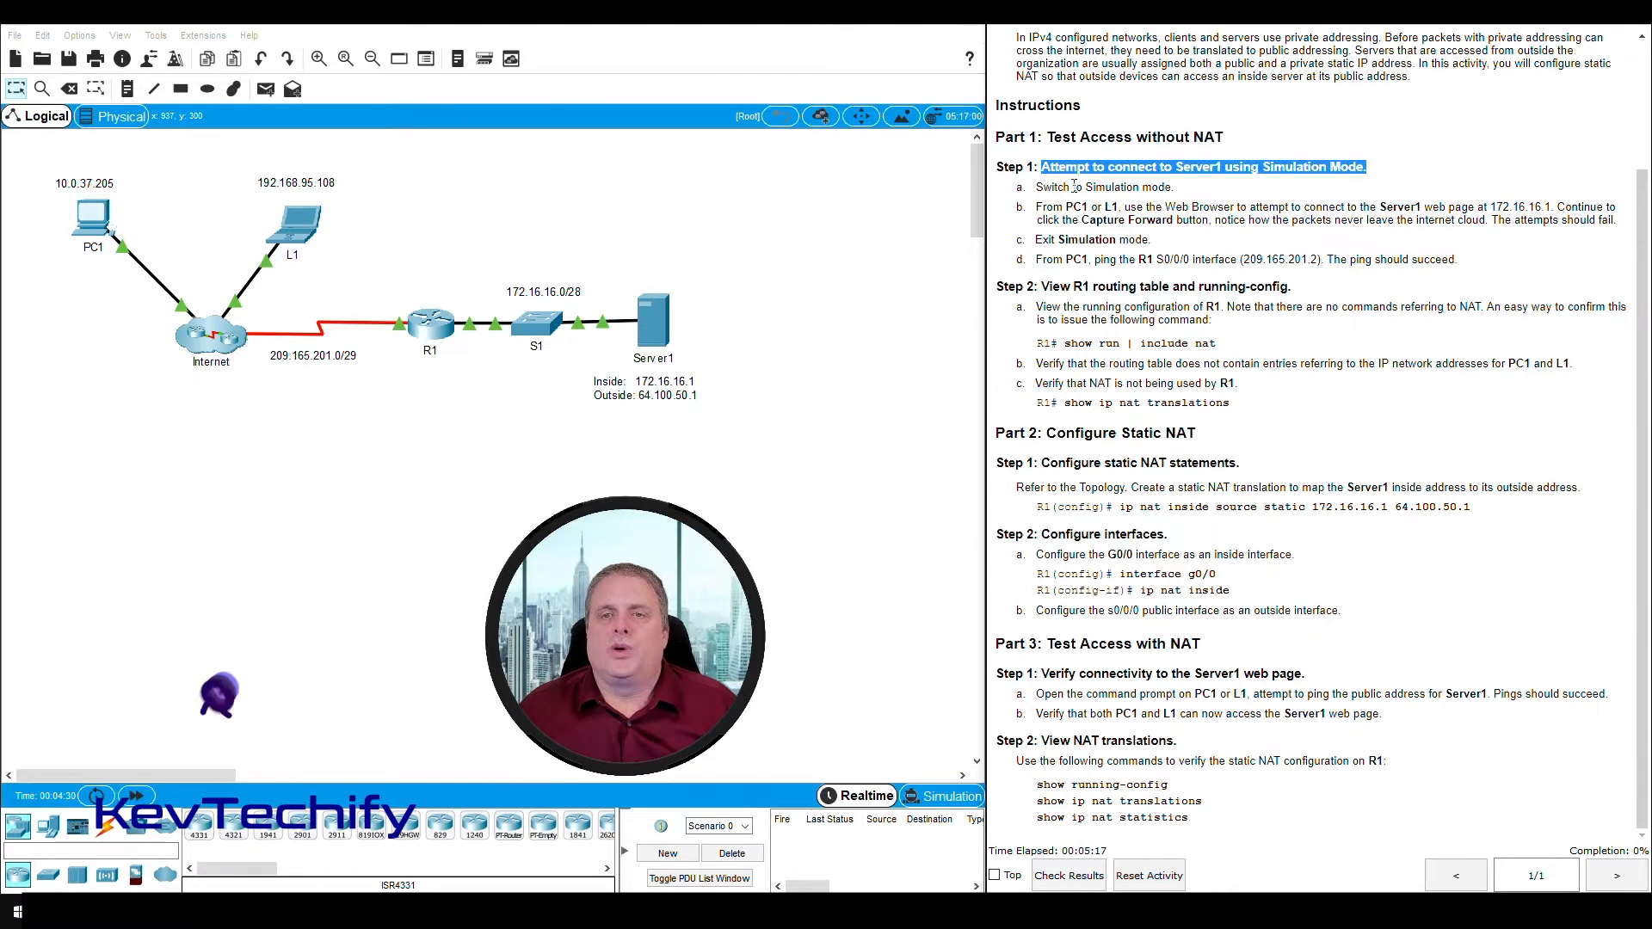
pyautogui.moveTo(1038, 188); pyautogui.dragTo(1160, 193)
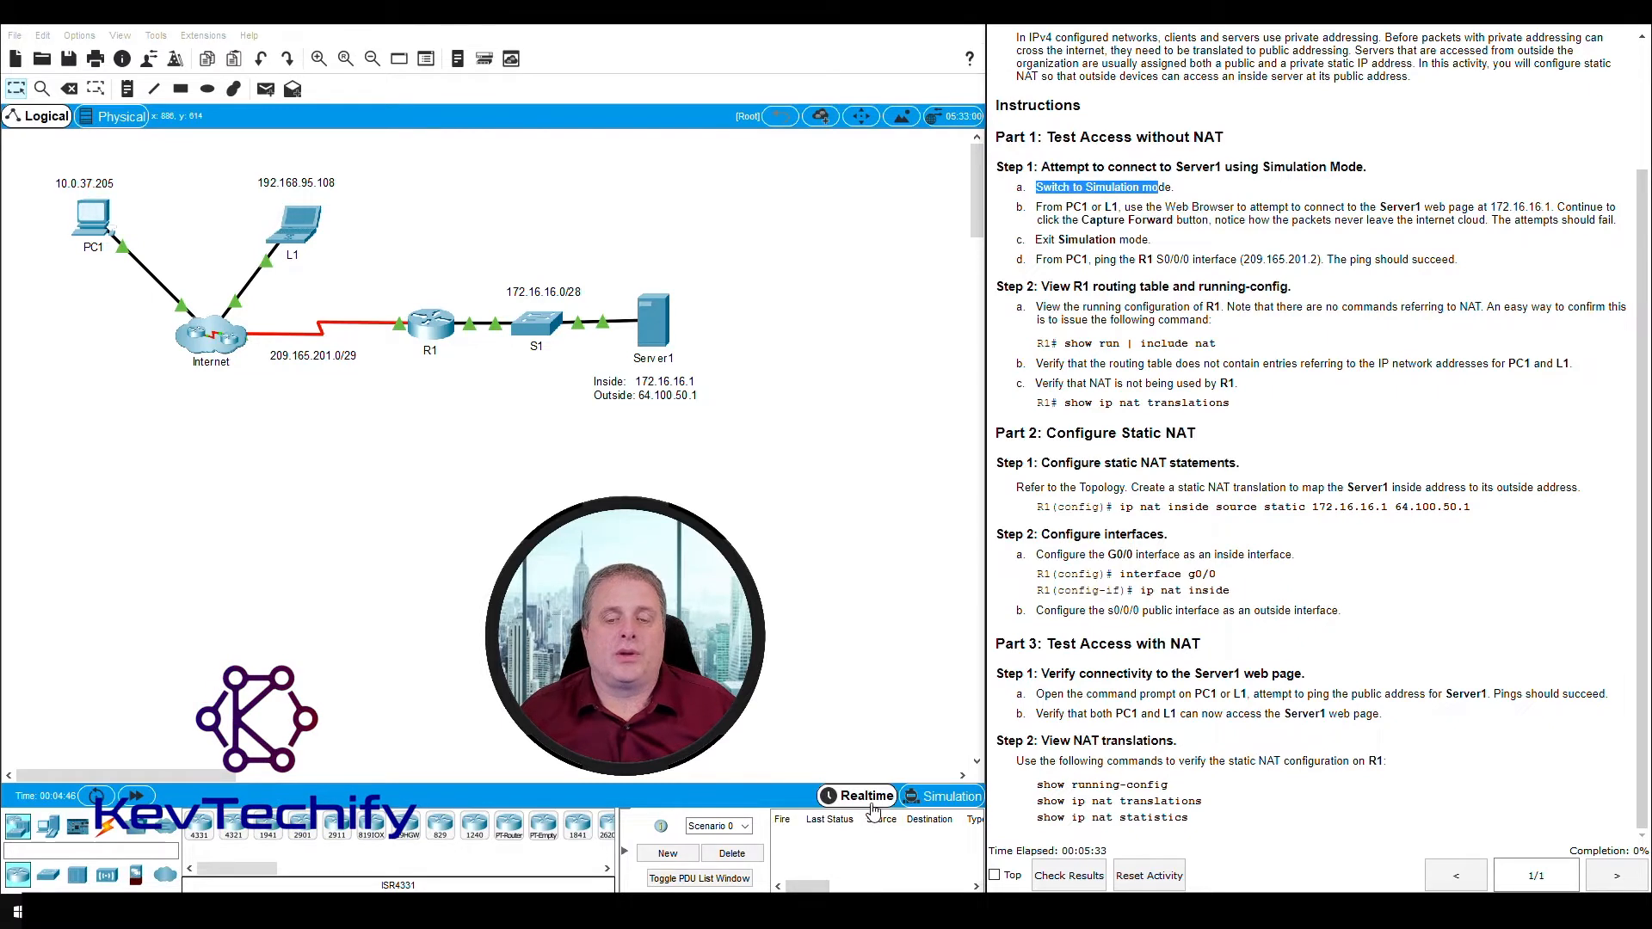
pyautogui.click(951, 797)
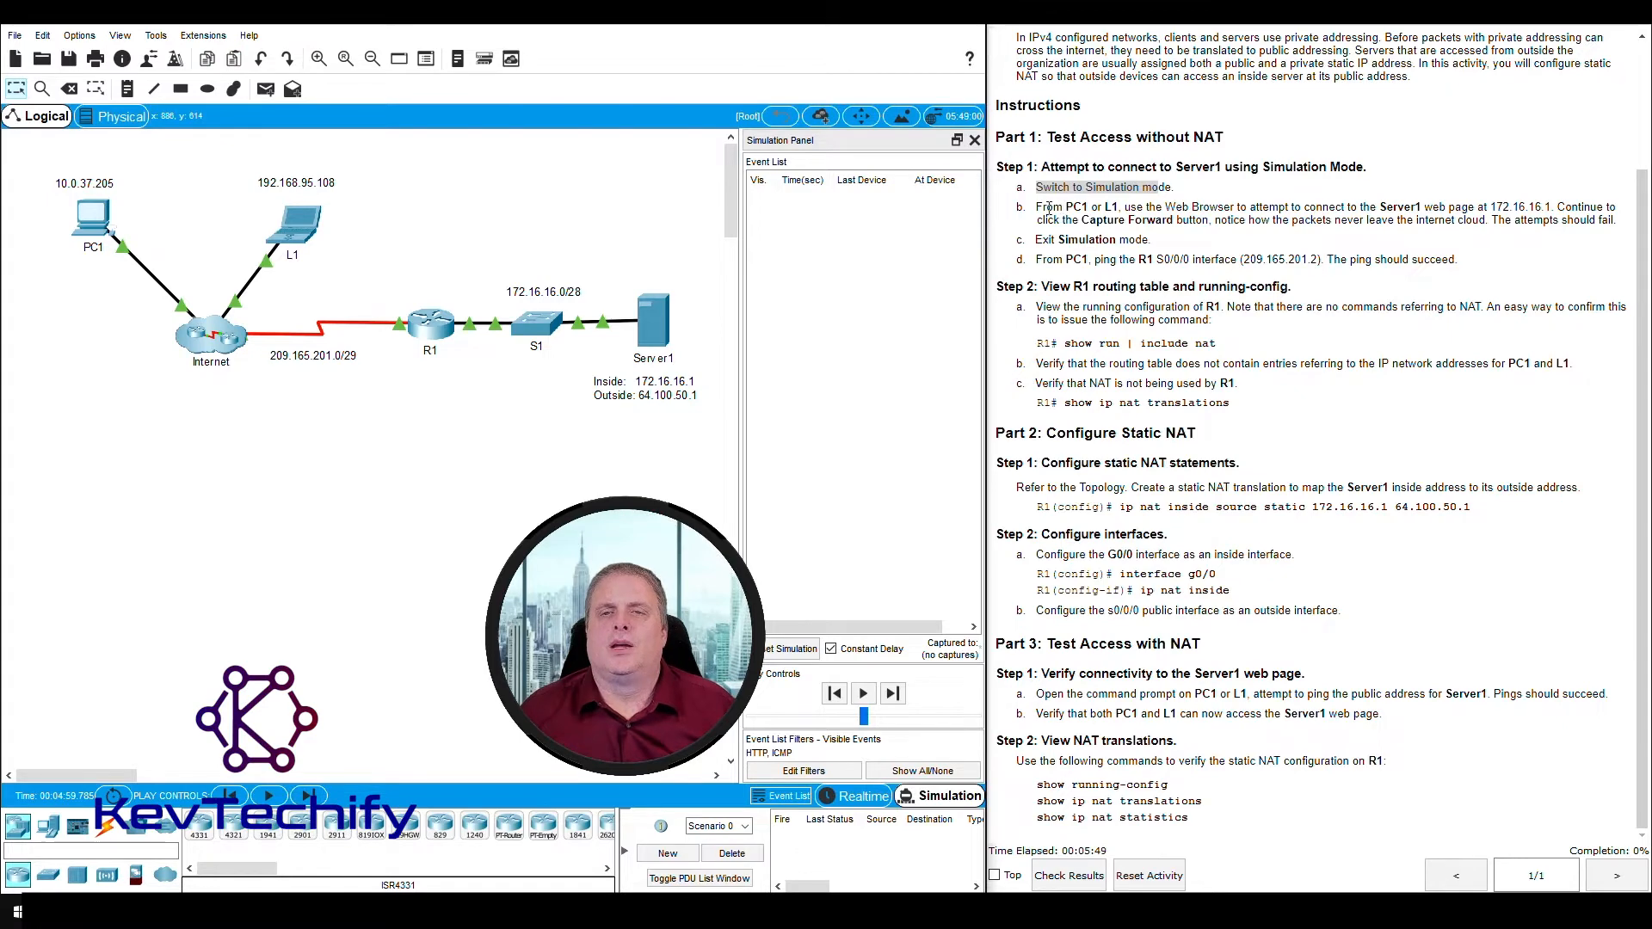
# - Following instruction b, open the Web Browser on PC1 and widen its window
pyautogui.moveTo(1038, 208); pyautogui.dragTo(1044, 208)
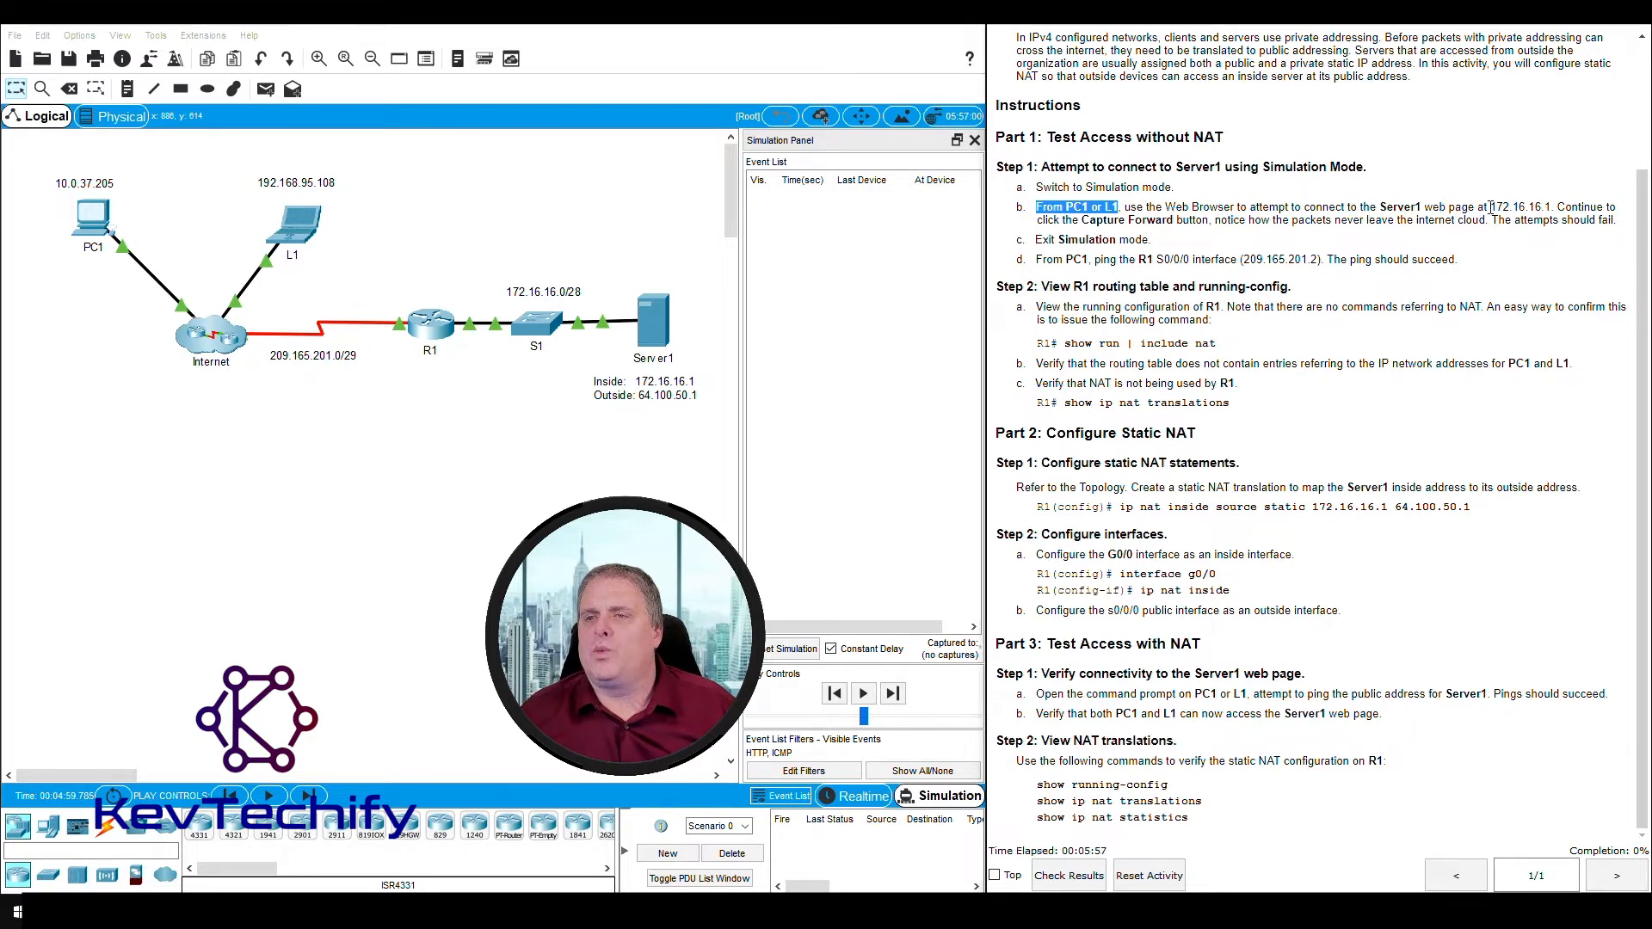
pyautogui.moveTo(1491, 208); pyautogui.dragTo(1553, 205)
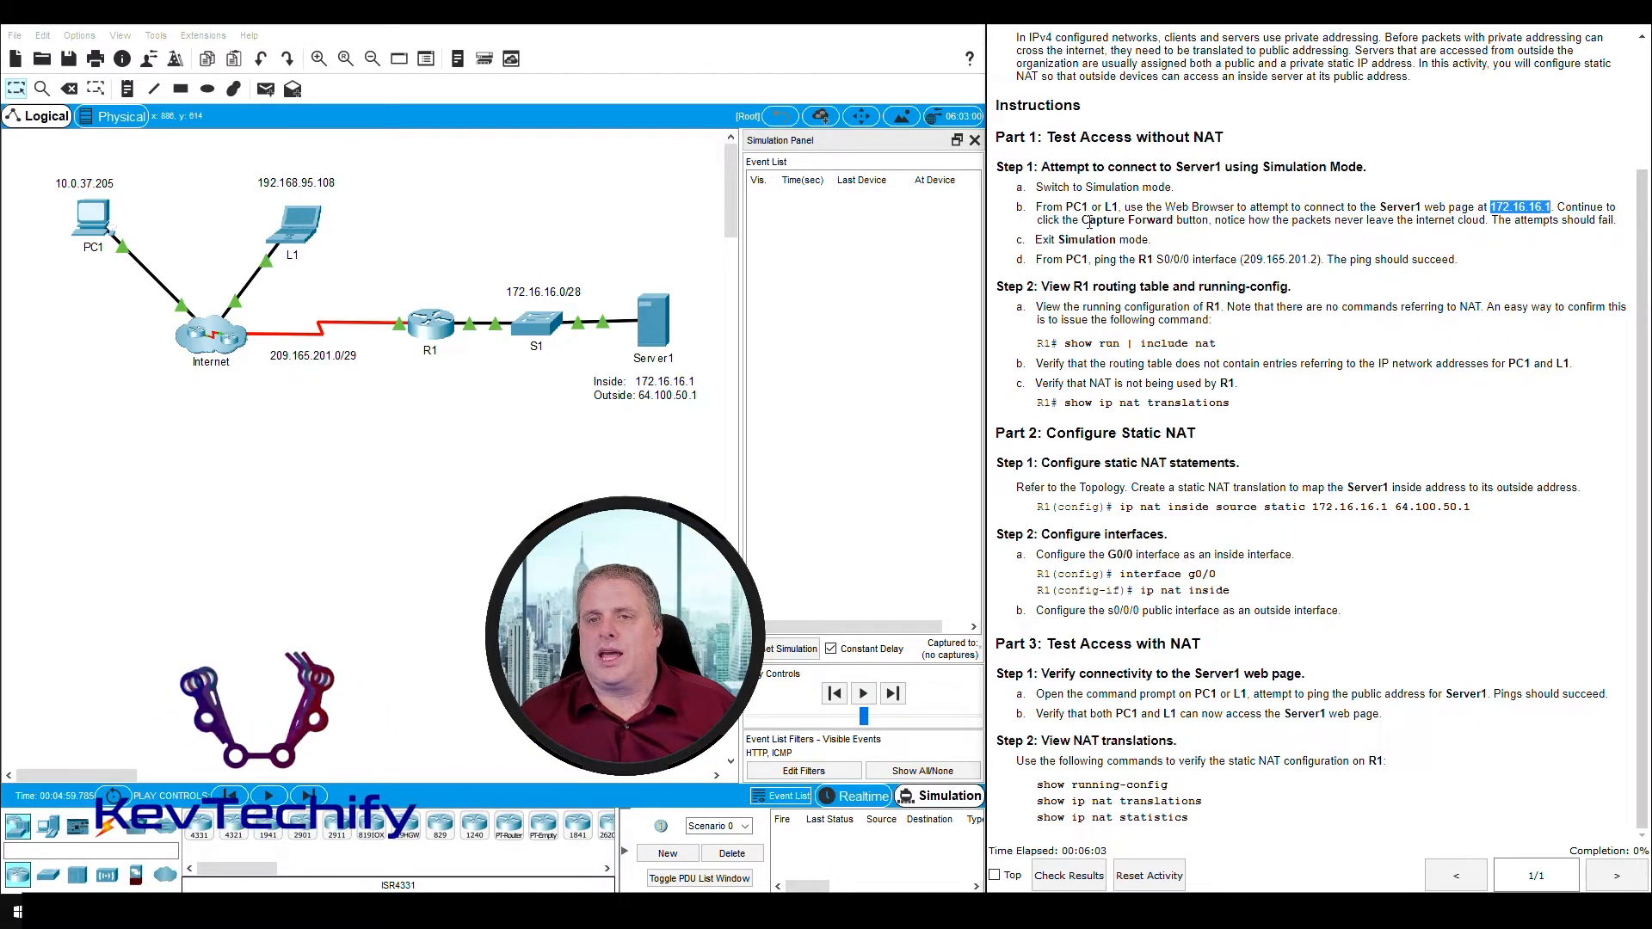
pyautogui.moveTo(1097, 220); pyautogui.dragTo(1158, 222)
pyautogui.click(1227, 222)
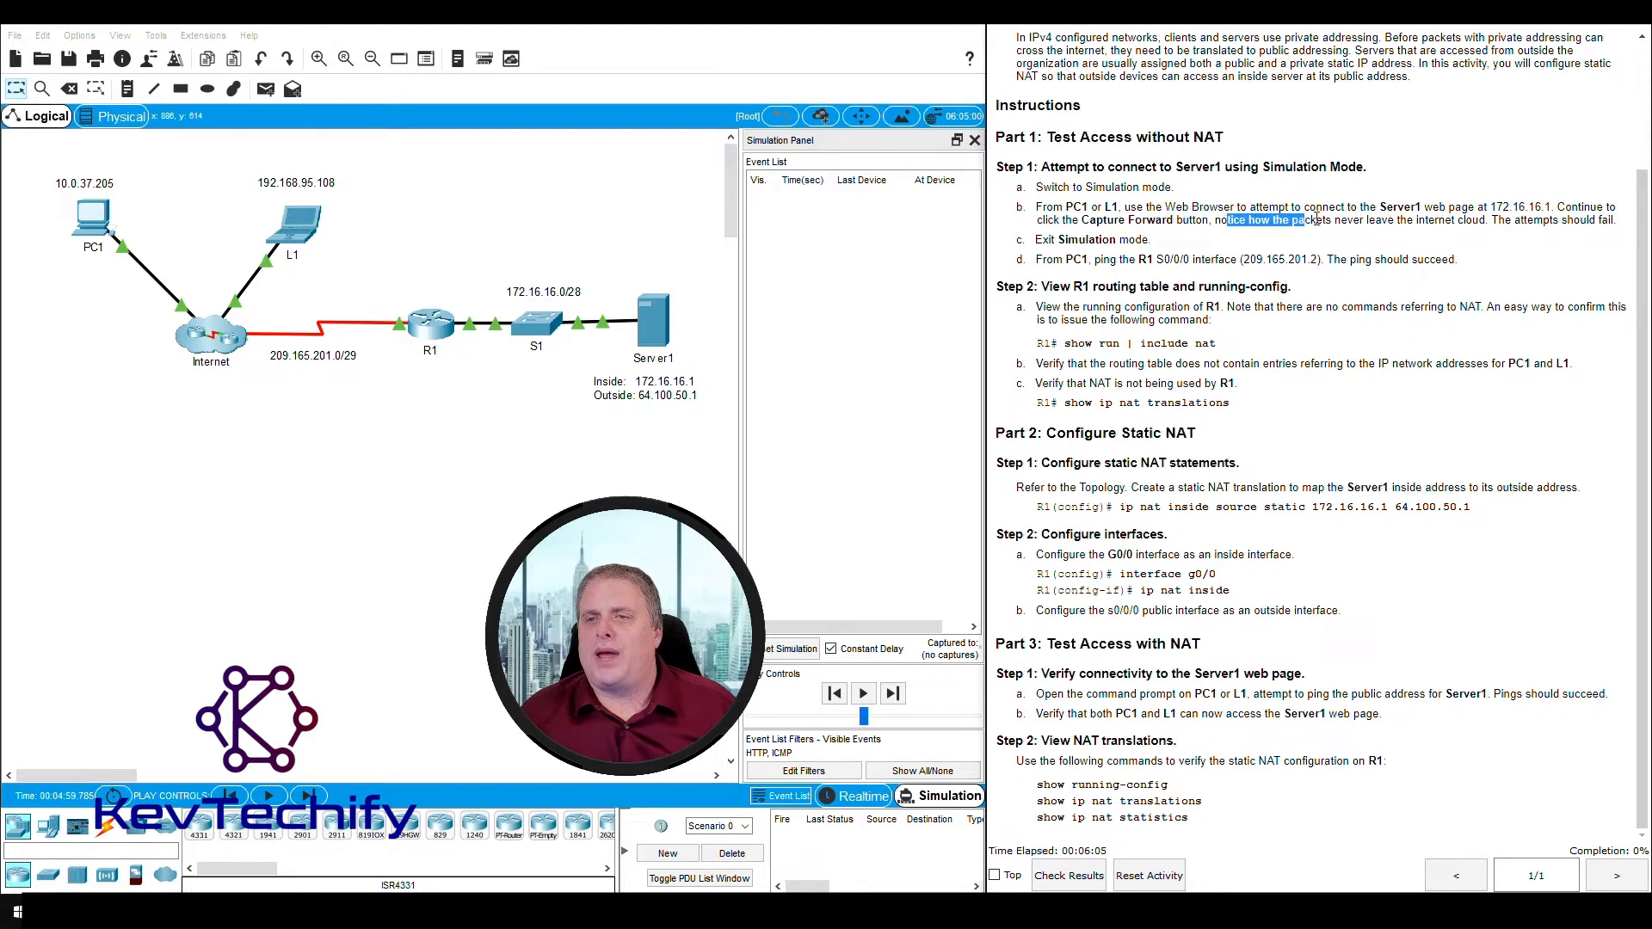
pyautogui.moveTo(1435, 218); pyautogui.dragTo(1565, 221)
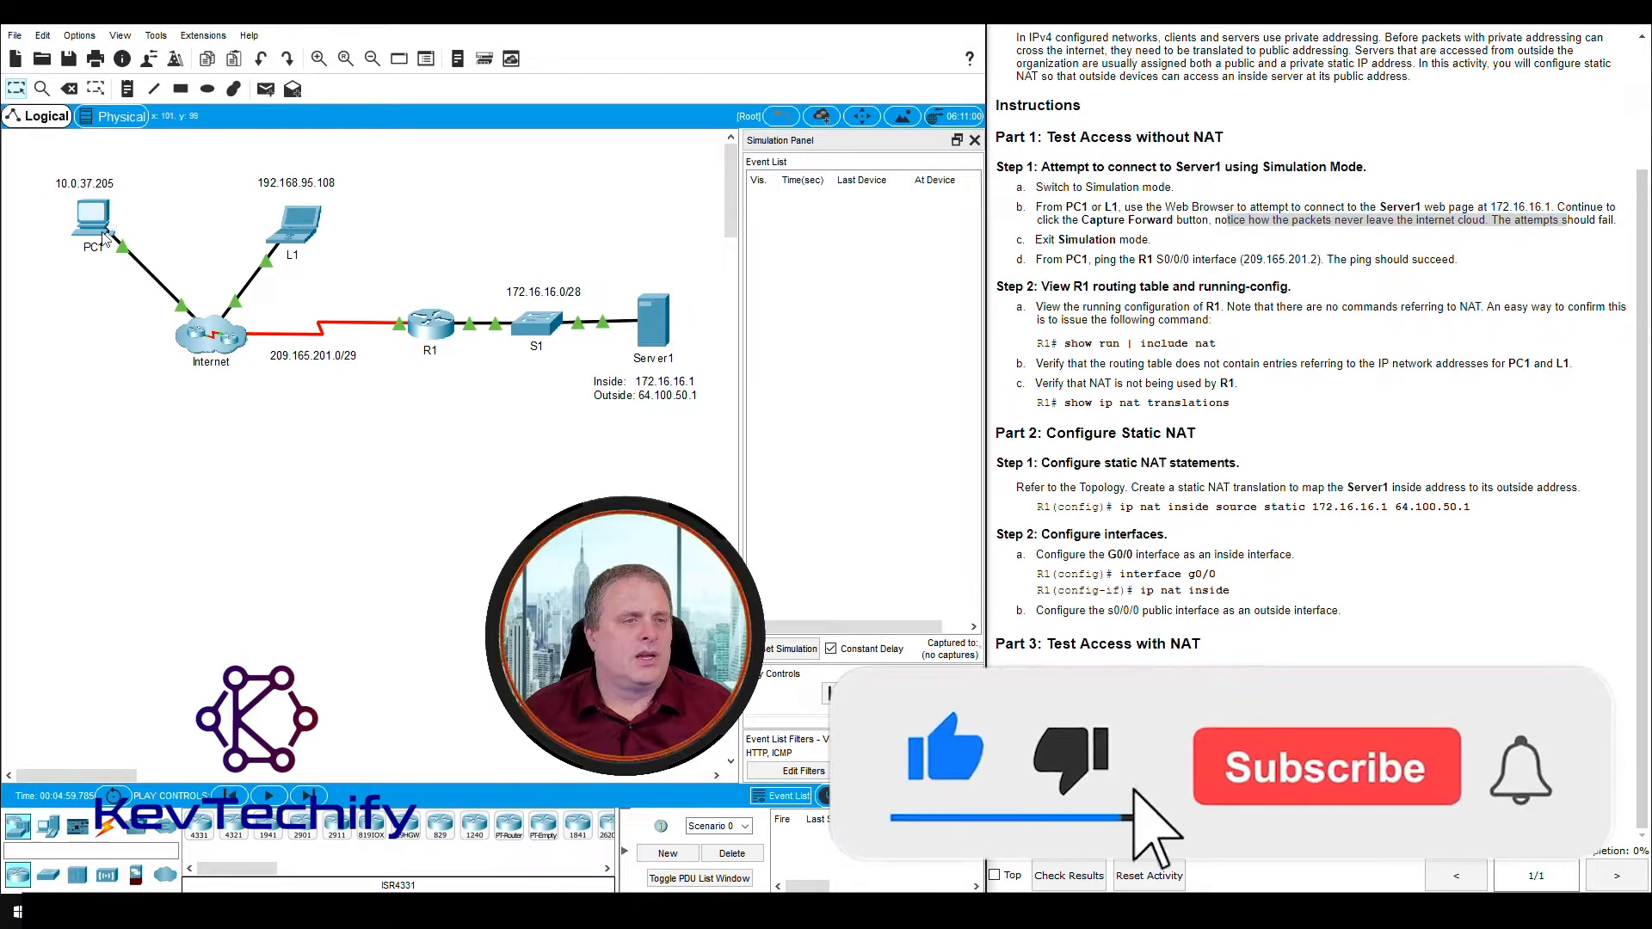
pyautogui.click(86, 225)
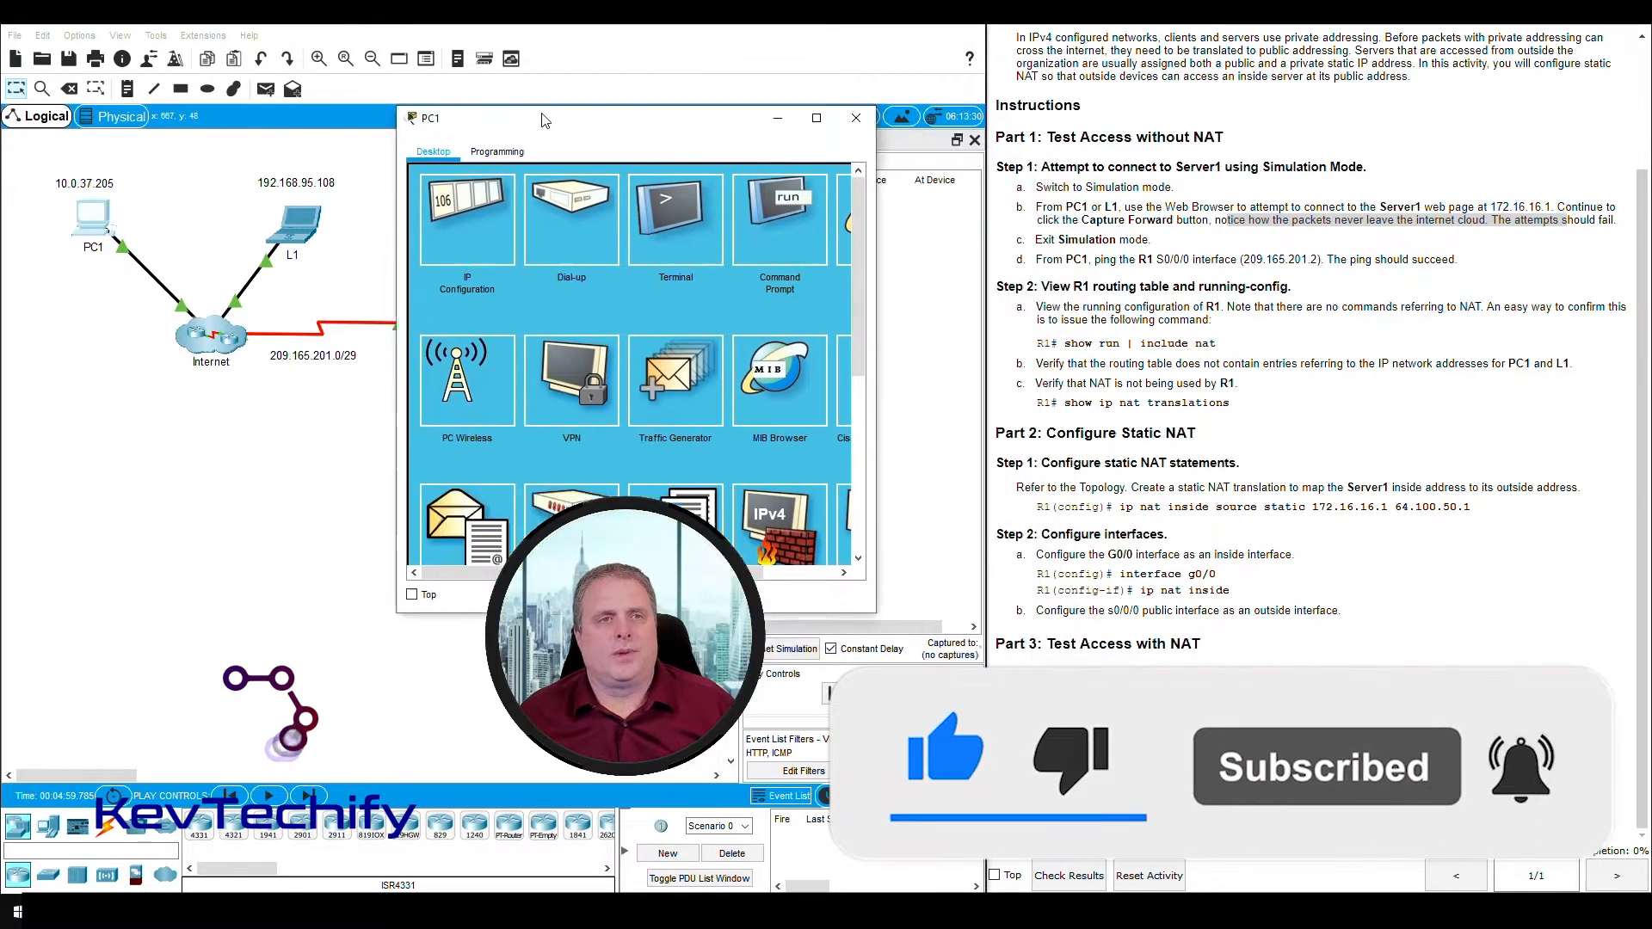
pyautogui.moveTo(544, 121); pyautogui.dragTo(292, 33)
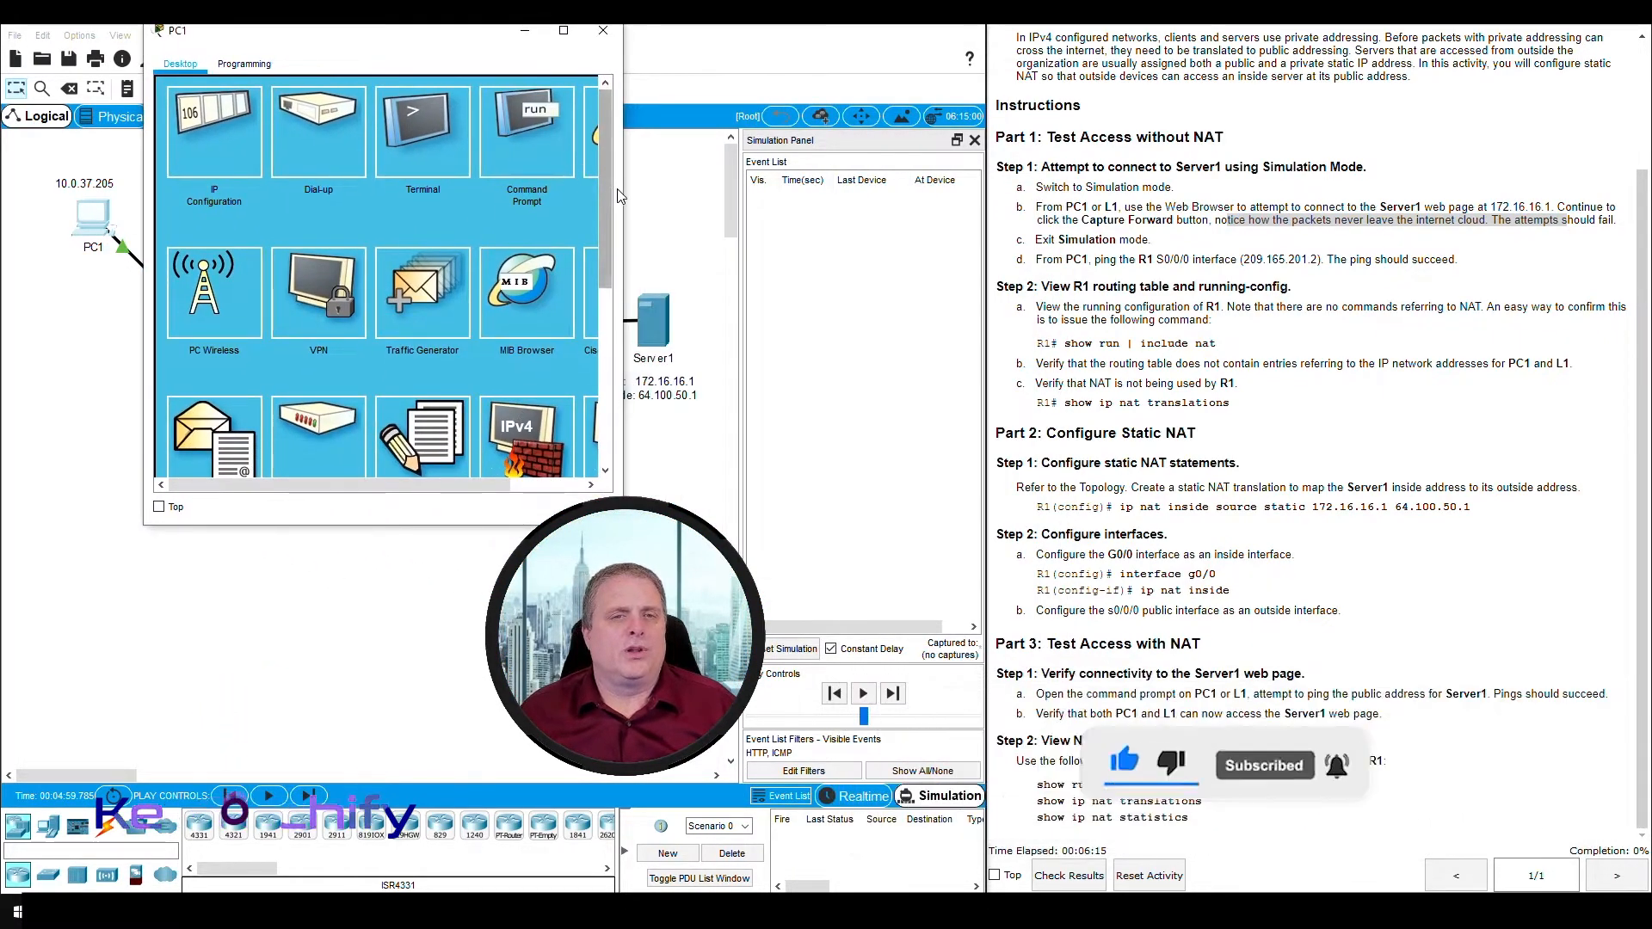
pyautogui.moveTo(622, 189); pyautogui.dragTo(719, 182)
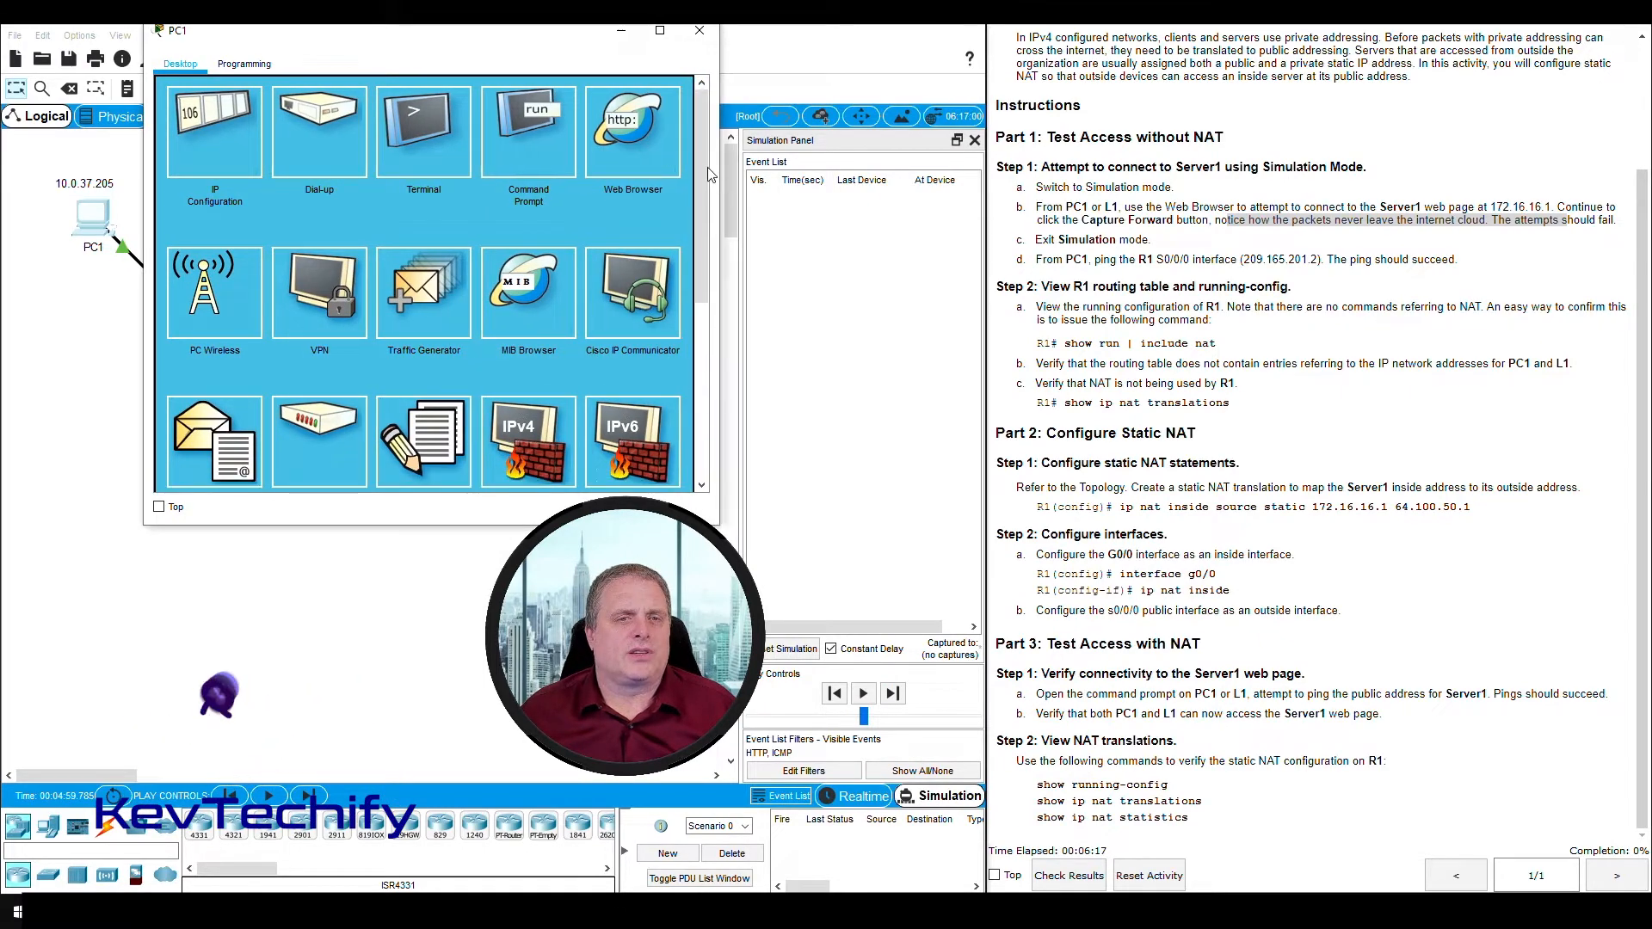
pyautogui.click(630, 138)
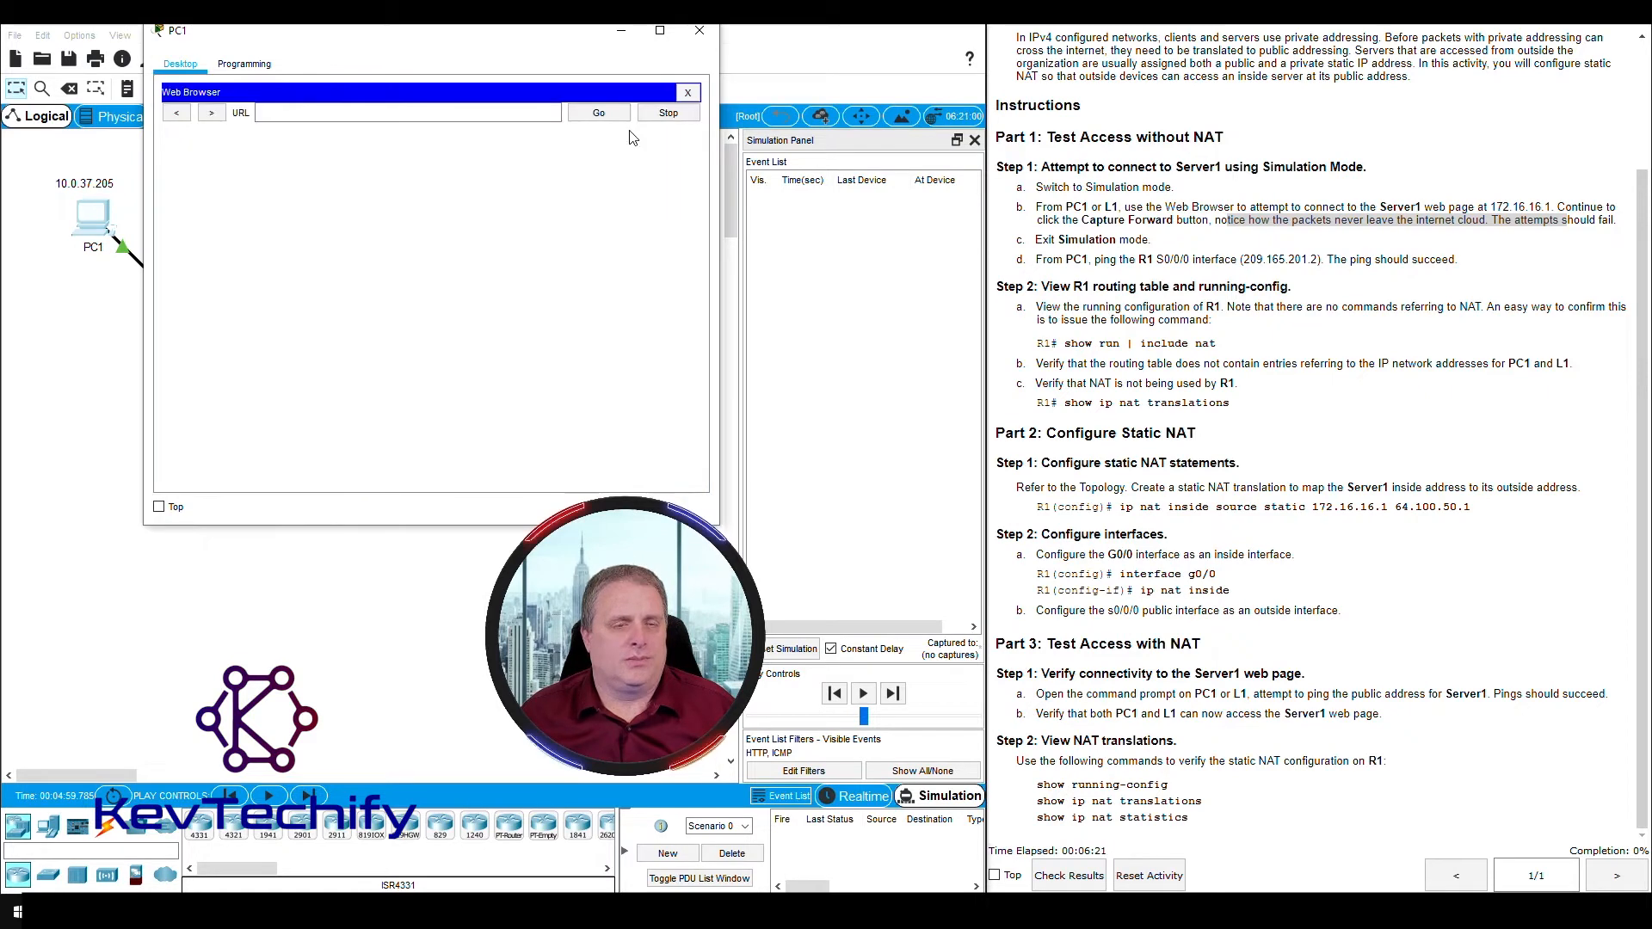
# - Request the Server1 web page at 172.16.16.1 from PC1's browser and minimize the PC1 window
pyautogui.click(320, 114)
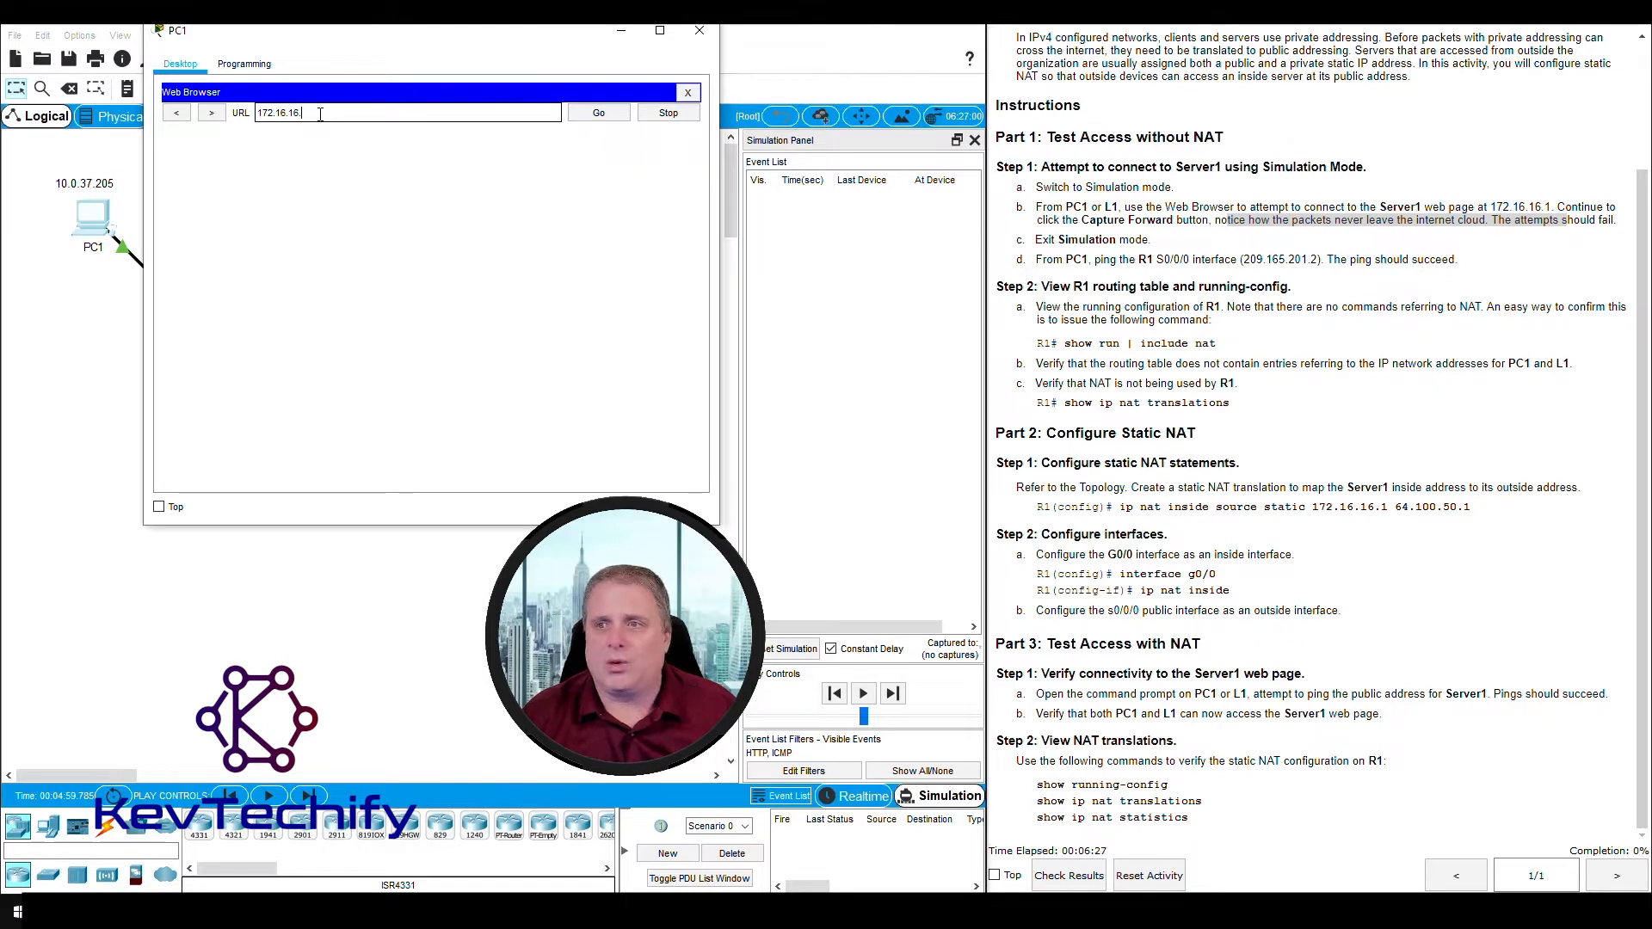
pyautogui.write('172.16.16.1')
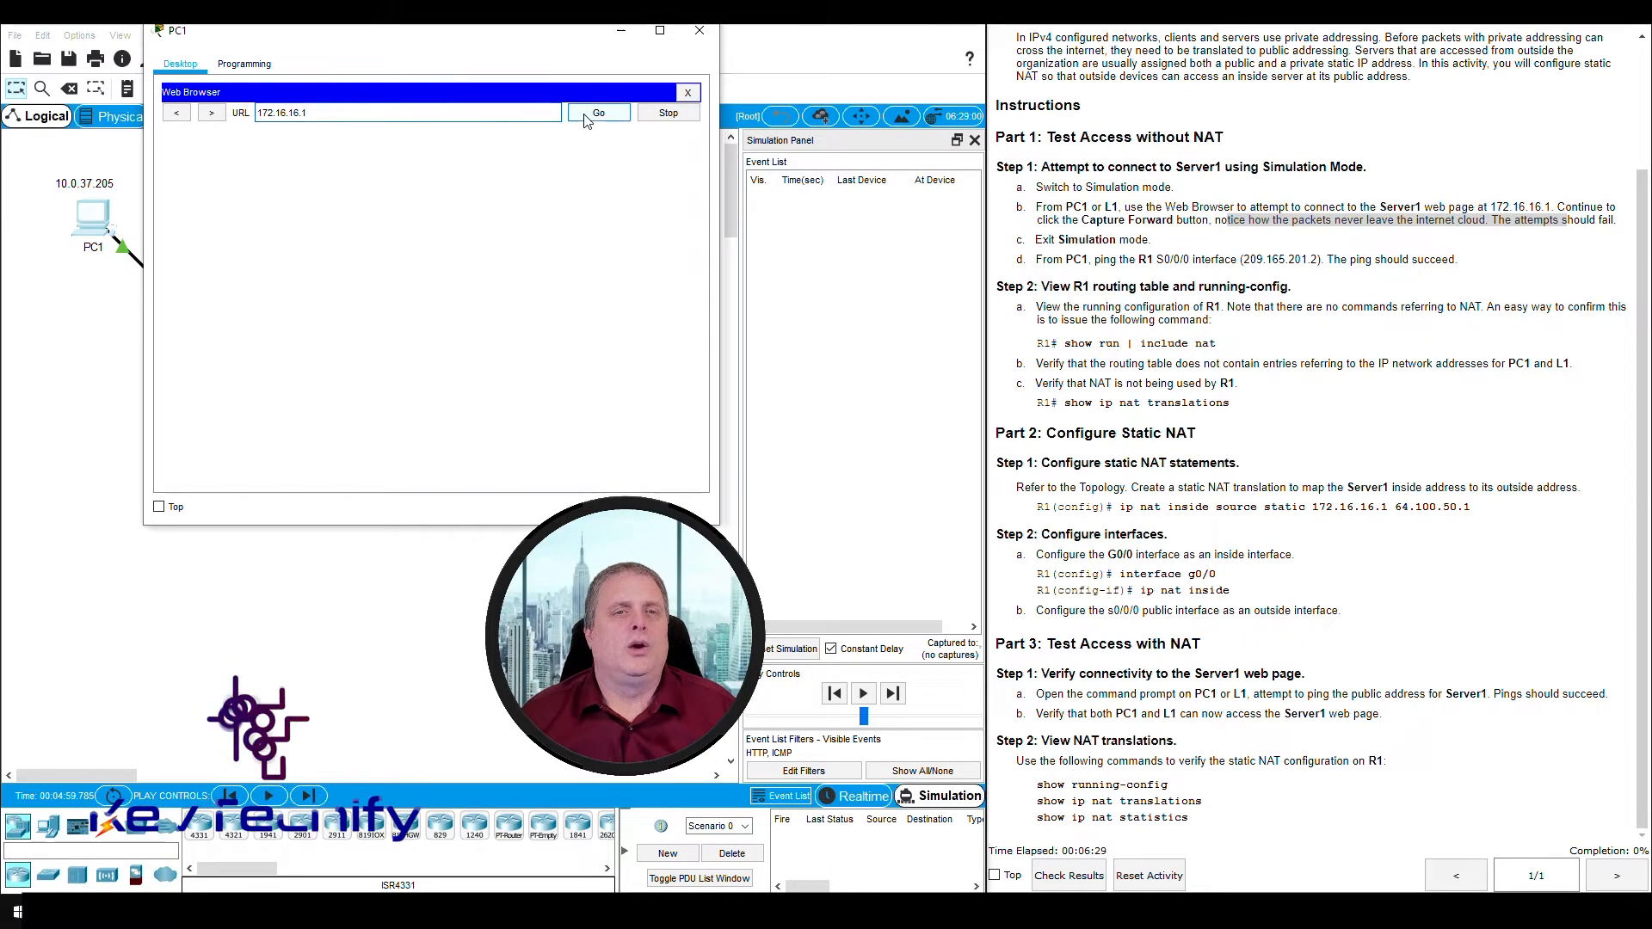
pyautogui.press('Return')
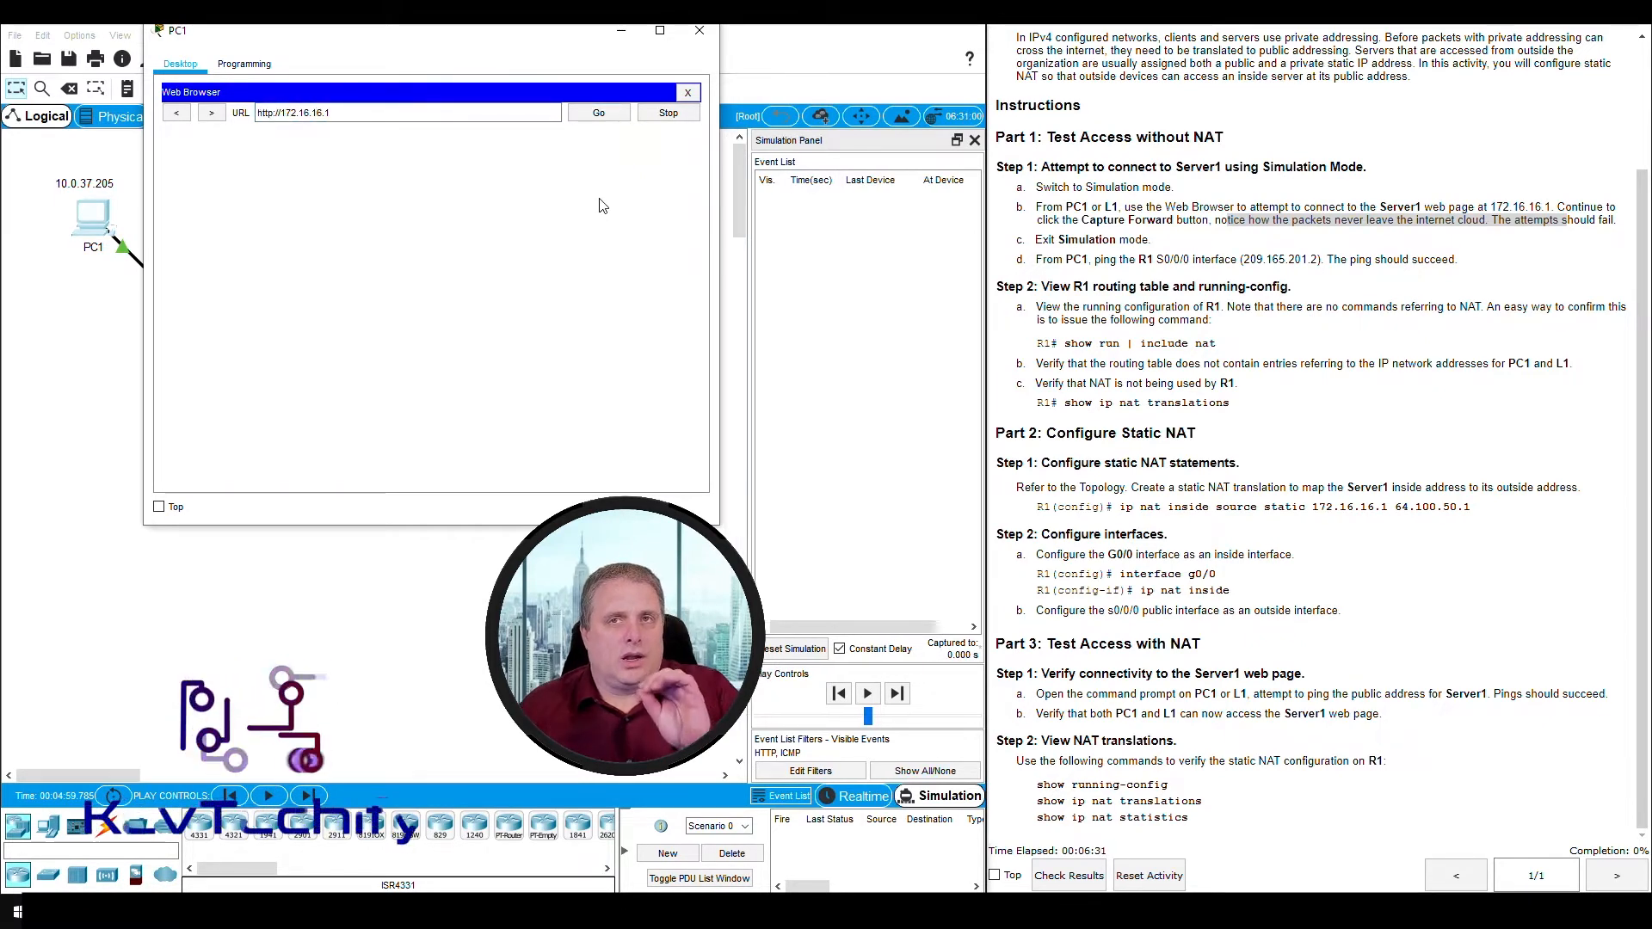
pyautogui.click(622, 38)
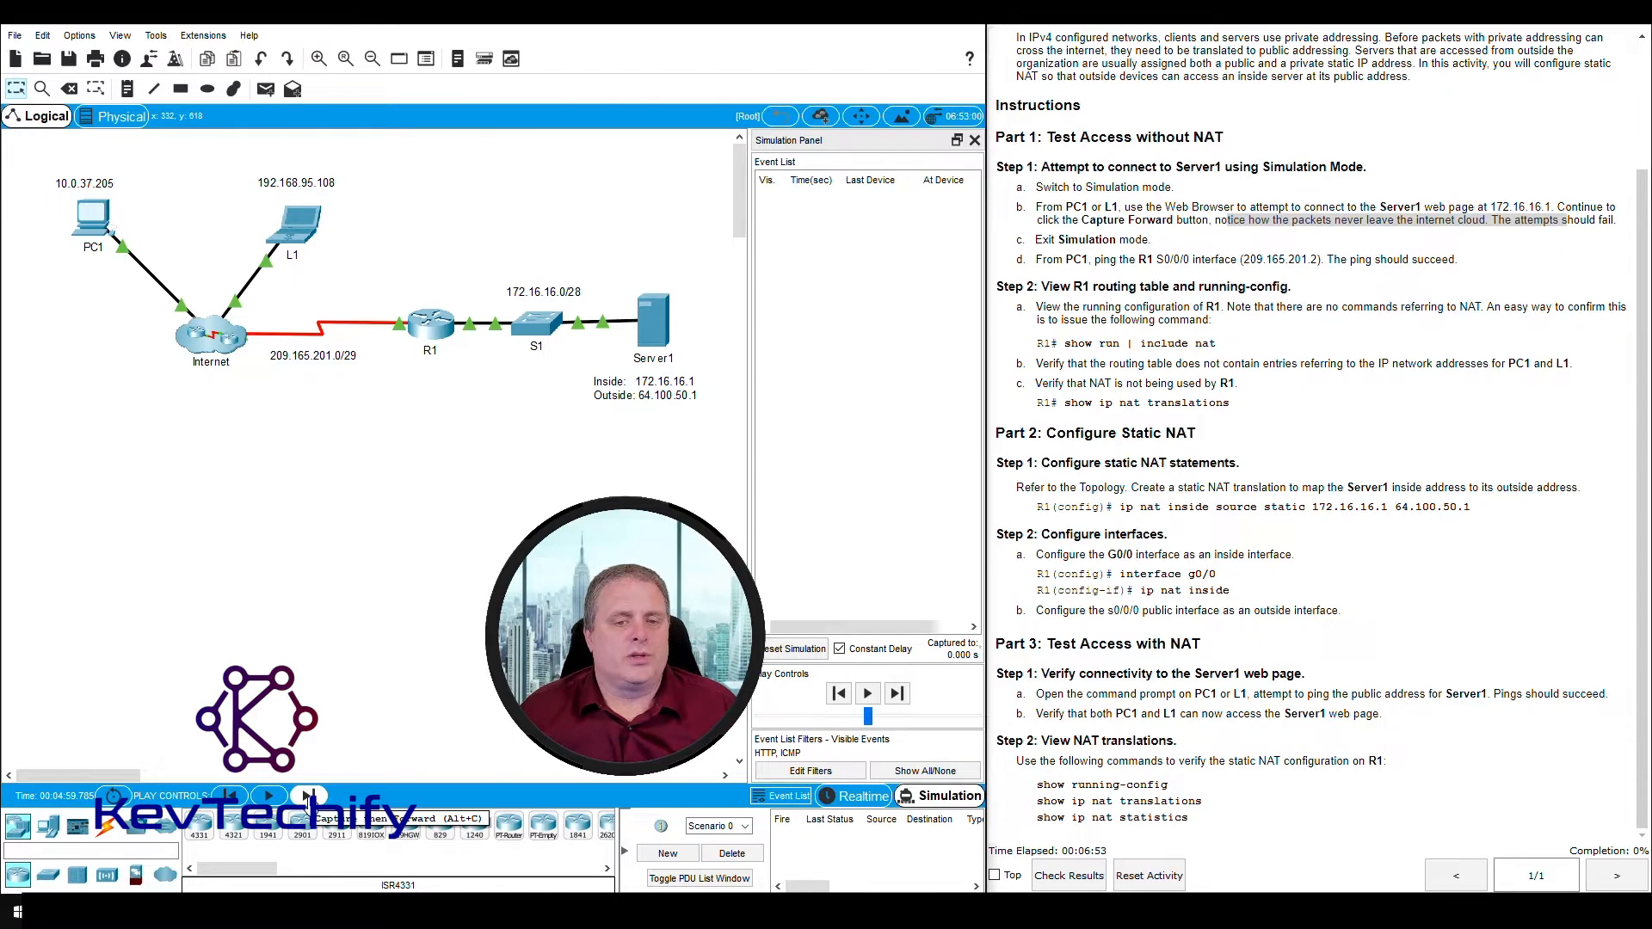
# - Capture the web request's packet events forward one at a time, then clear the event list
pyautogui.click(308, 797)
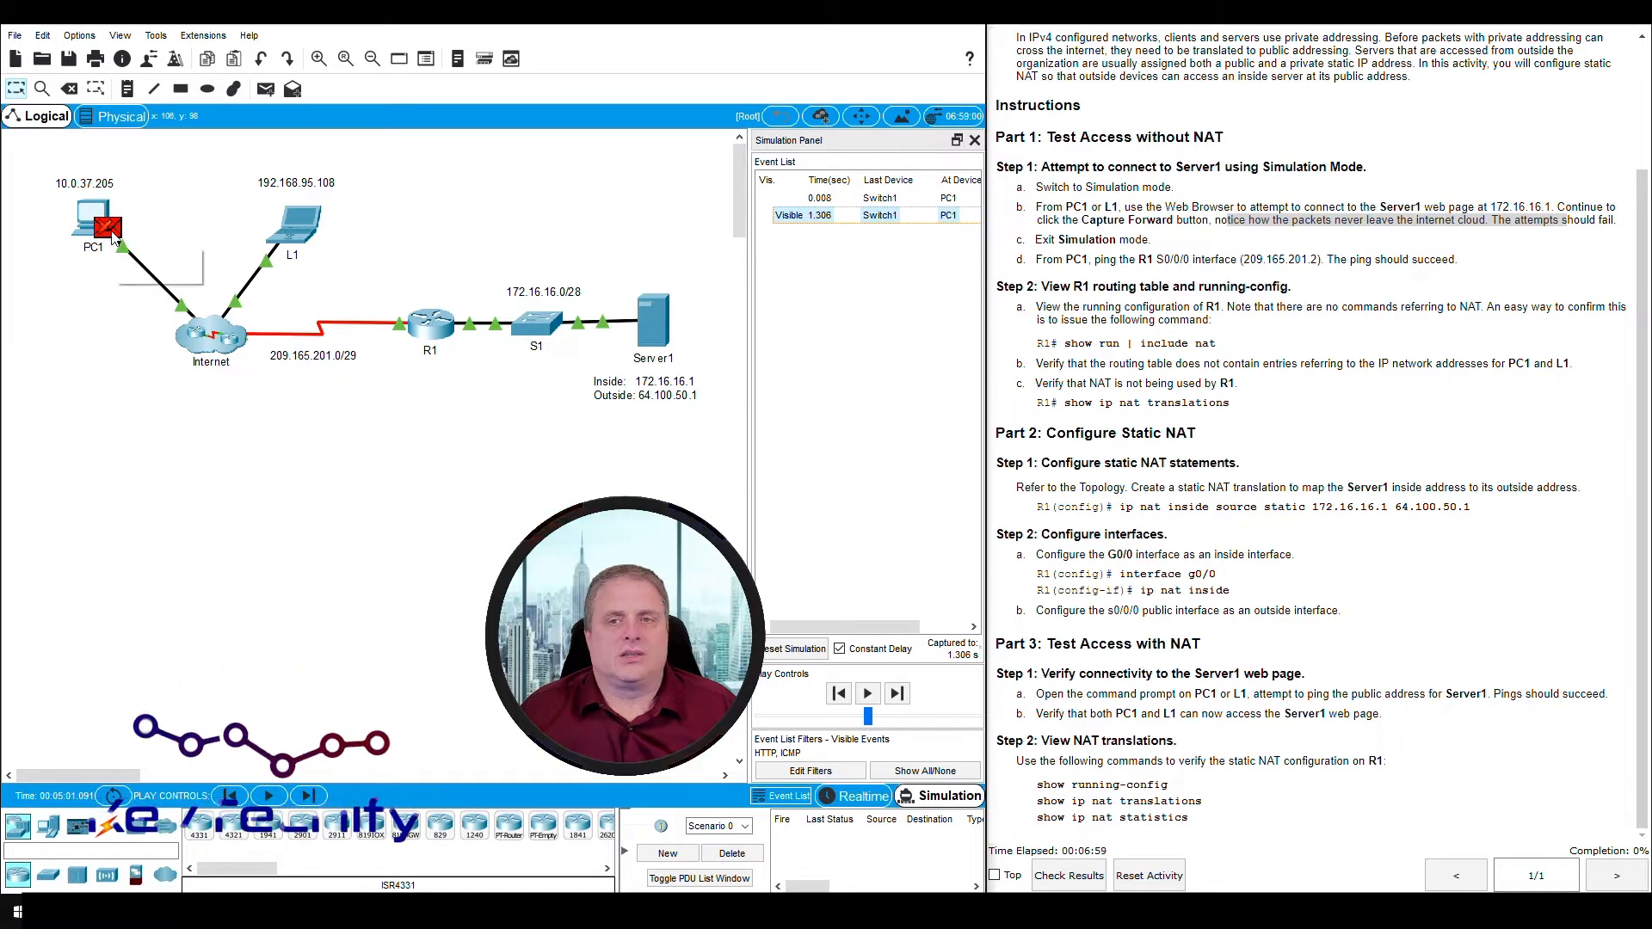
pyautogui.moveTo(112, 237)
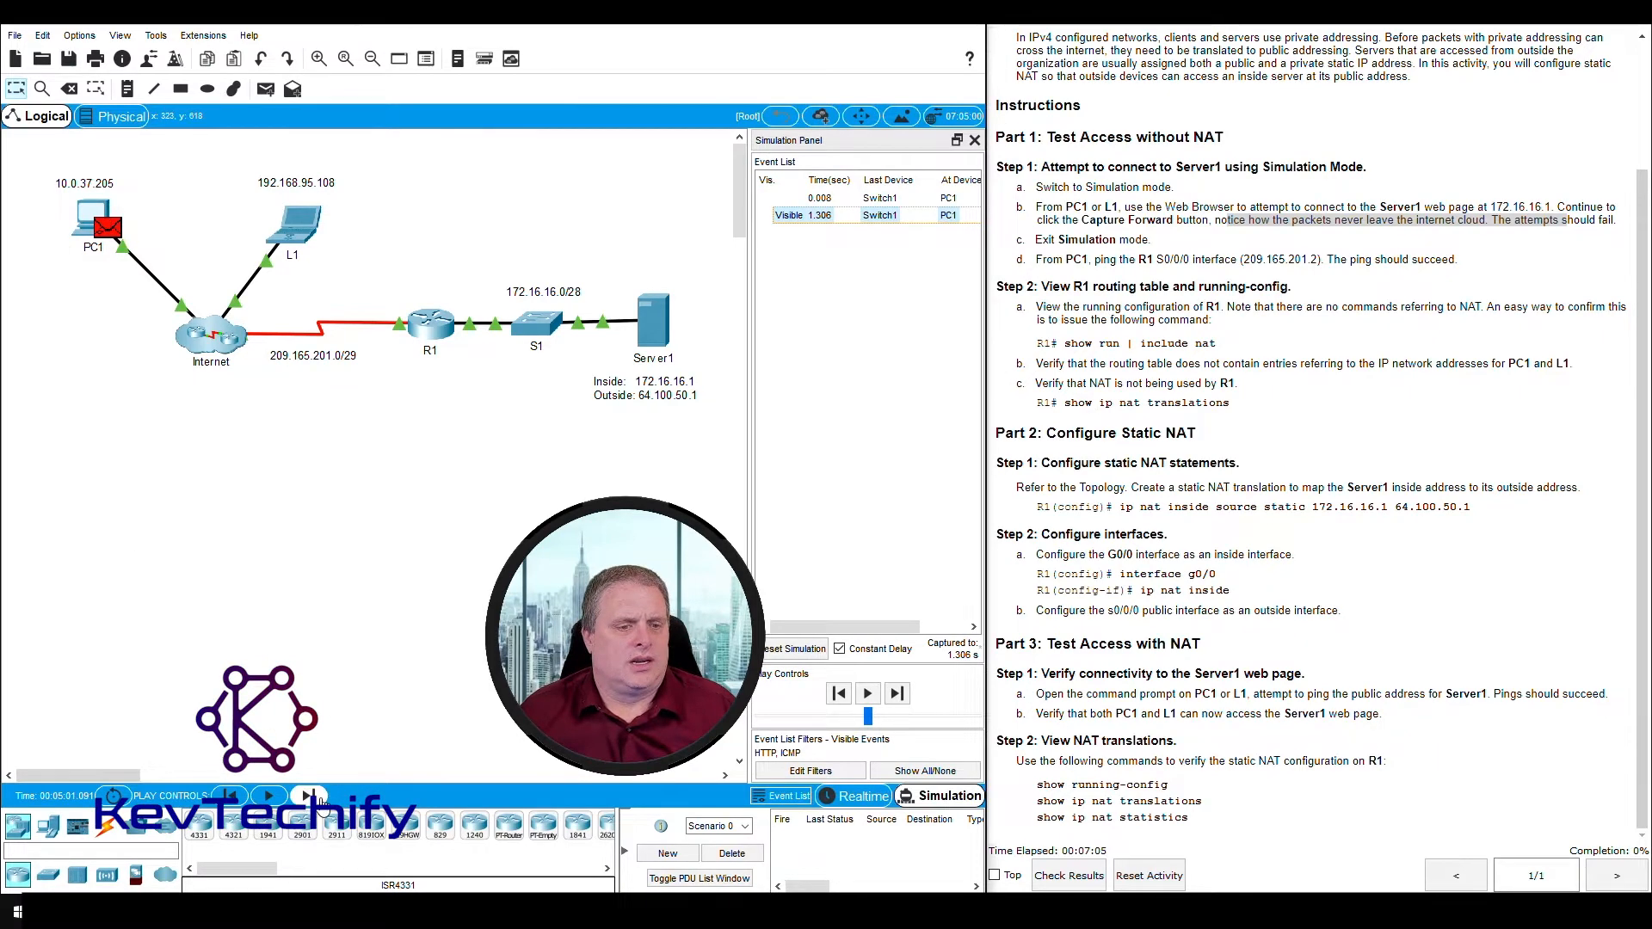
pyautogui.click(311, 797)
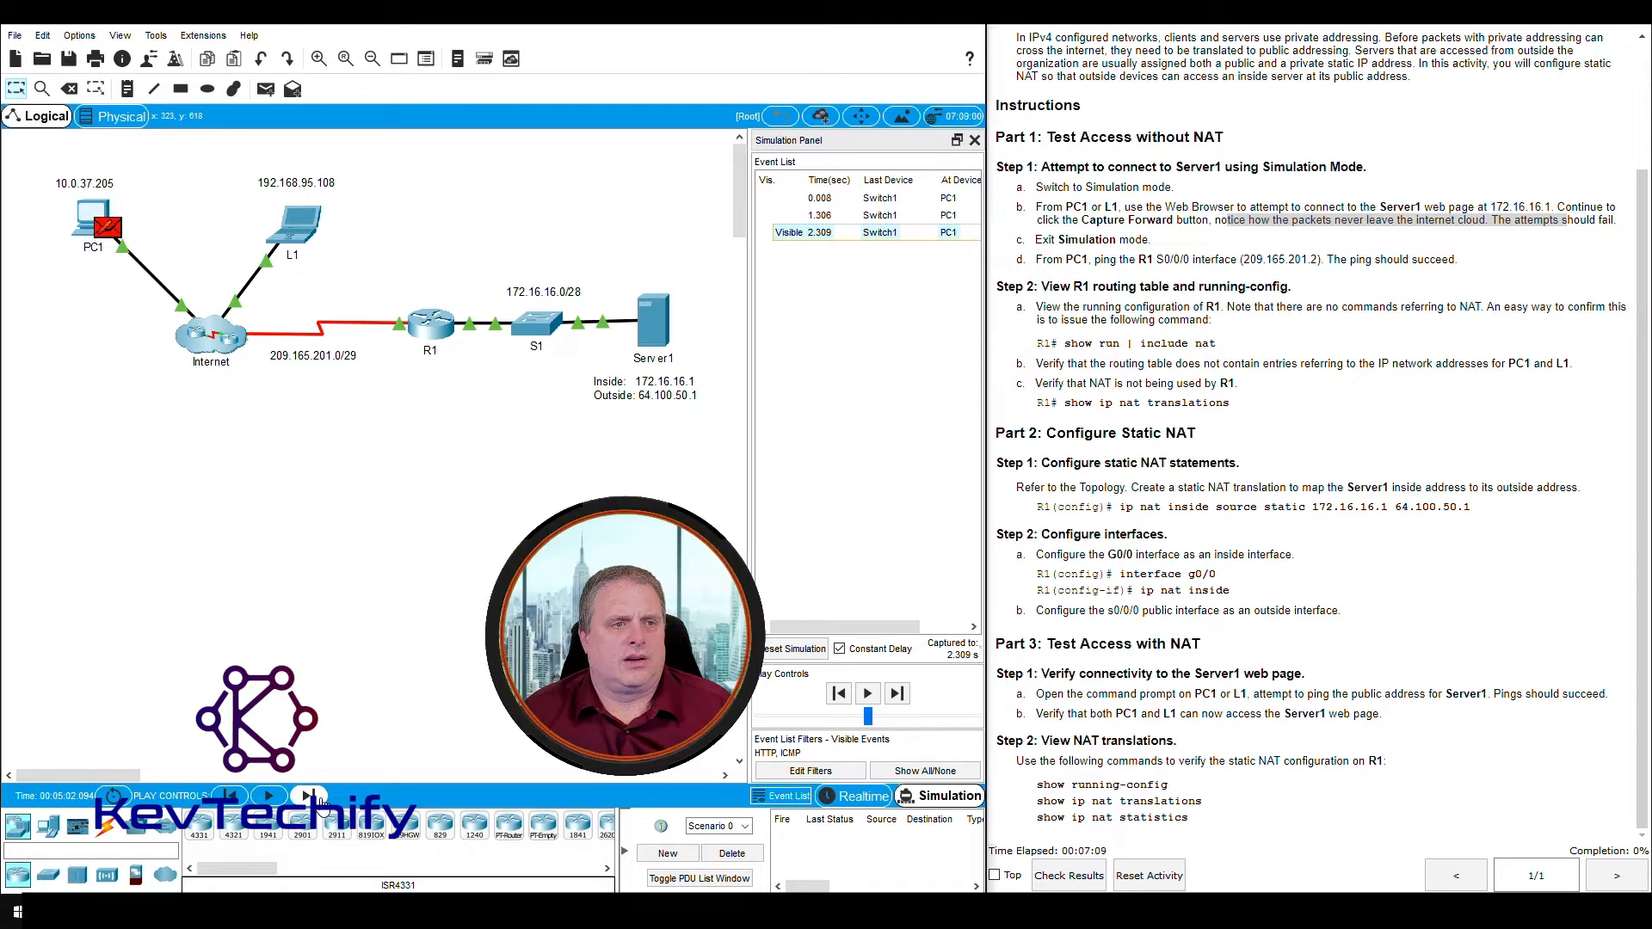
pyautogui.click(311, 797)
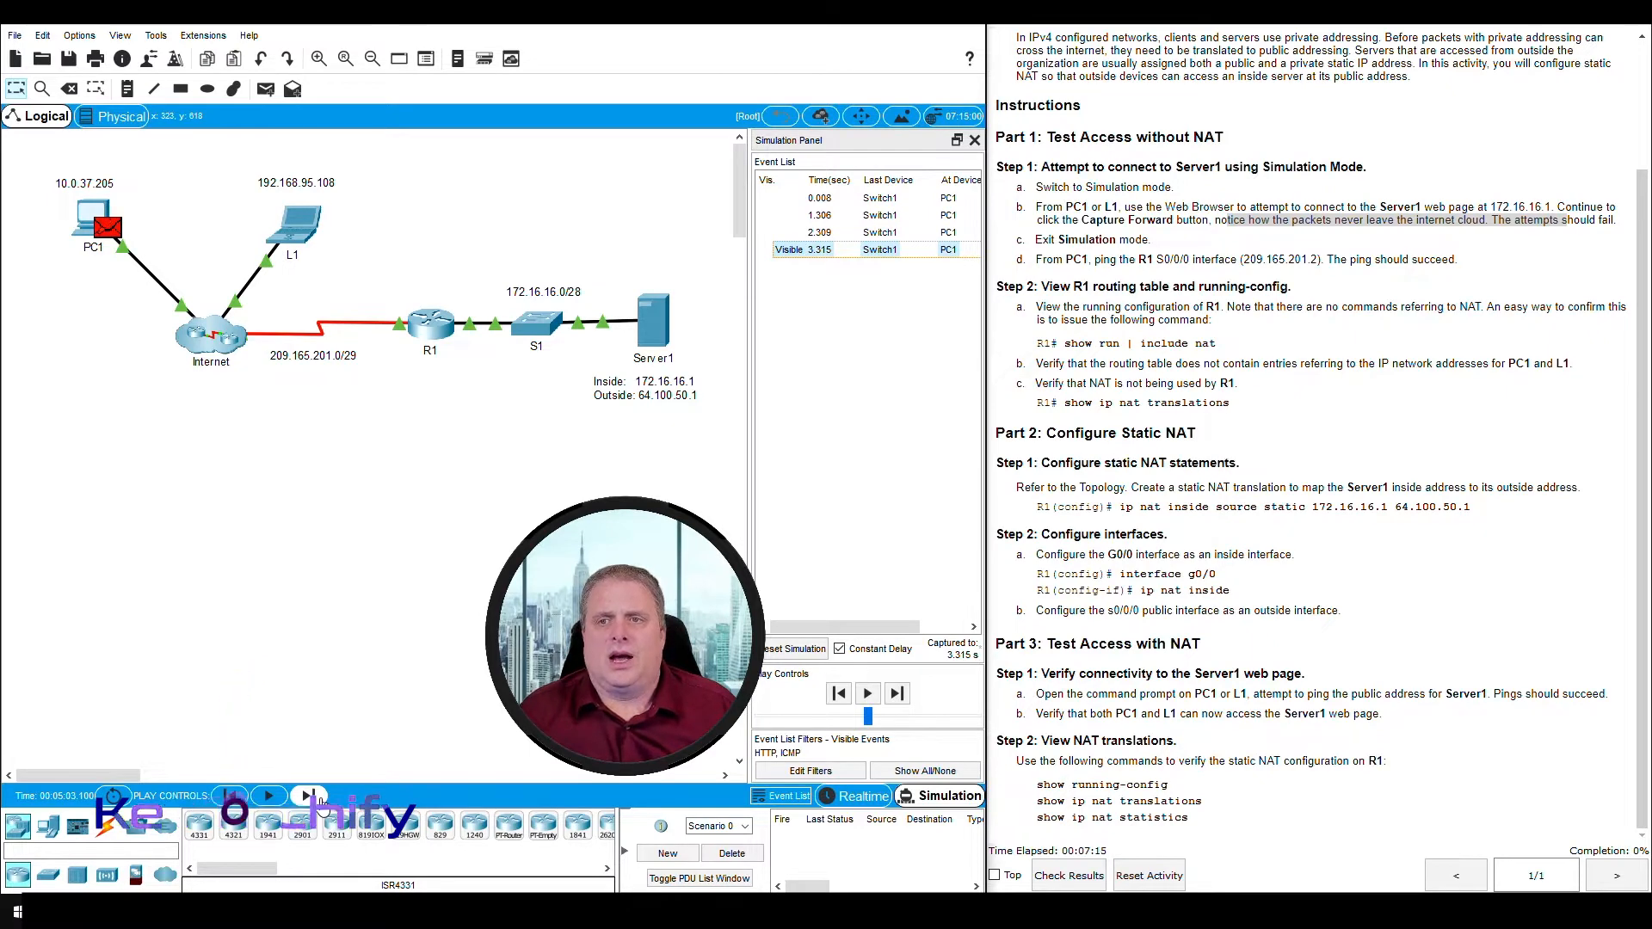
pyautogui.click(318, 800)
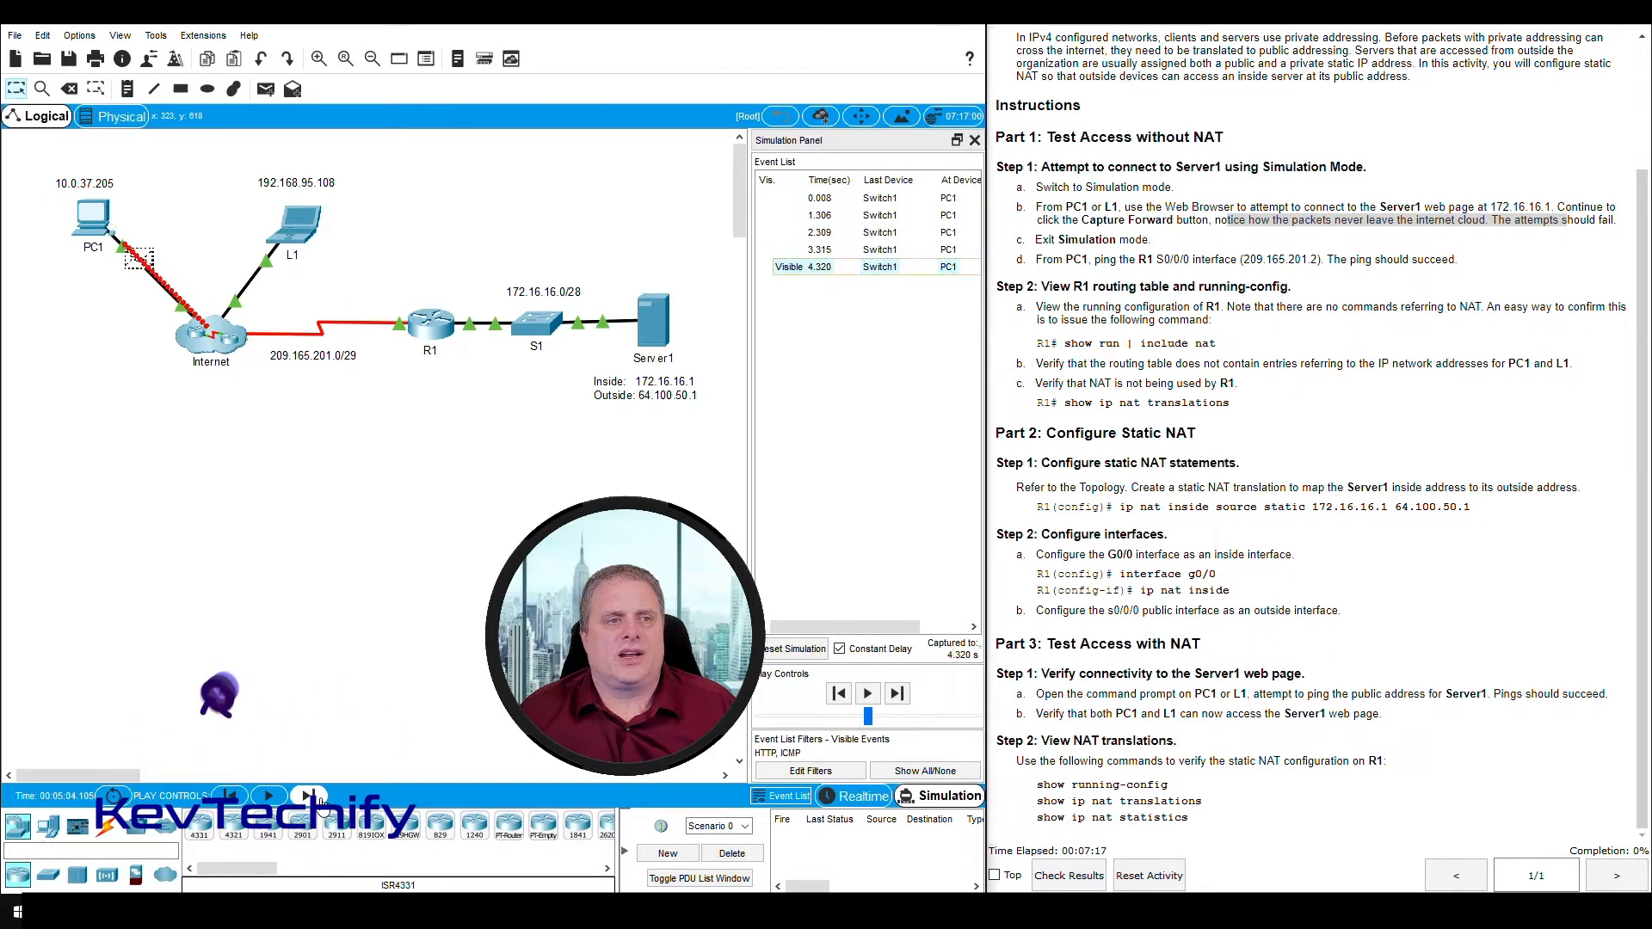
pyautogui.click(318, 800)
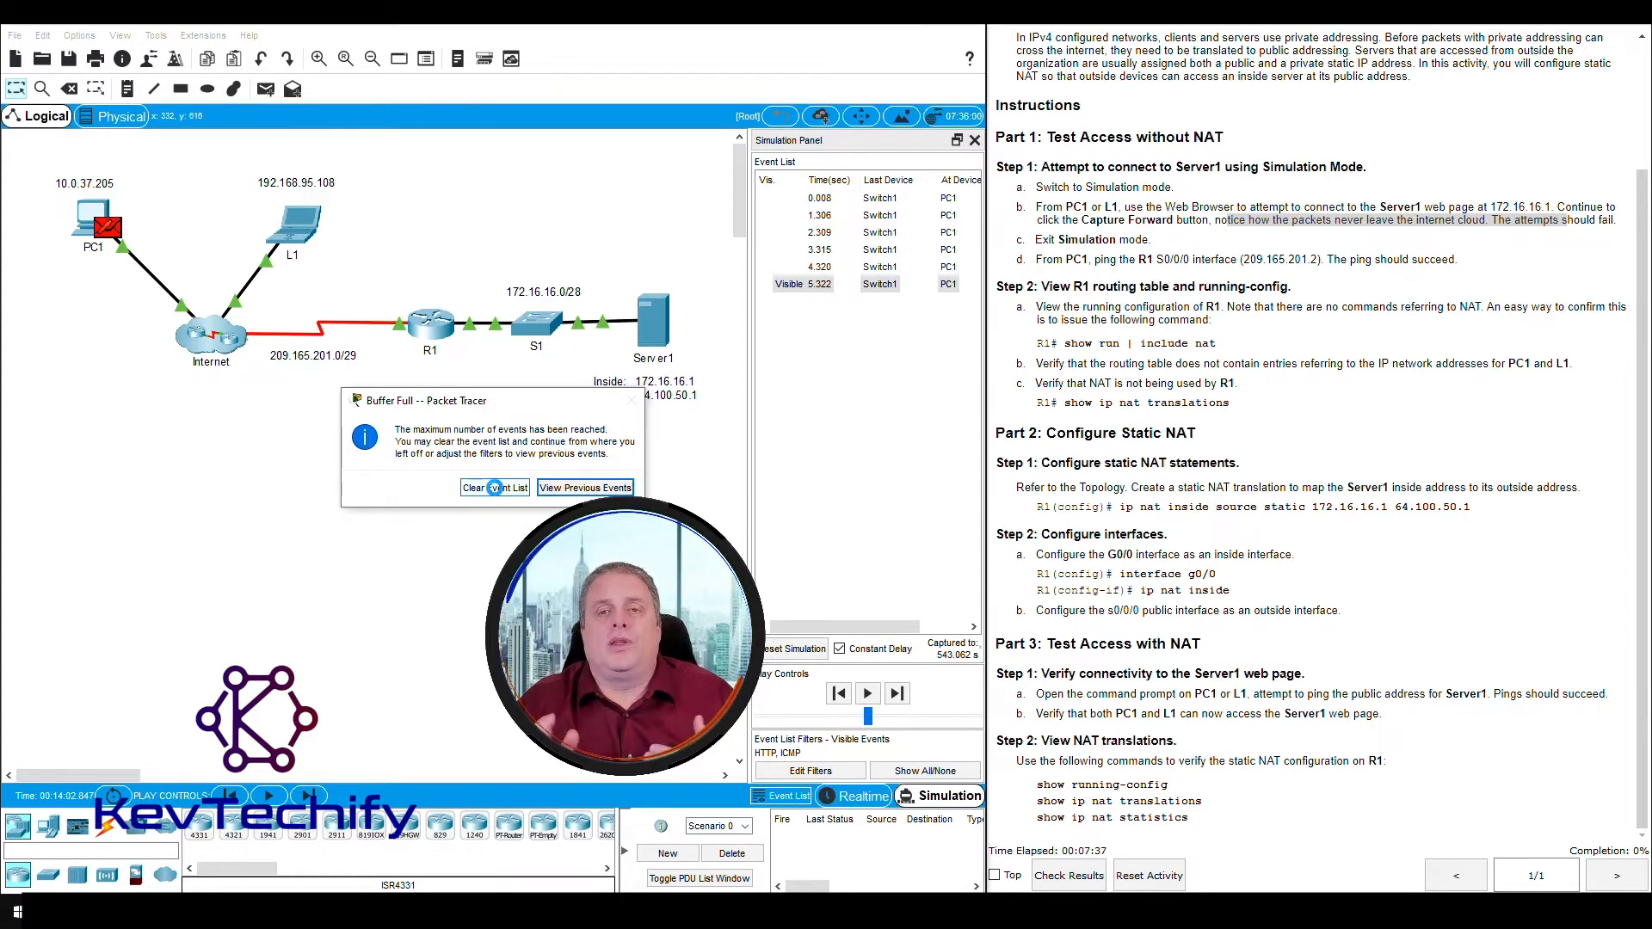
pyautogui.click(511, 486)
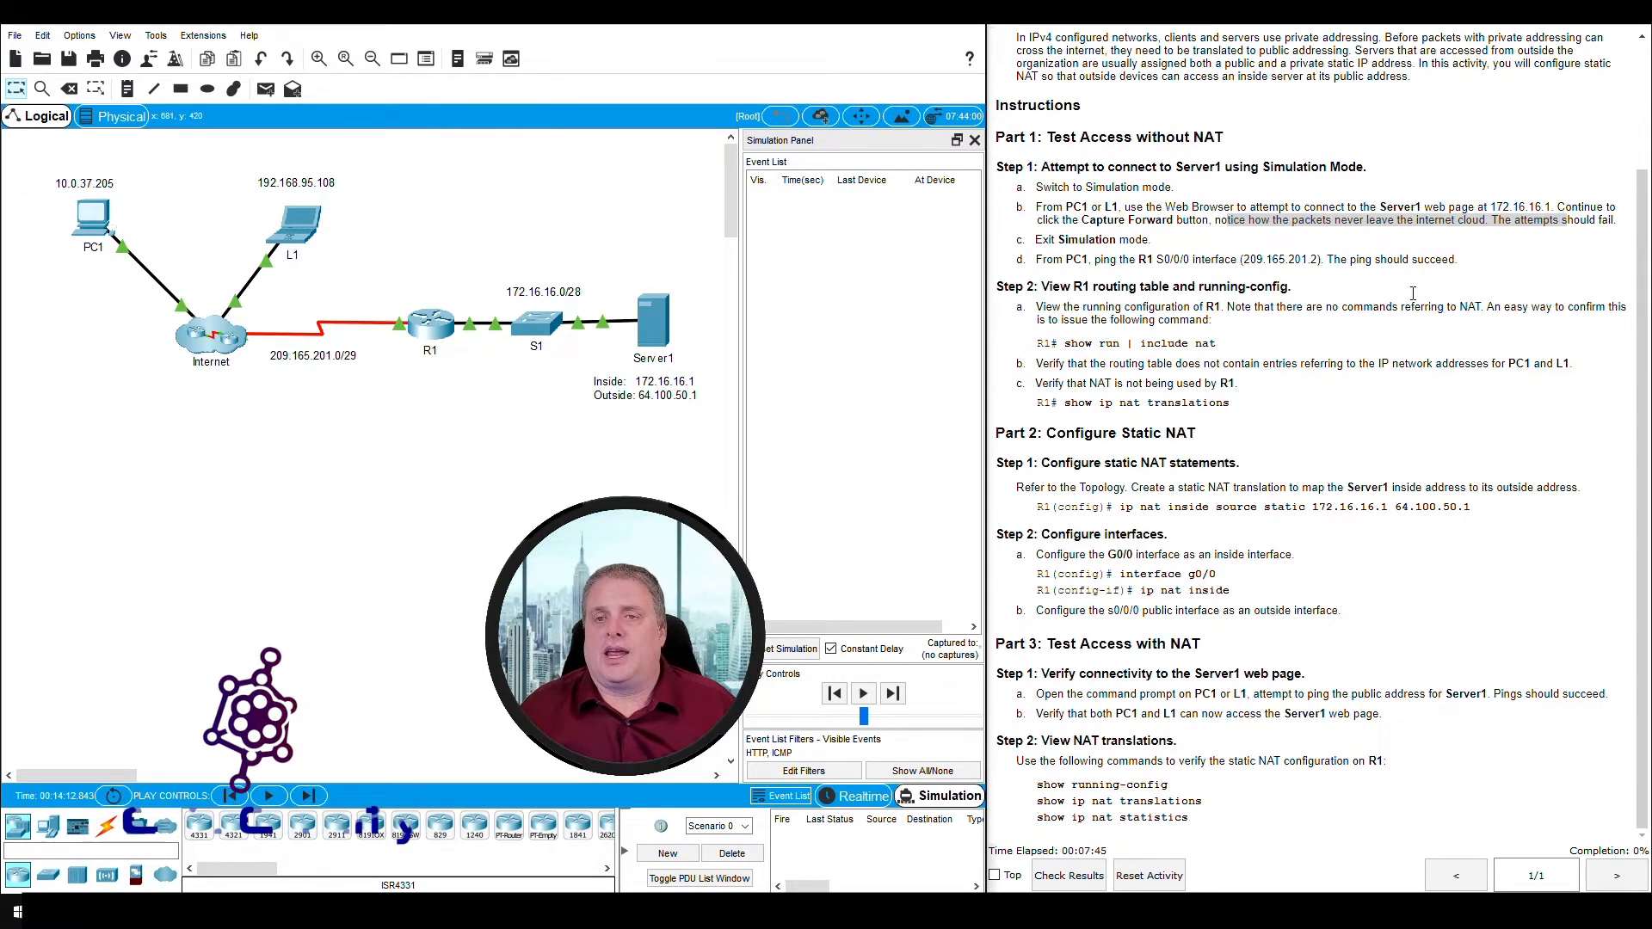
# - Exit Simulation mode and return to Realtime mode, as instruction c asks
pyautogui.click(1042, 240)
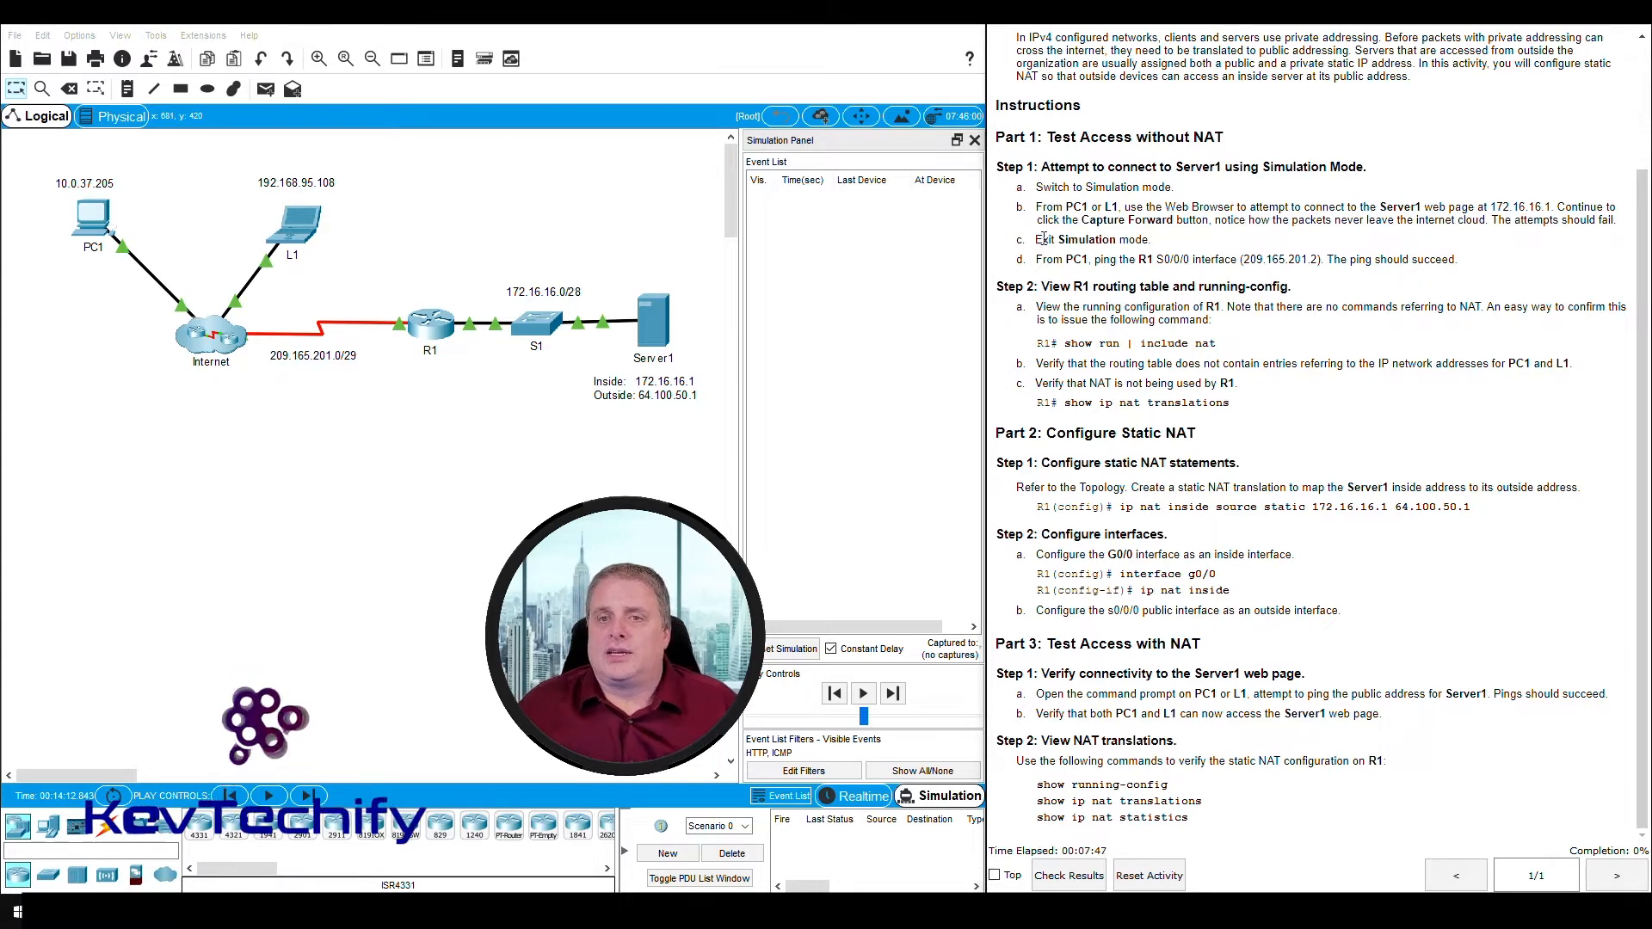
pyautogui.moveTo(1042, 240); pyautogui.dragTo(1135, 238)
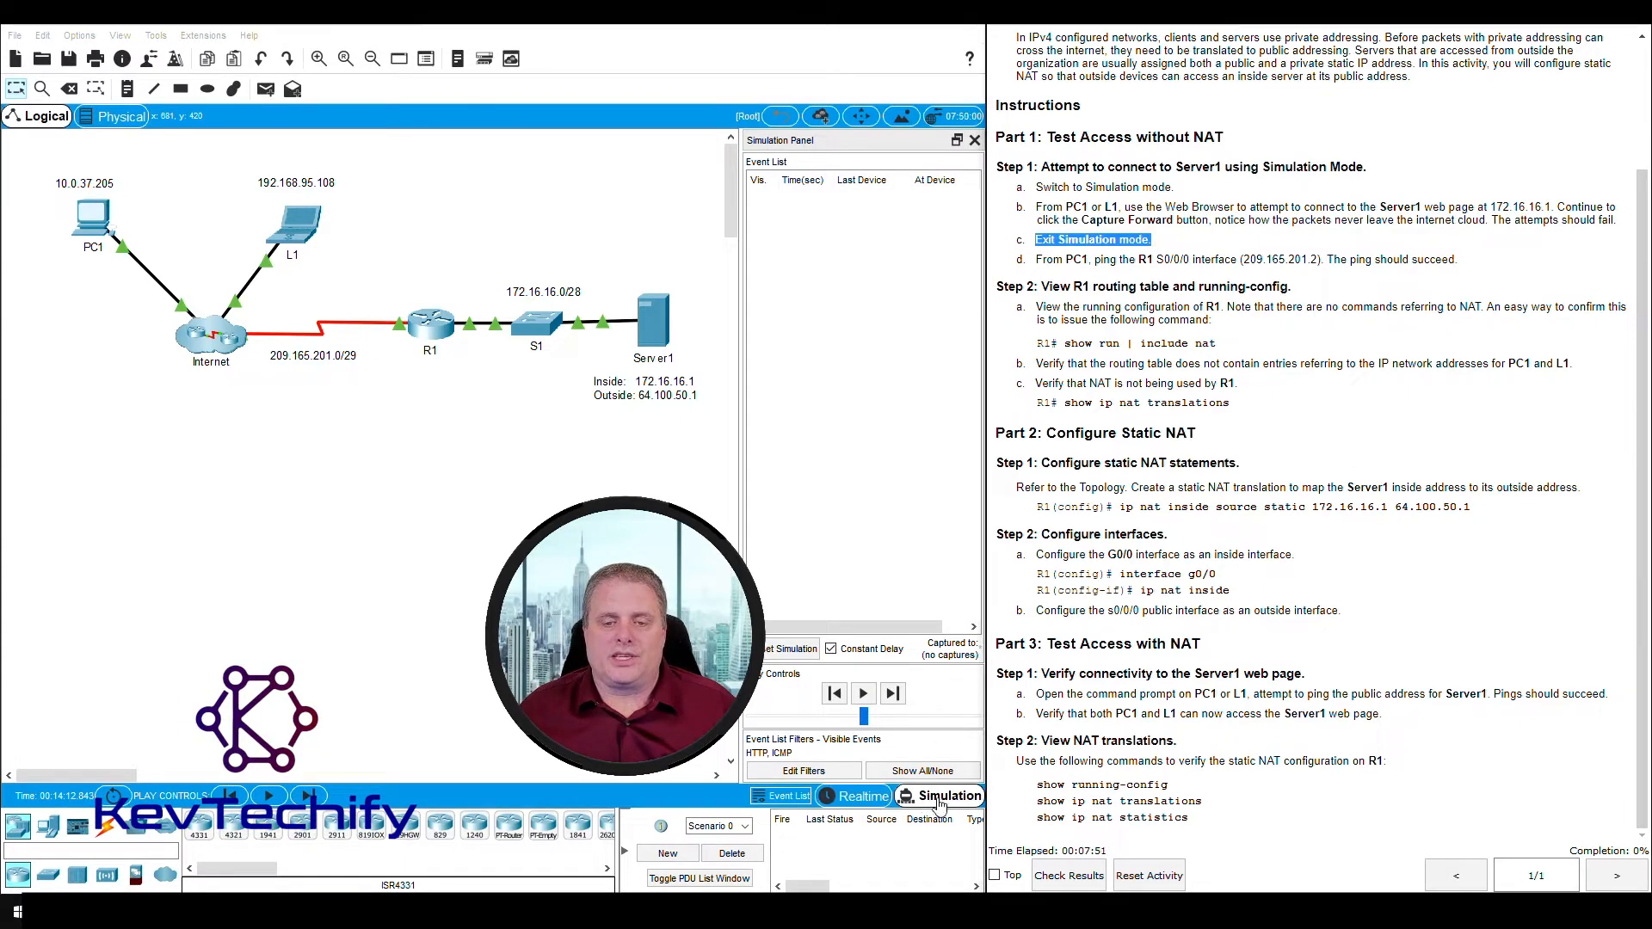
pyautogui.click(855, 796)
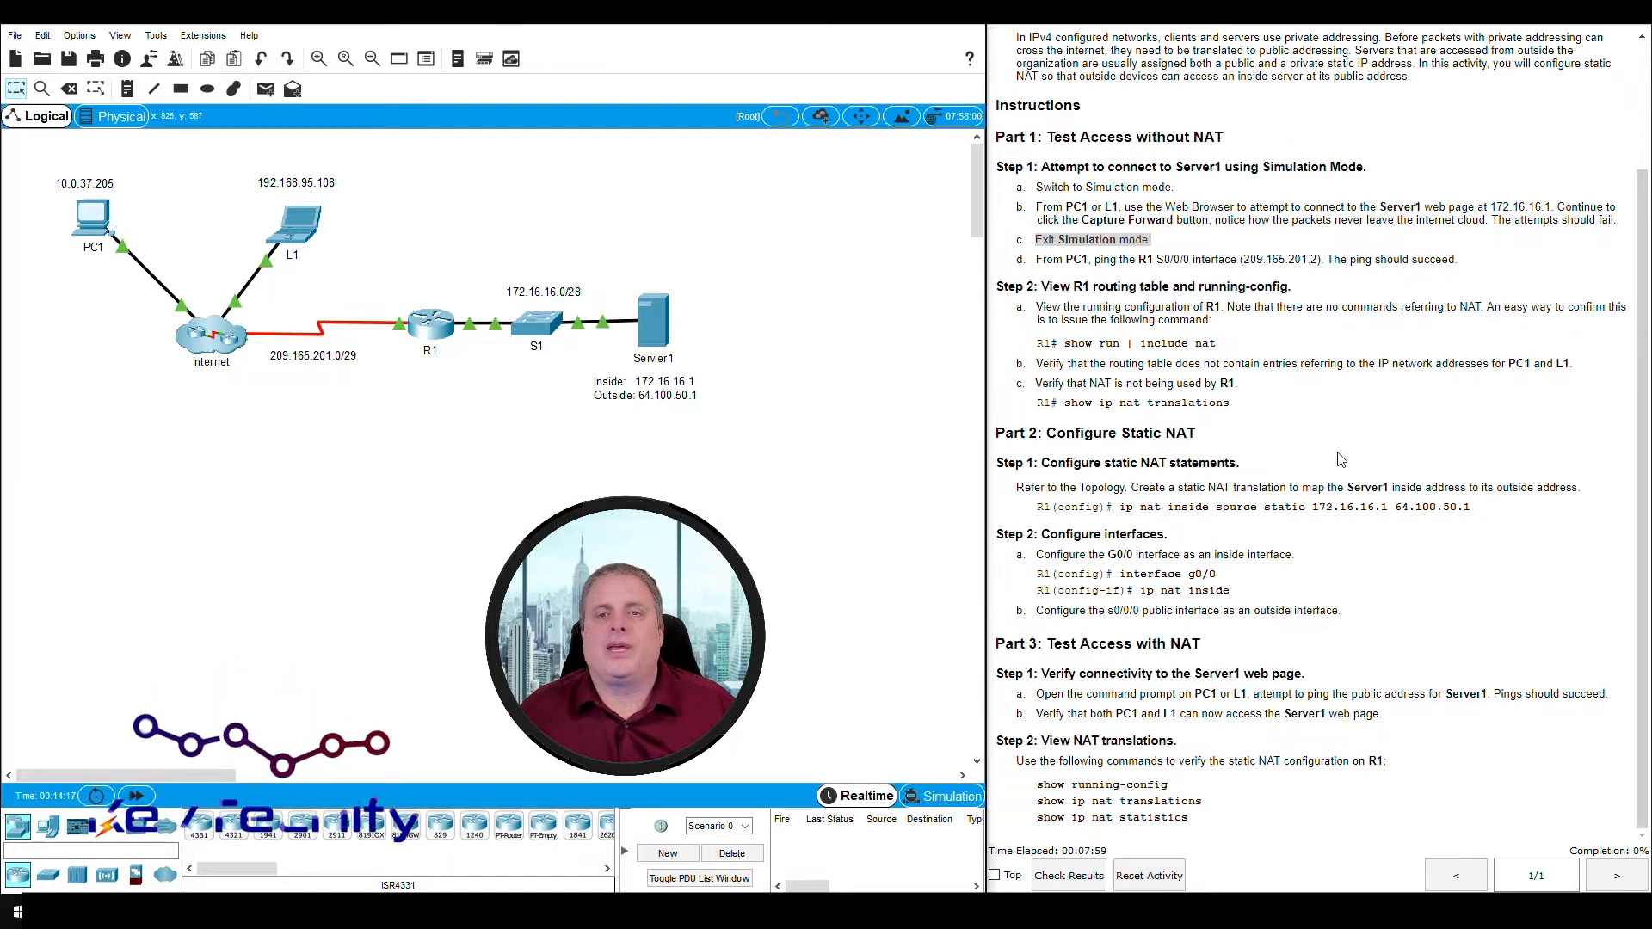
# - Close PC1's Web Browser and open its Command Prompt for the ping to the R1 S0/0/0 interface
pyautogui.moveTo(1036, 259); pyautogui.dragTo(1192, 256)
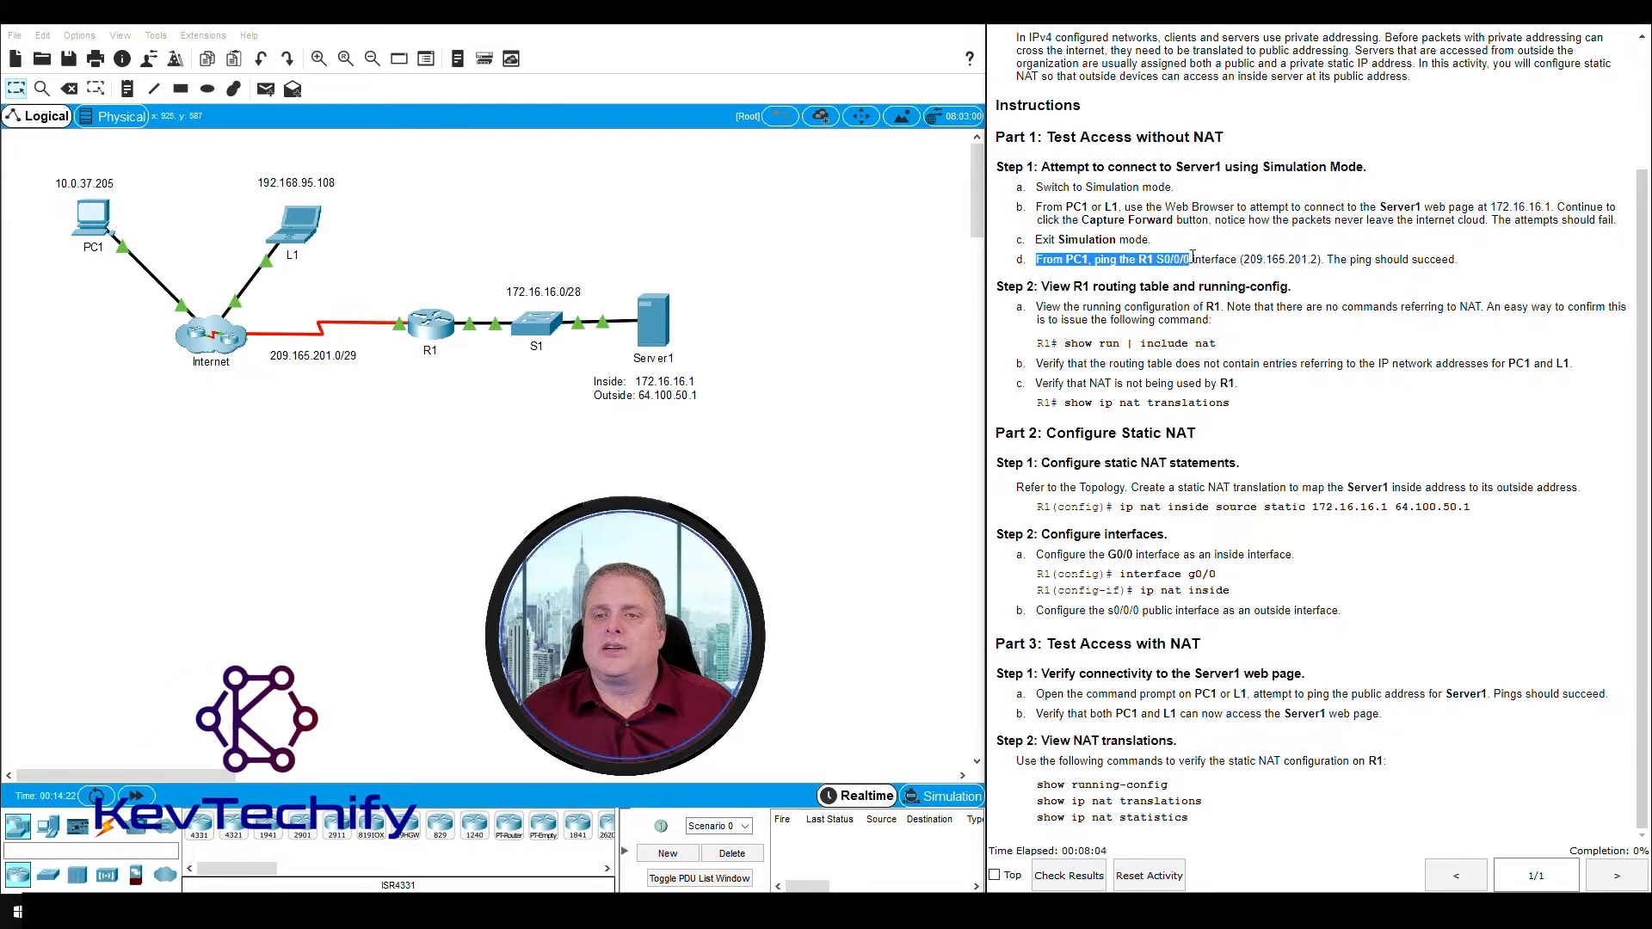
pyautogui.click(1246, 258)
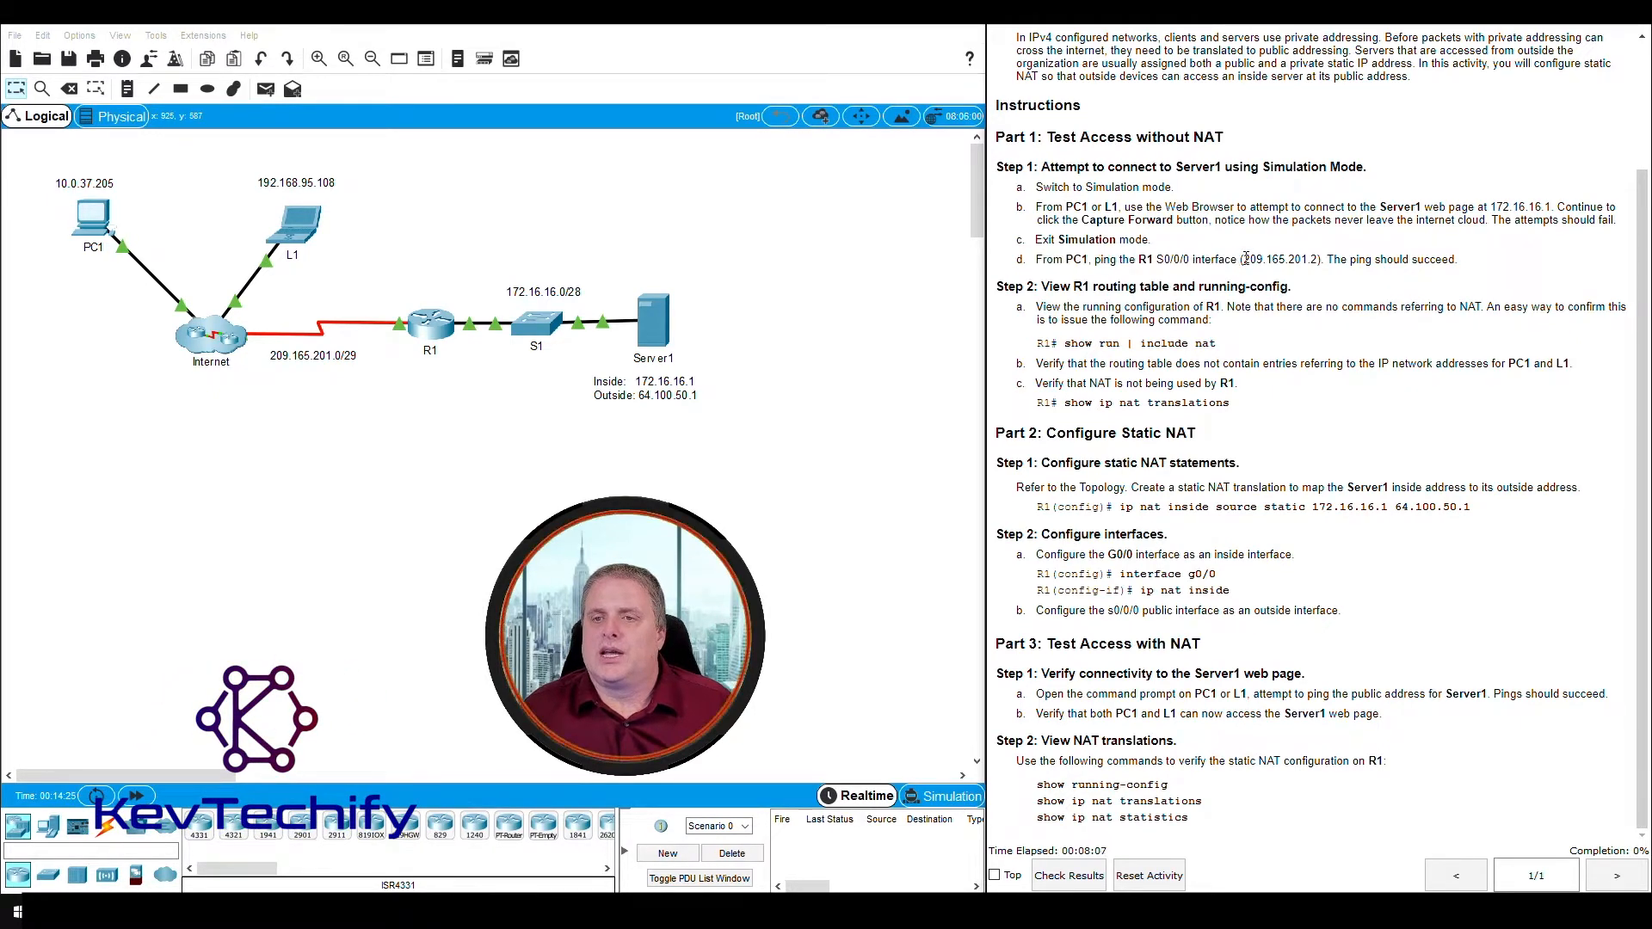
pyautogui.moveTo(1244, 258); pyautogui.dragTo(1311, 258)
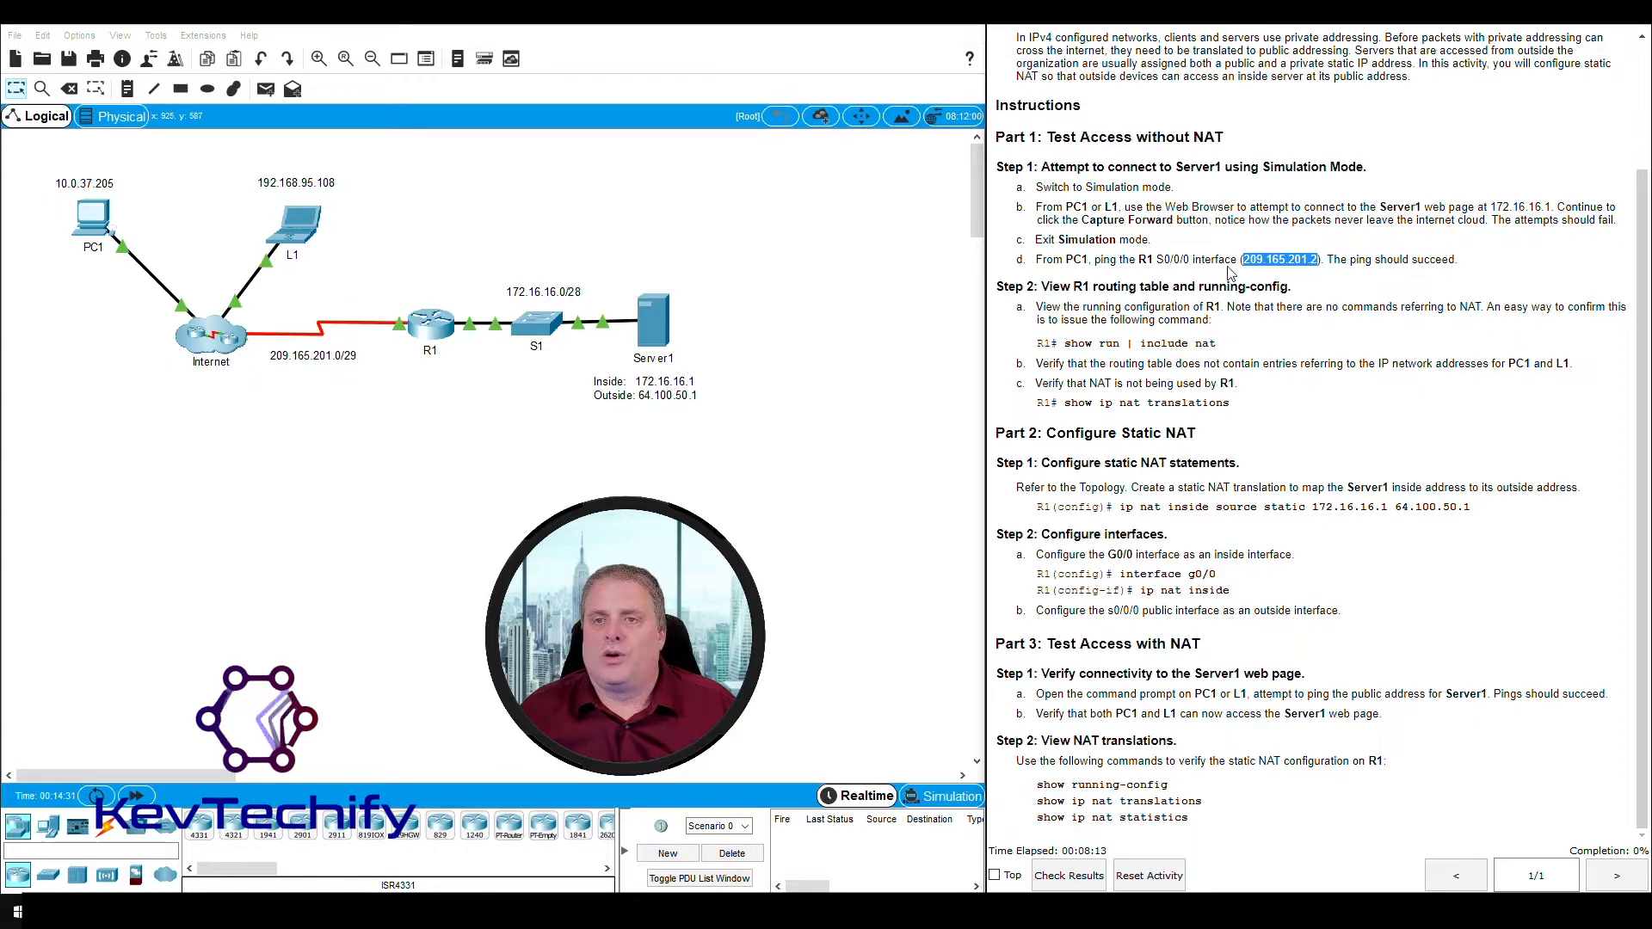
pyautogui.click(93, 217)
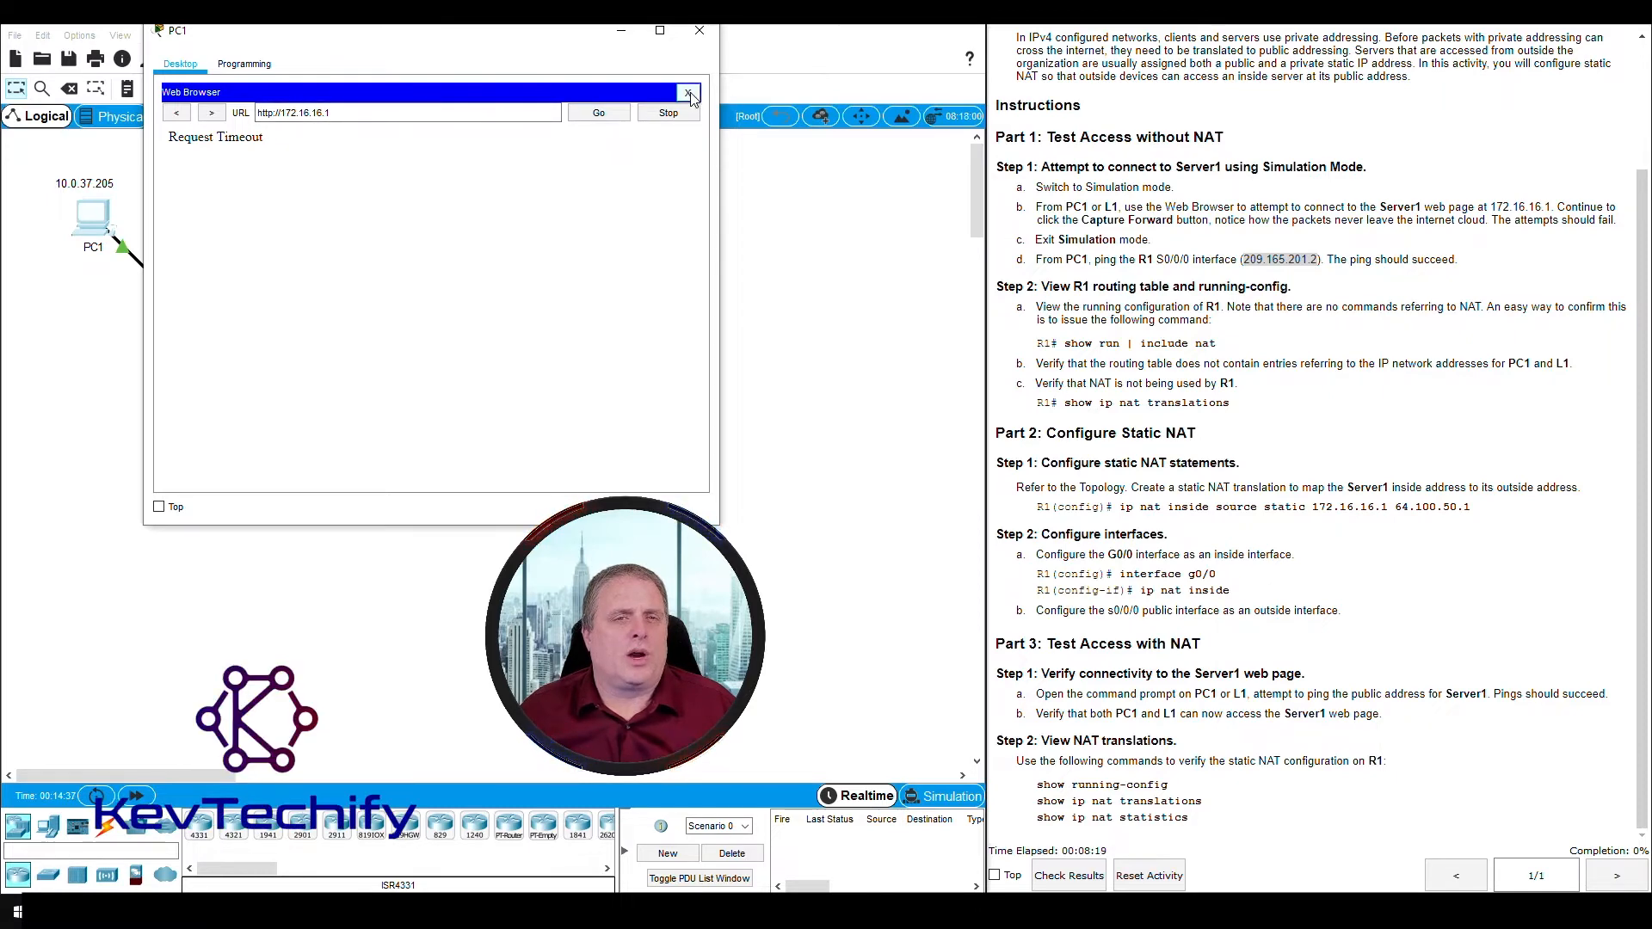
pyautogui.click(692, 96)
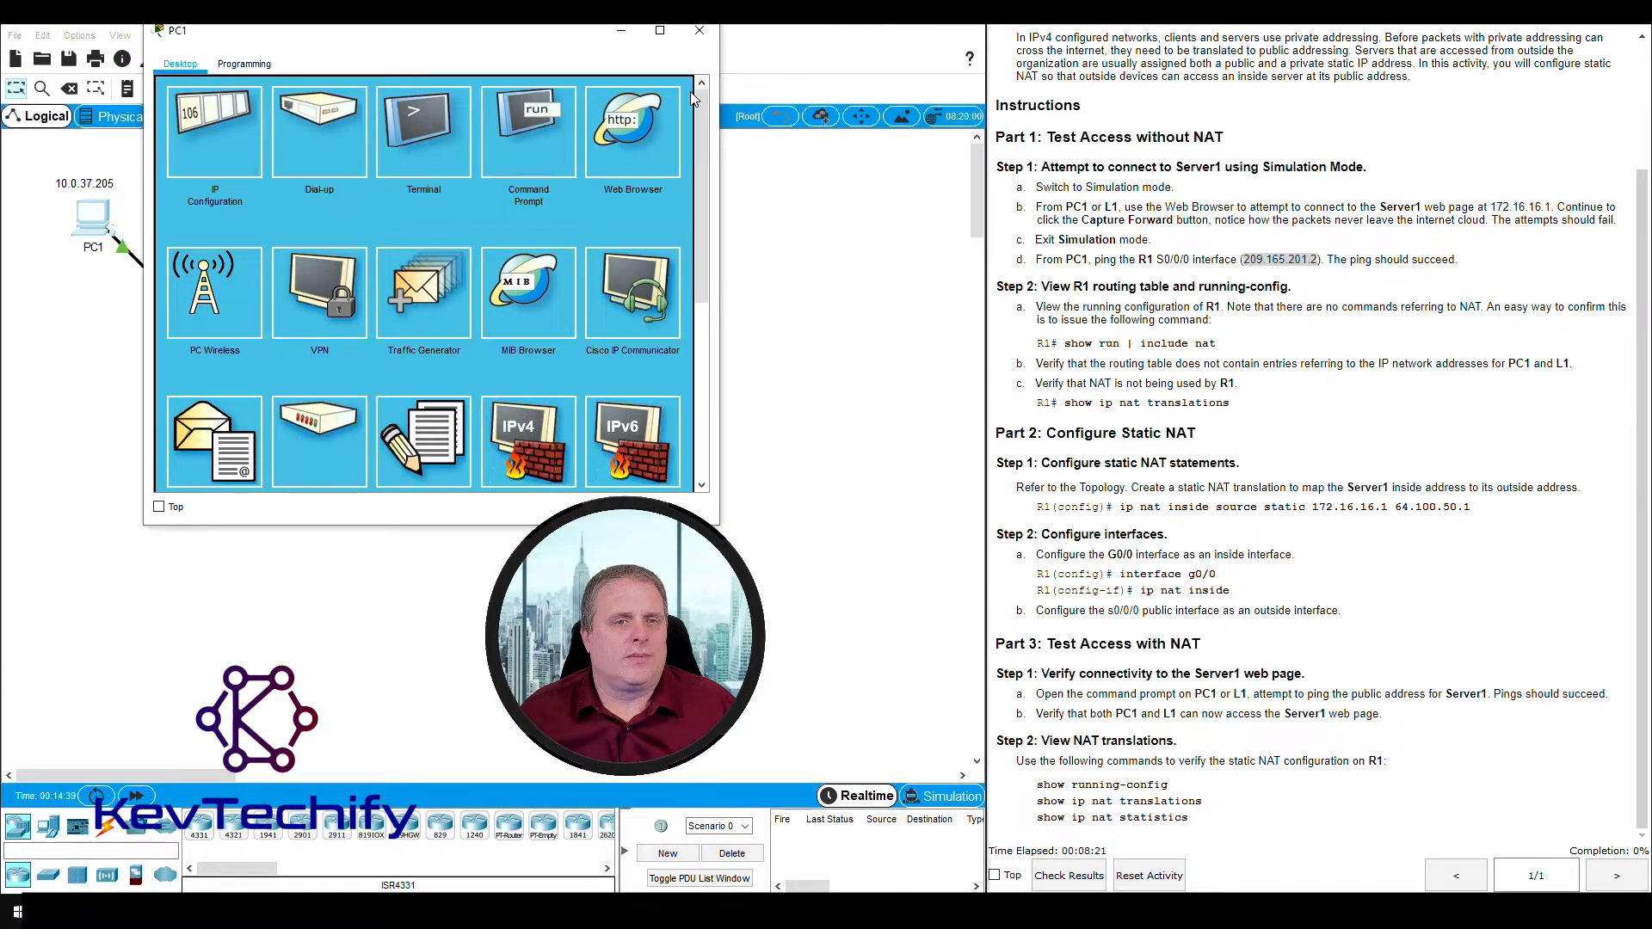
pyautogui.click(513, 121)
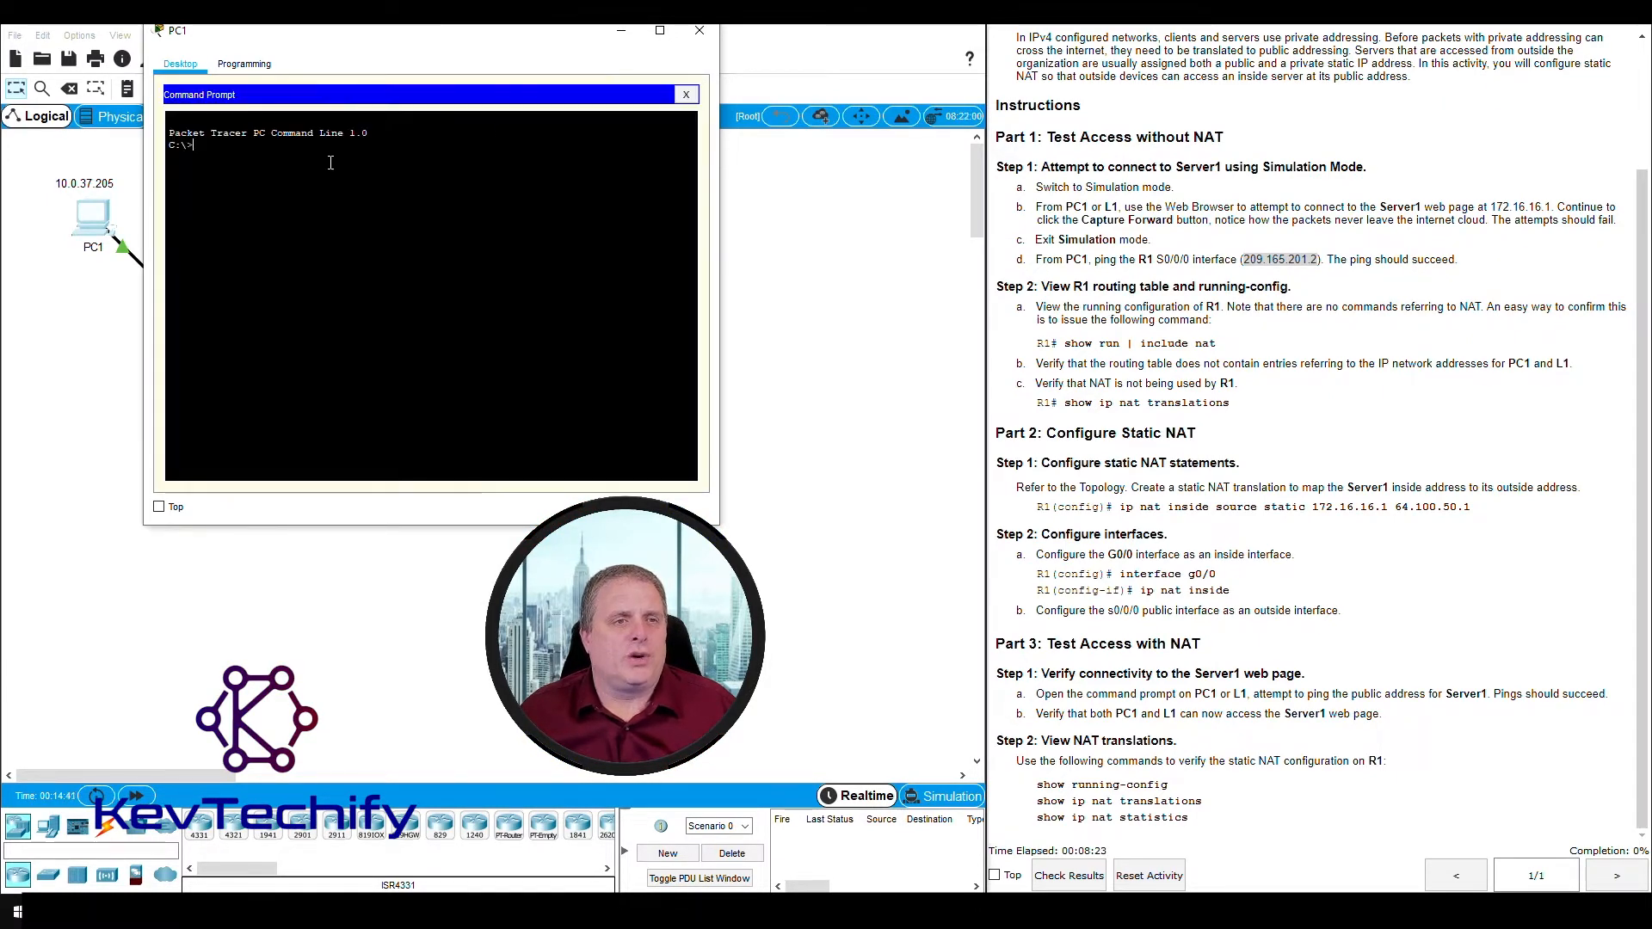
pyautogui.moveTo(368, 31); pyautogui.dragTo(1073, 28)
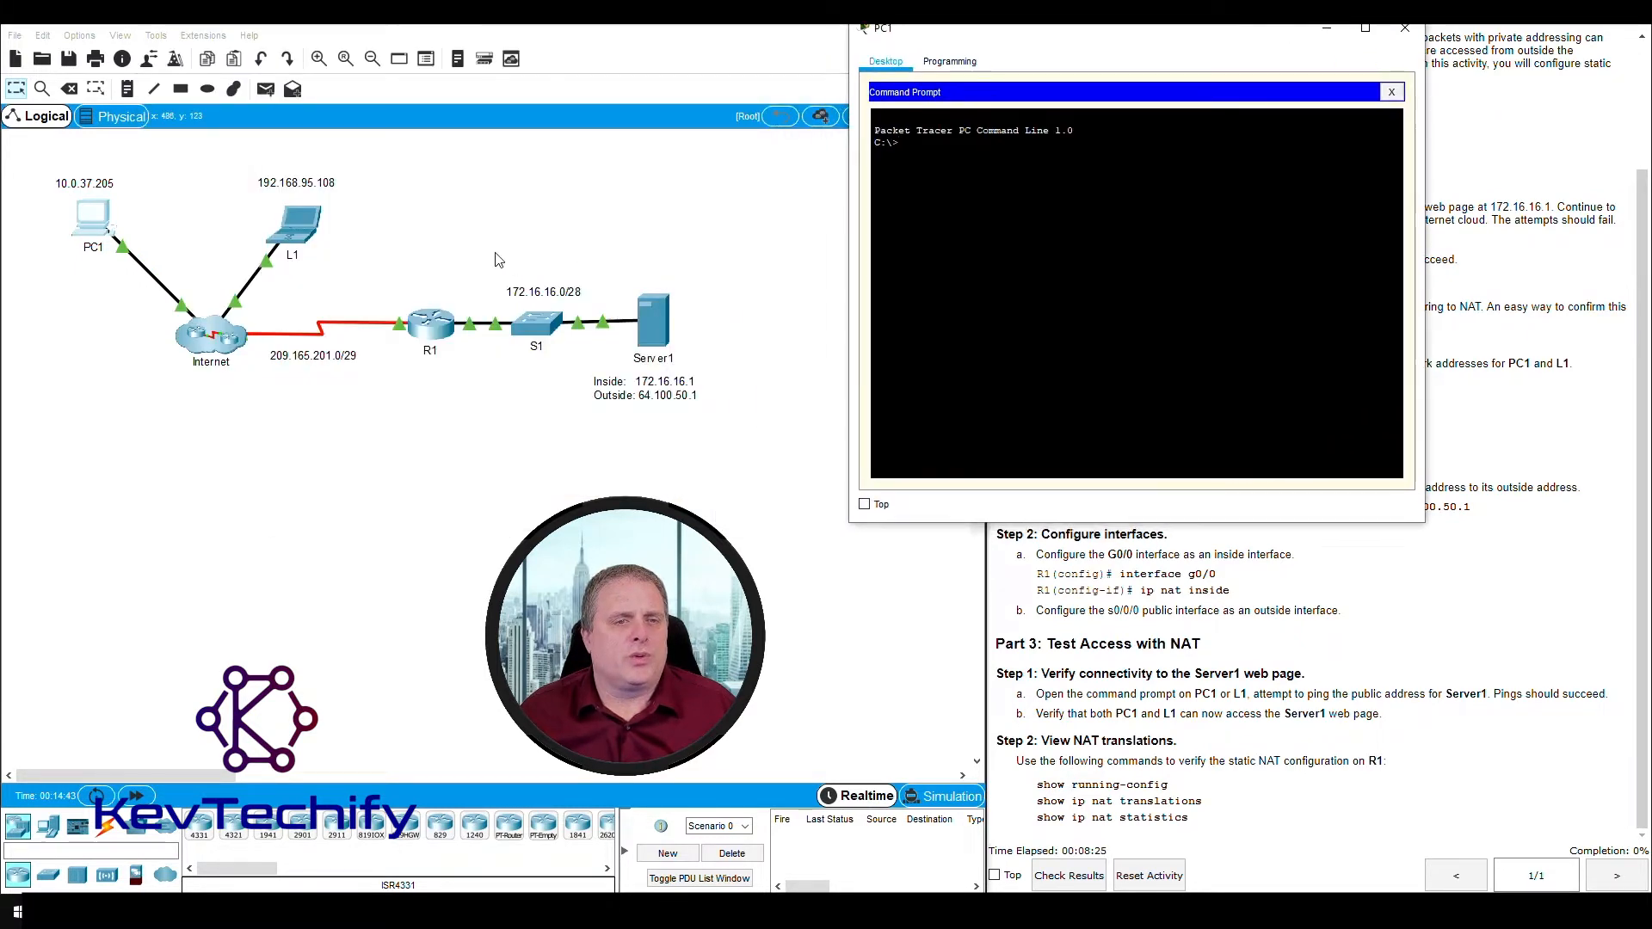
pyautogui.moveTo(402, 258); pyautogui.dragTo(464, 394)
pyautogui.moveTo(1156, 28); pyautogui.dragTo(489, 36)
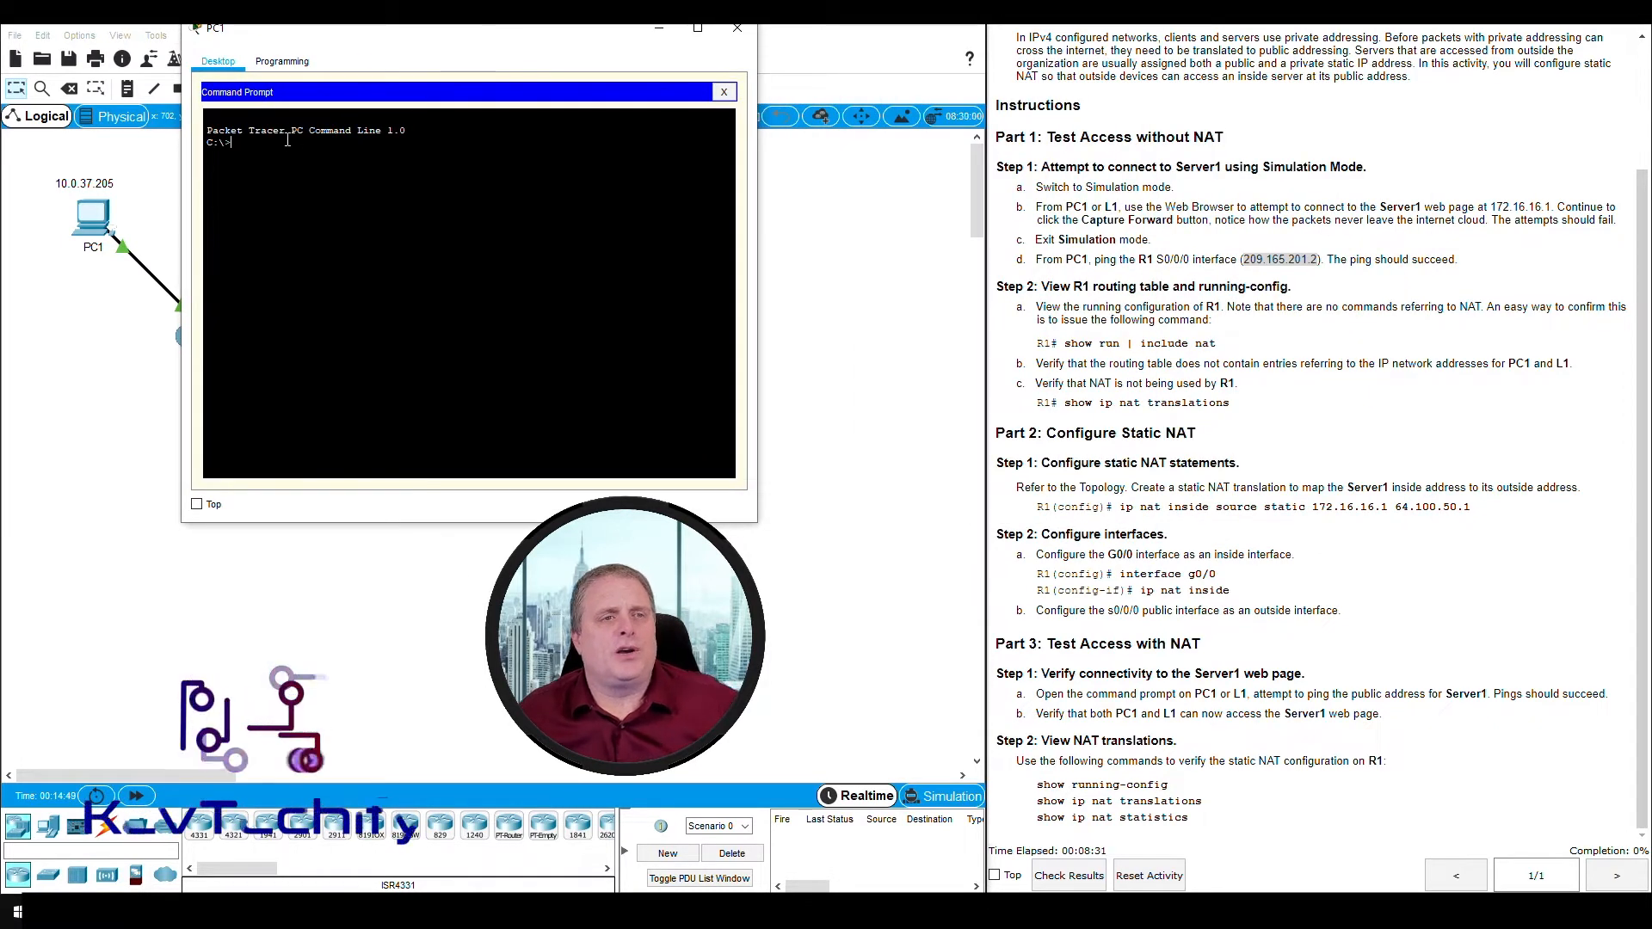
# - Ping the R1 S0/0/0 interface at 209.165.201.2 from PC1's Command Prompt and compare the replies with the topology
pyautogui.write('ping ')
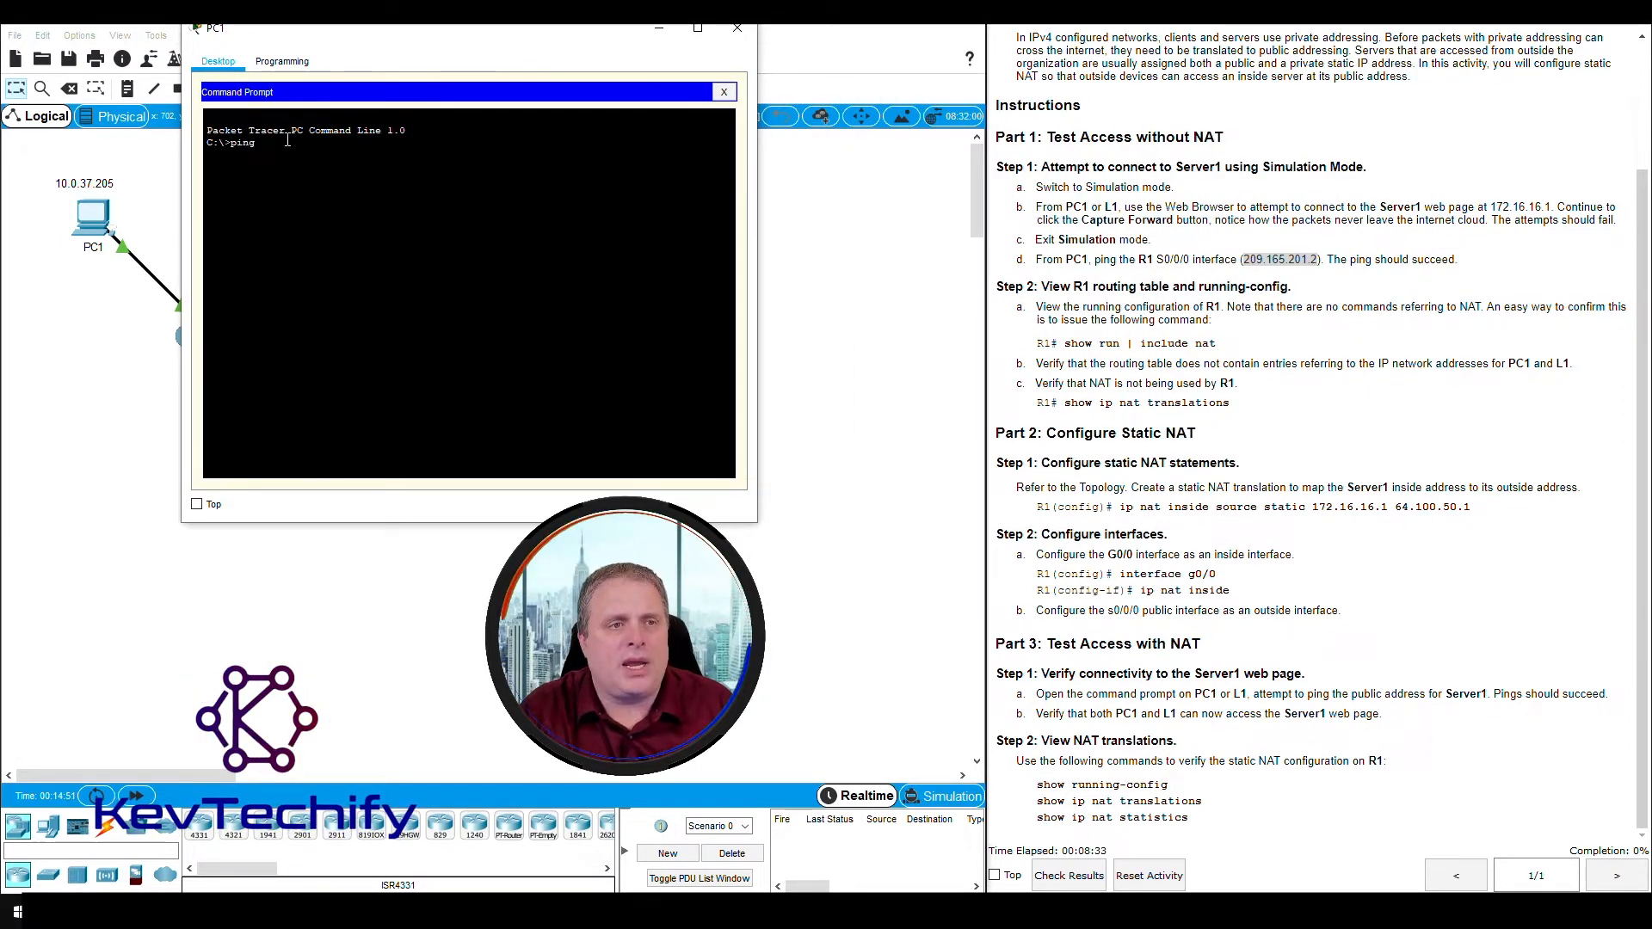
pyautogui.write('20')
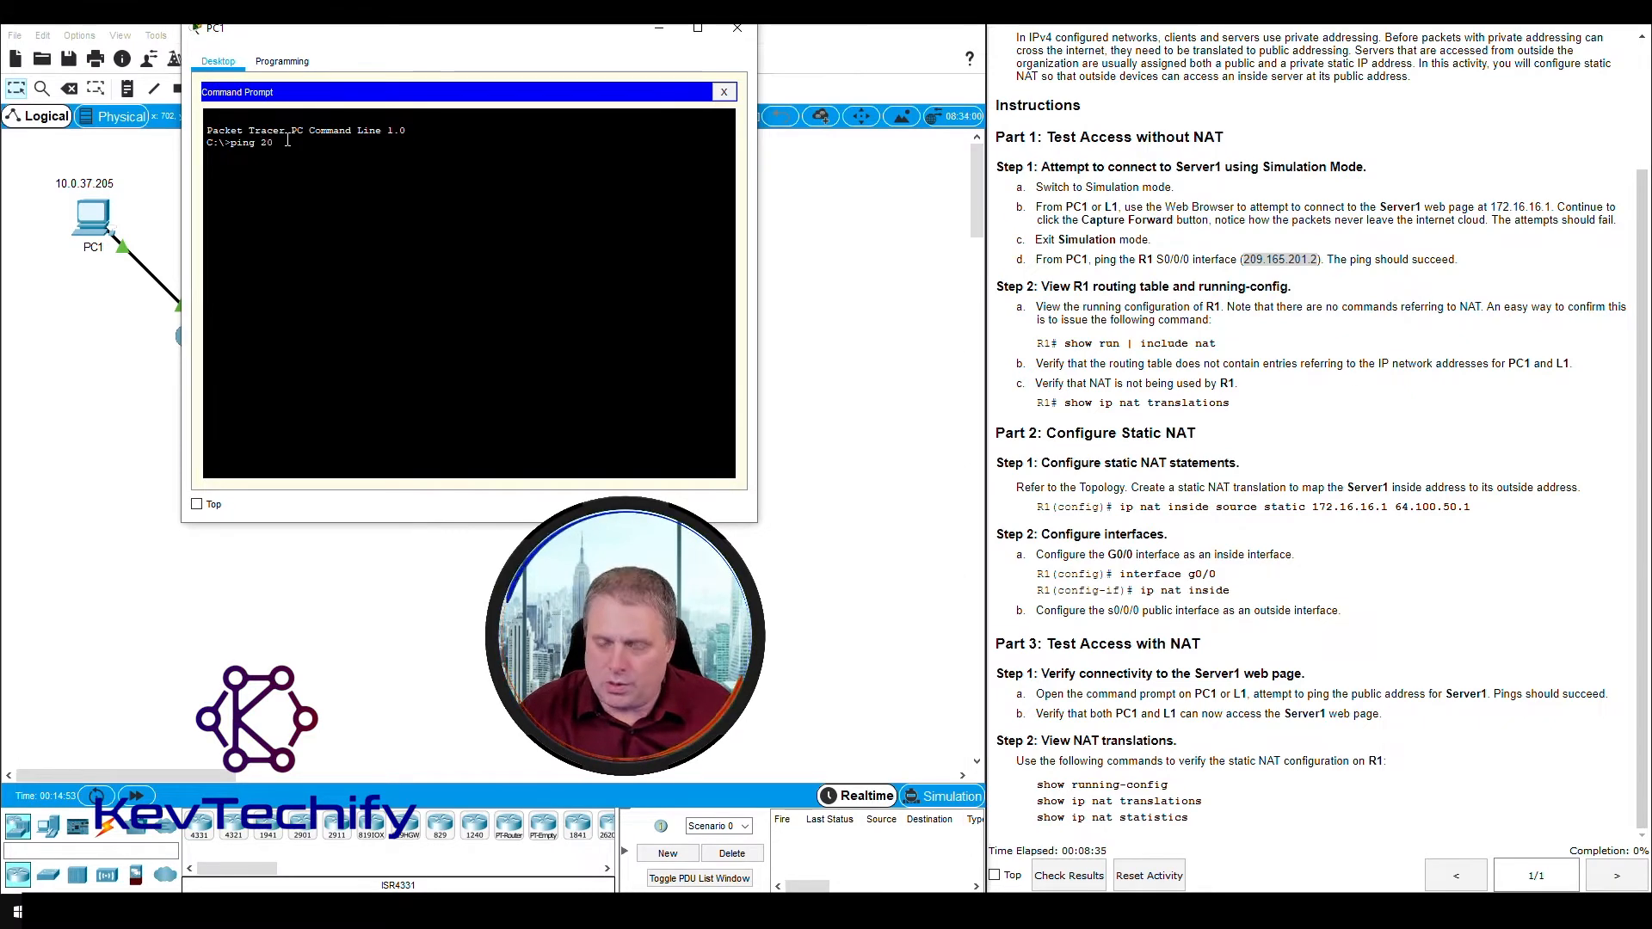
pyautogui.write('9.165')
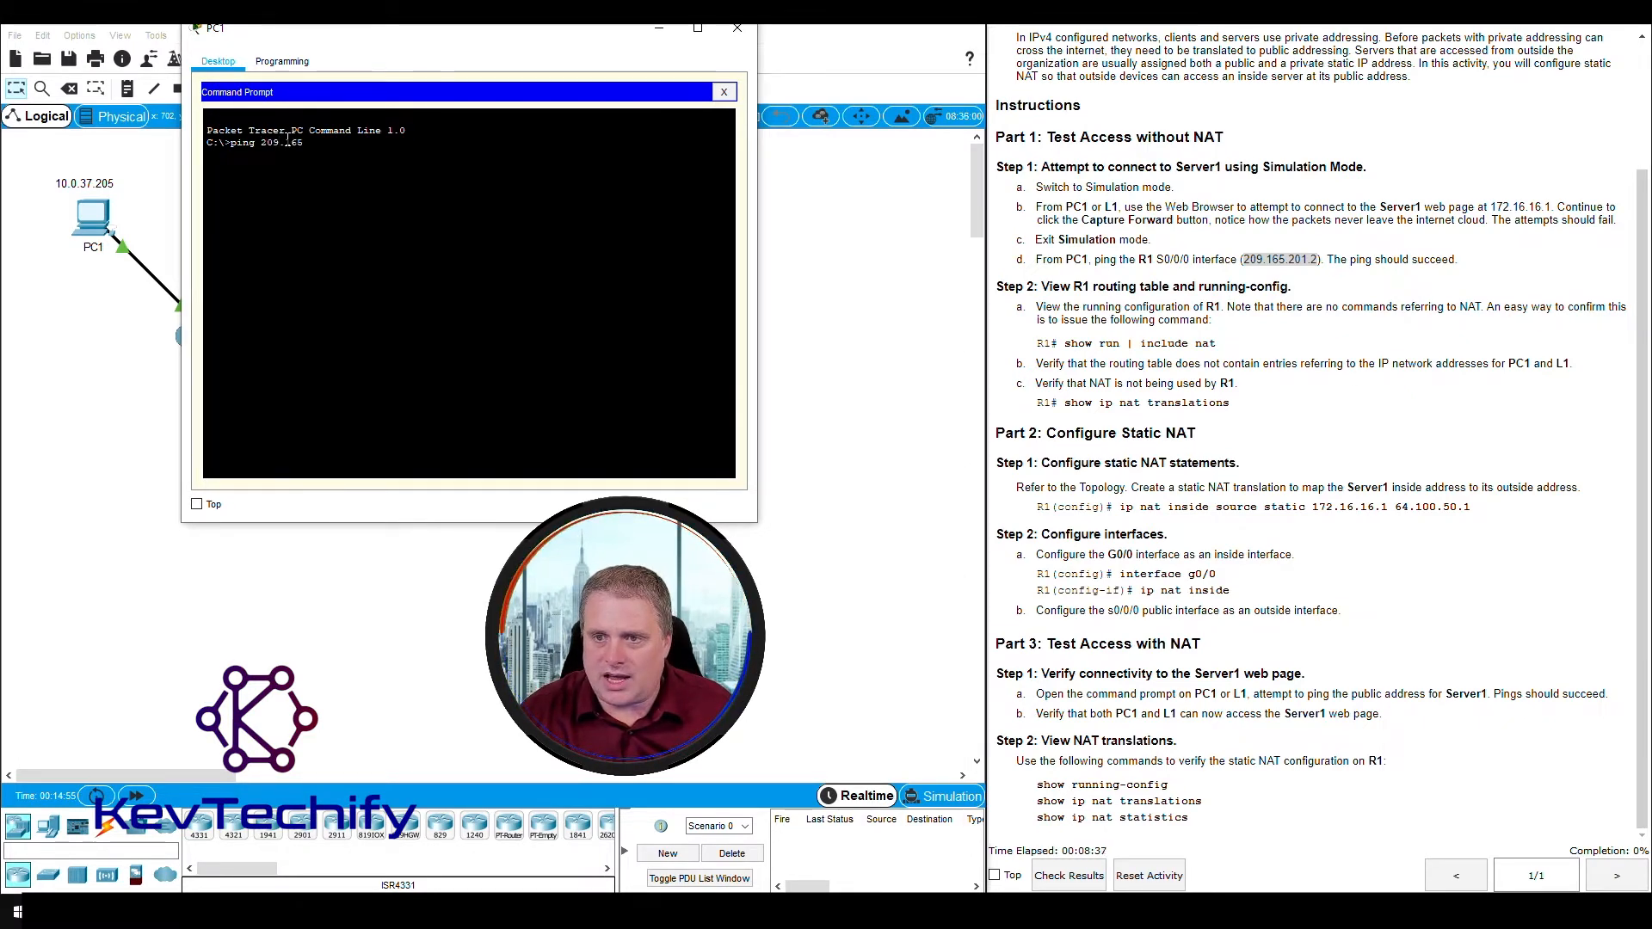
pyautogui.write('.201.')
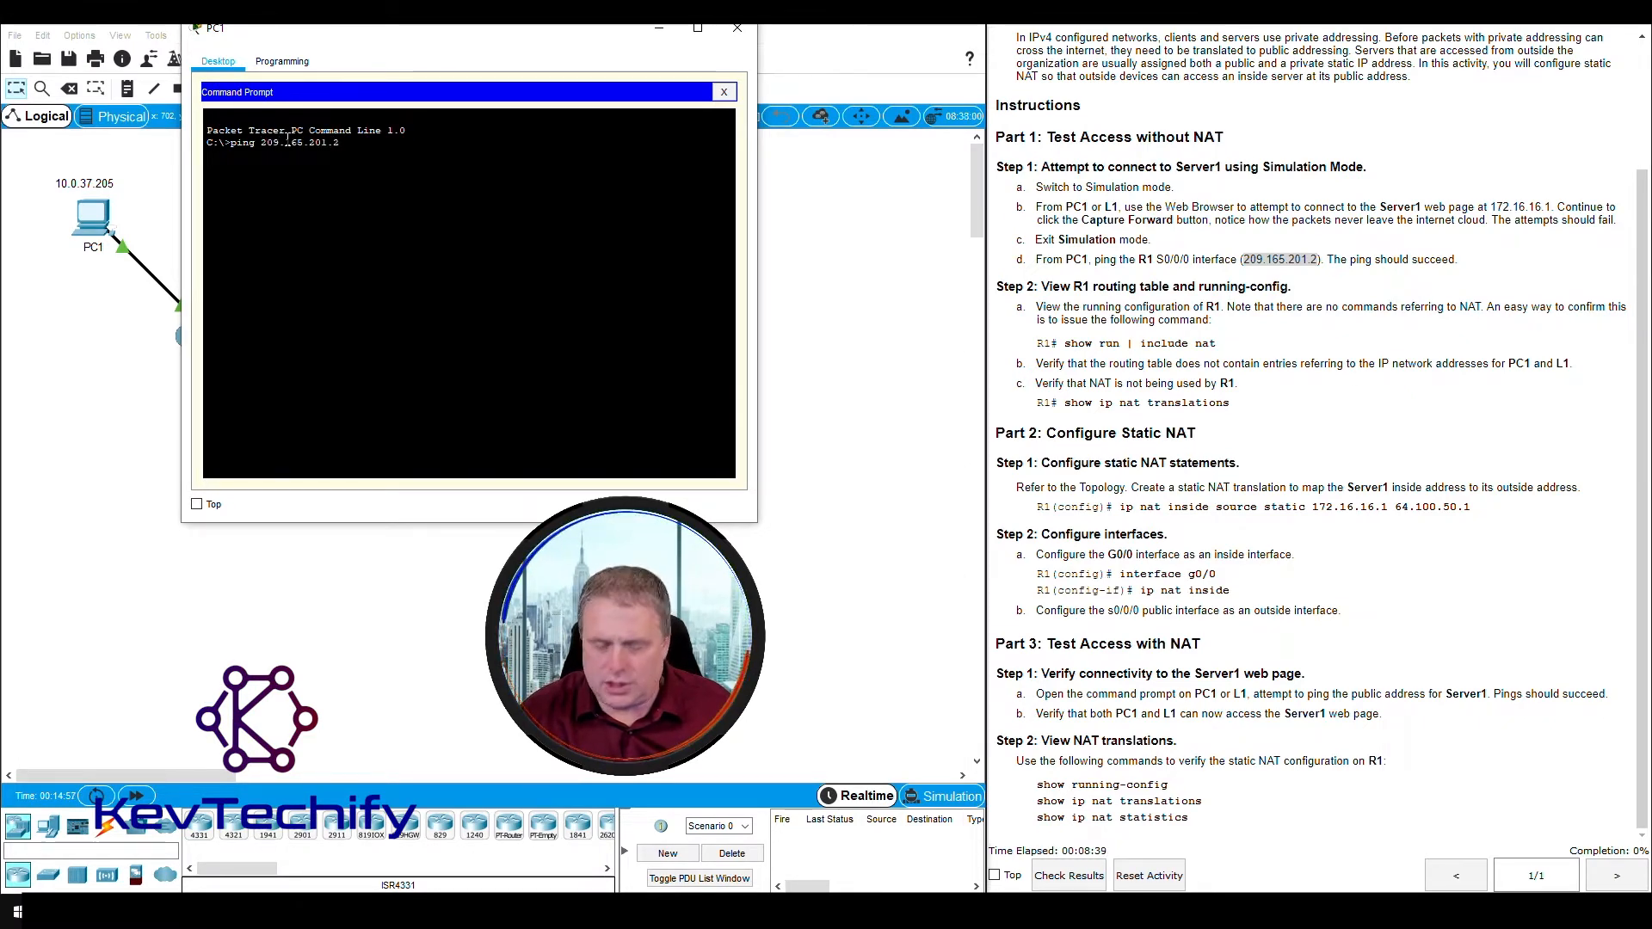
pyautogui.write('2')
pyautogui.press('Return')
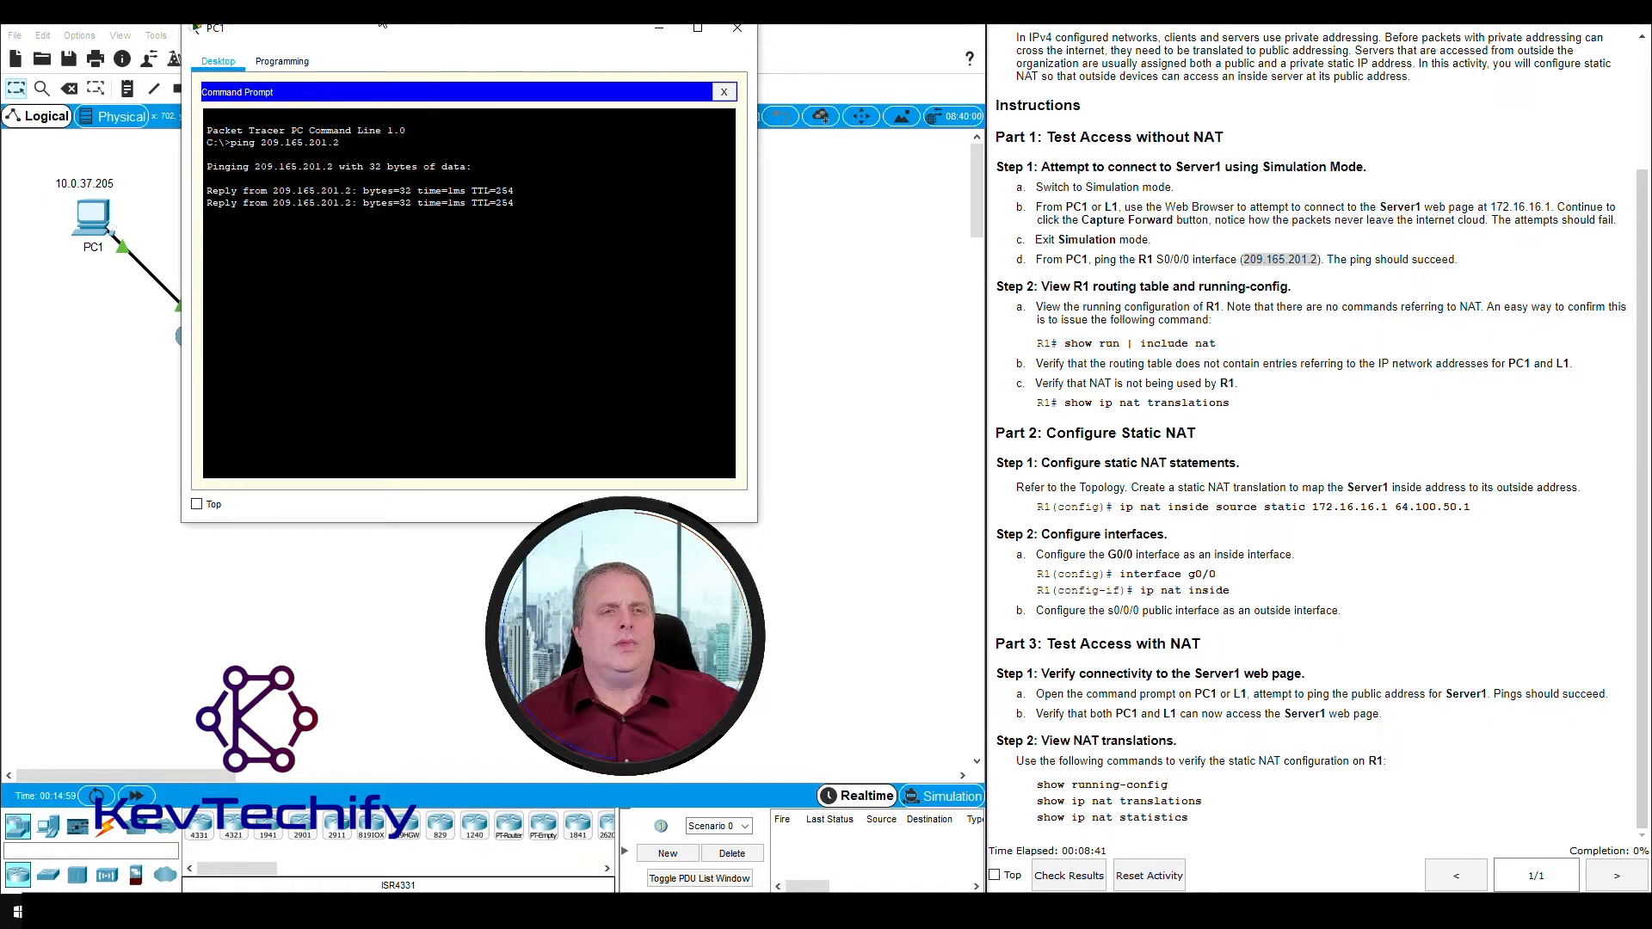
pyautogui.moveTo(394, 36); pyautogui.dragTo(995, 44)
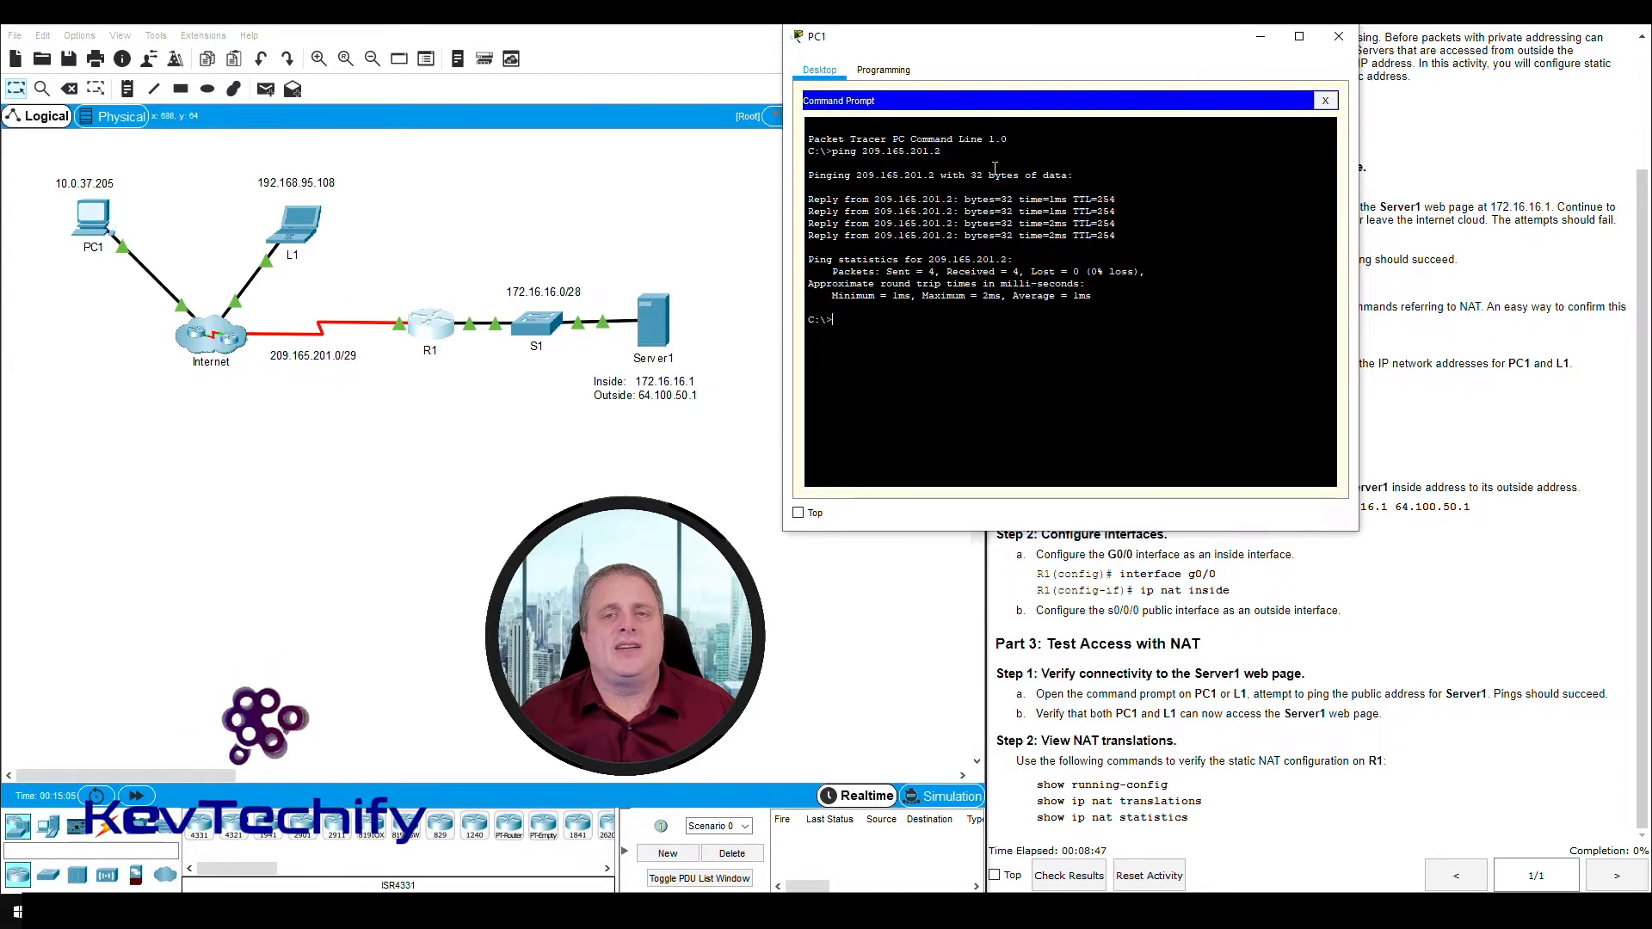
pyautogui.moveTo(1097, 49); pyautogui.dragTo(501, 32)
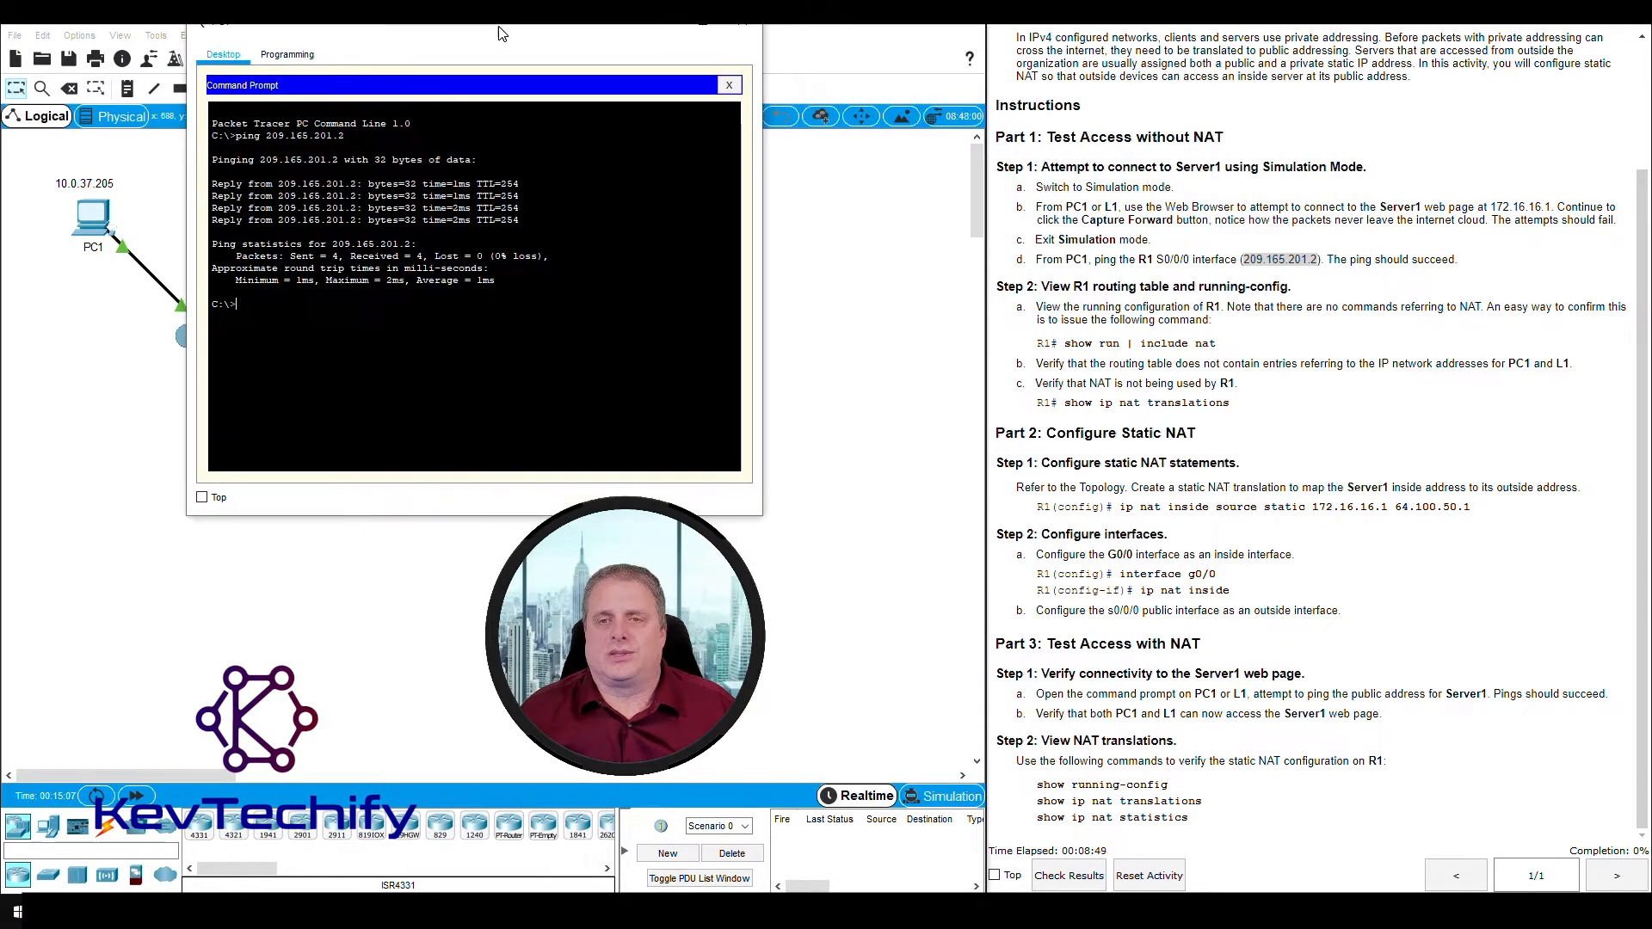
# - Review the Step 2 instruction on R1's running configuration, close PC1, and open R1's command line in a wider window
pyautogui.click(1028, 289)
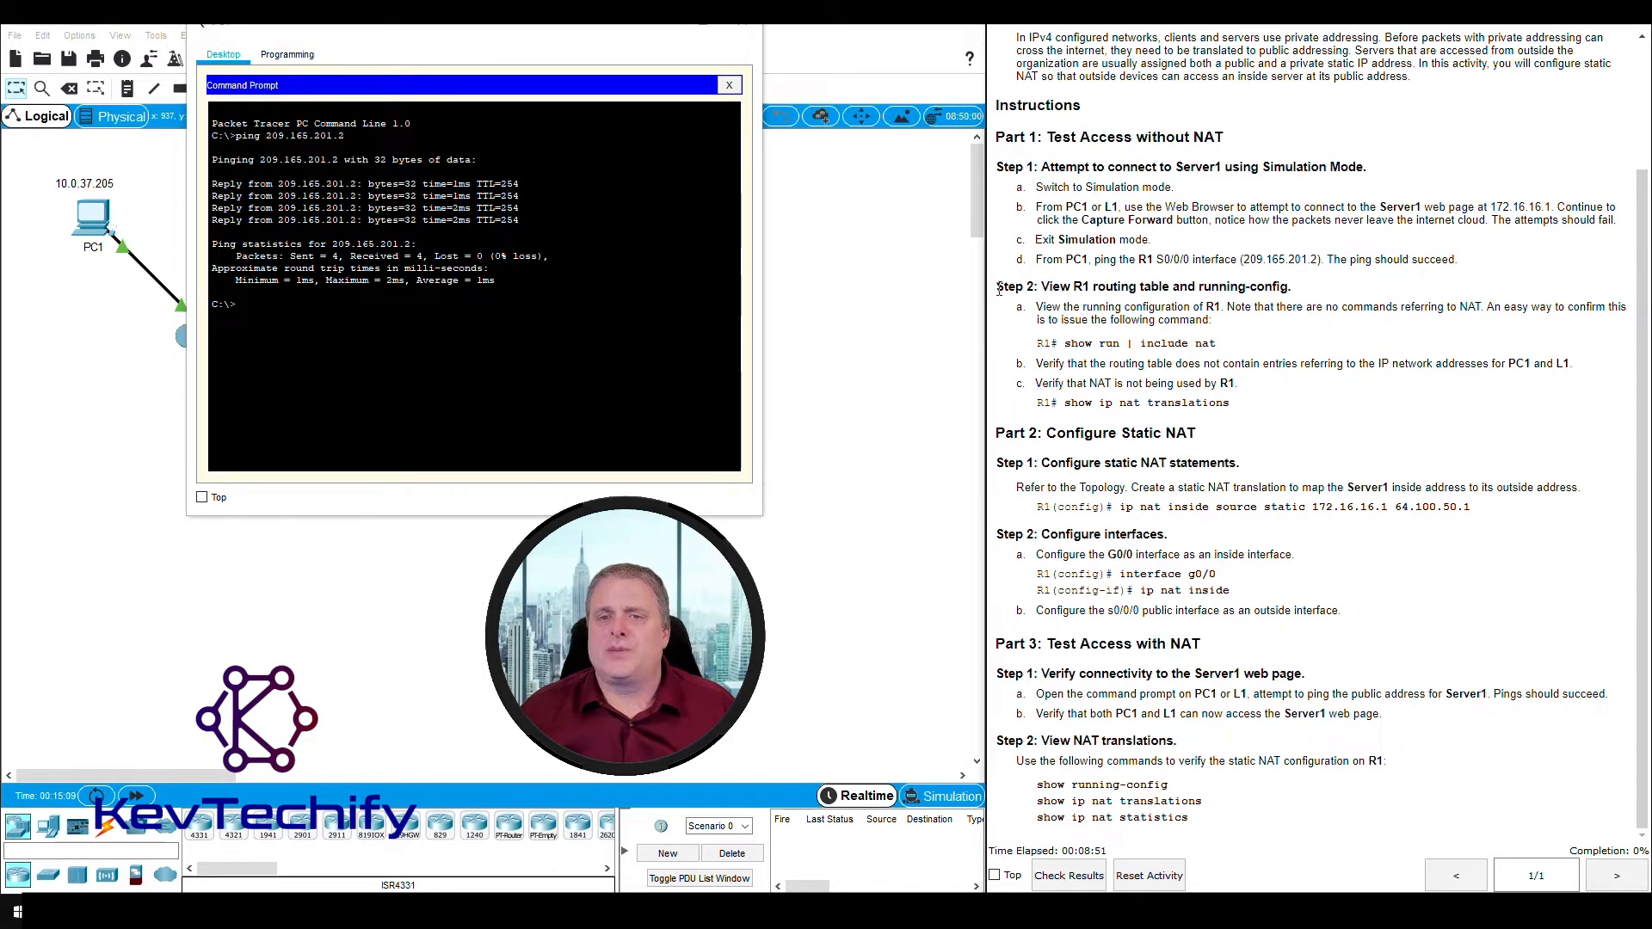
pyautogui.moveTo(1060, 287); pyautogui.dragTo(1288, 285)
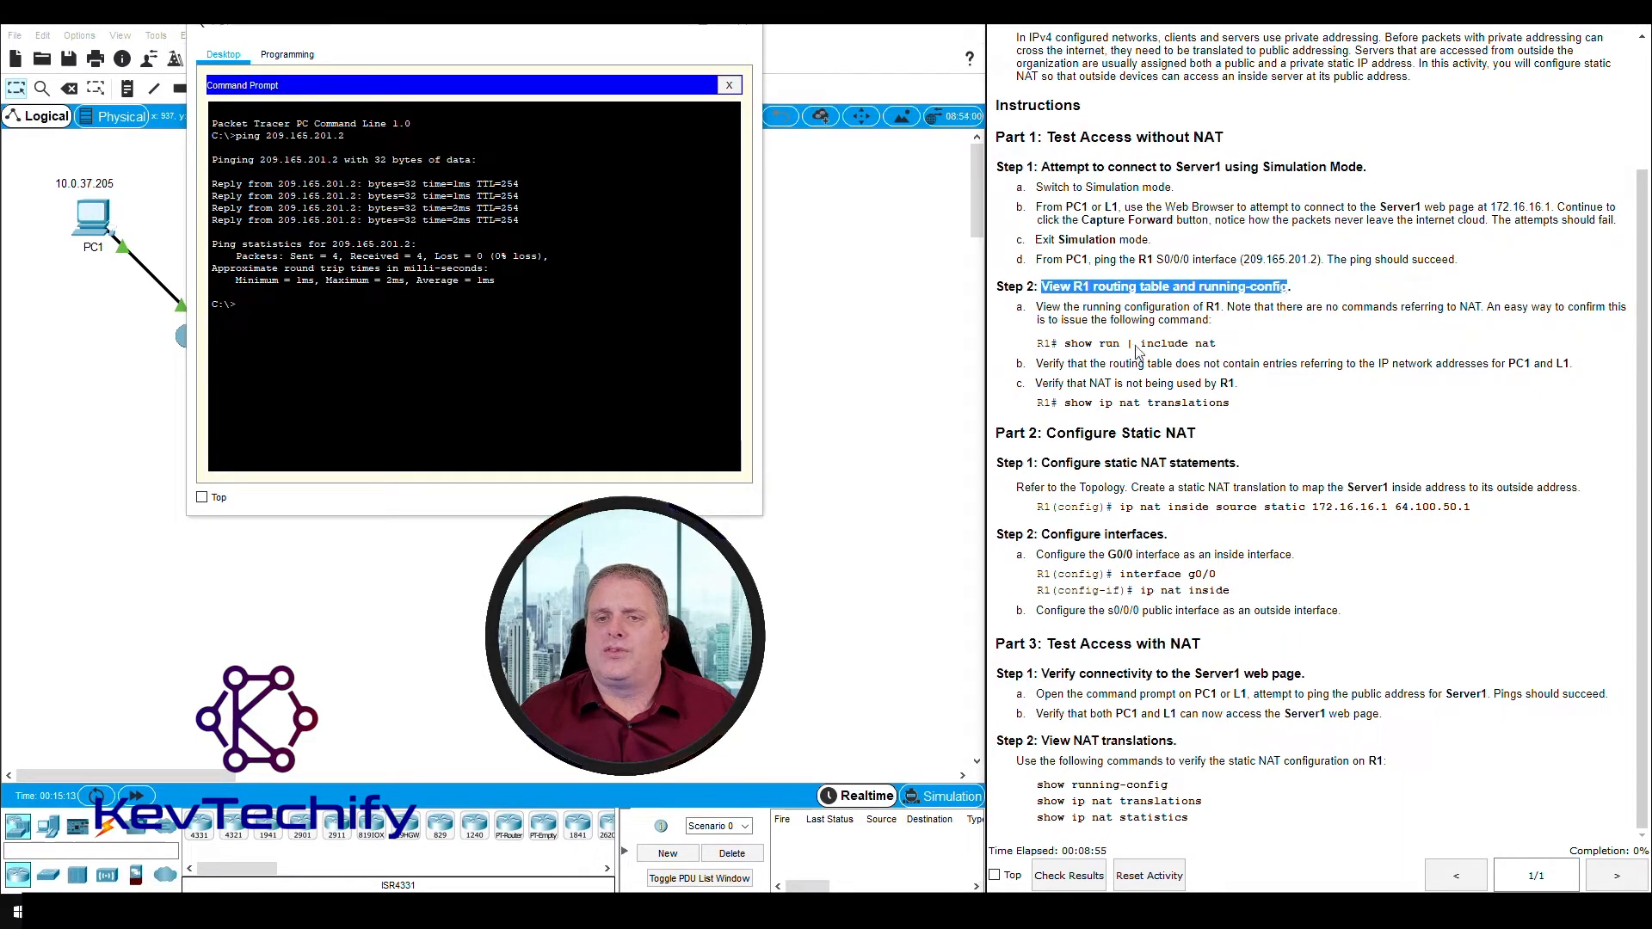
pyautogui.moveTo(1038, 307); pyautogui.dragTo(1191, 323)
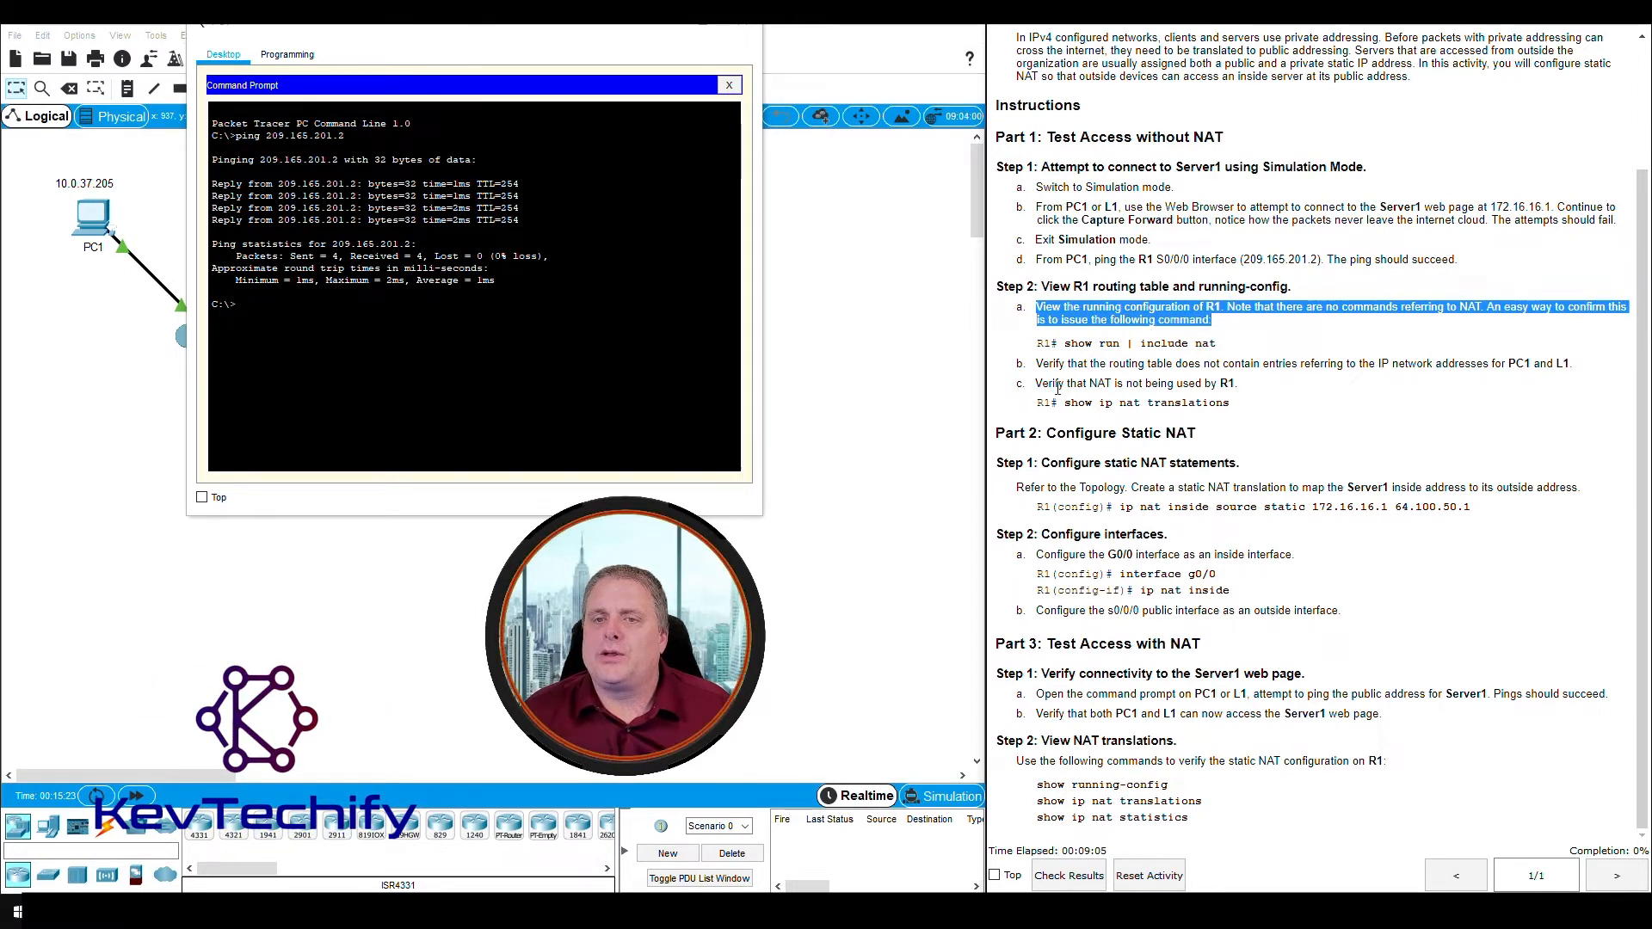
pyautogui.moveTo(1064, 344); pyautogui.dragTo(1226, 351)
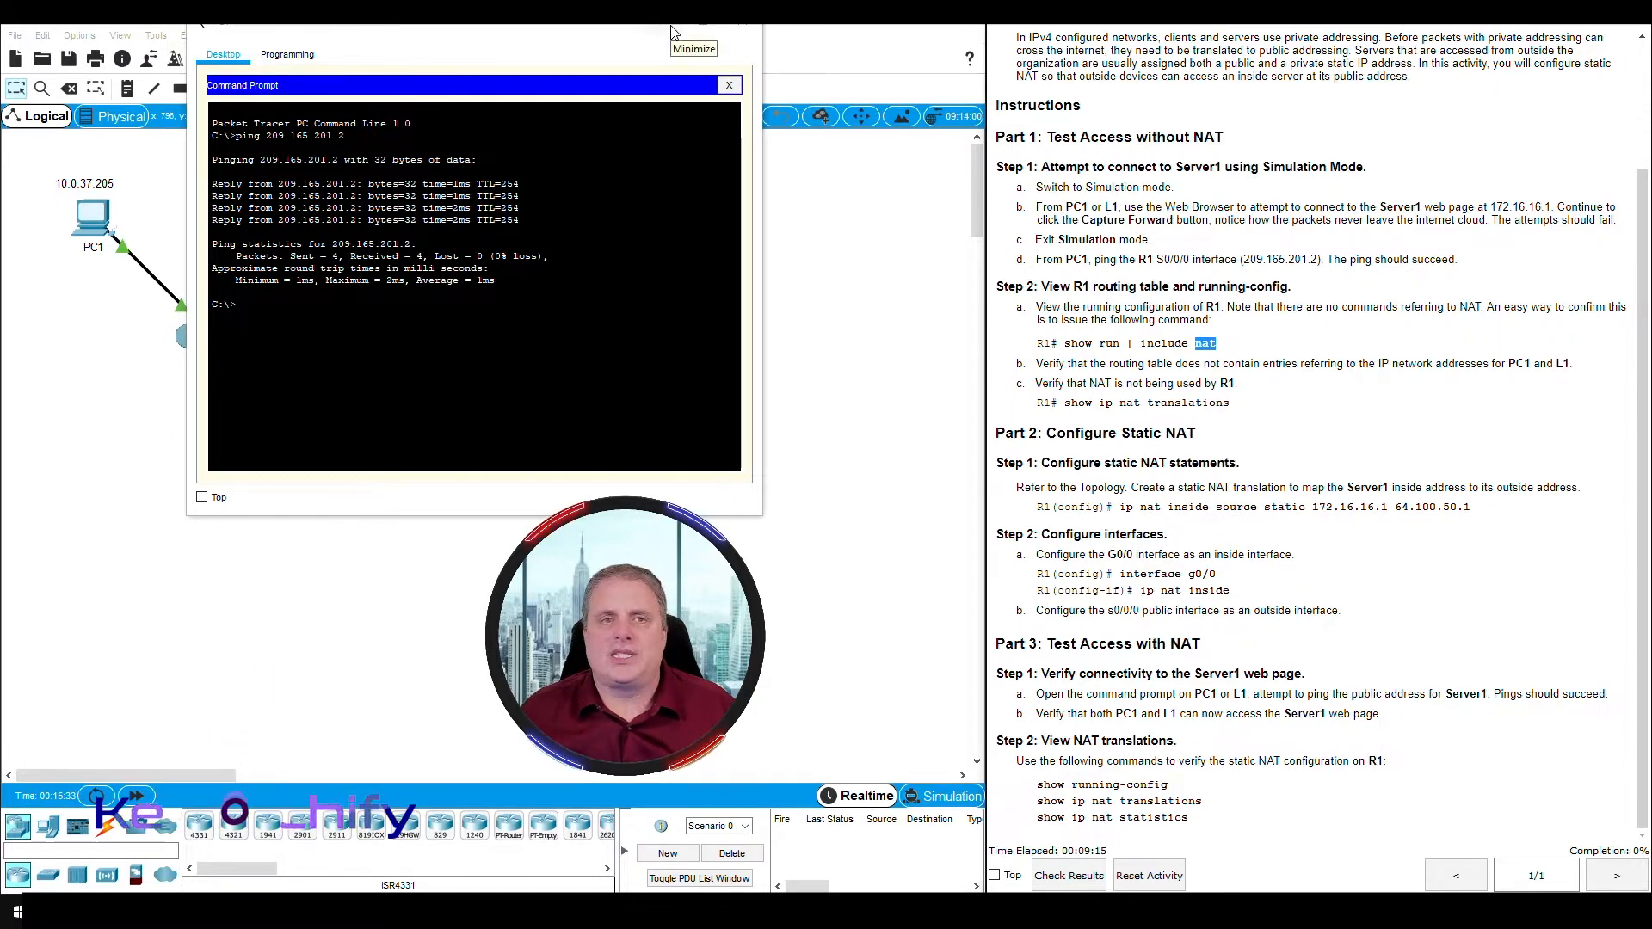
pyautogui.click(742, 25)
pyautogui.click(426, 325)
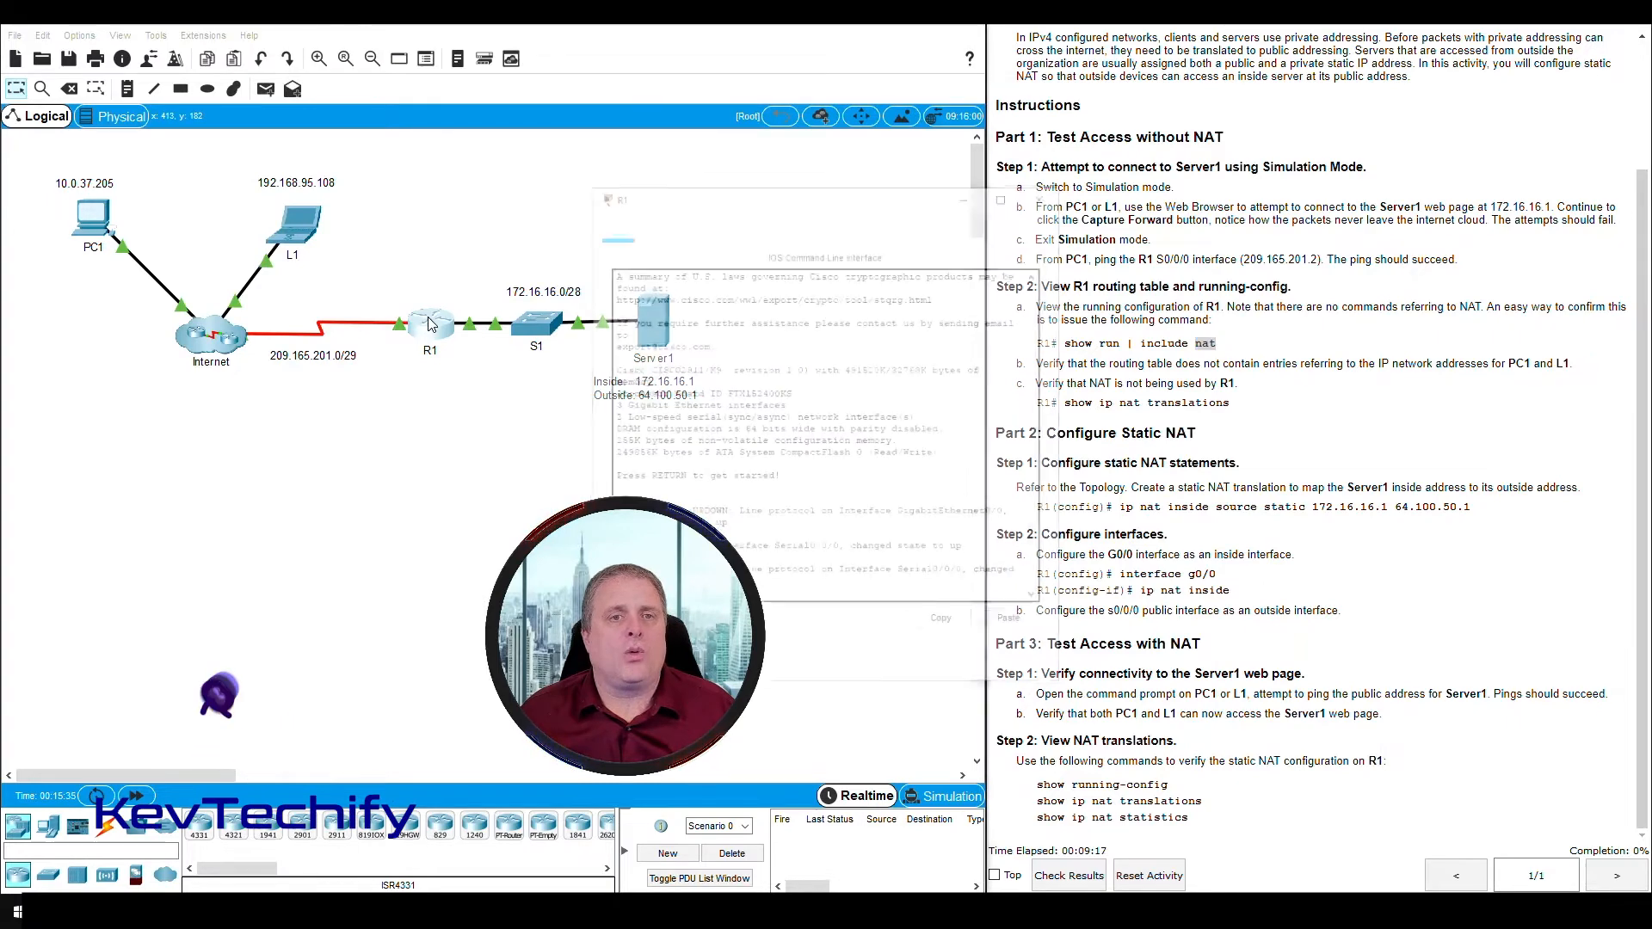
pyautogui.moveTo(765, 199); pyautogui.dragTo(337, 34)
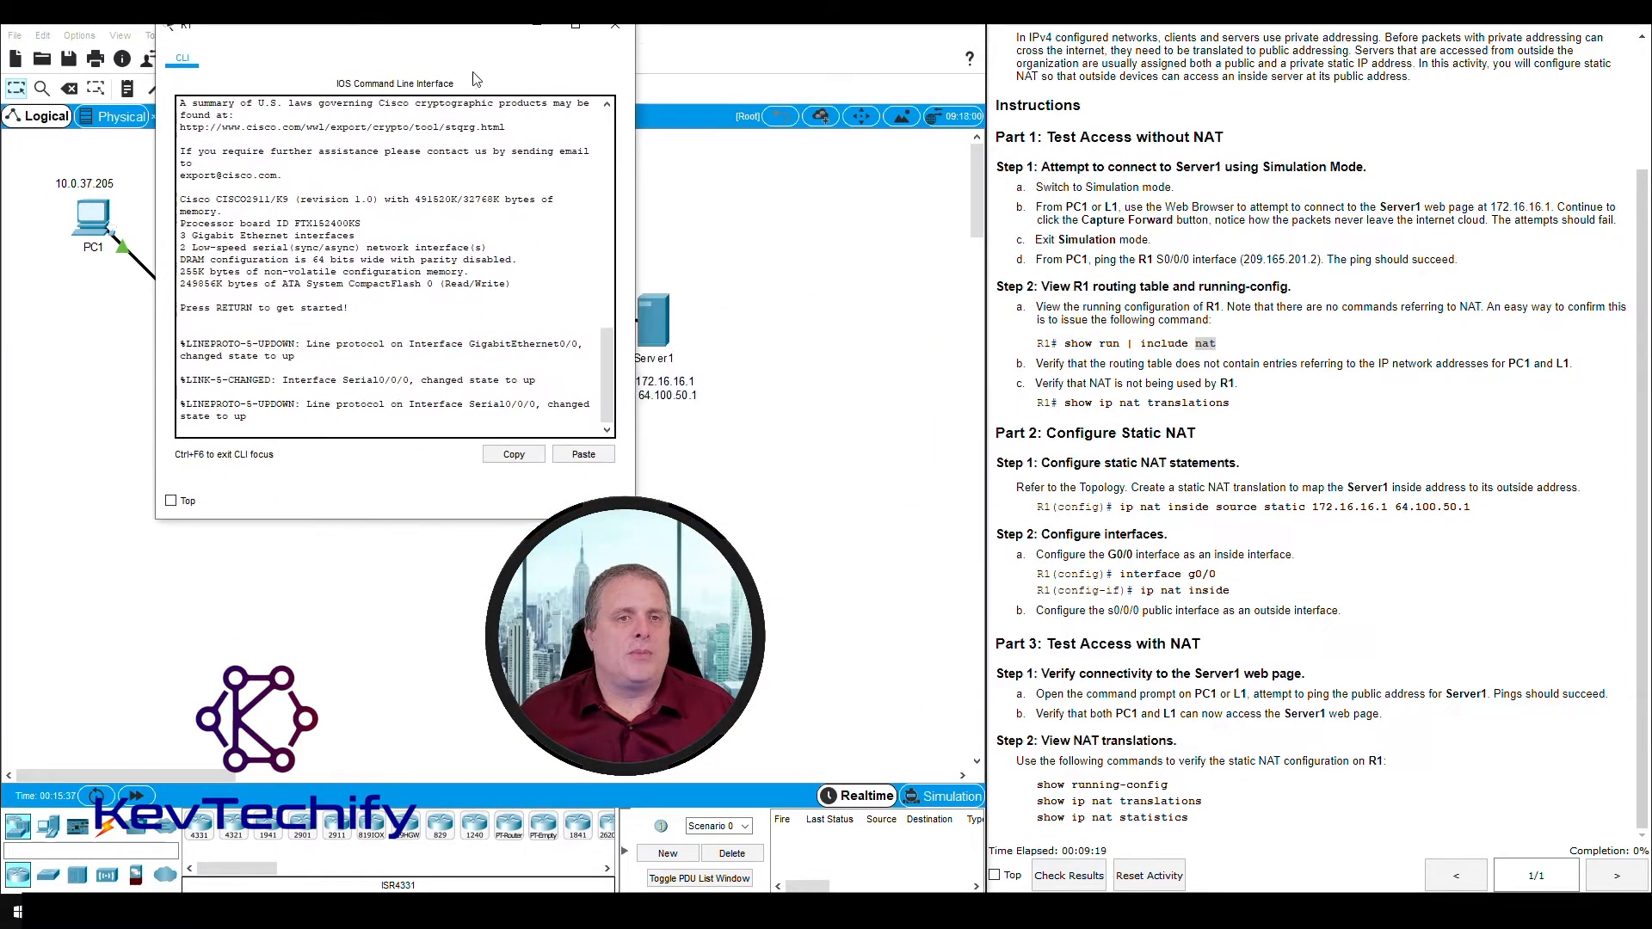
pyautogui.moveTo(636, 176); pyautogui.dragTo(853, 158)
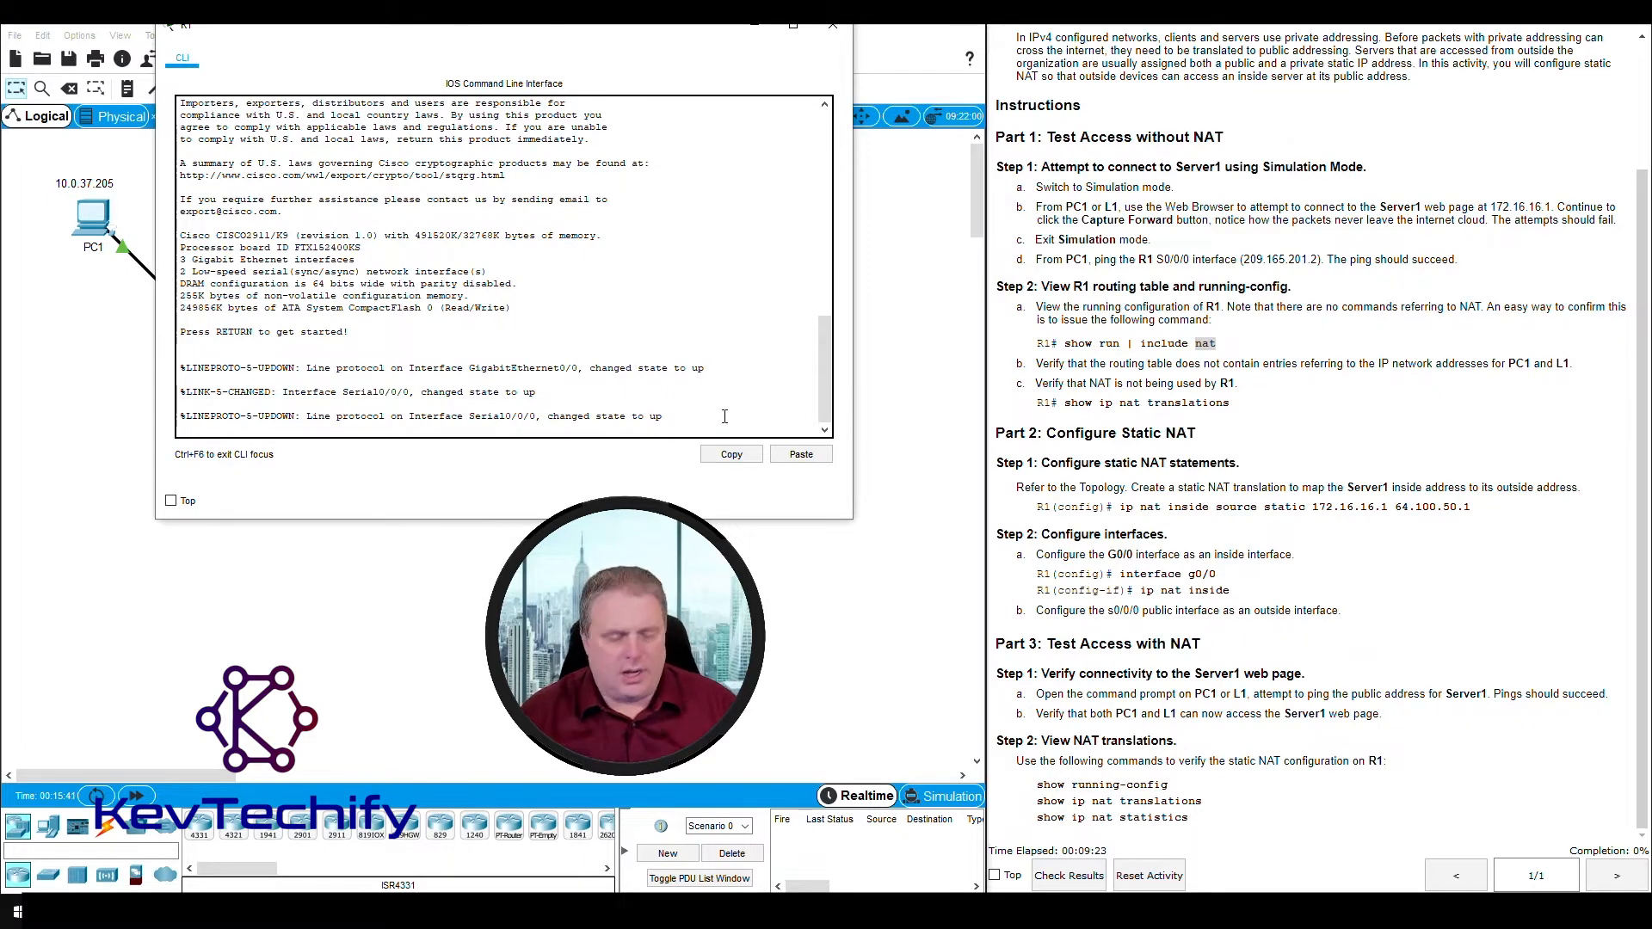
# - Start the console session on R1 and enter privileged EXEC mode with enable
pyautogui.press('Return')
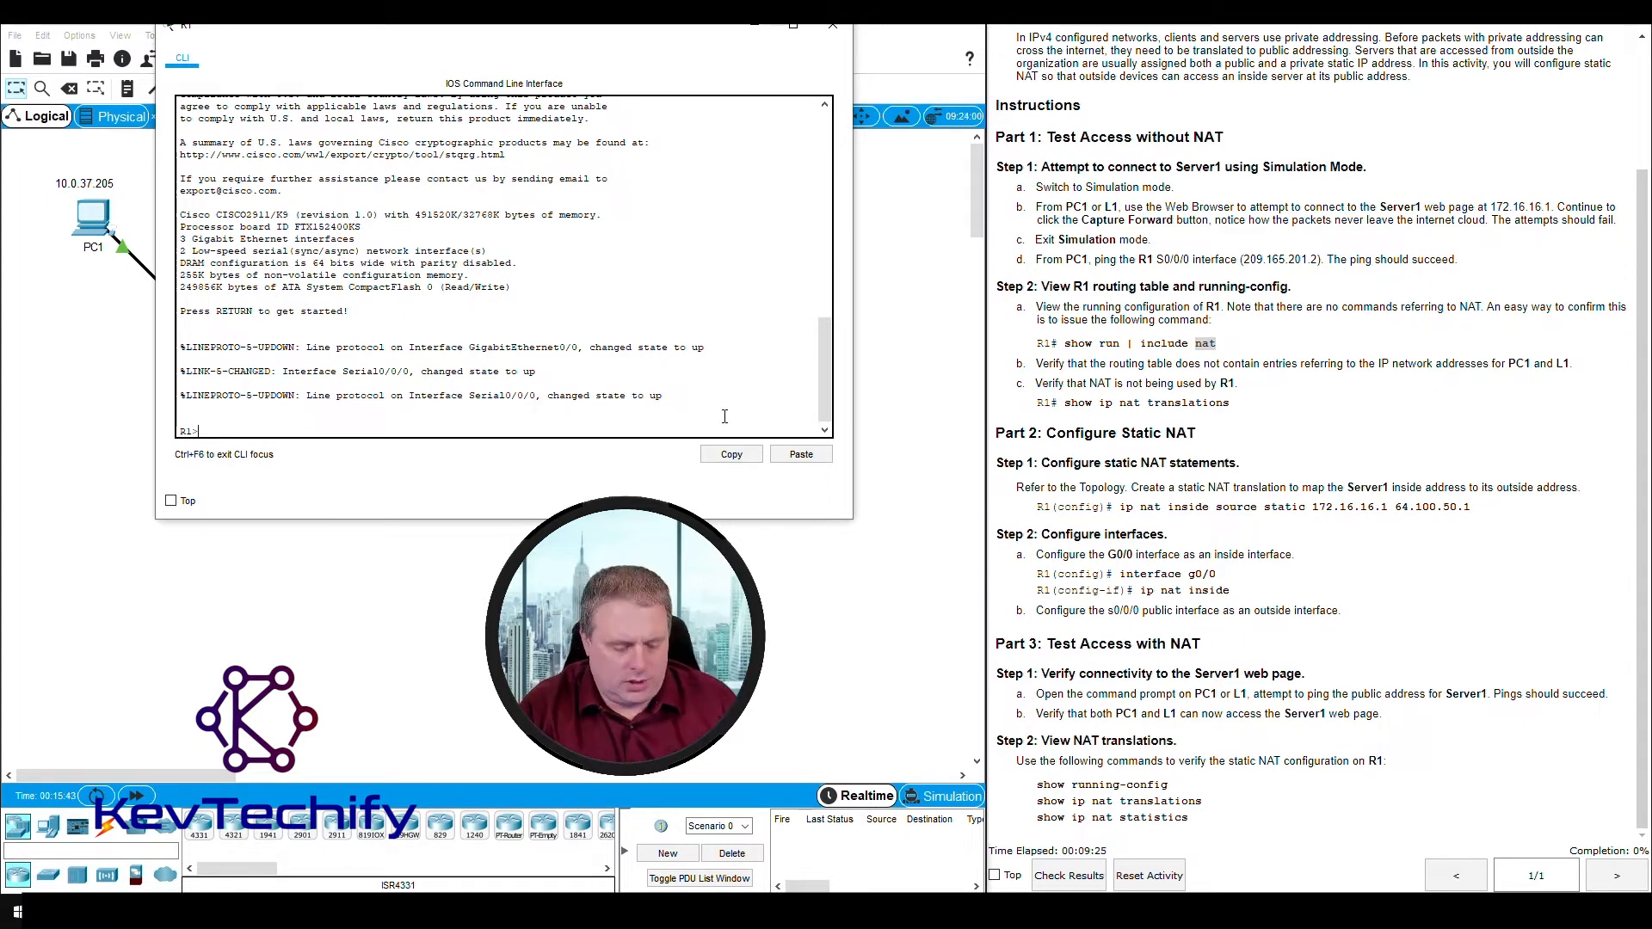
pyautogui.press('Return')
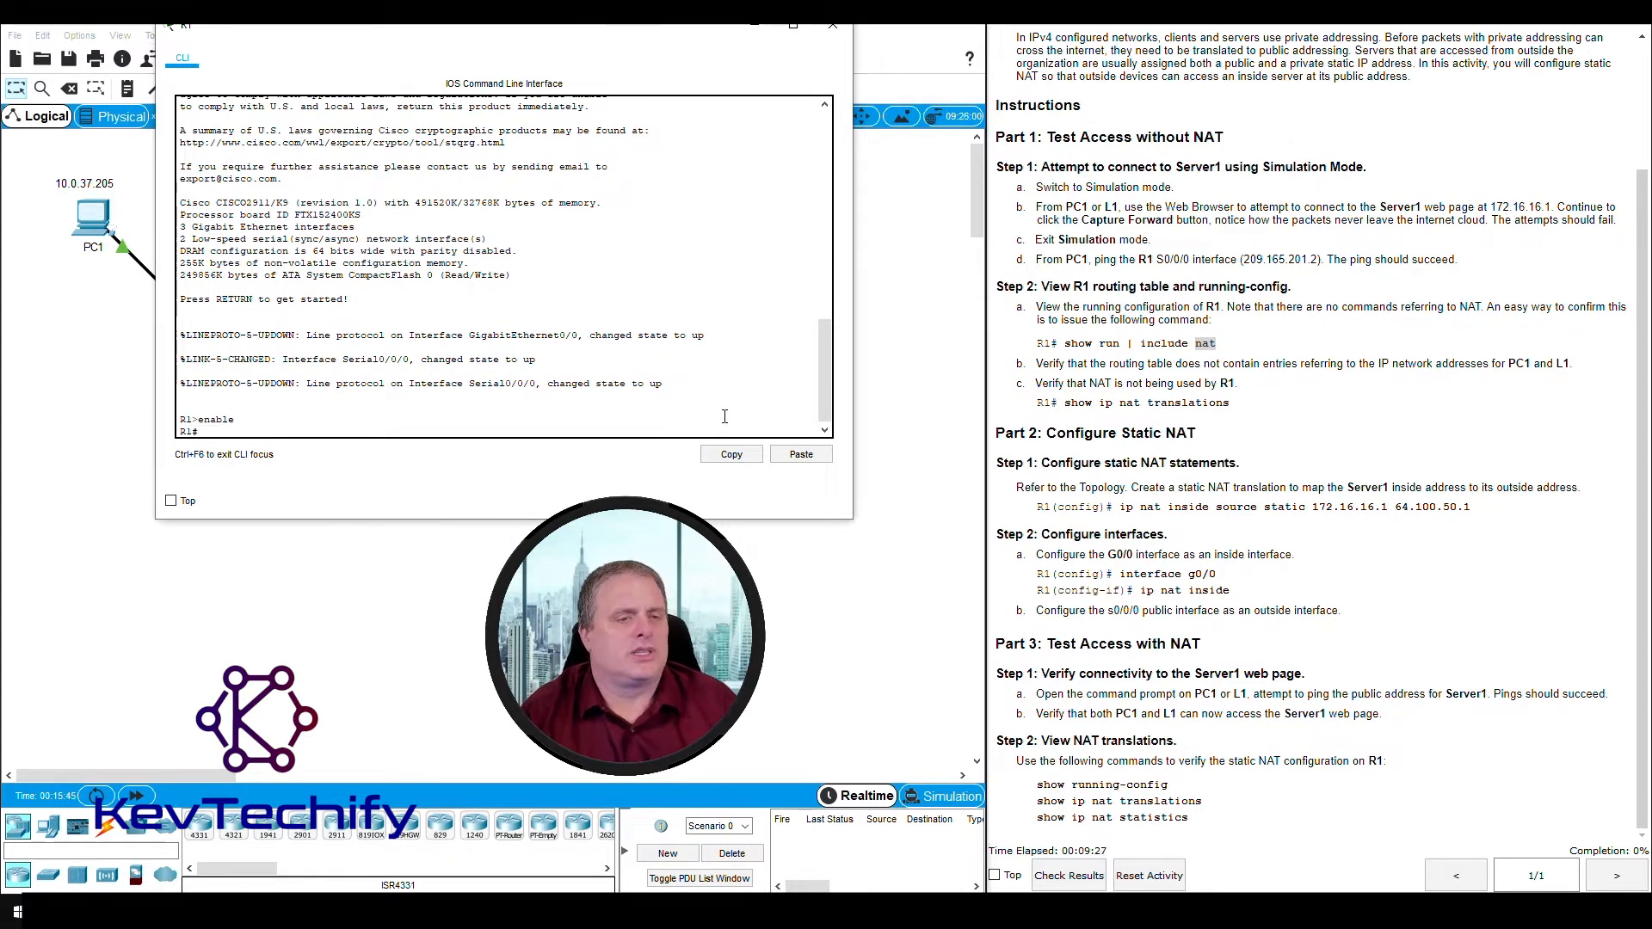
pyautogui.press('Return')
pyautogui.press('Return')
pyautogui.press('Return')
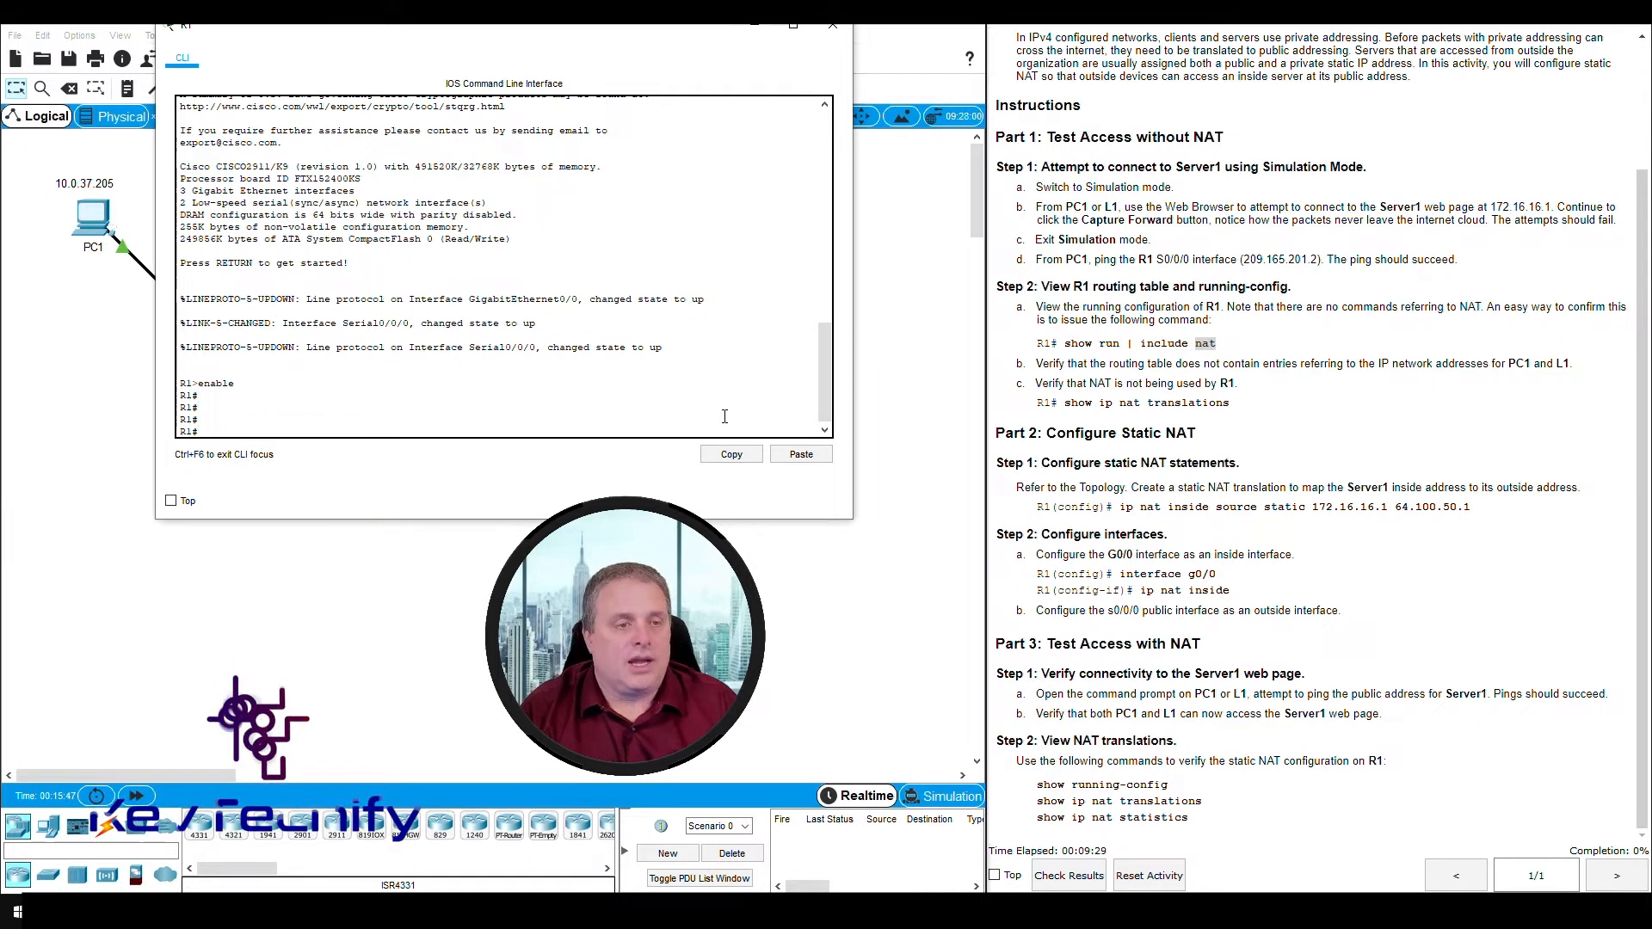
# - Check R1's running configuration for NAT commands with "sho run | include nat"
pyautogui.write('sho r')
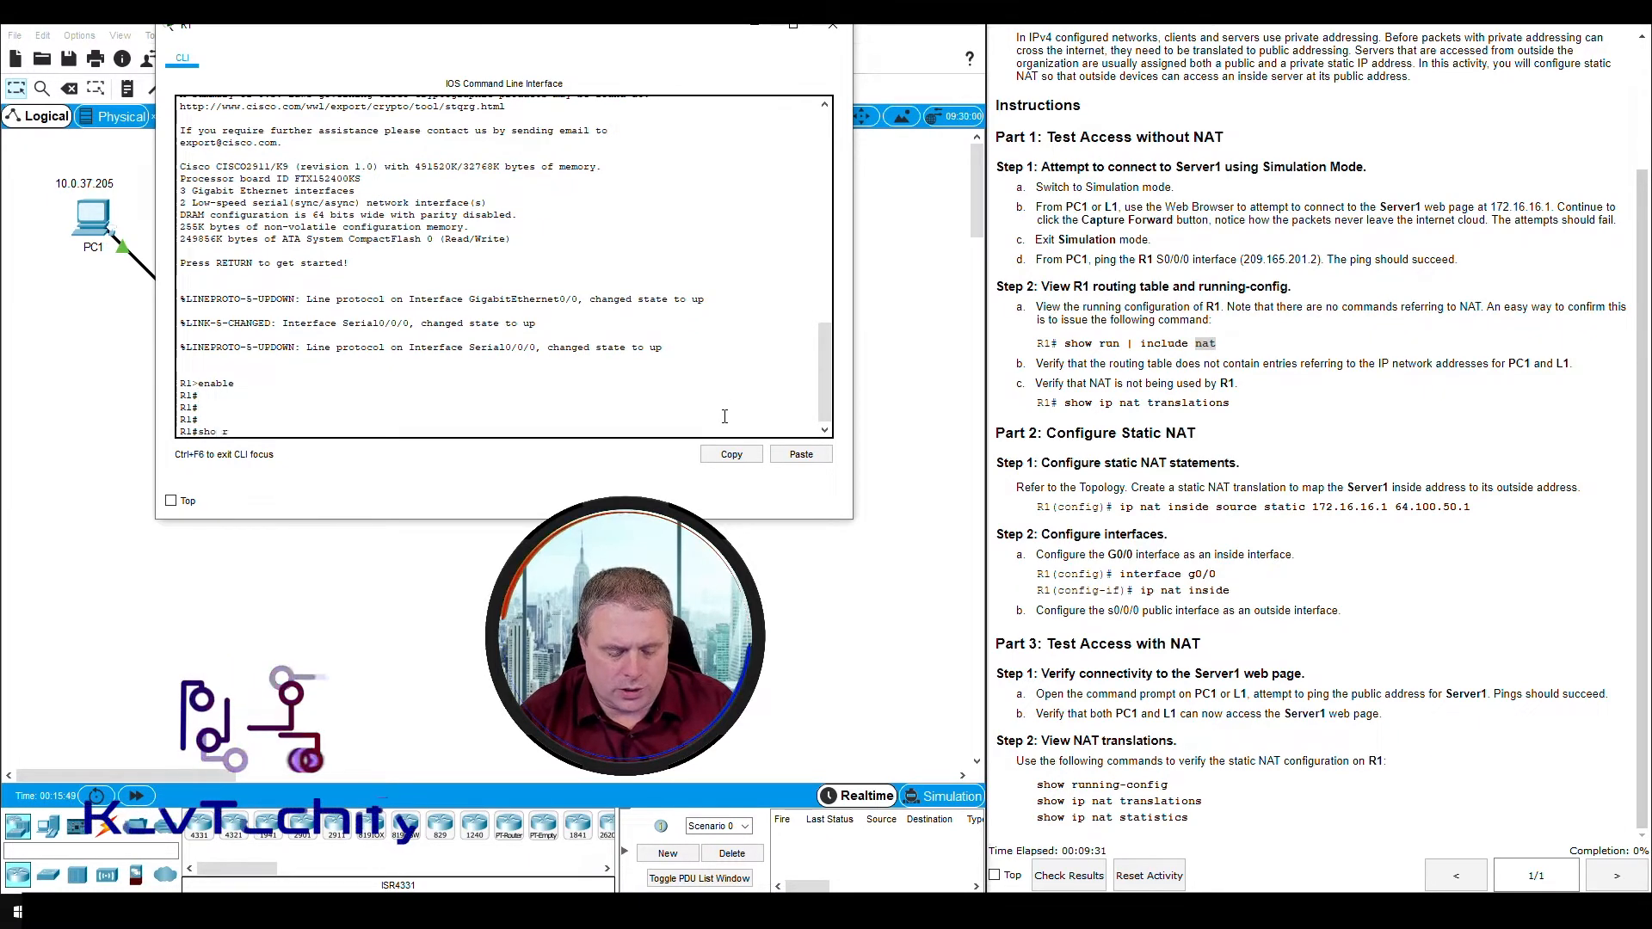
pyautogui.write('un | include')
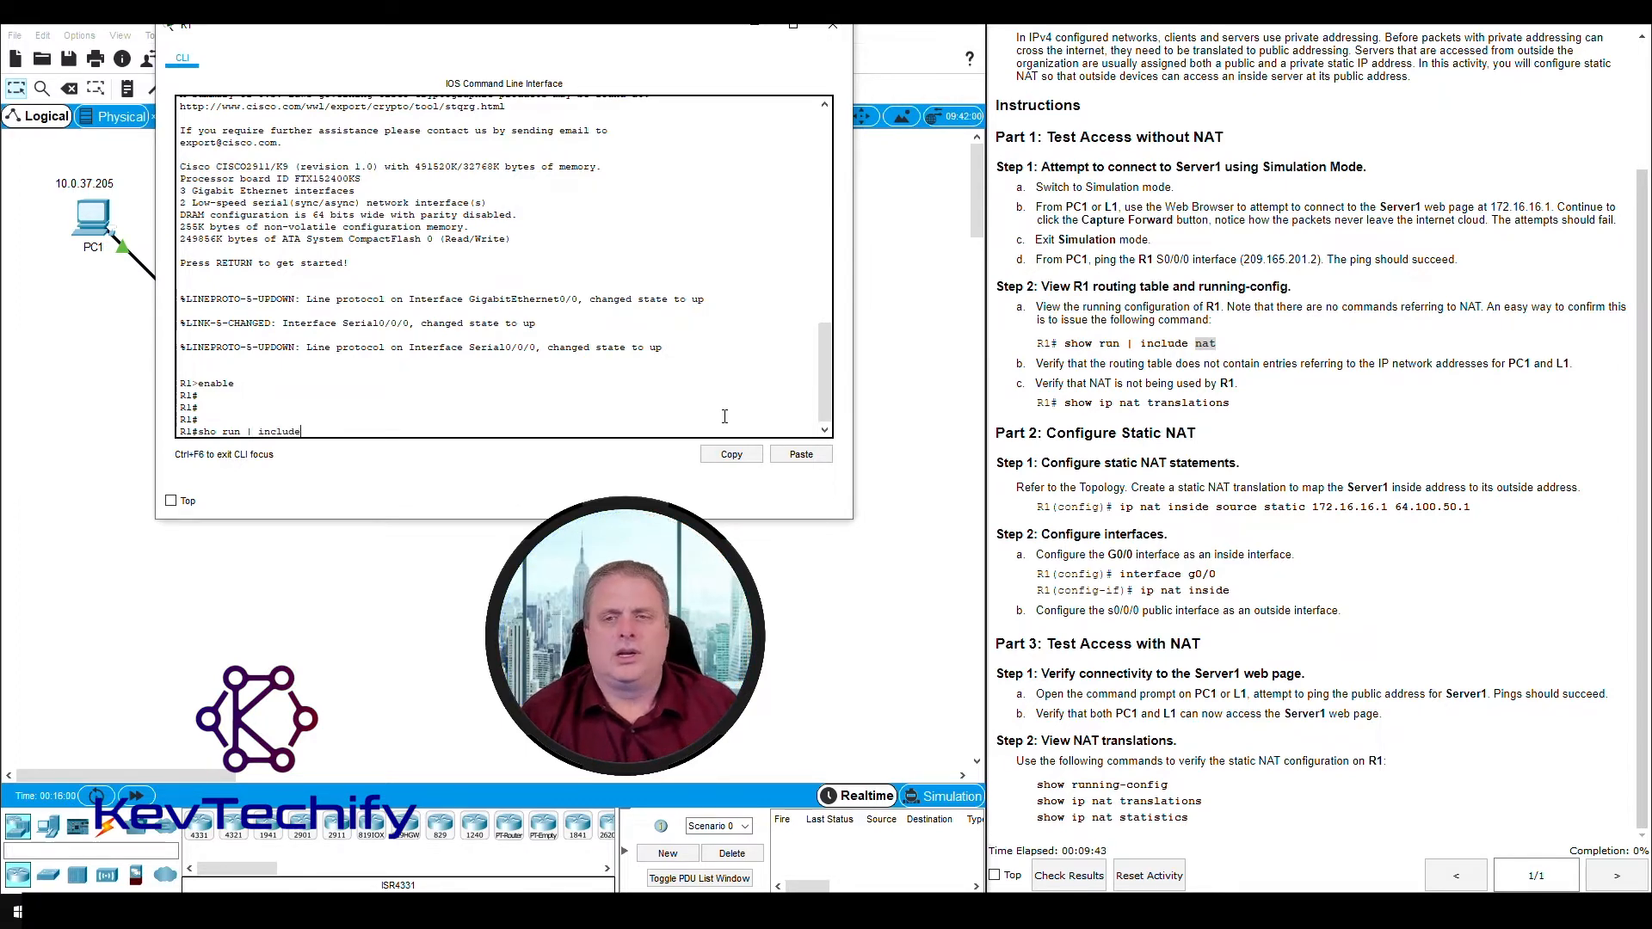
pyautogui.write('na')
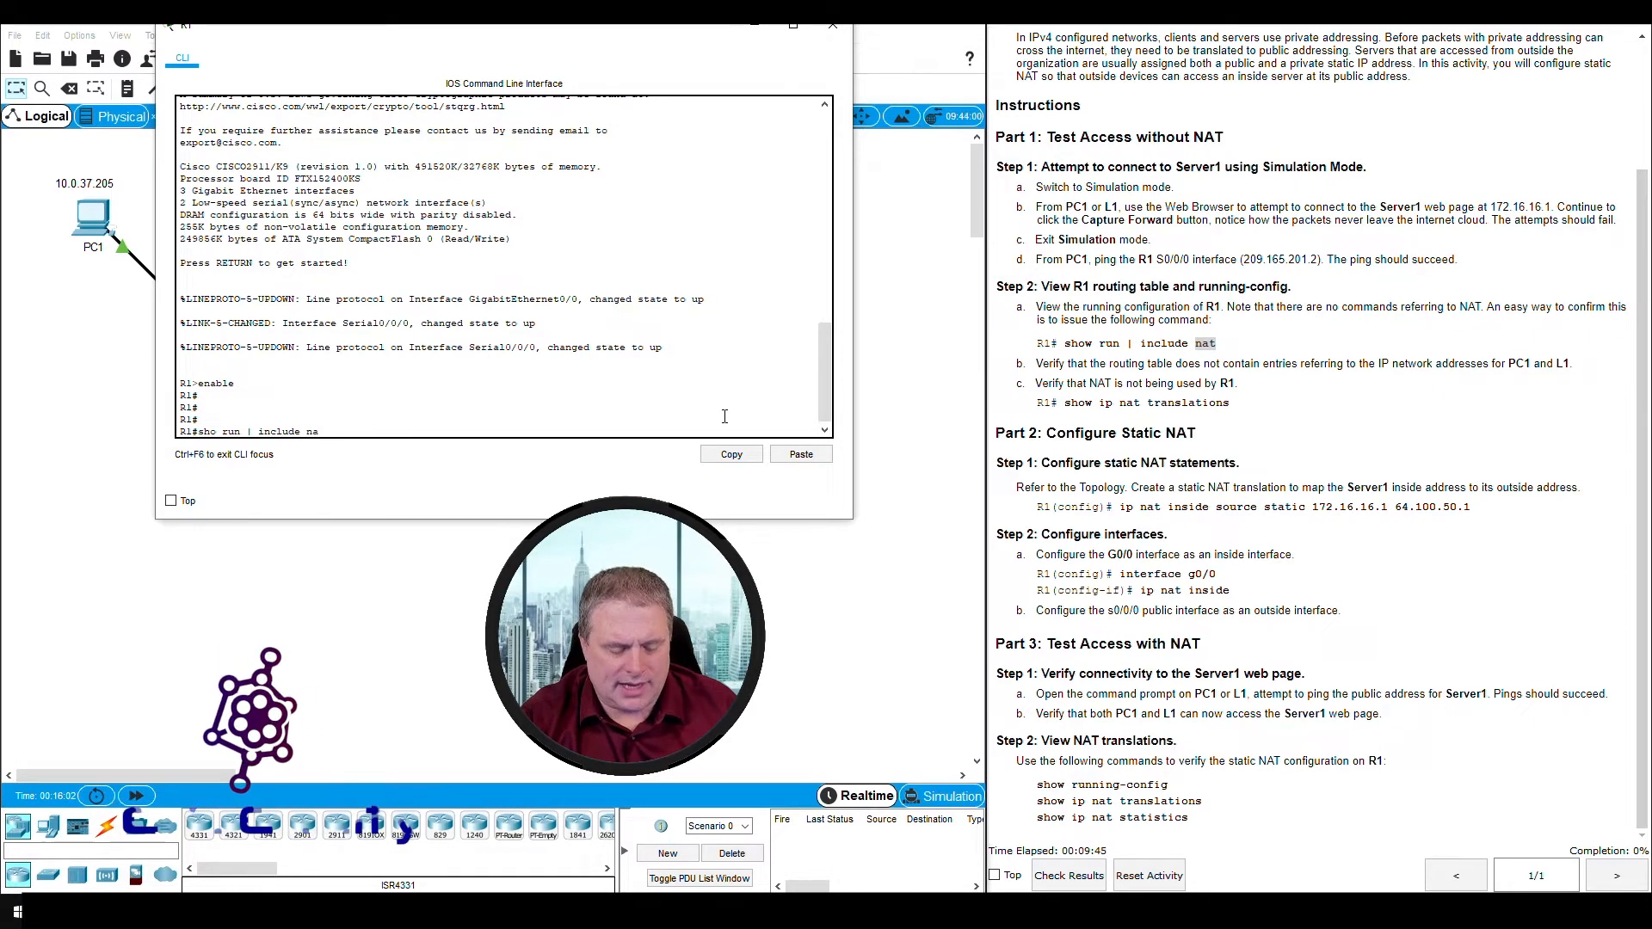
pyautogui.write('t')
pyautogui.press('Return')
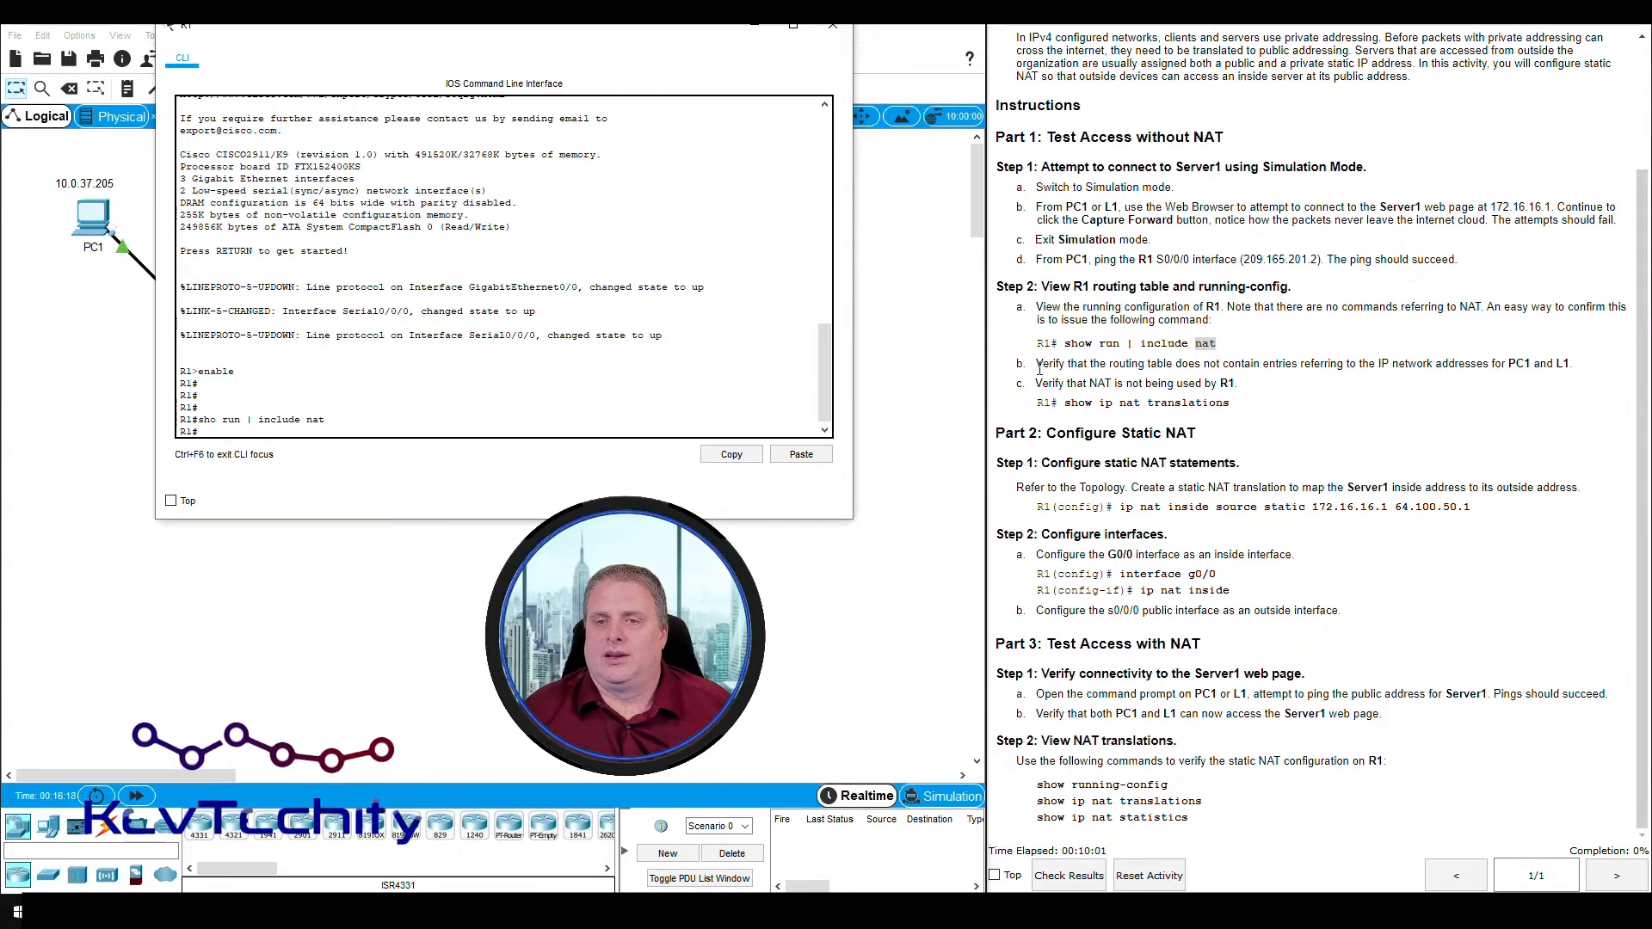
# - Display R1's routing table with "Sho ip route", as instruction b asks
pyautogui.moveTo(1037, 367); pyautogui.dragTo(1372, 365)
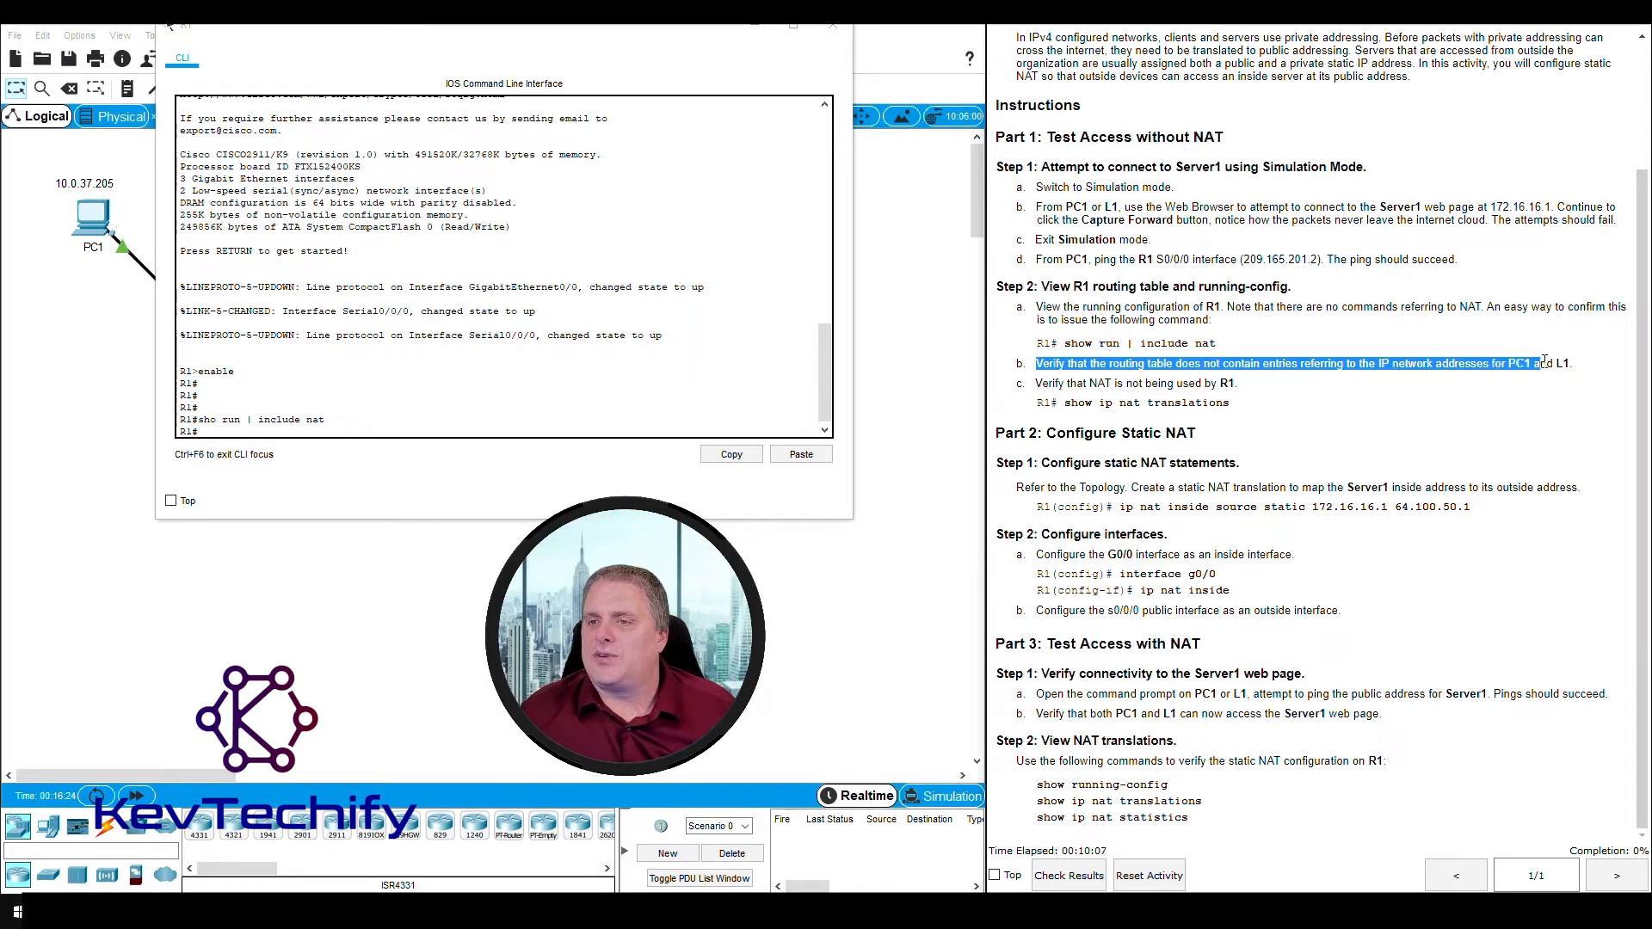
pyautogui.moveTo(1545, 362); pyautogui.dragTo(1571, 361)
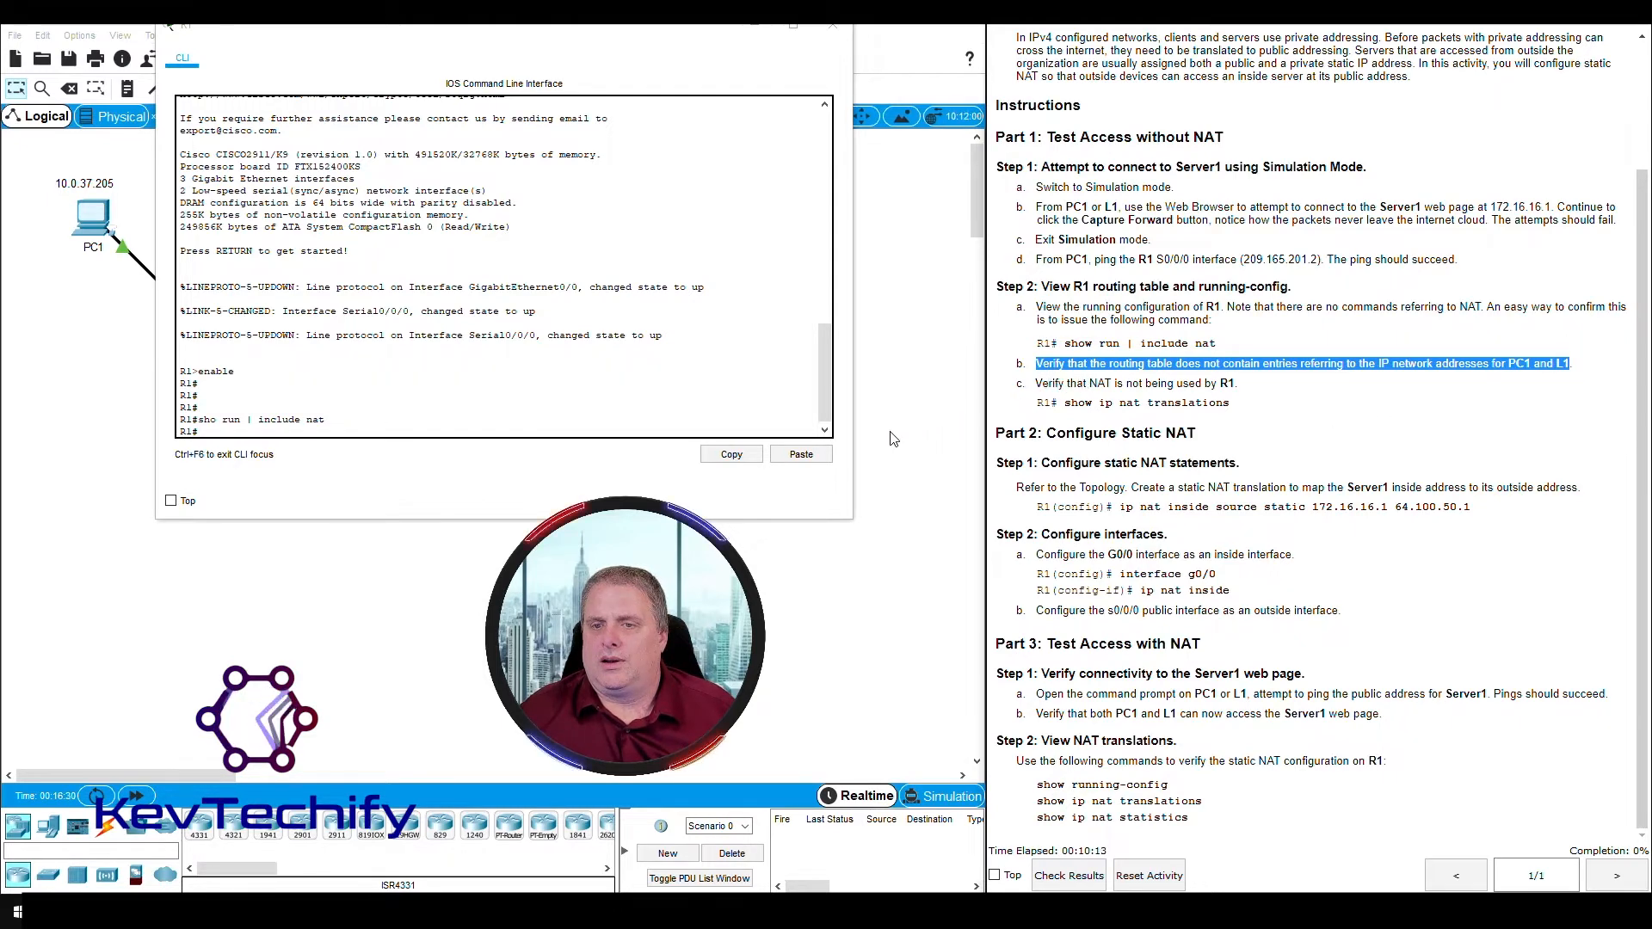
pyautogui.click(473, 403)
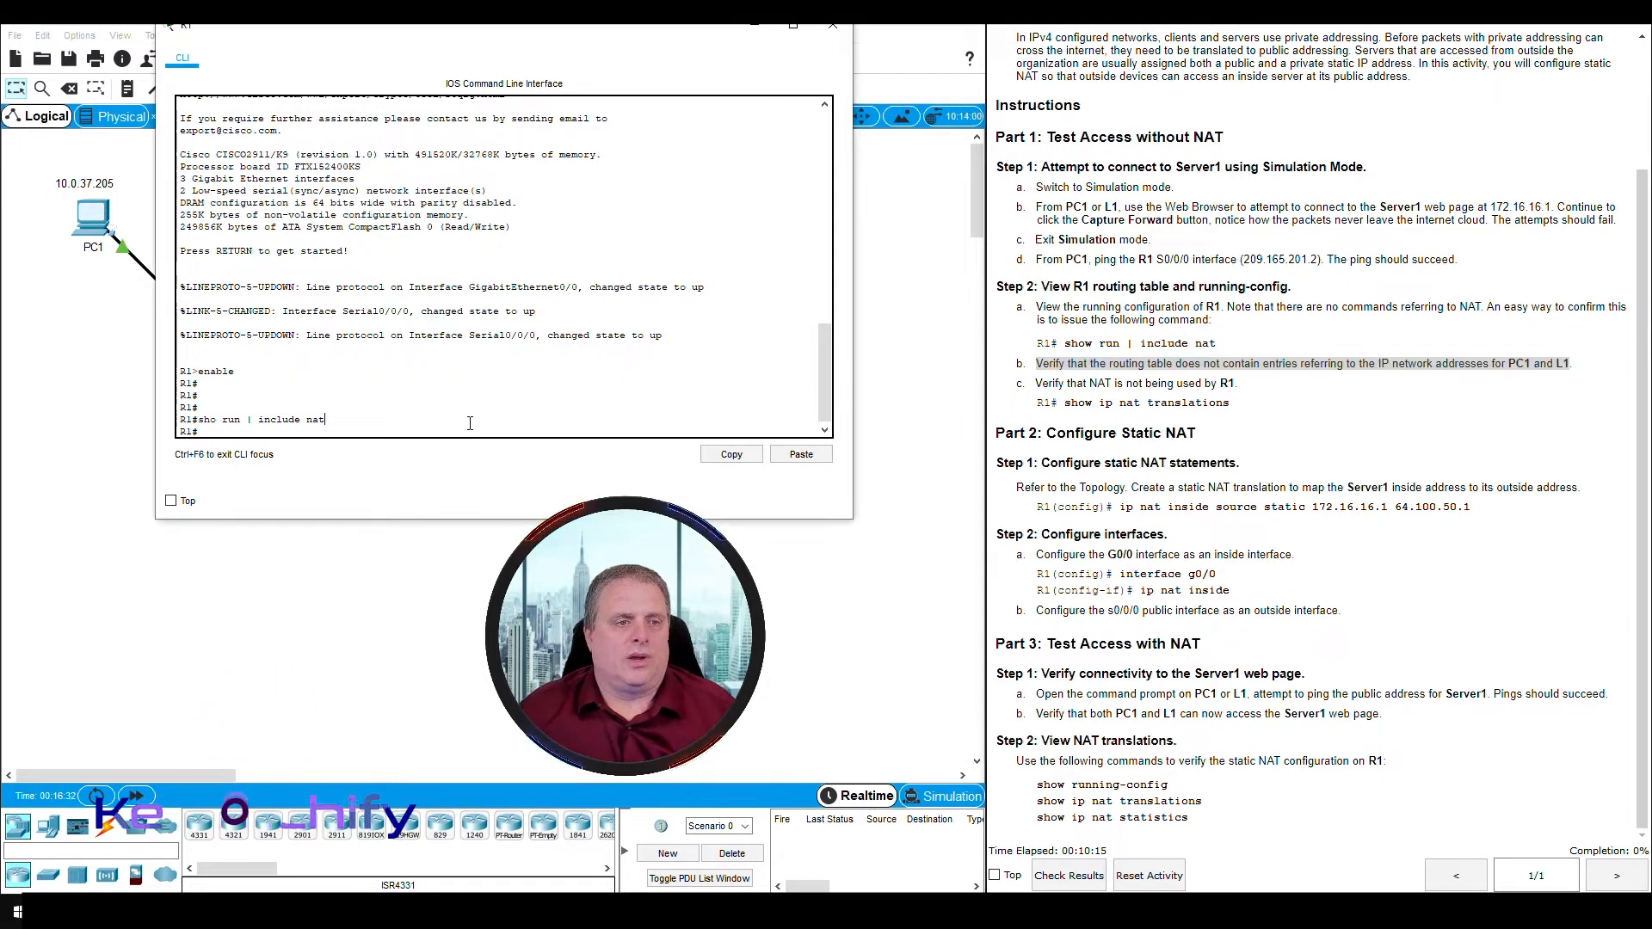
pyautogui.press('Return')
pyautogui.press('Return')
pyautogui.press('Return')
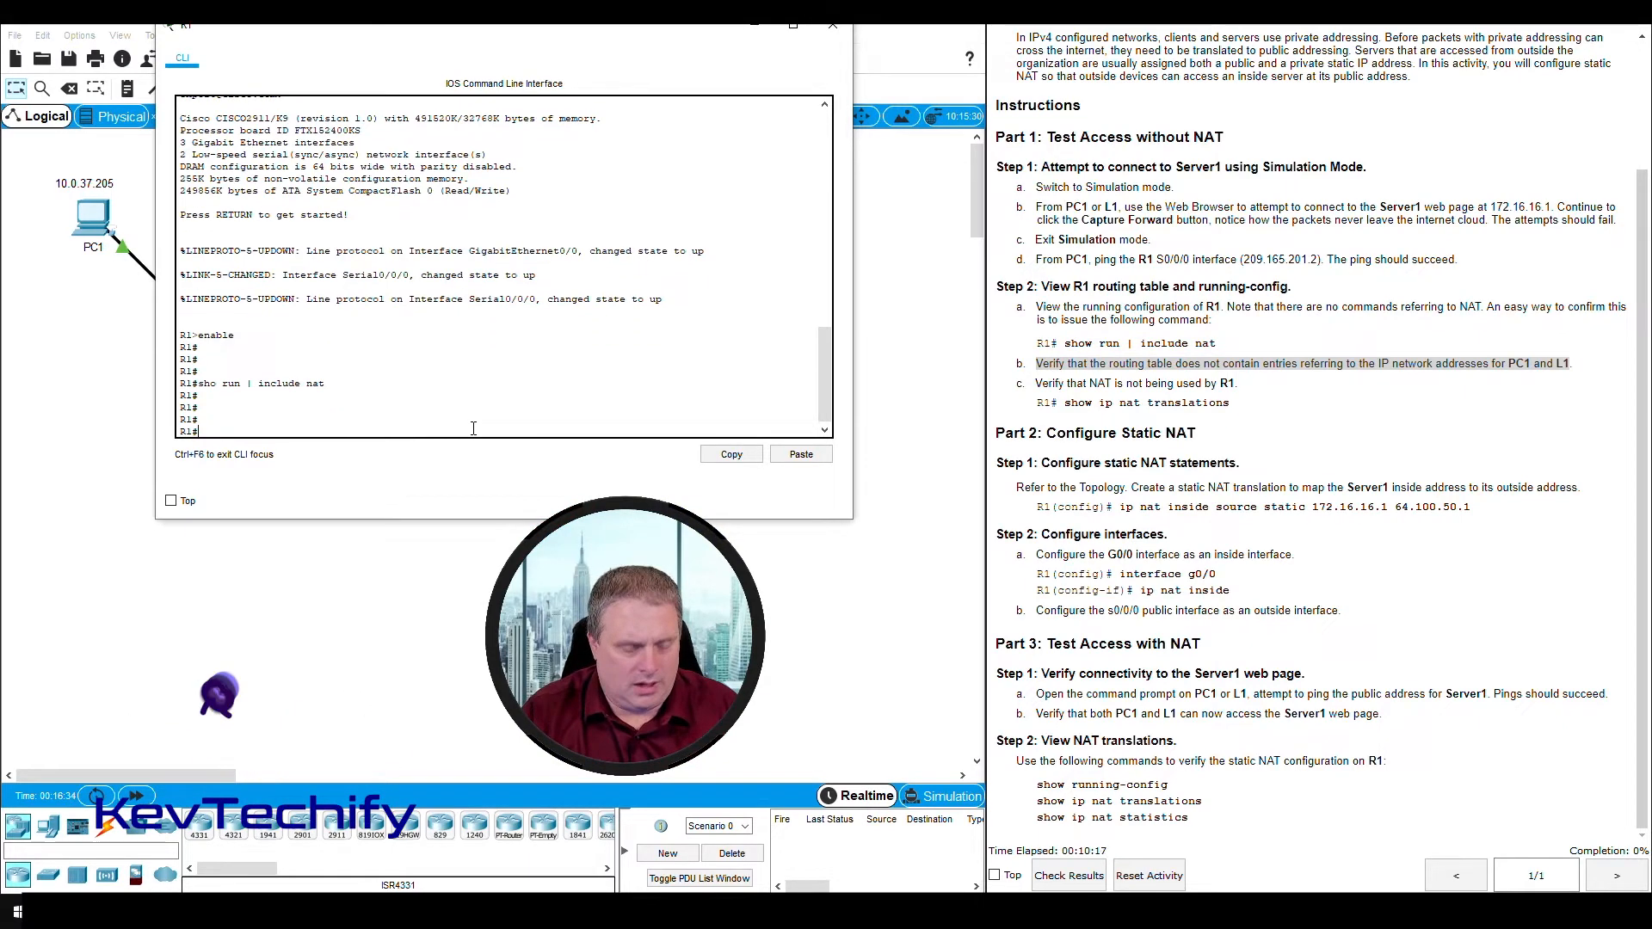
pyautogui.write('Sho ip route')
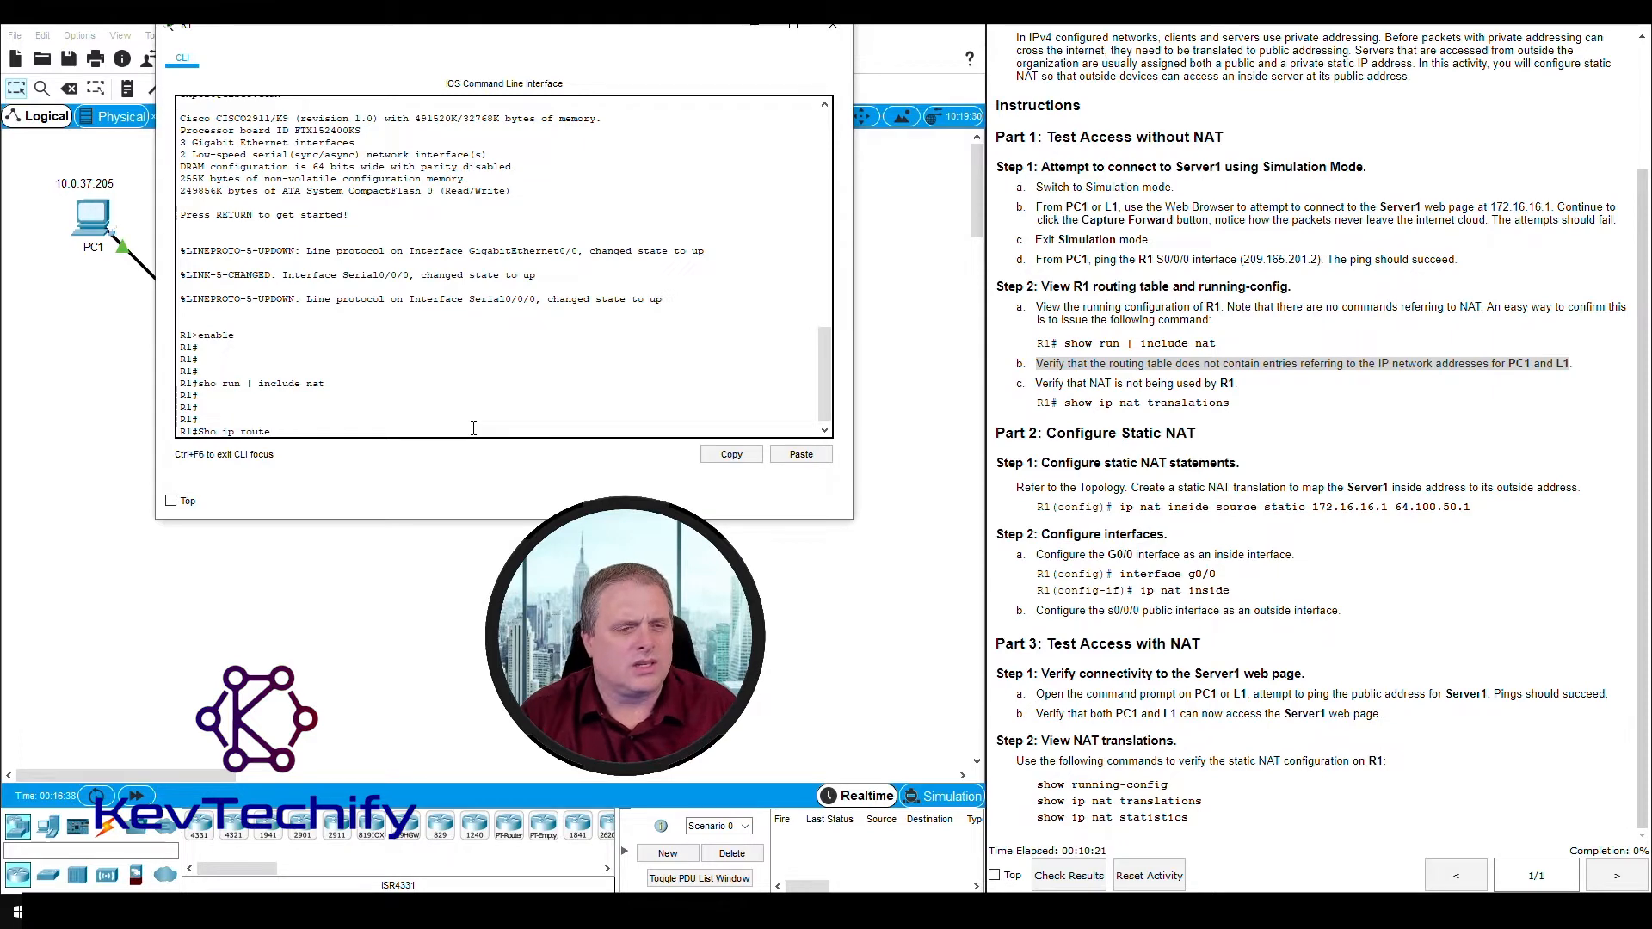
pyautogui.press('Return')
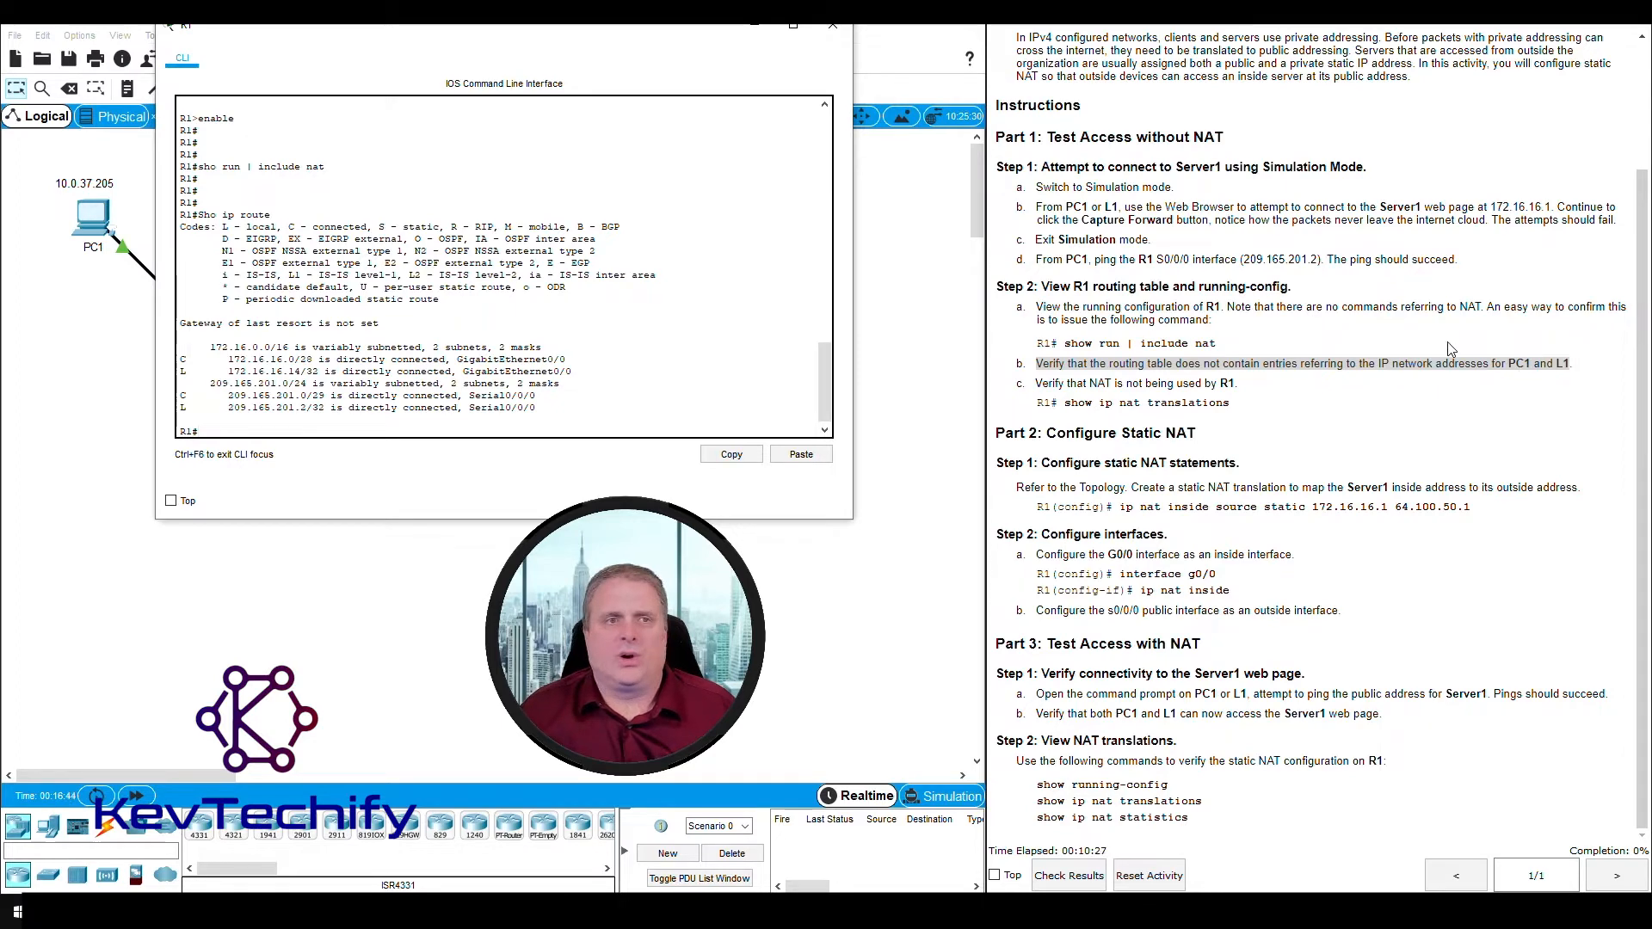
# - Compare R1's routing table entries with the PC1 and L1 network addresses in the topology
pyautogui.moveTo(454, 33); pyautogui.dragTo(1000, 40)
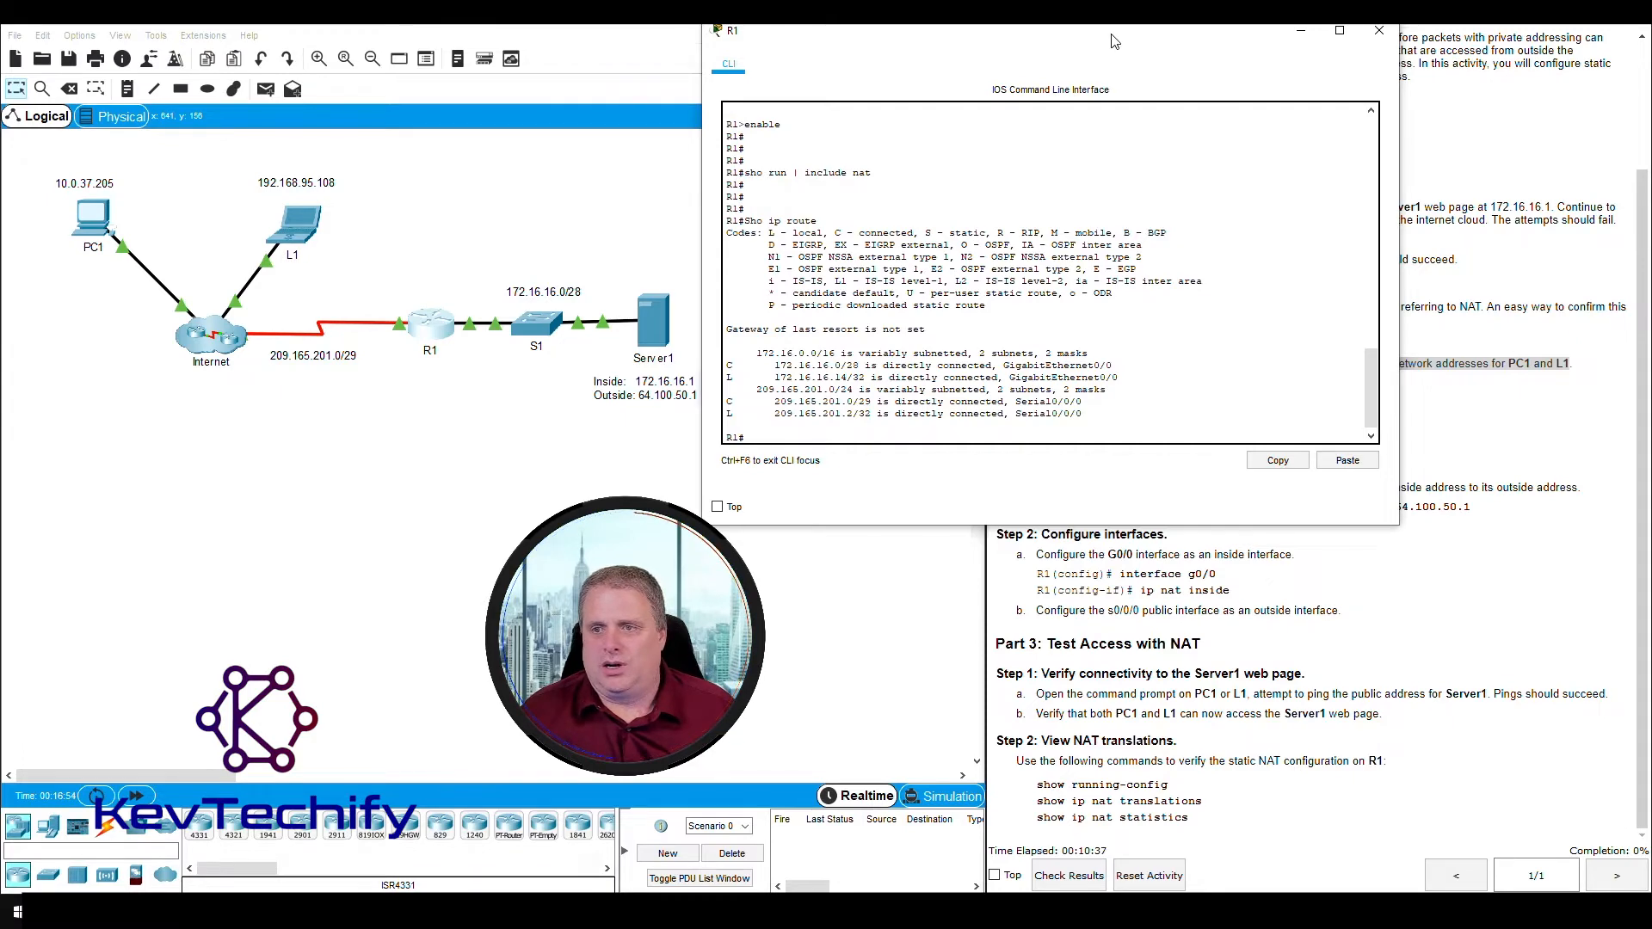
pyautogui.moveTo(1113, 41); pyautogui.dragTo(1170, 49)
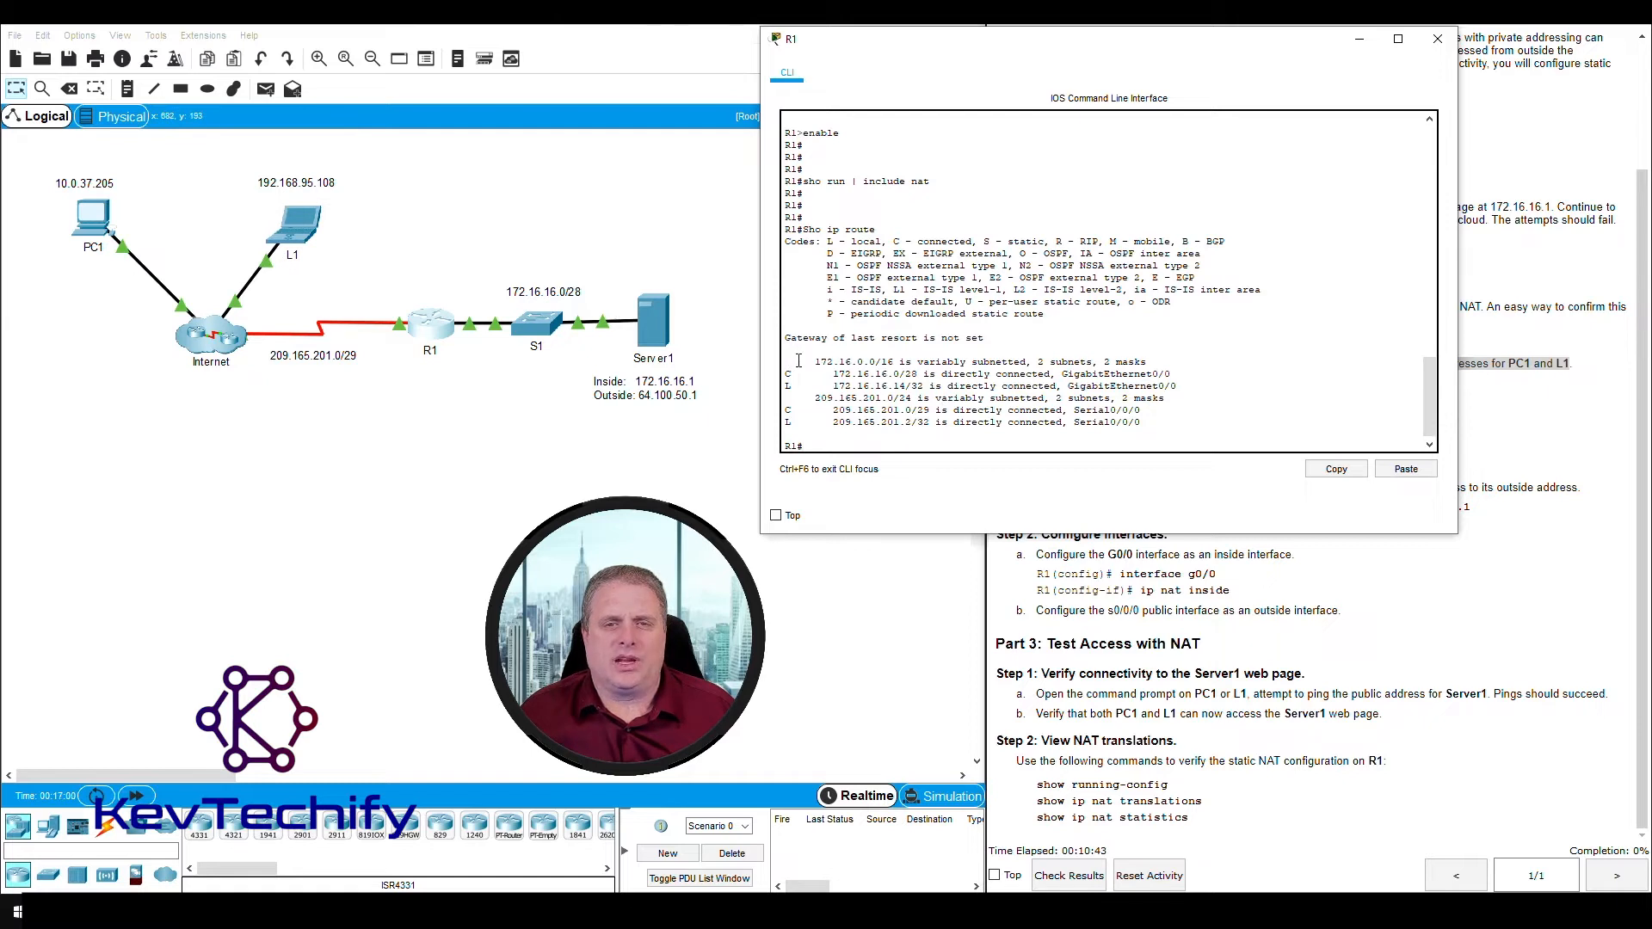
pyautogui.moveTo(799, 360); pyautogui.dragTo(931, 362)
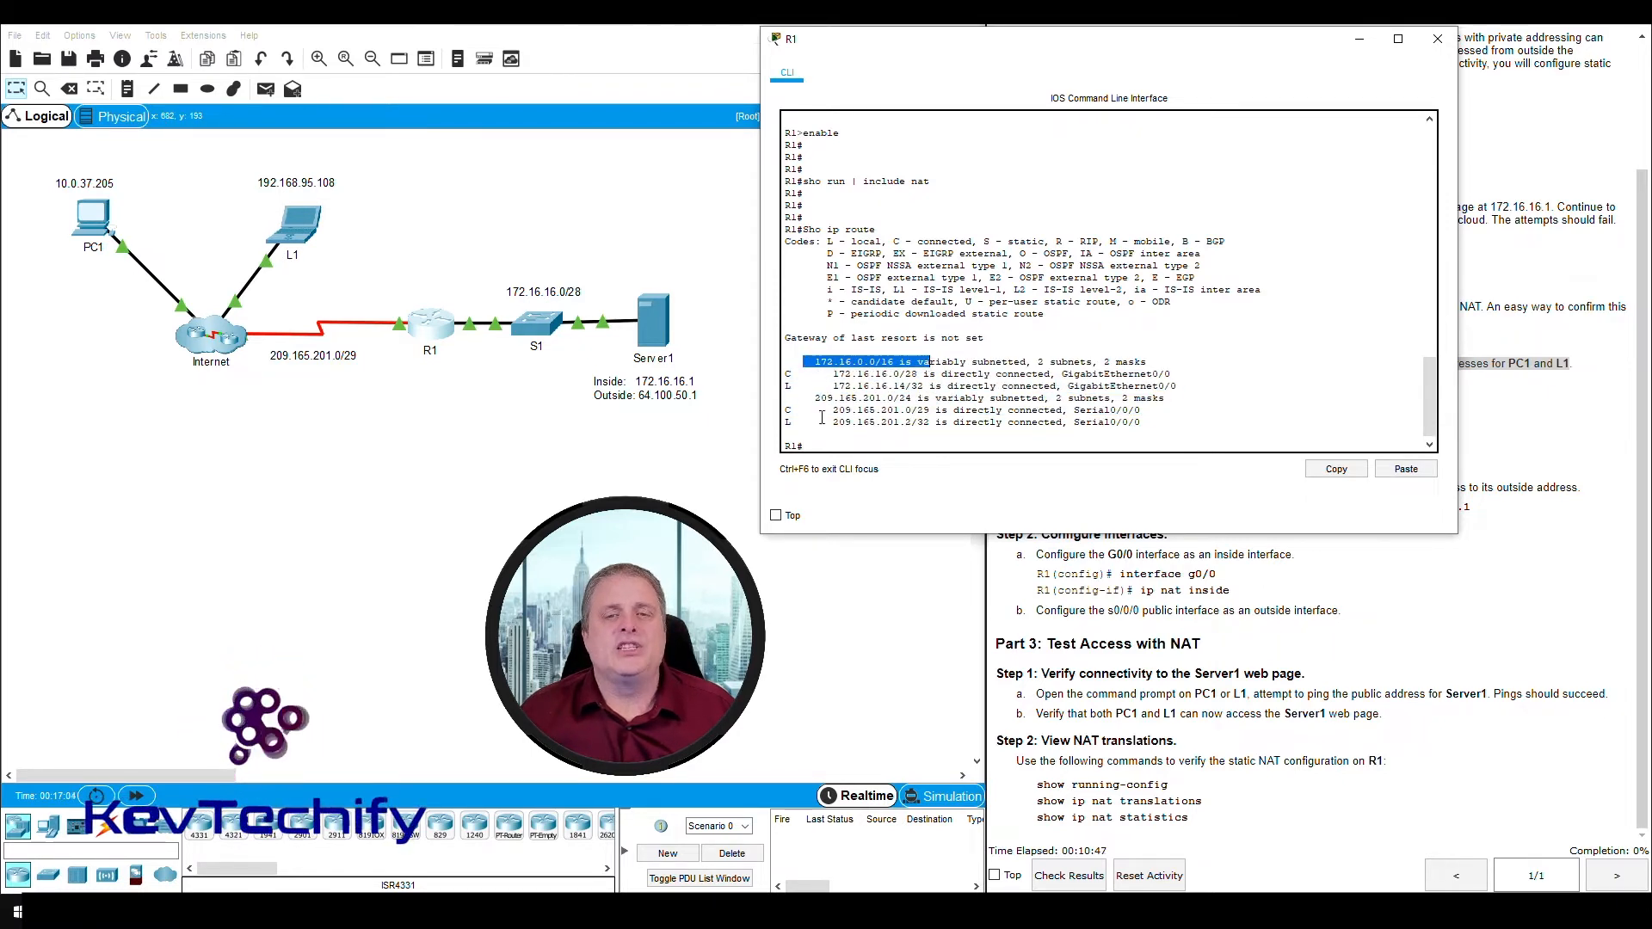
pyautogui.moveTo(1090, 43); pyautogui.dragTo(531, 37)
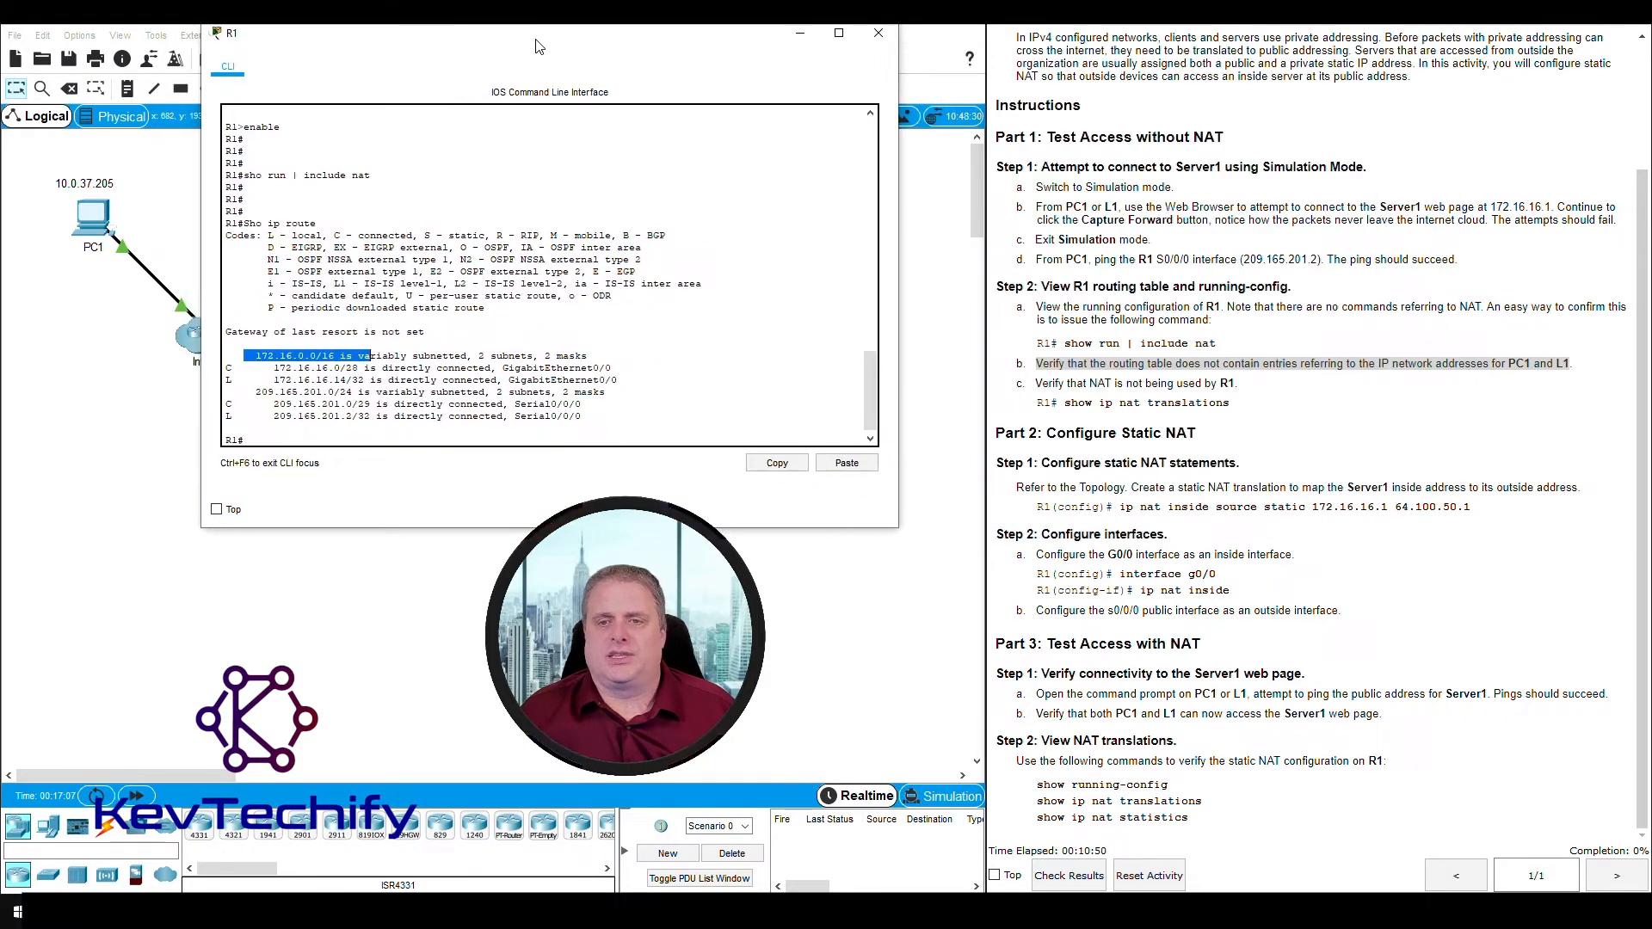
# - Check whether R1 is using NAT by running "sho ip nat tran", as instruction c asks
pyautogui.click(342, 437)
pyautogui.press('Return')
pyautogui.press('Return')
pyautogui.press('Return')
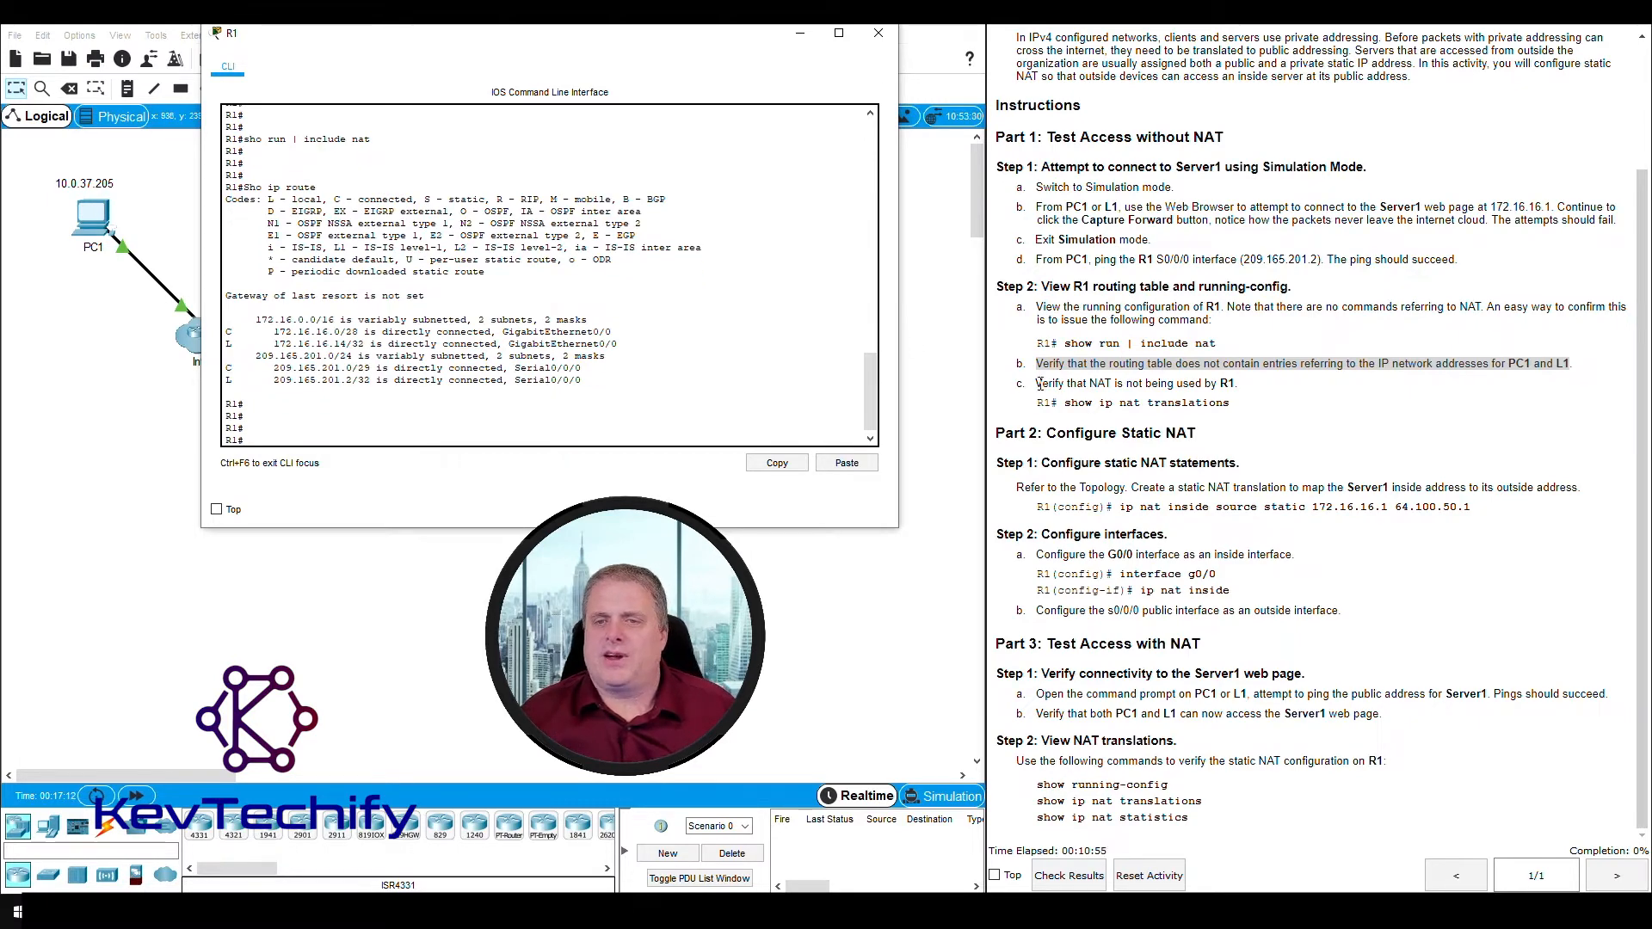
pyautogui.moveTo(1039, 383); pyautogui.dragTo(1230, 386)
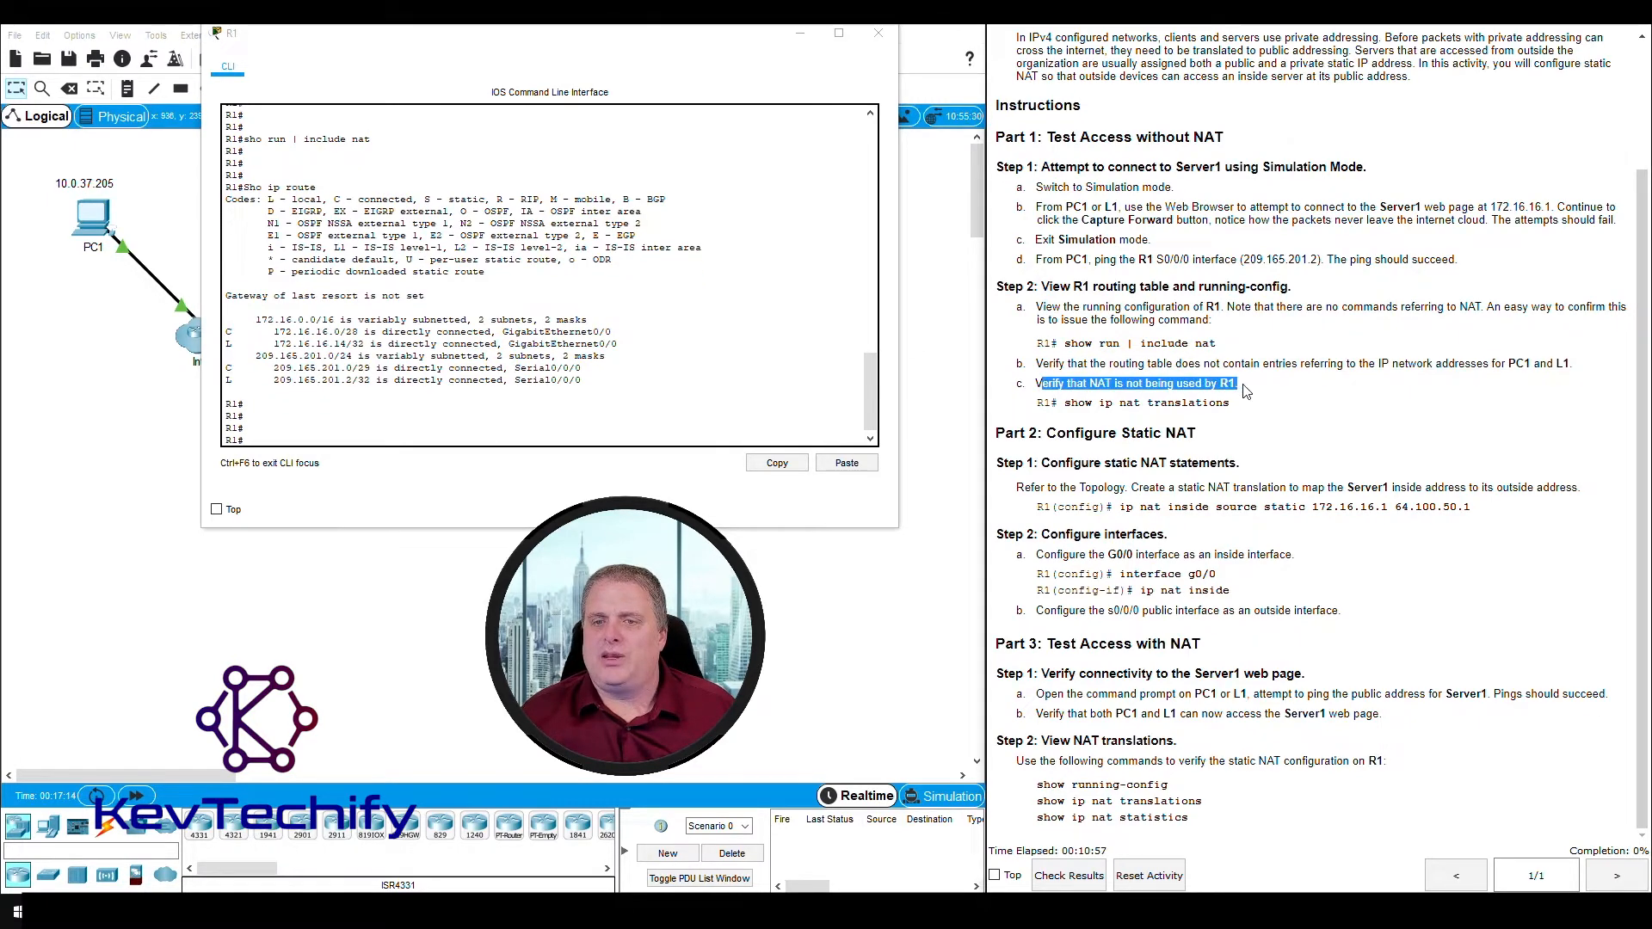
pyautogui.click(344, 439)
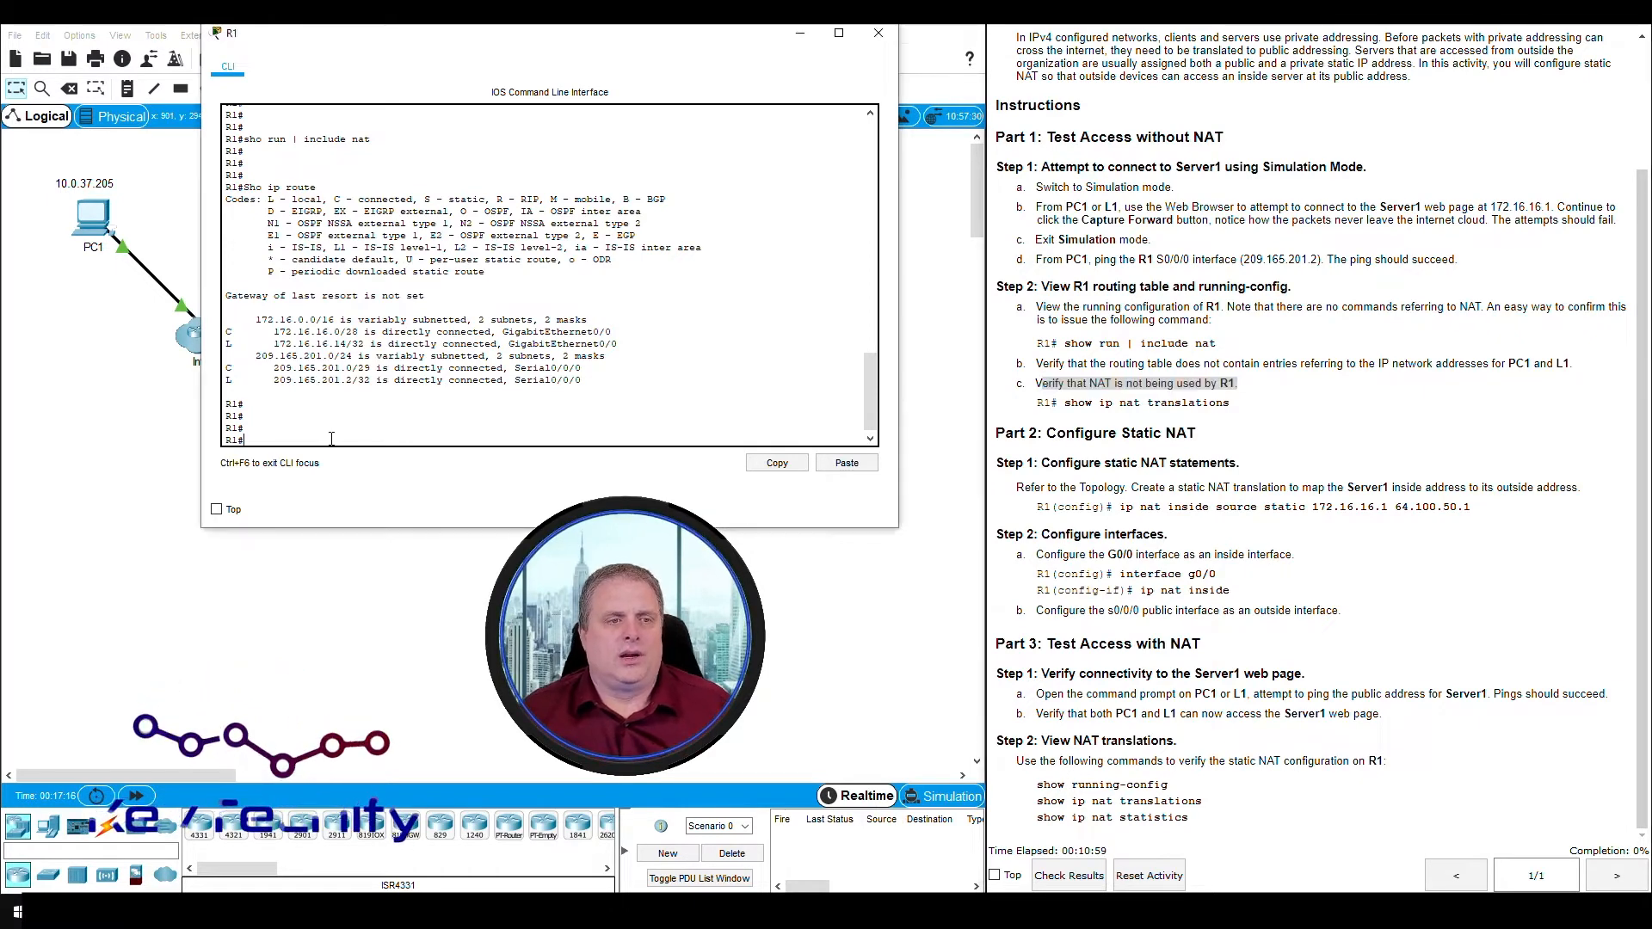
pyautogui.write('sho ip')
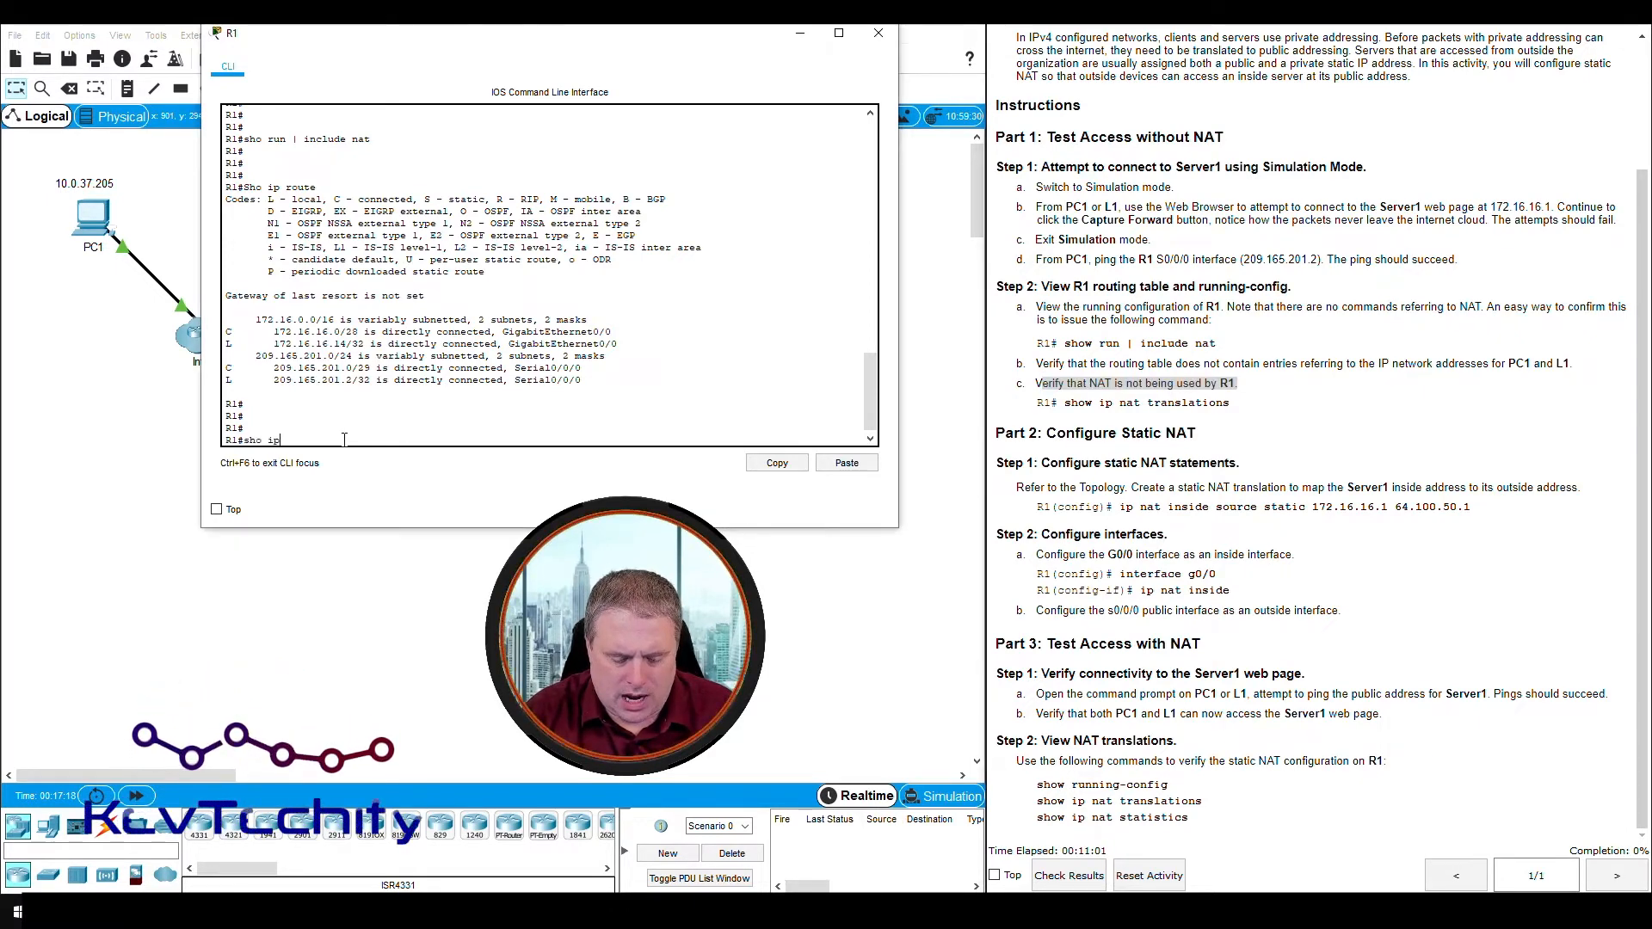
pyautogui.write(' nat tran')
pyautogui.press('Return')
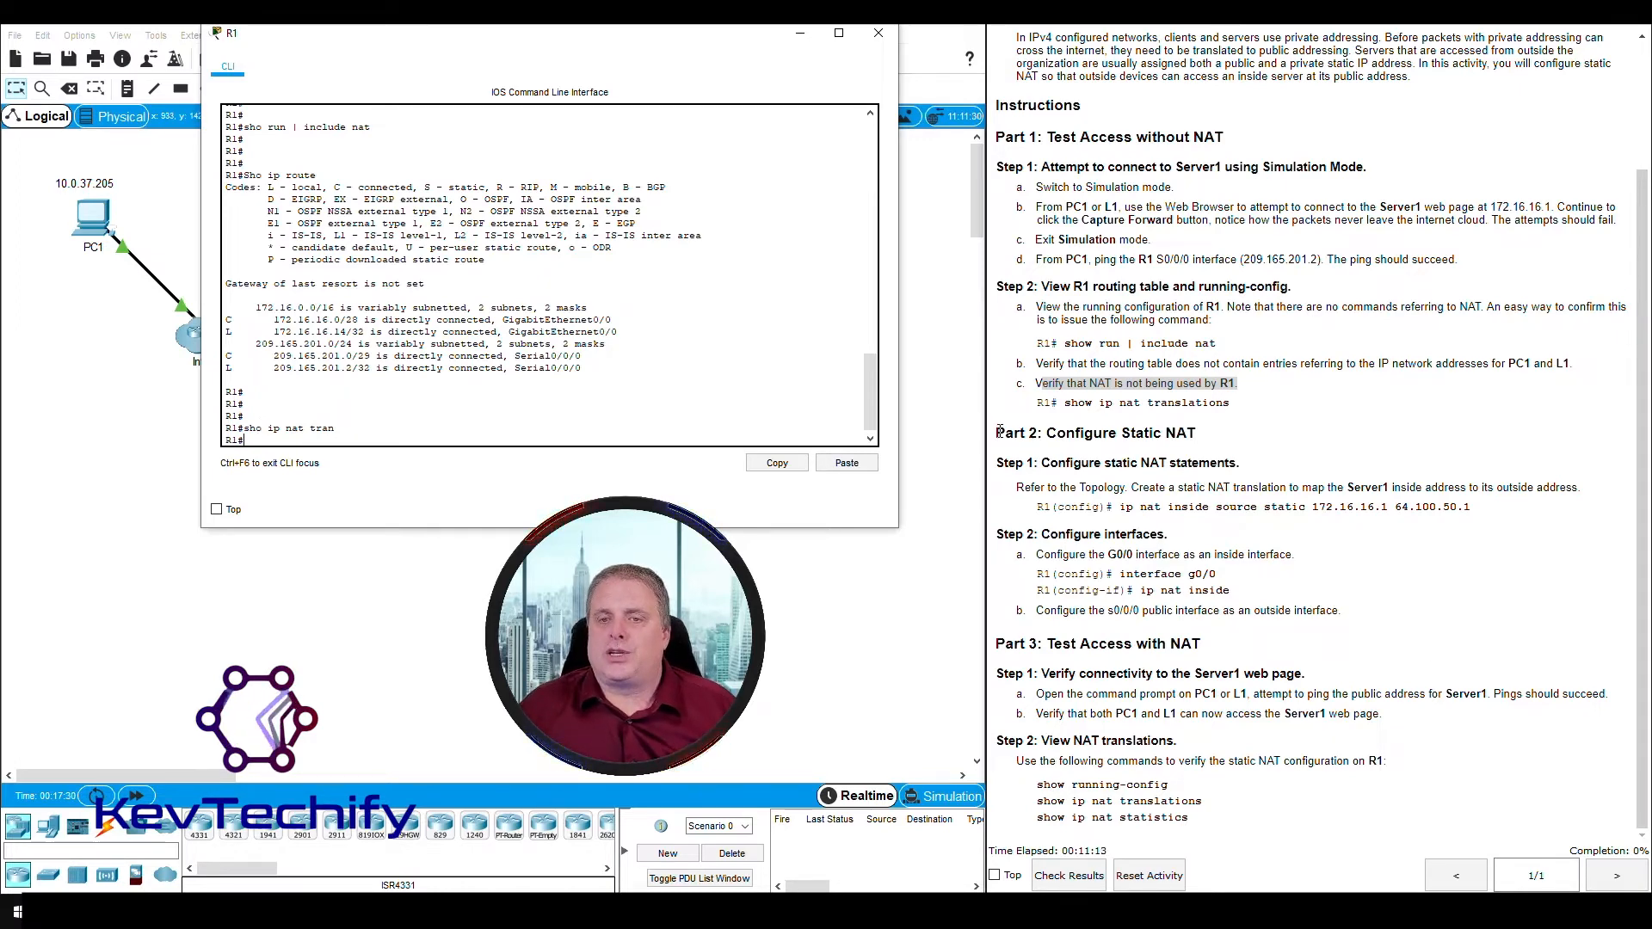
# - Read the Part 2 Step 1 static NAT instructions and move the R1 console aside to uncover Server1's addresses in the topology
pyautogui.moveTo(996, 433); pyautogui.dragTo(1197, 433)
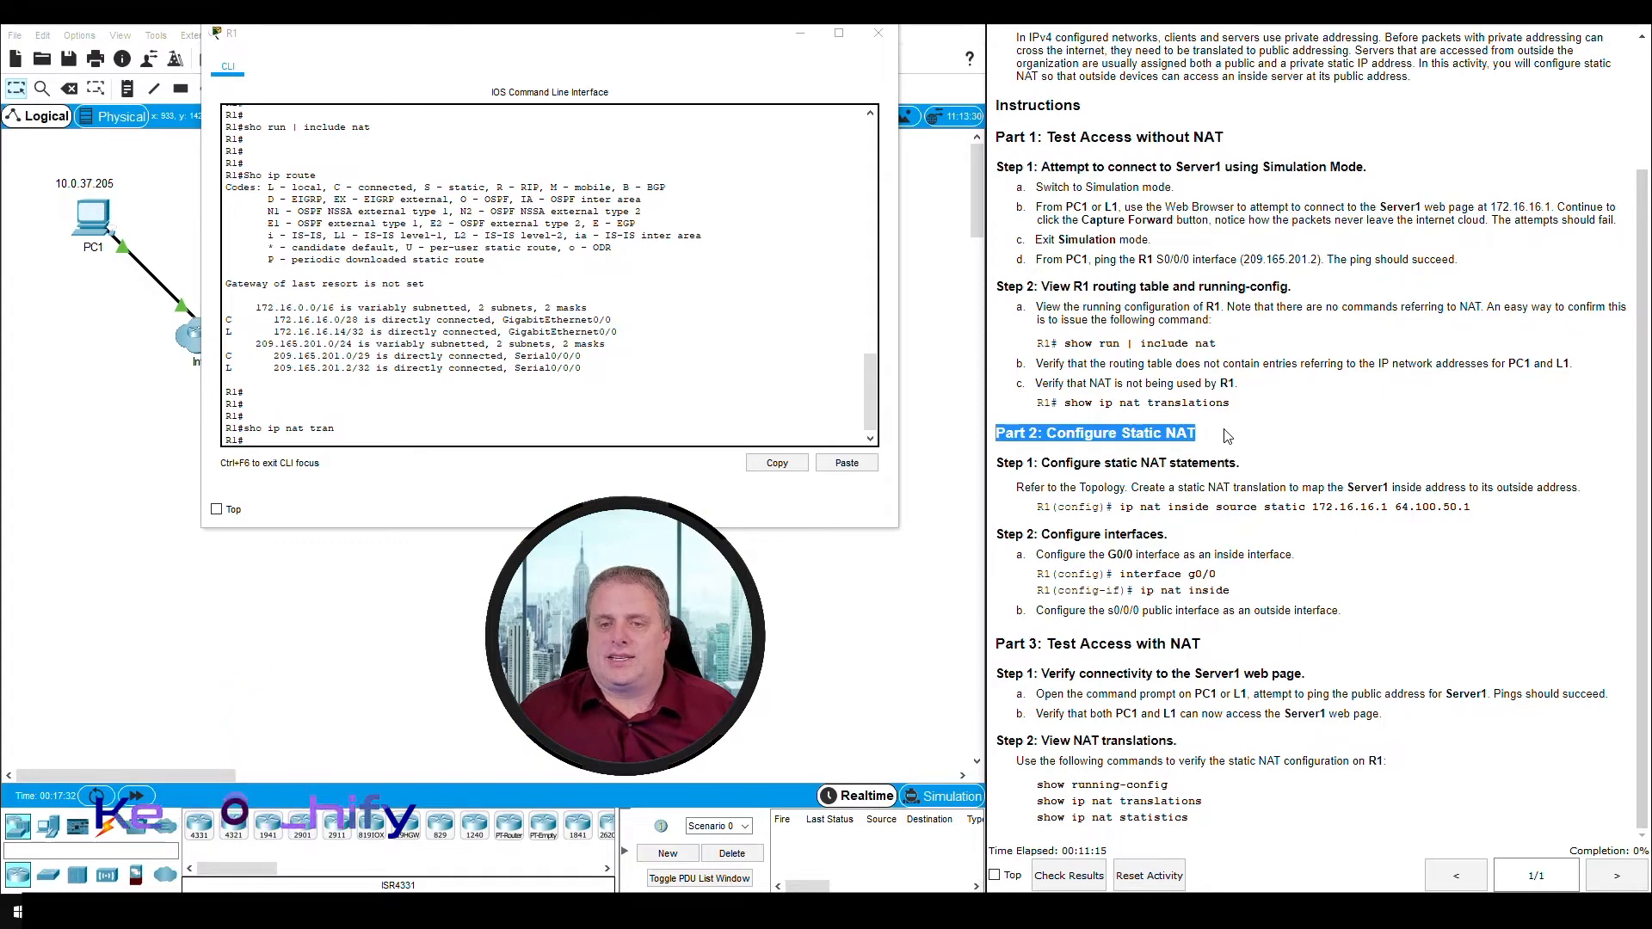
pyautogui.moveTo(1004, 463); pyautogui.dragTo(1241, 463)
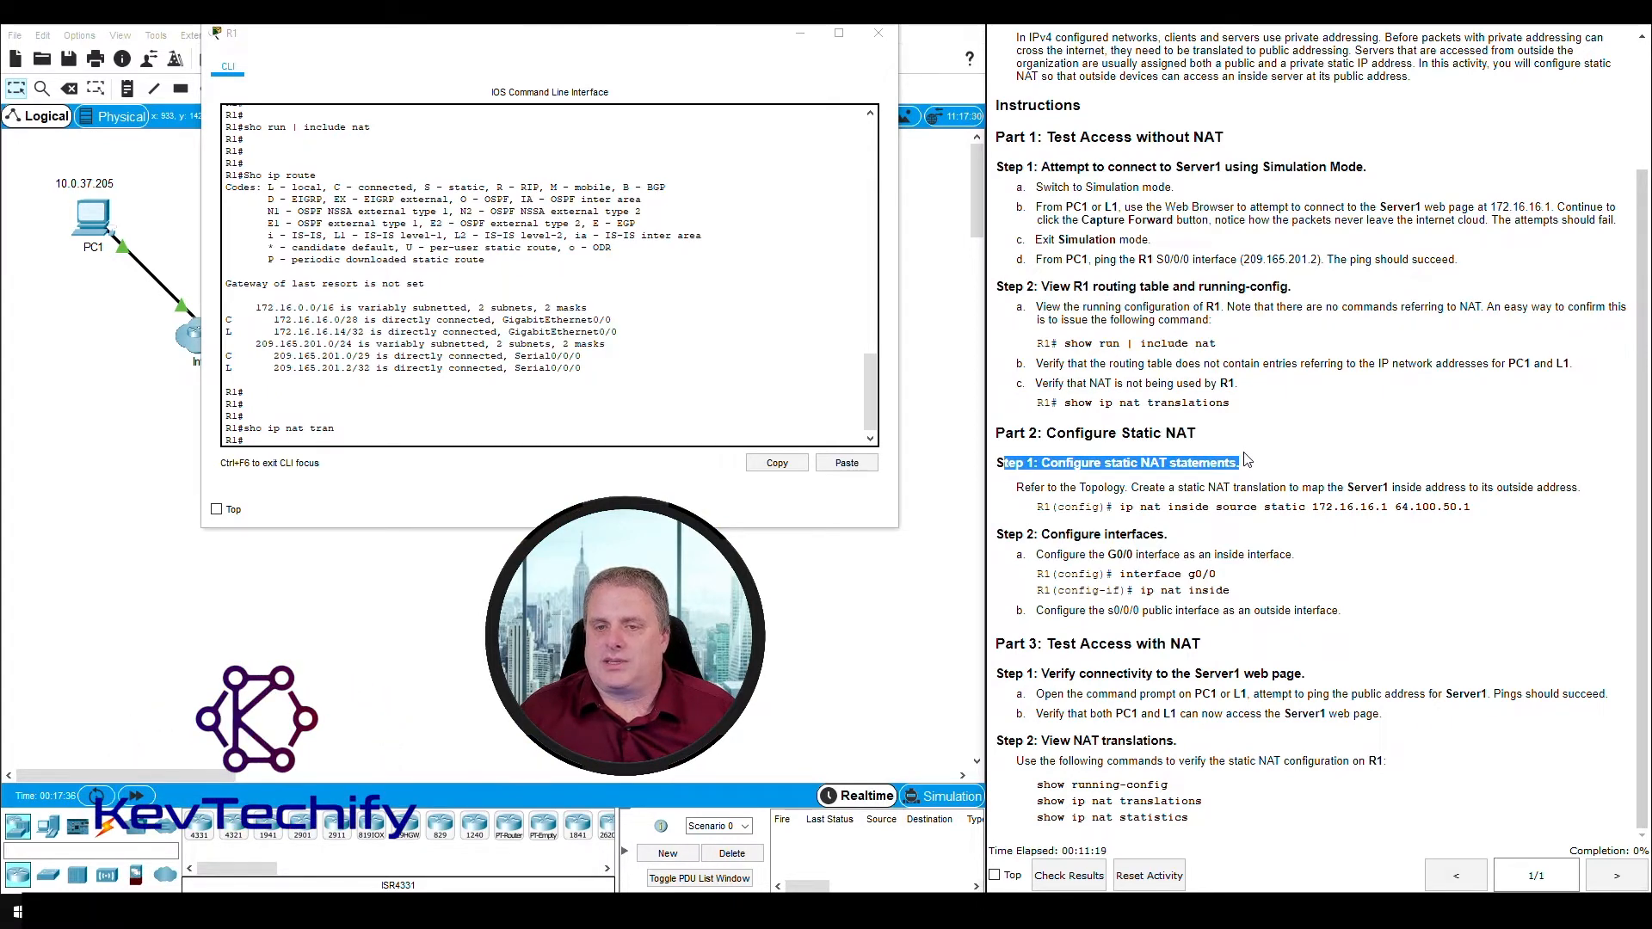
pyautogui.moveTo(1017, 488); pyautogui.dragTo(1133, 487)
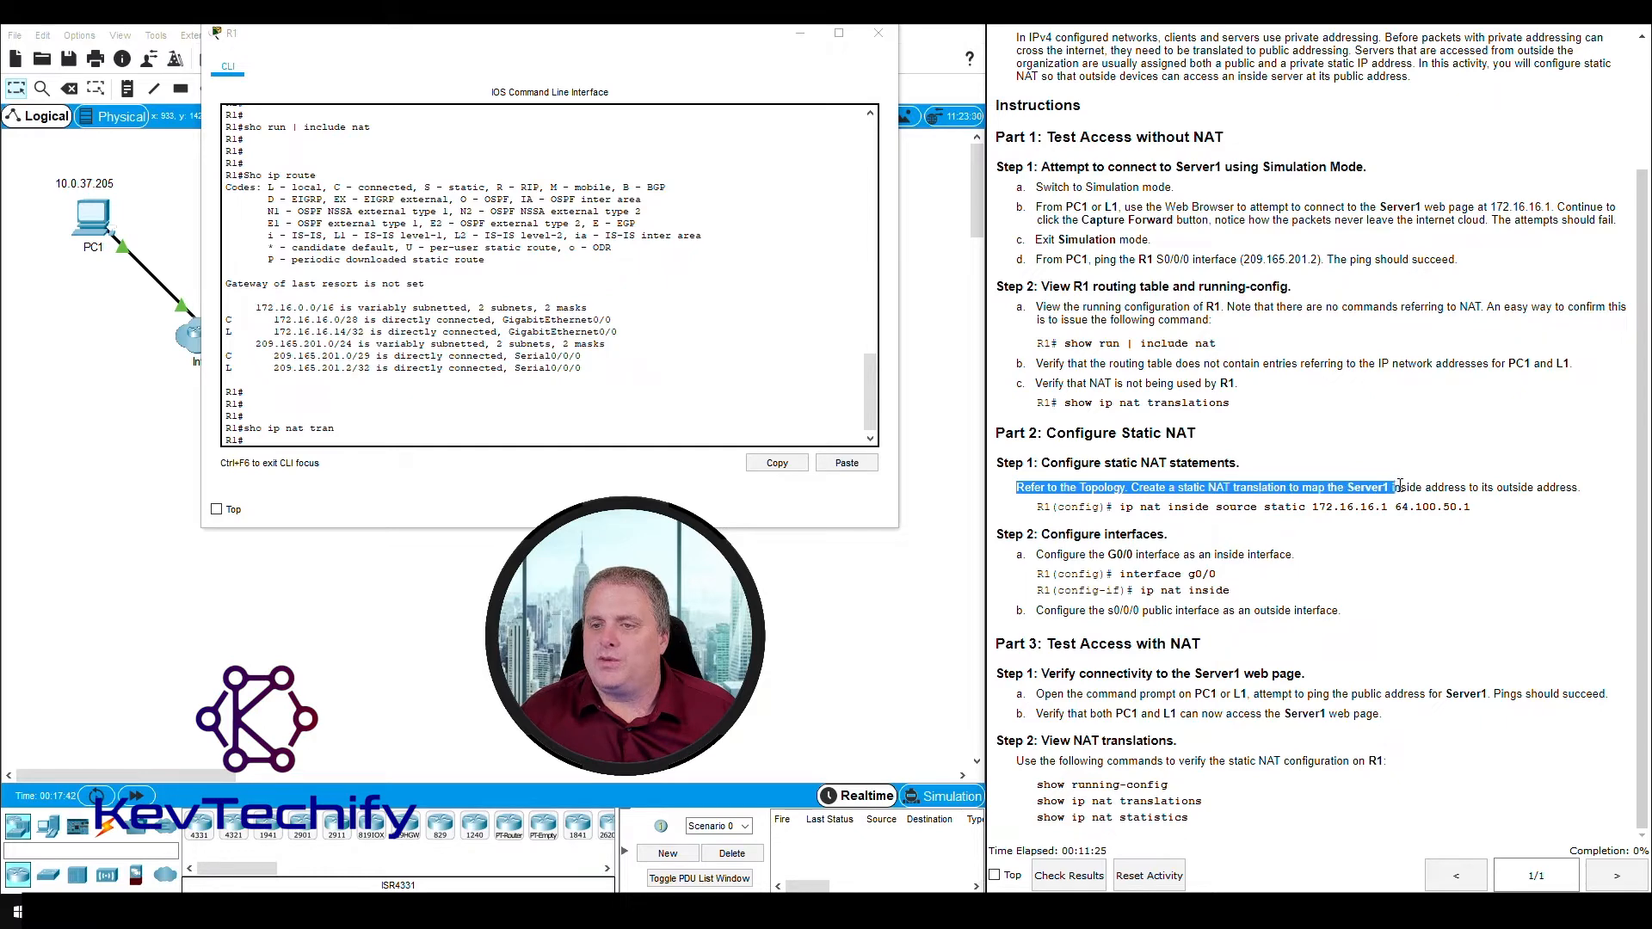
pyautogui.moveTo(1479, 487); pyautogui.dragTo(1581, 487)
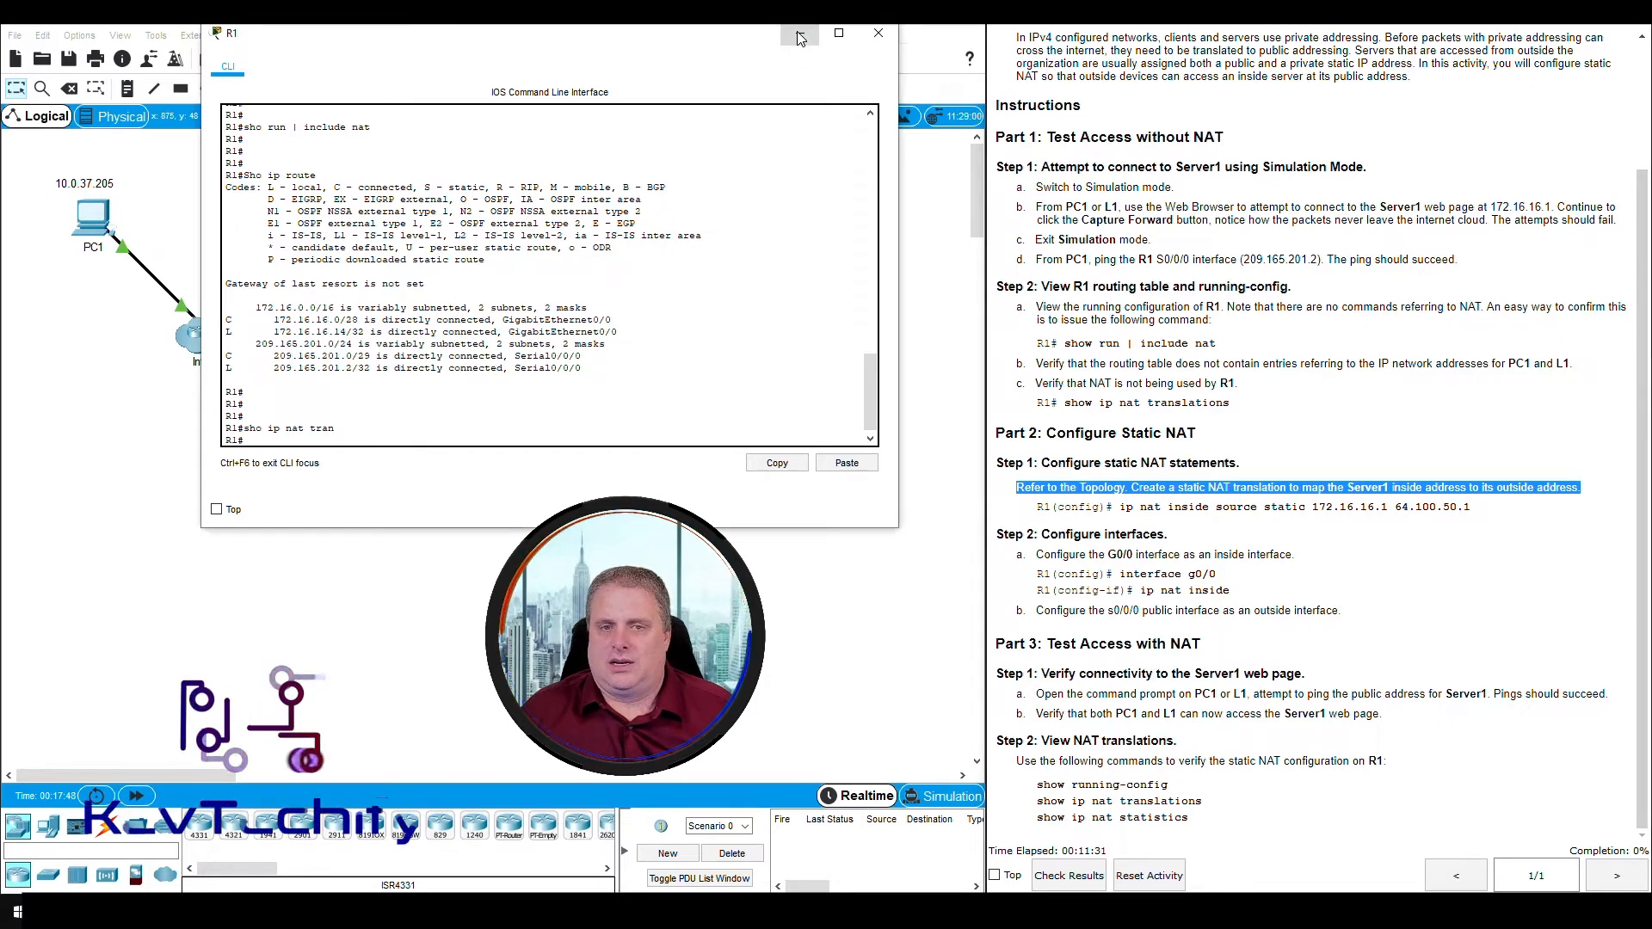
pyautogui.moveTo(680, 46); pyautogui.dragTo(1355, 47)
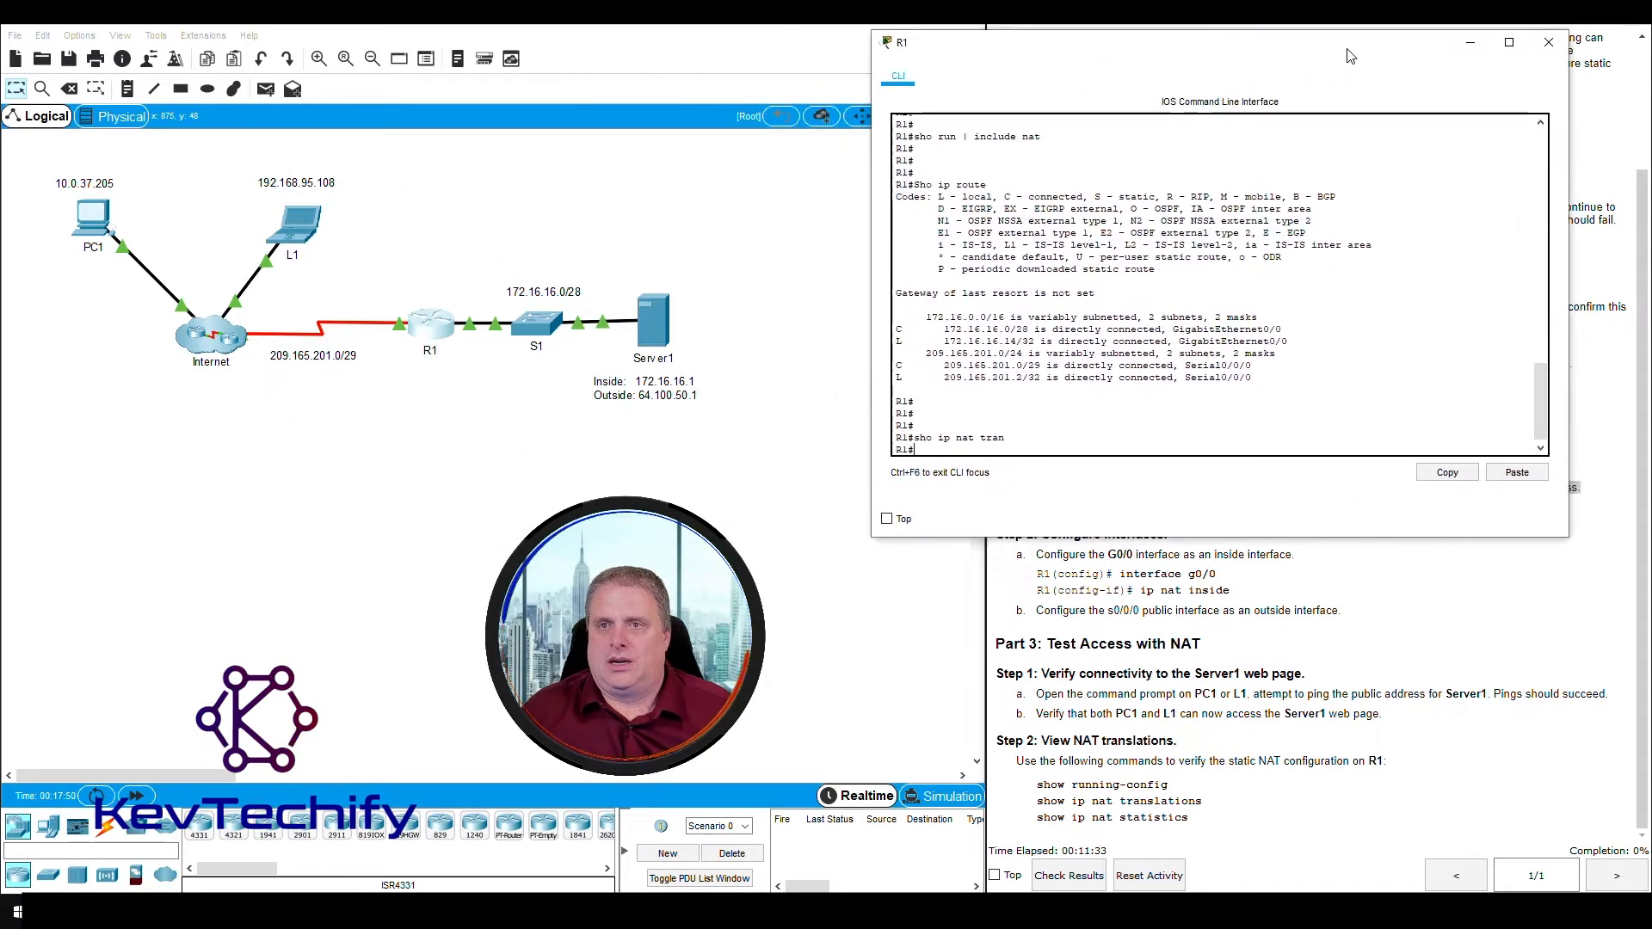
pyautogui.scroll(3, 1198, 634)
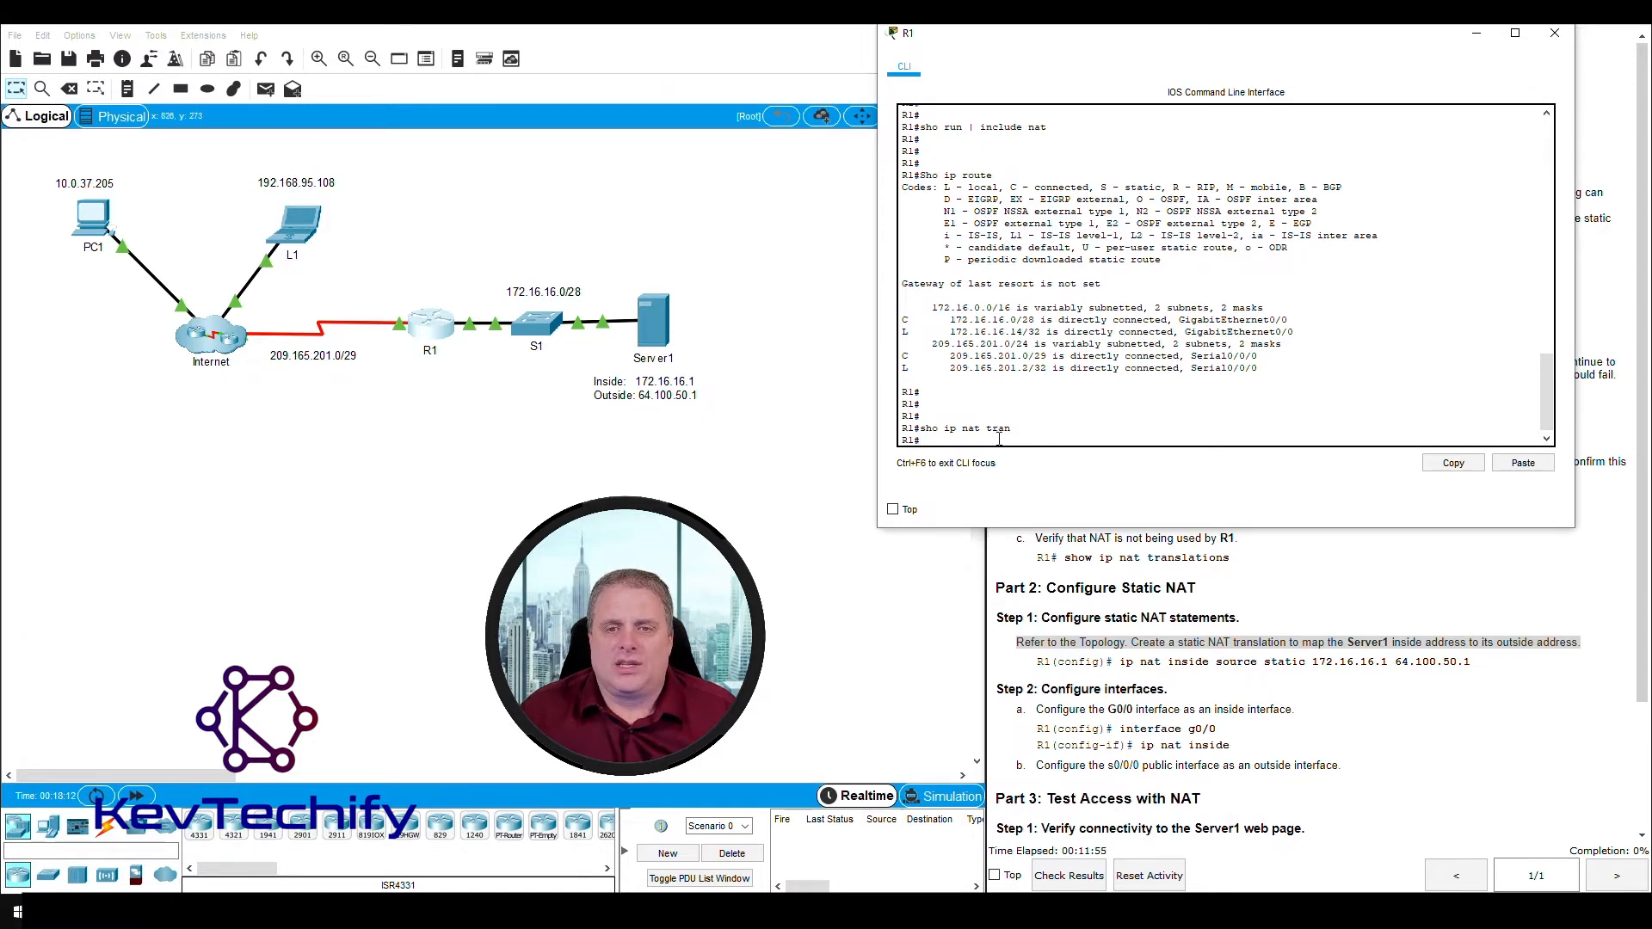
# - Enter global configuration mode on R1 with "conf t"
pyautogui.press('Return')
pyautogui.press('Return')
pyautogui.press('Return')
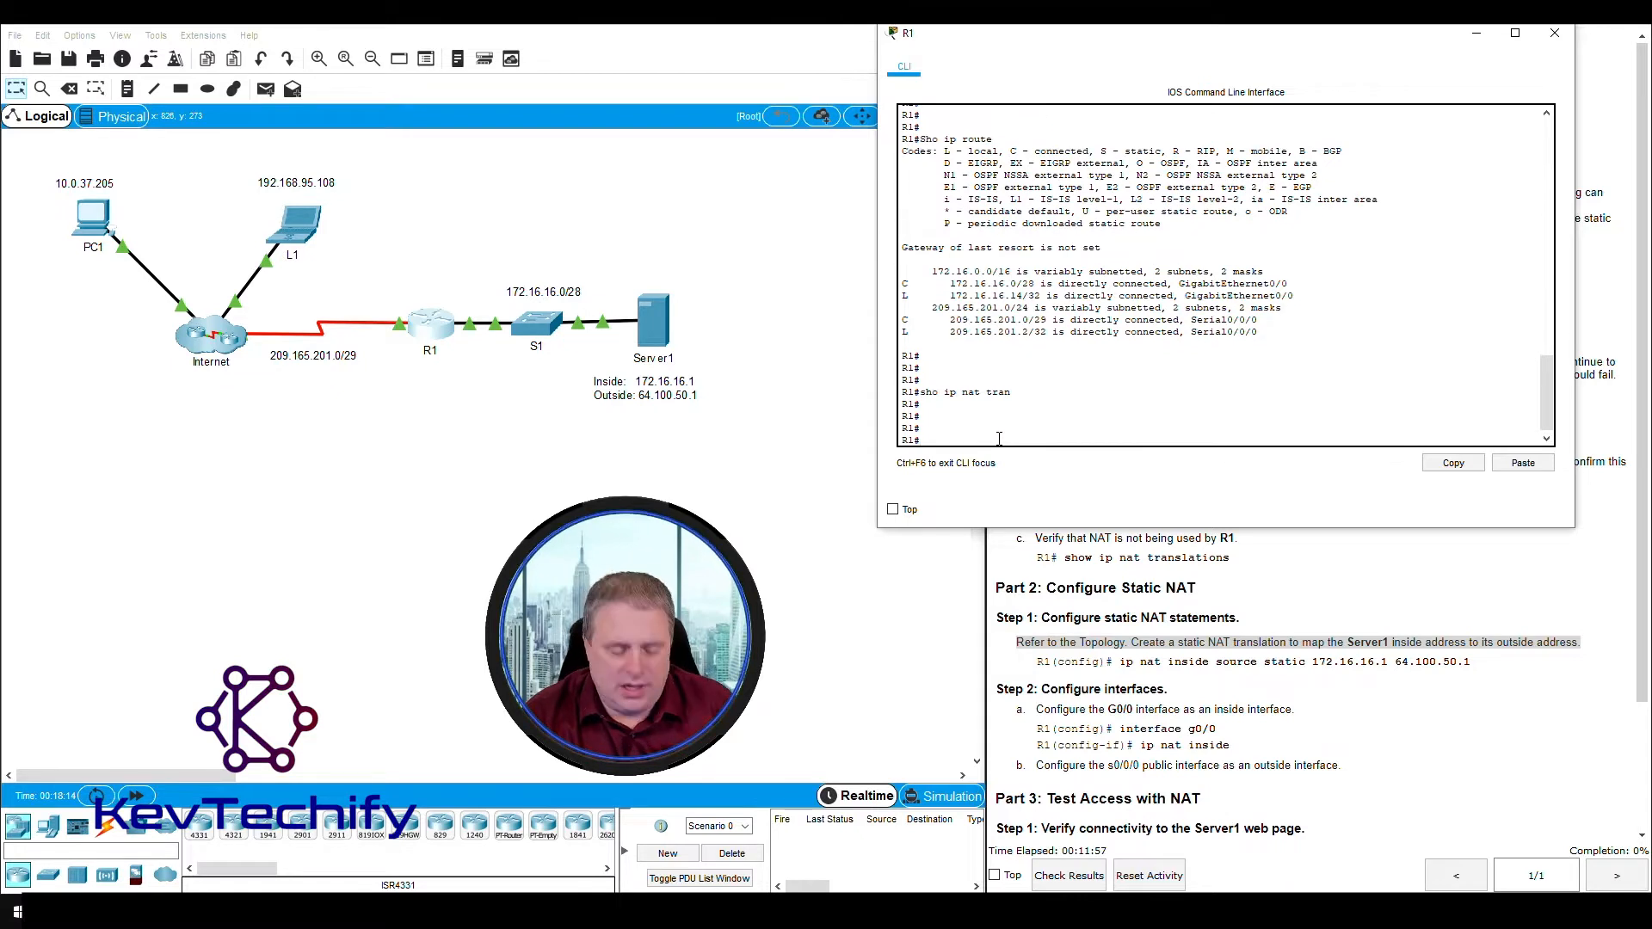
pyautogui.write('conf ')
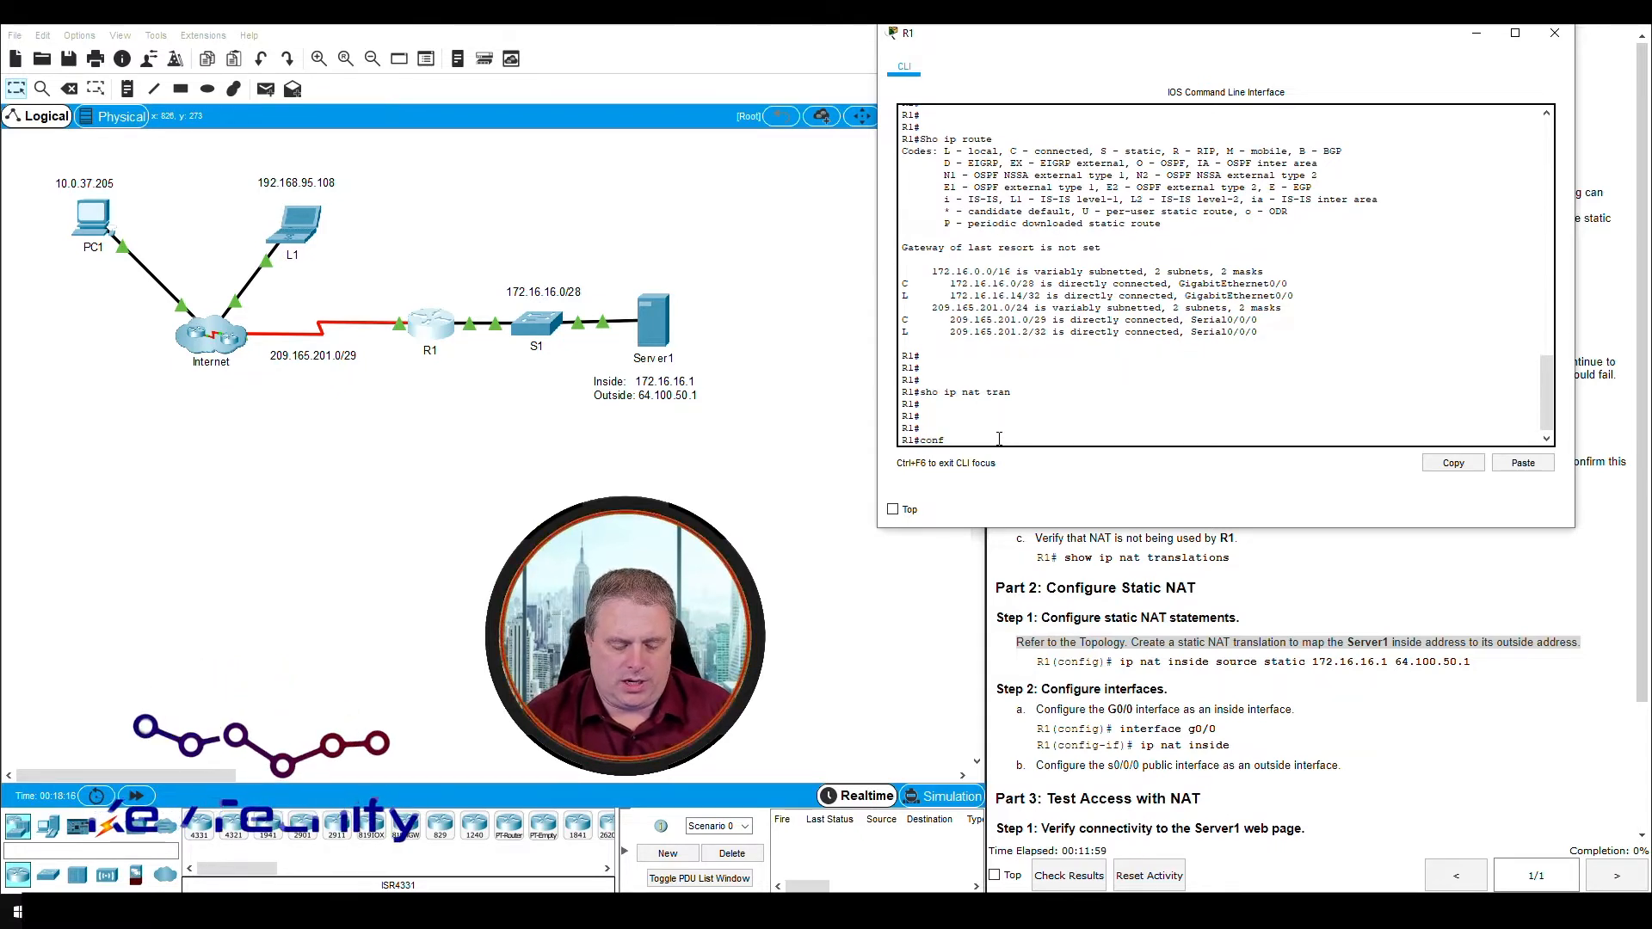
pyautogui.write('t')
pyautogui.press('Return')
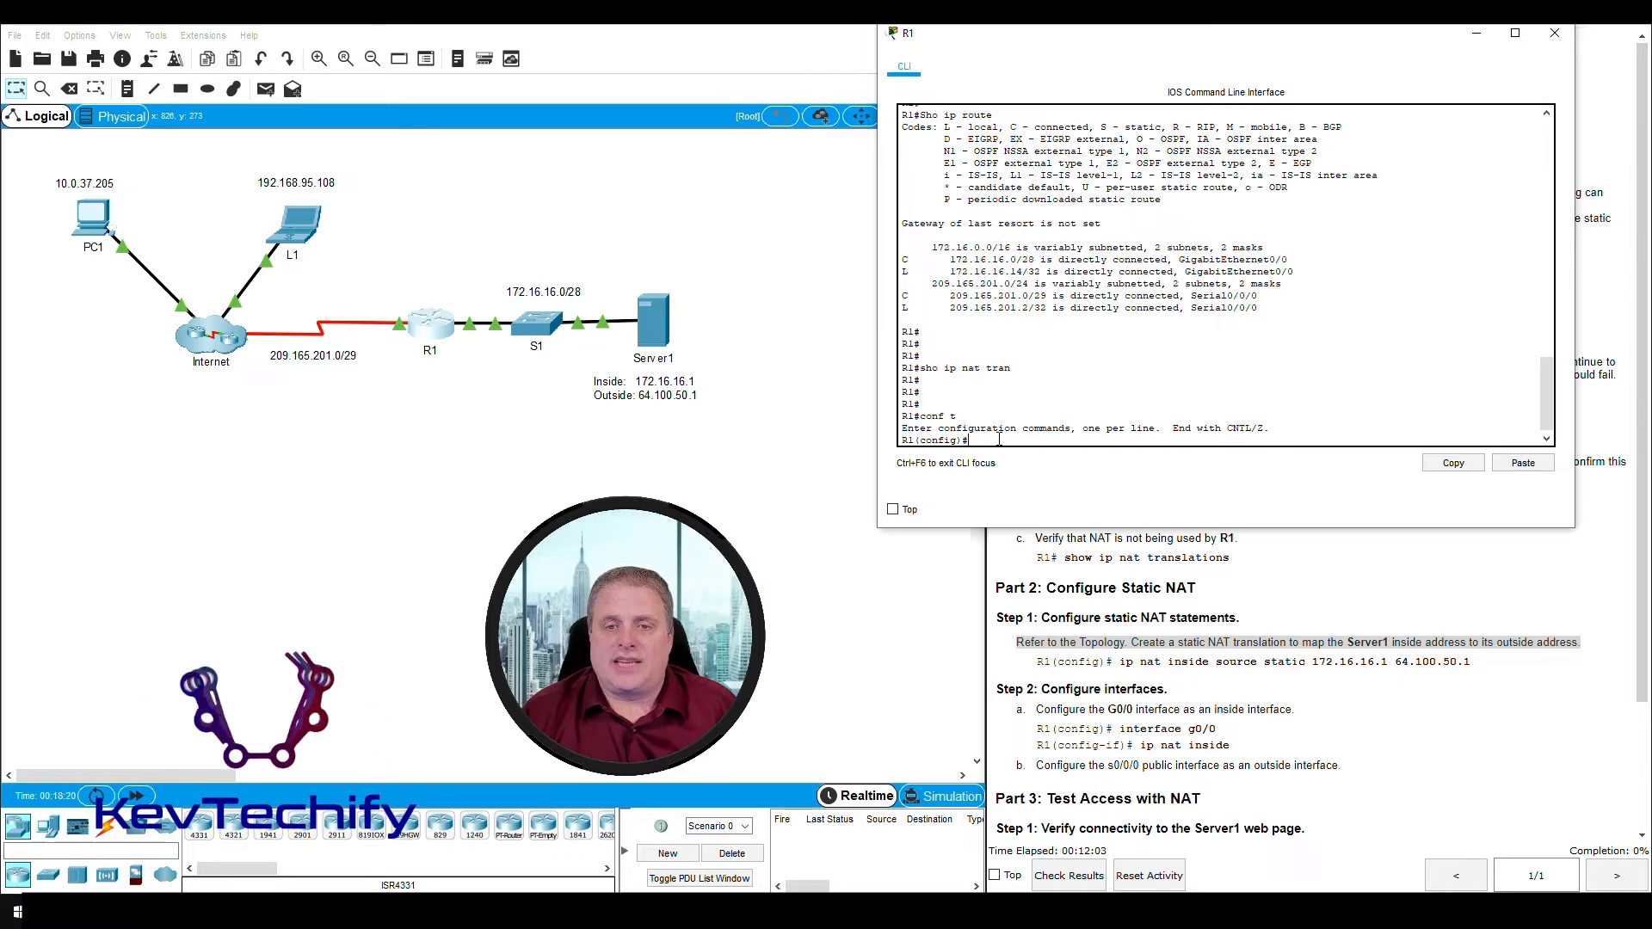
# - Map Server1's inside address to its outside address with "ip nat inside source static 172.16.16.1 64.100.50.1"
pyautogui.write('ip')
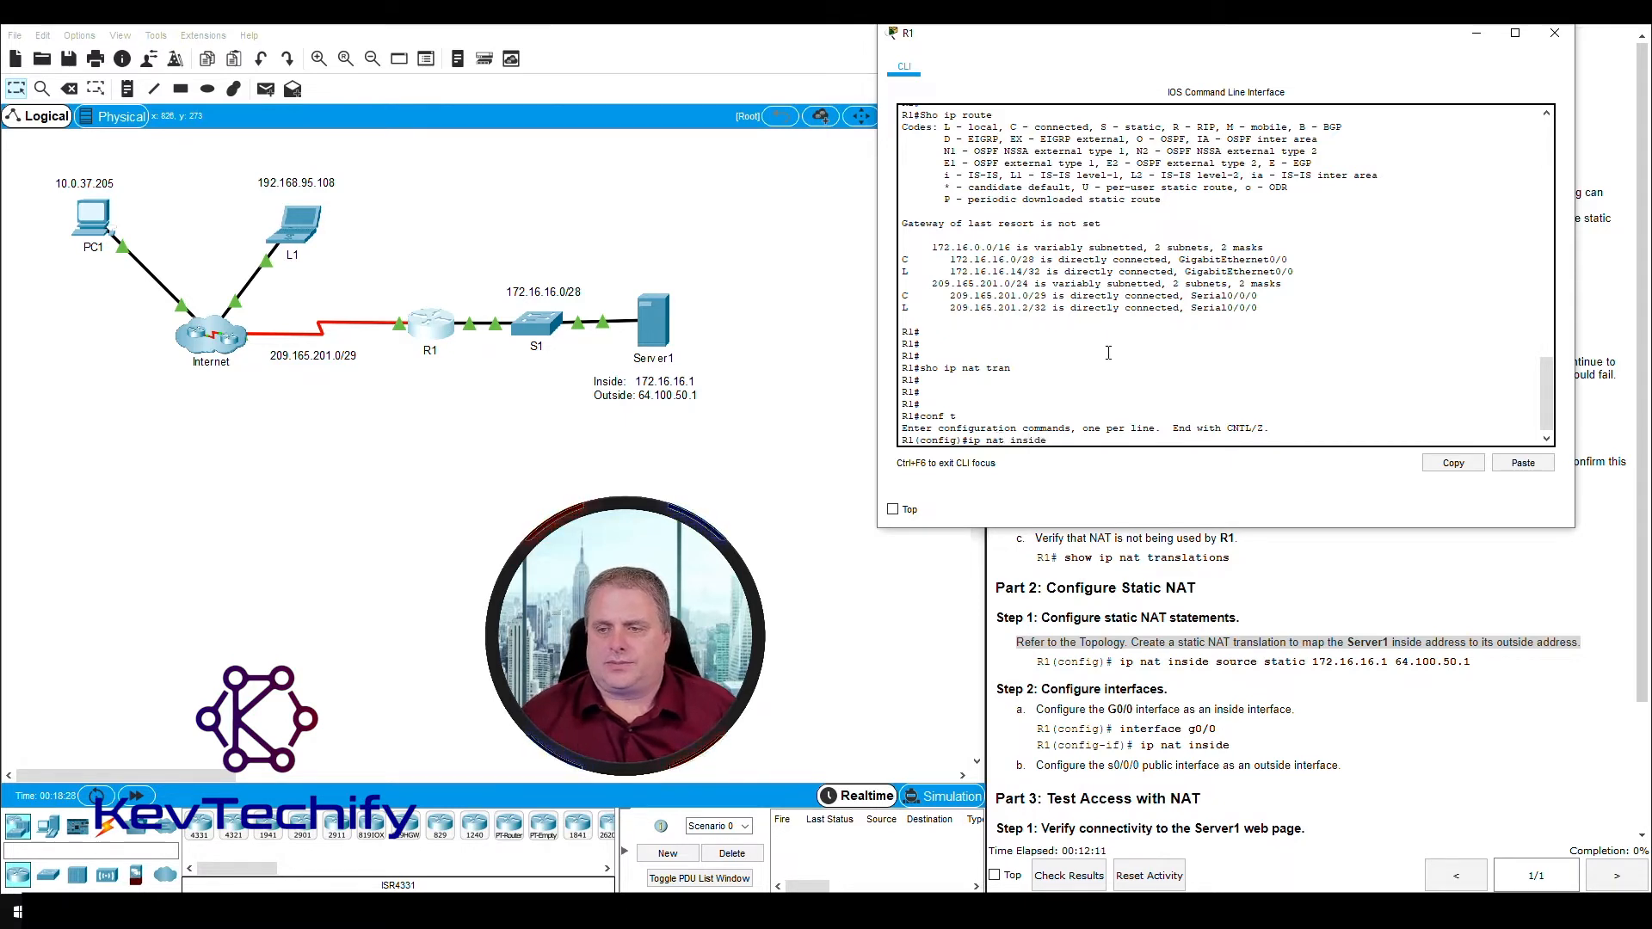
pyautogui.write('nat inside s')
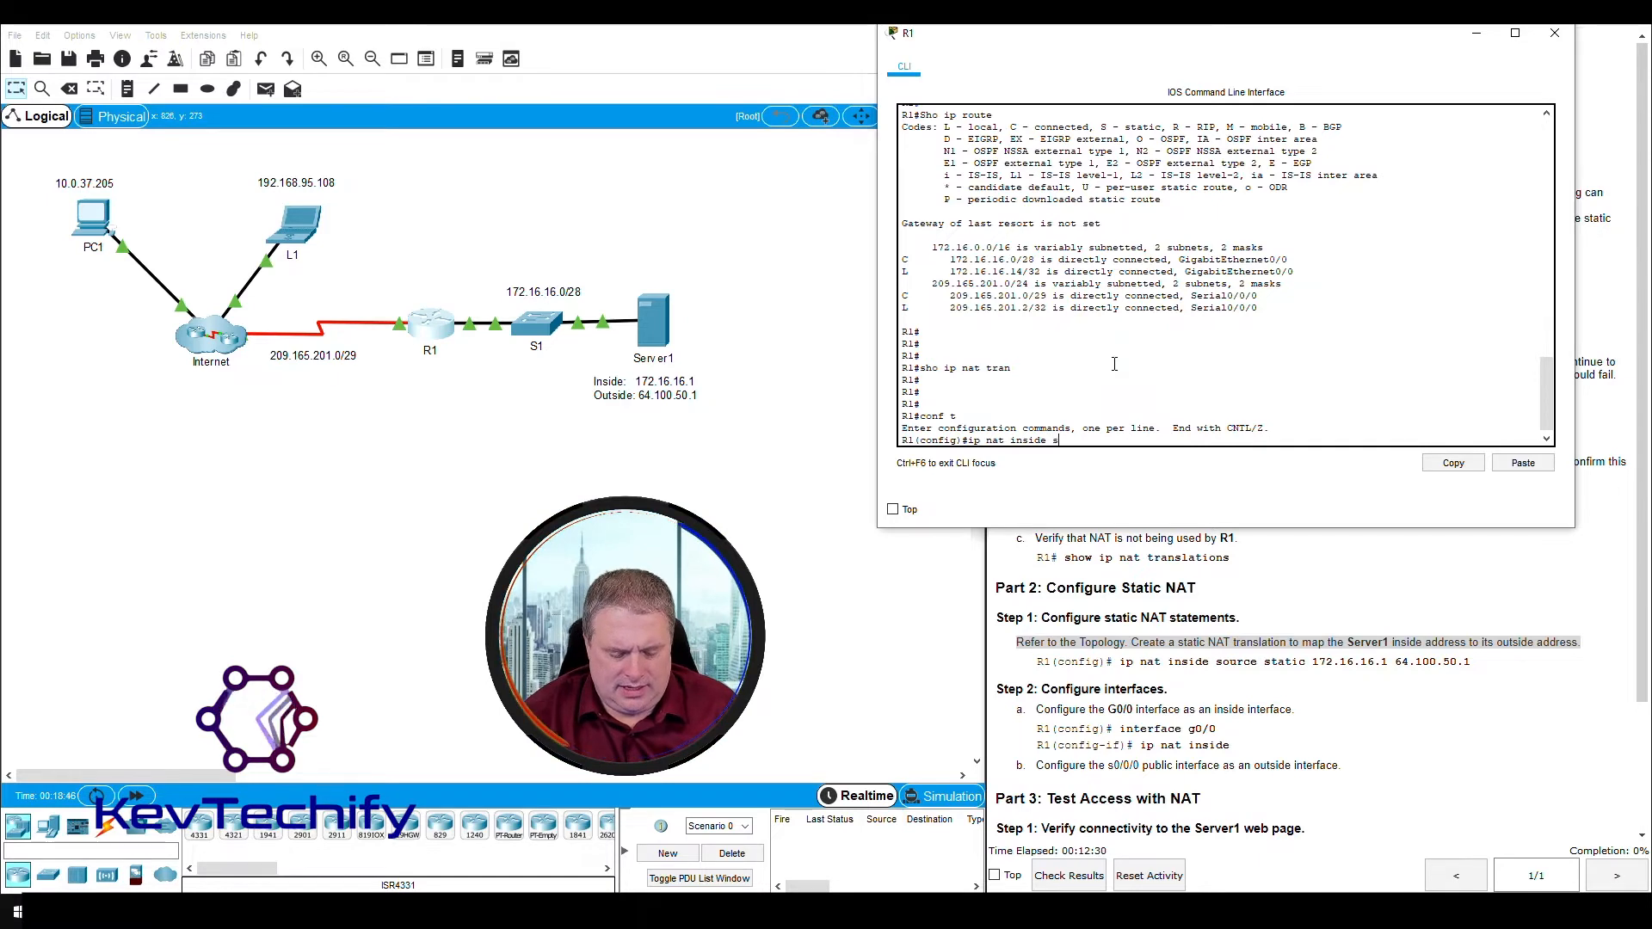
pyautogui.write('ource static 172.16.16.1')
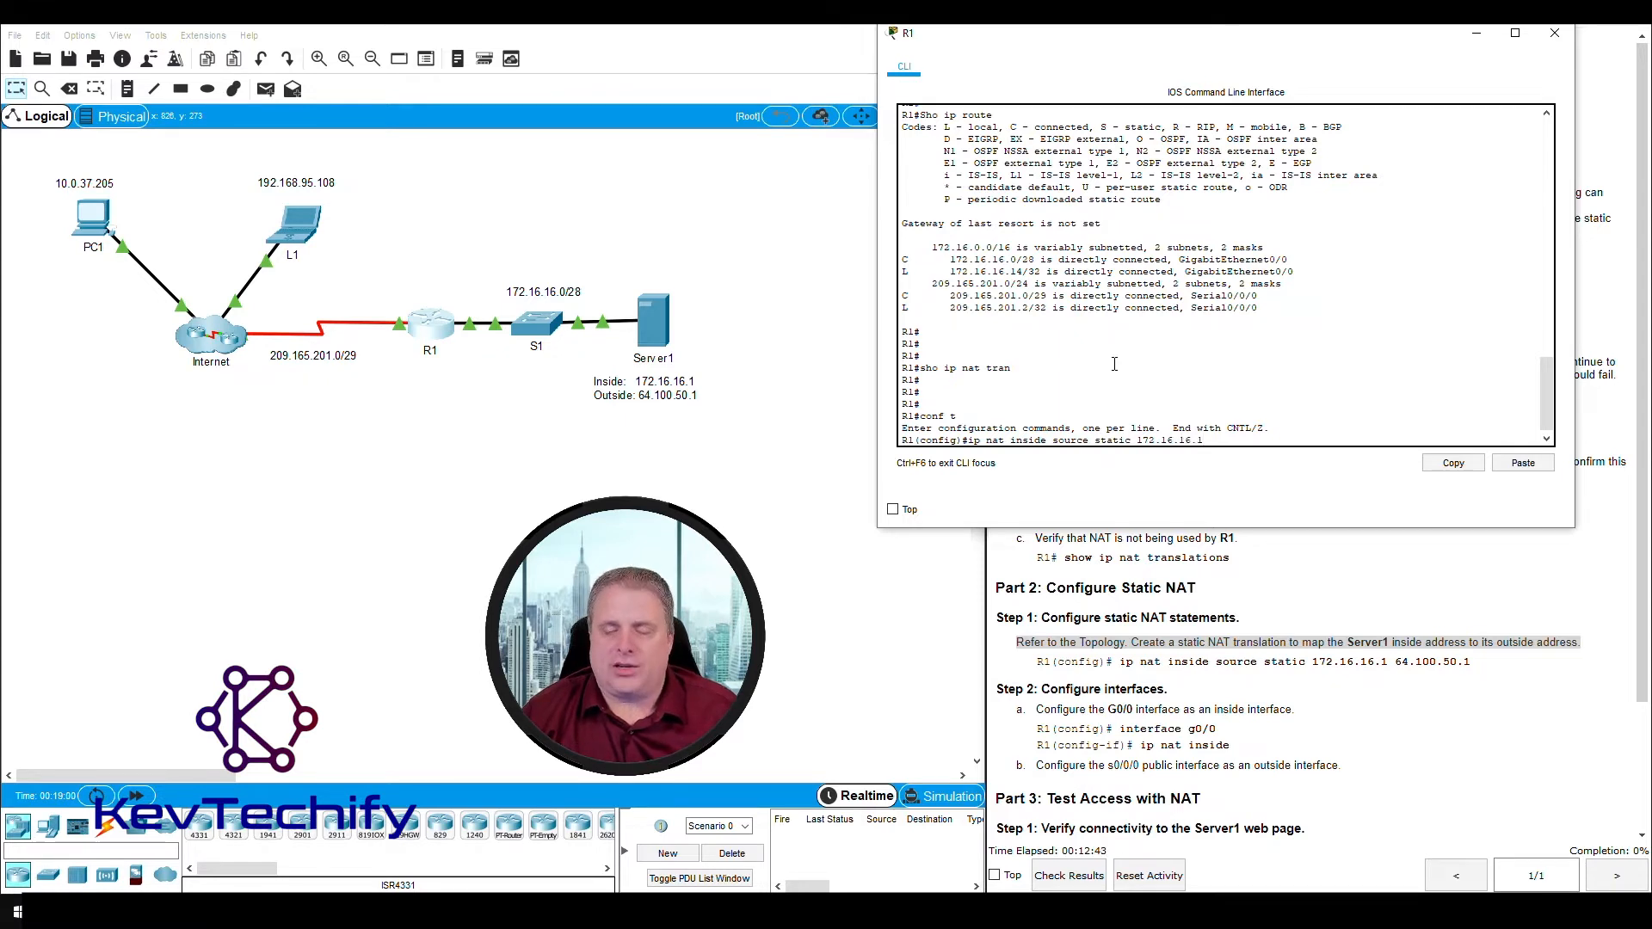
pyautogui.write('64.100.')
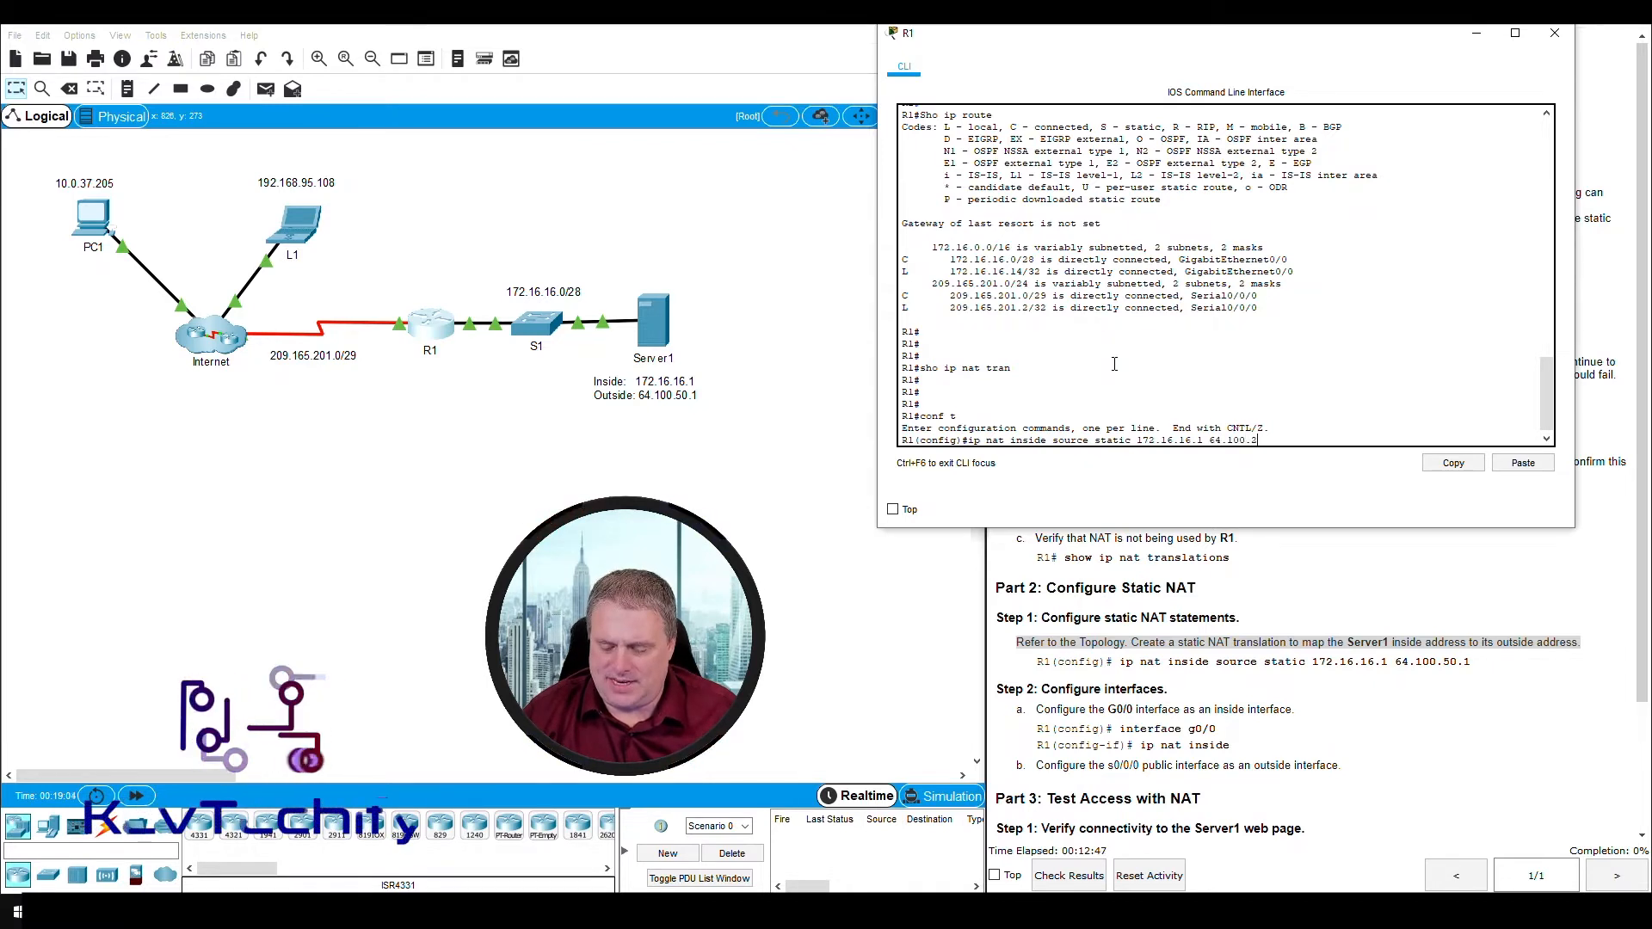
pyautogui.write('50.1')
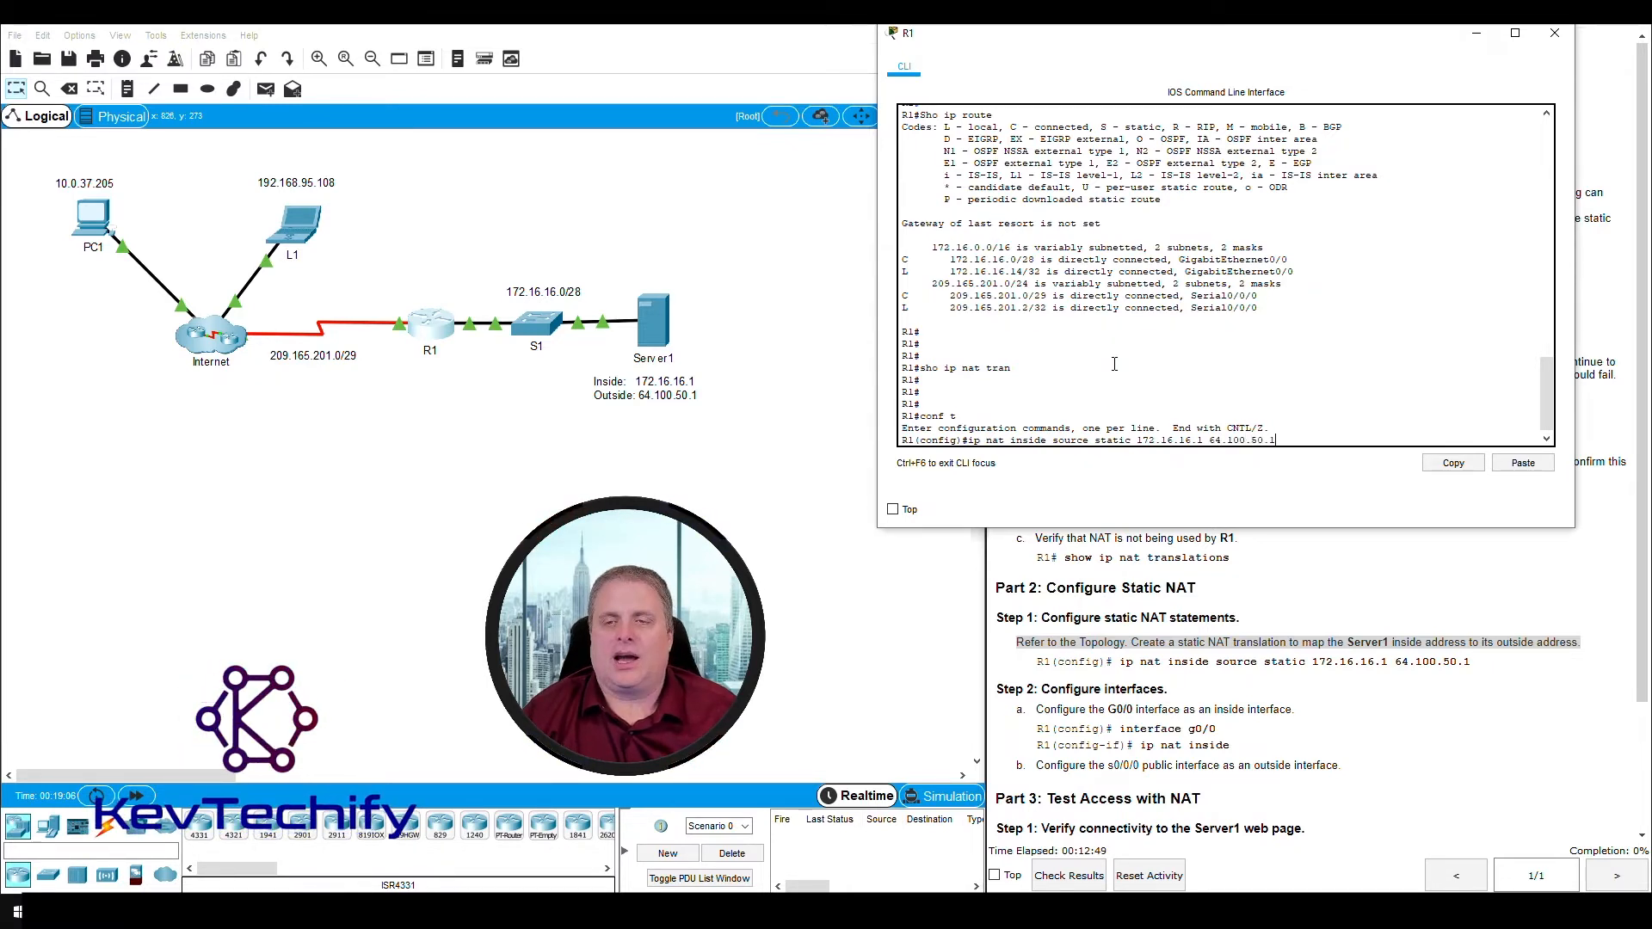
pyautogui.press('Return')
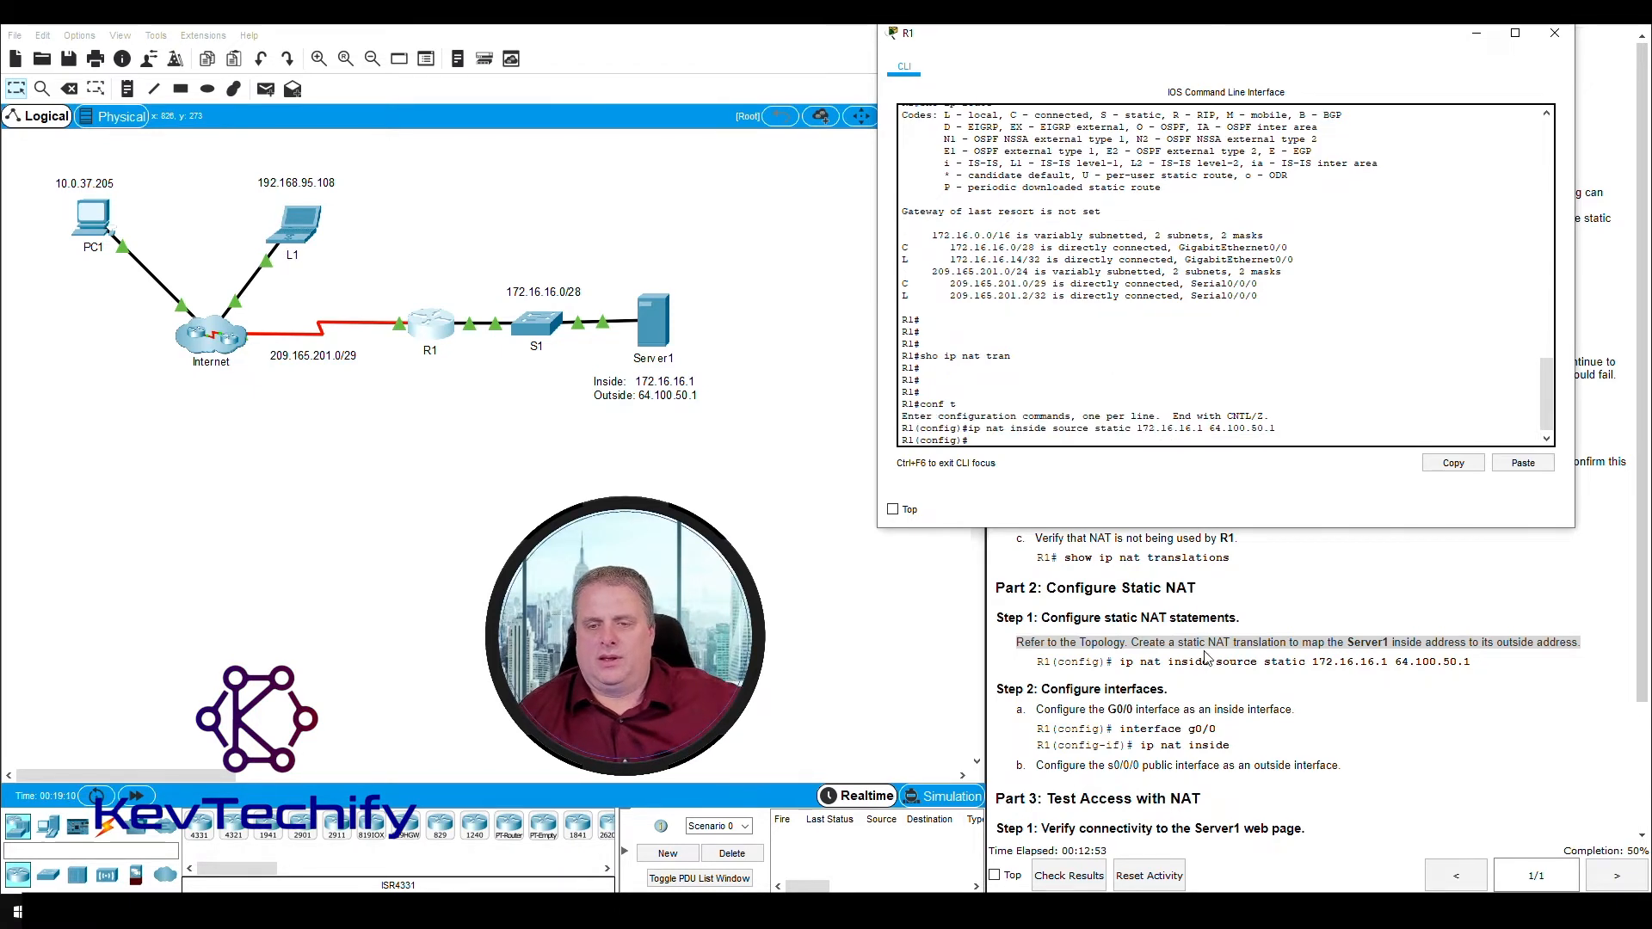
# - Move the R1 console off the instructions and read Step 2a on configuring the G0/0 interface
pyautogui.scroll(-1, 1206, 658)
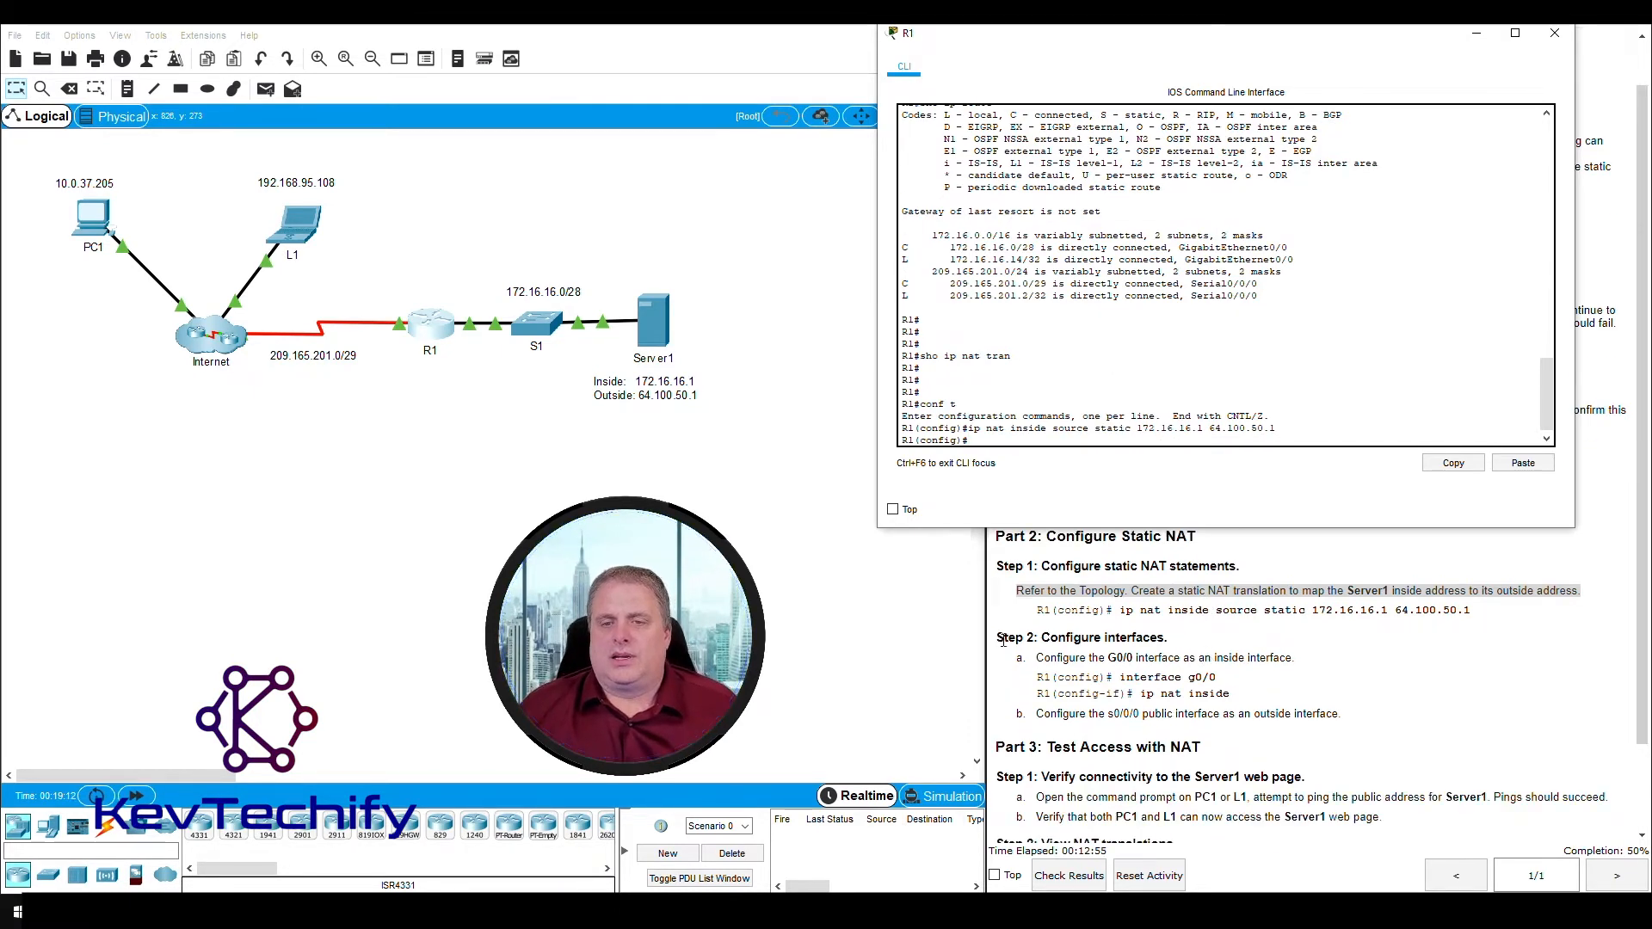
pyautogui.moveTo(1237, 42); pyautogui.dragTo(629, 42)
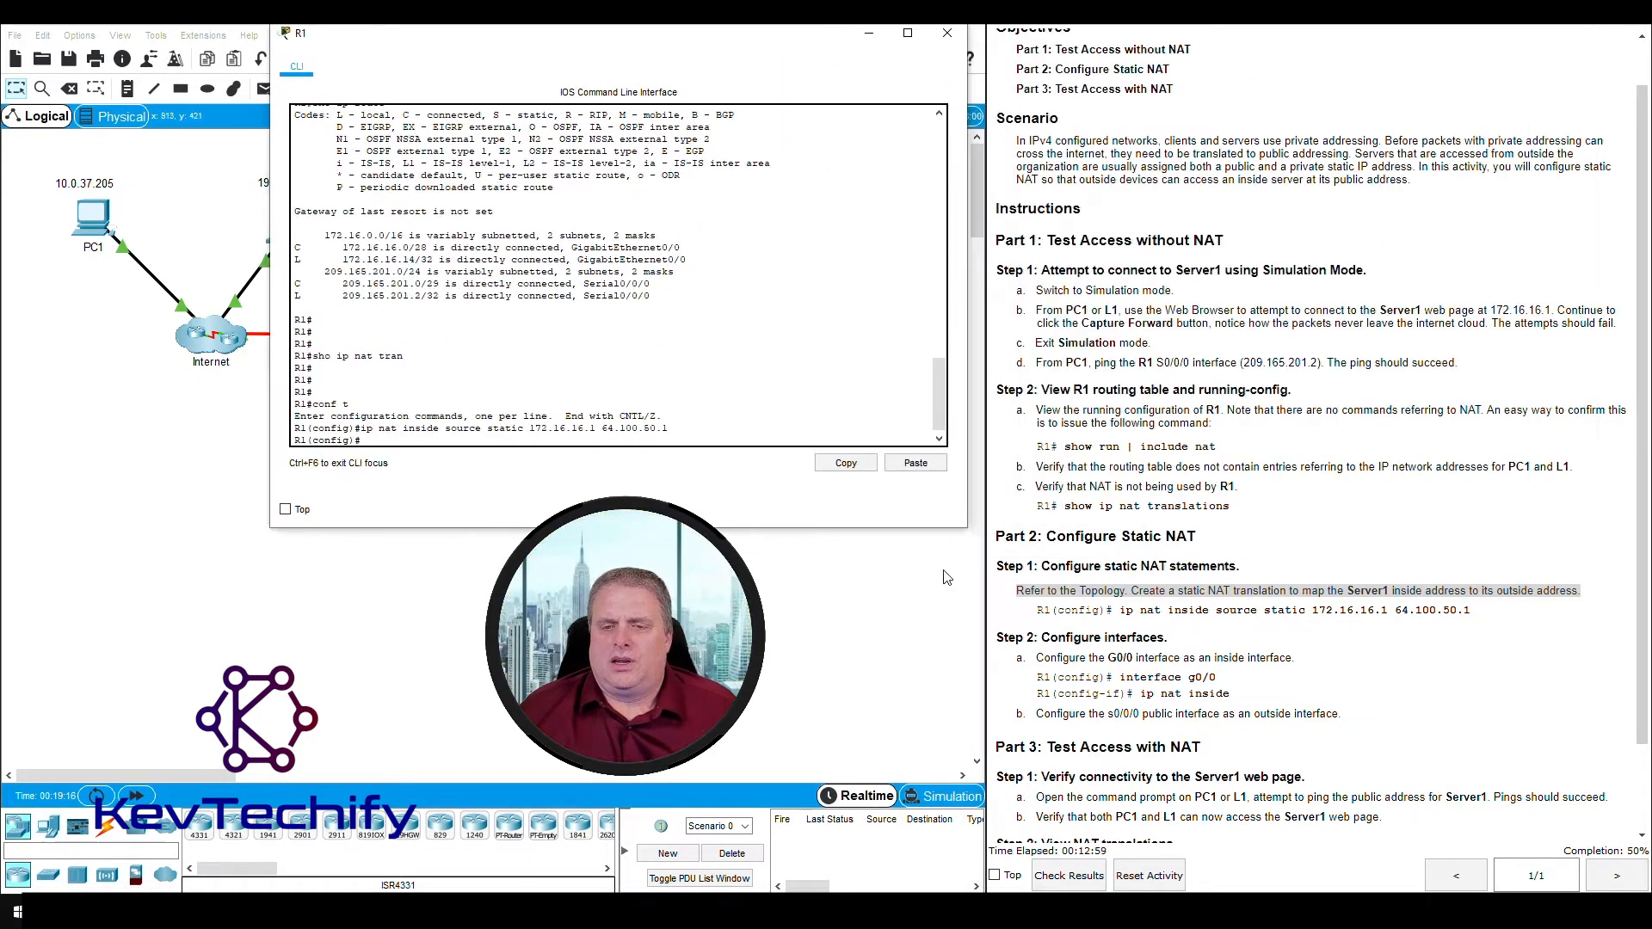
pyautogui.moveTo(1042, 637); pyautogui.dragTo(1174, 647)
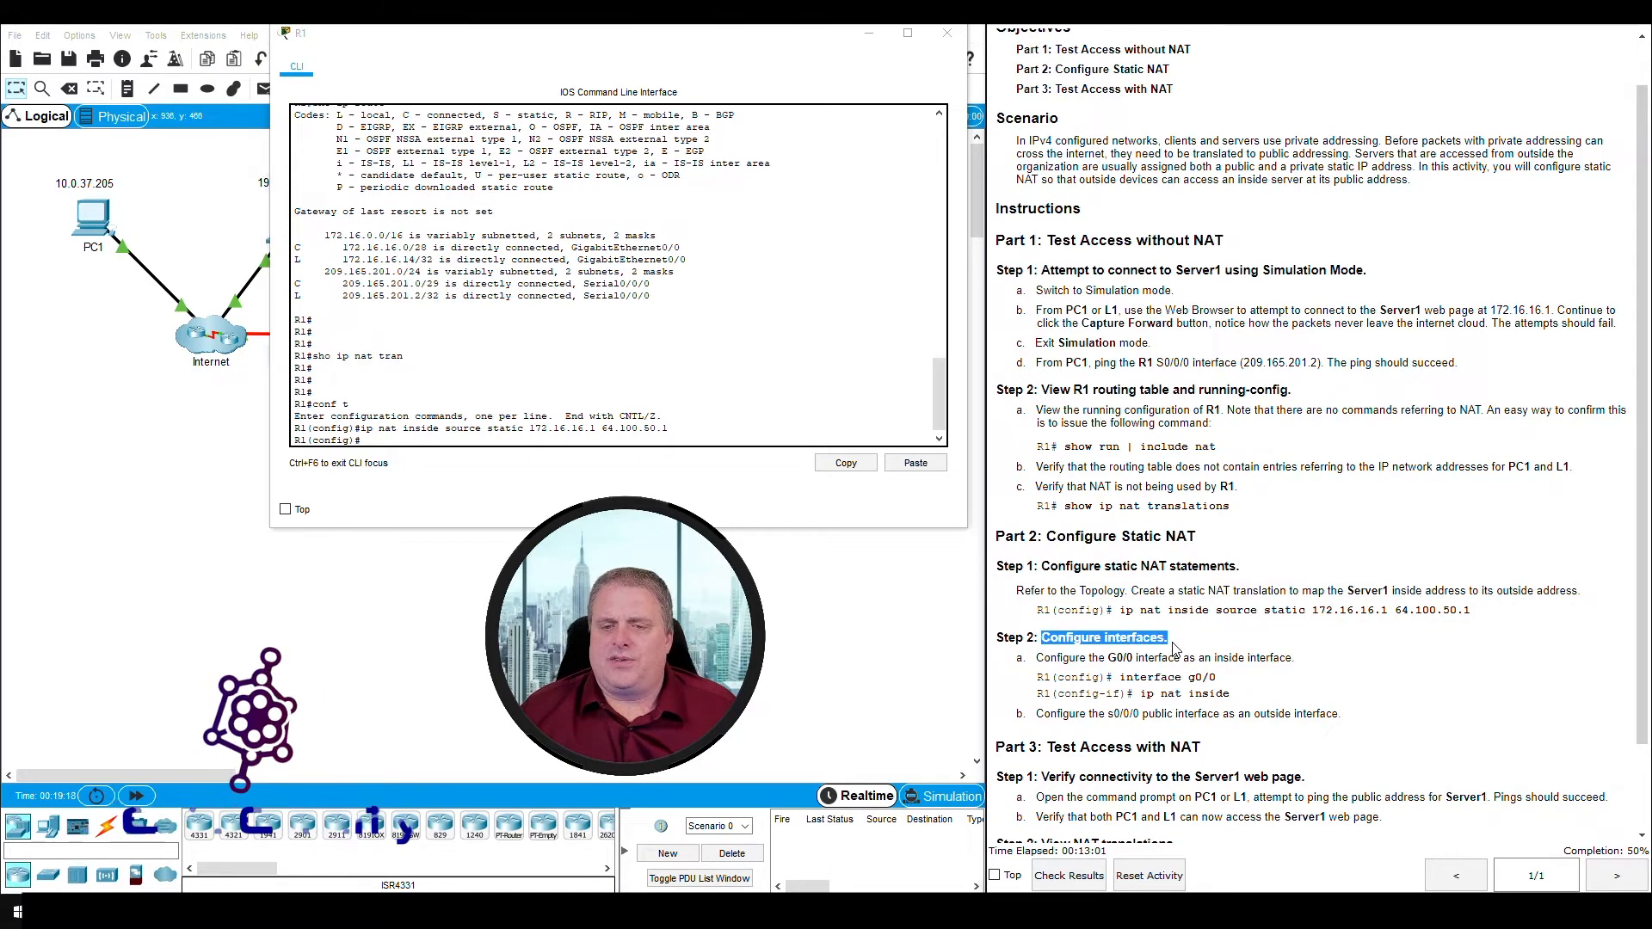
pyautogui.moveTo(1037, 659); pyautogui.dragTo(1291, 656)
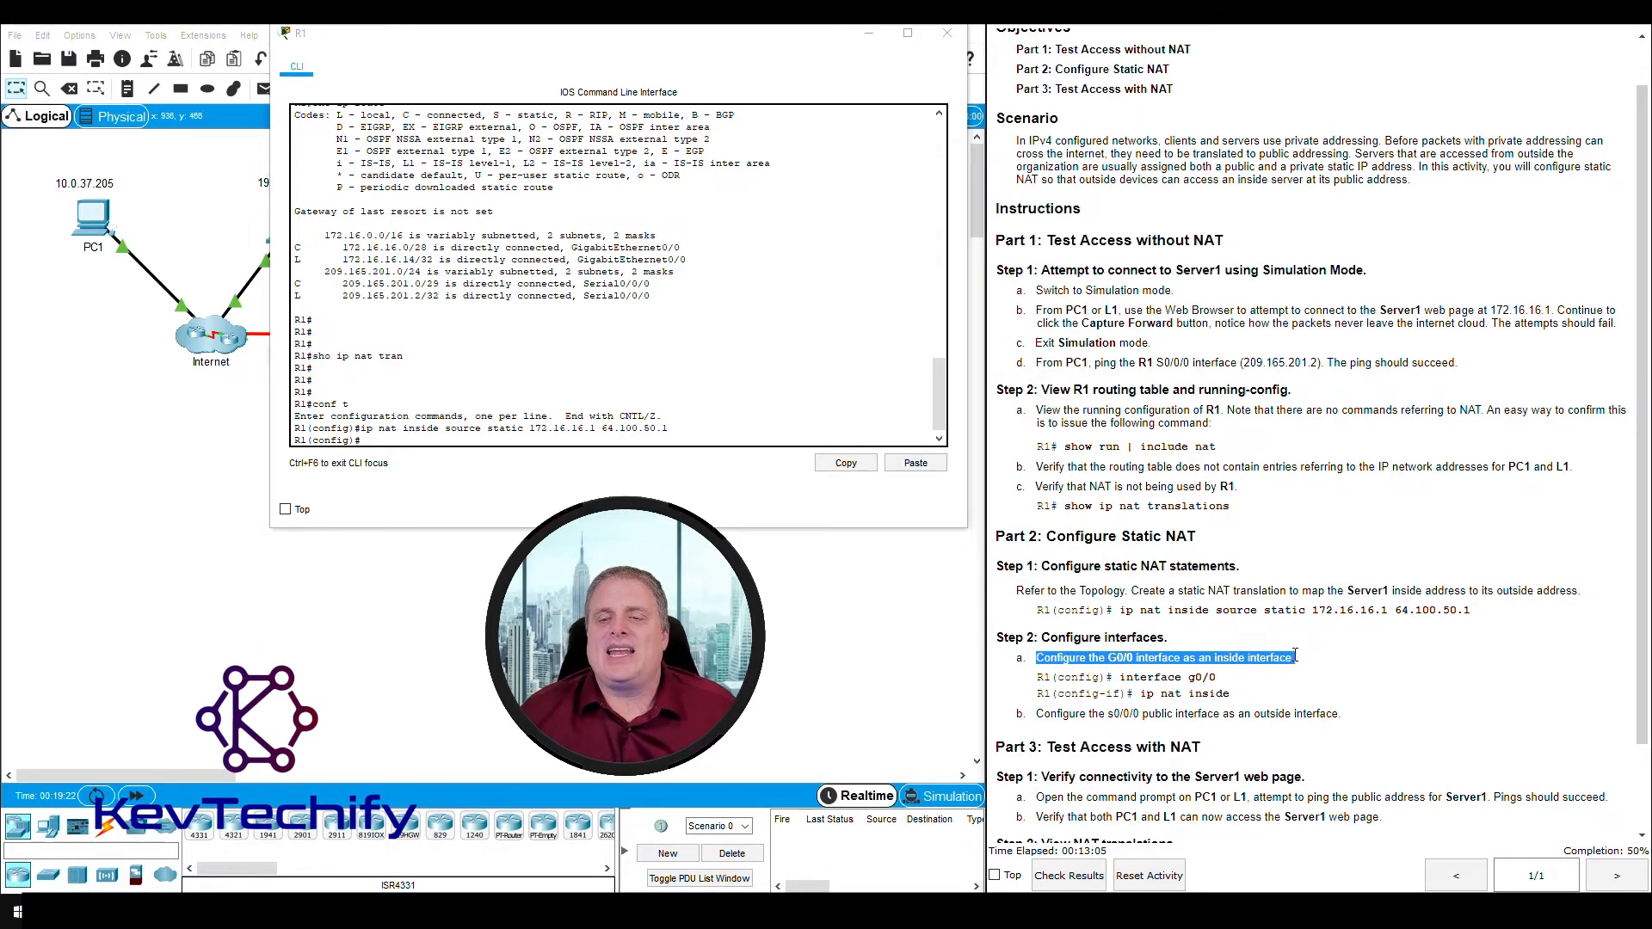
# - Configure R1's G0/0 as the inside NAT interface with "int g0/0" and "ip nat inside"
pyautogui.click(660, 438)
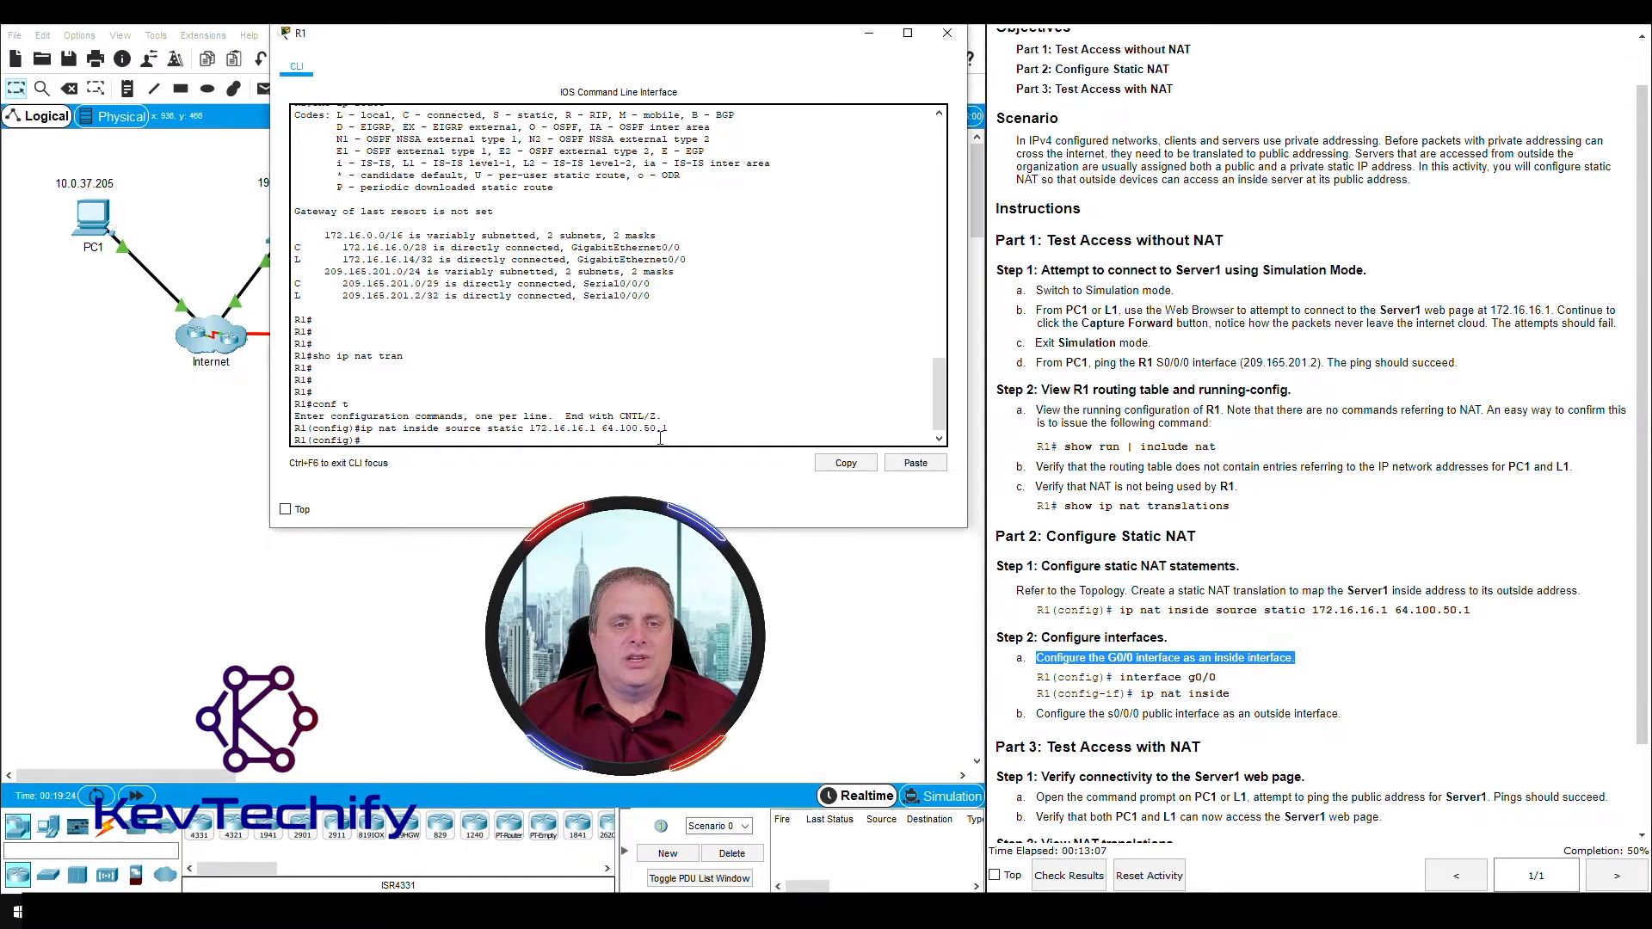
pyautogui.press('Return')
pyautogui.press('Return')
pyautogui.press('Return')
pyautogui.press('Return')
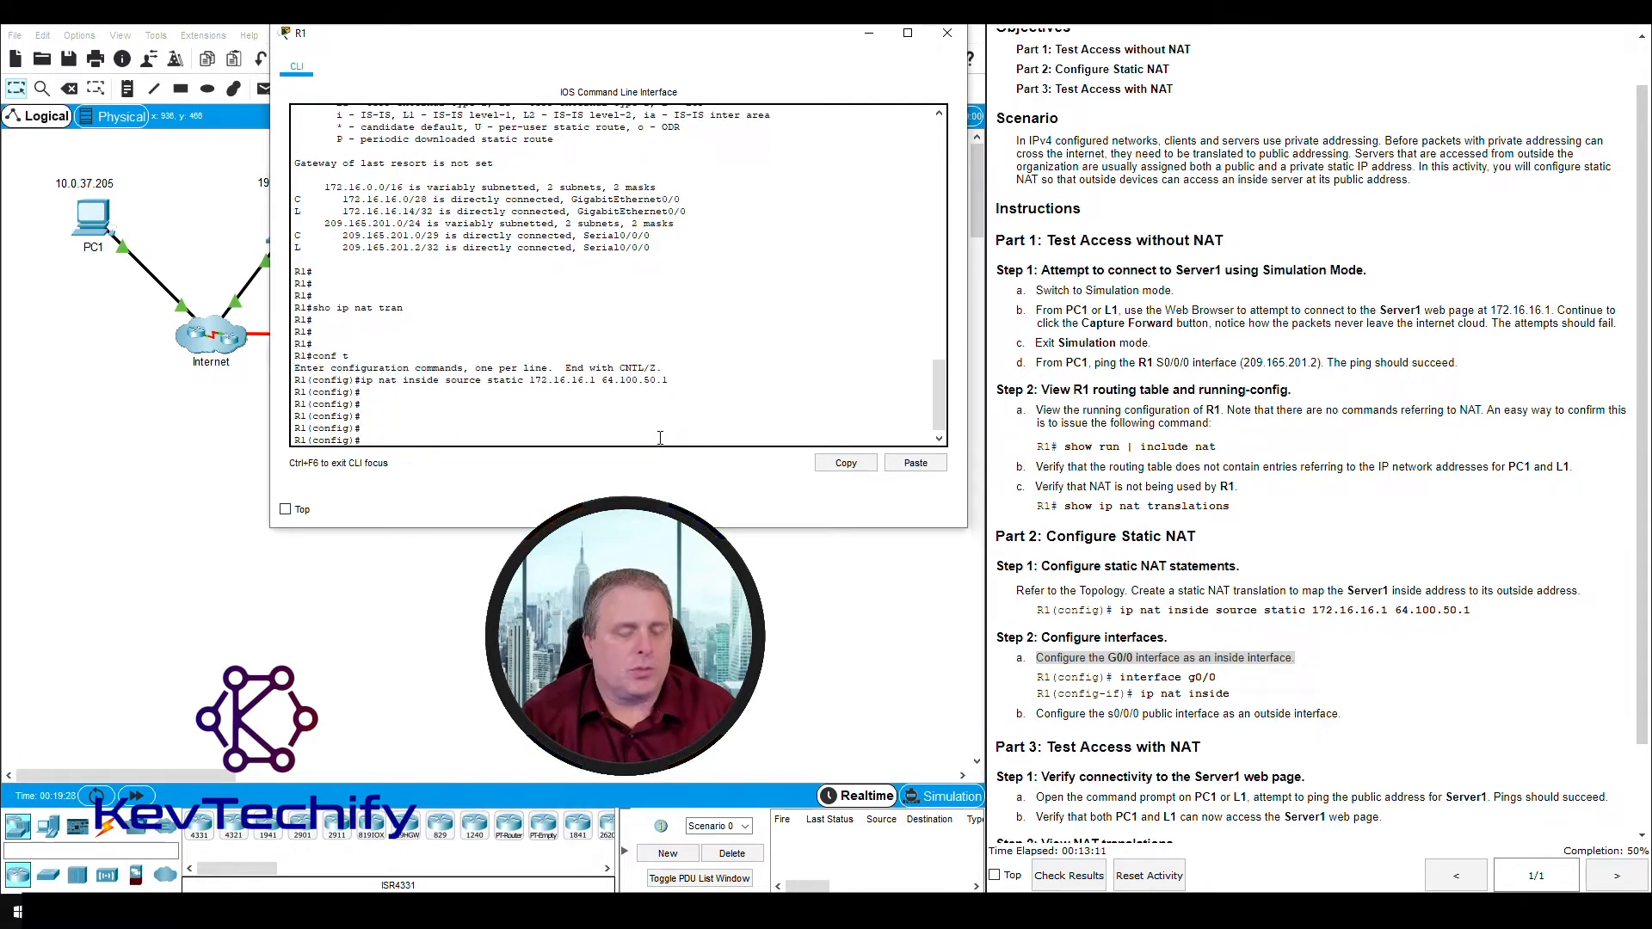
pyautogui.write('int')
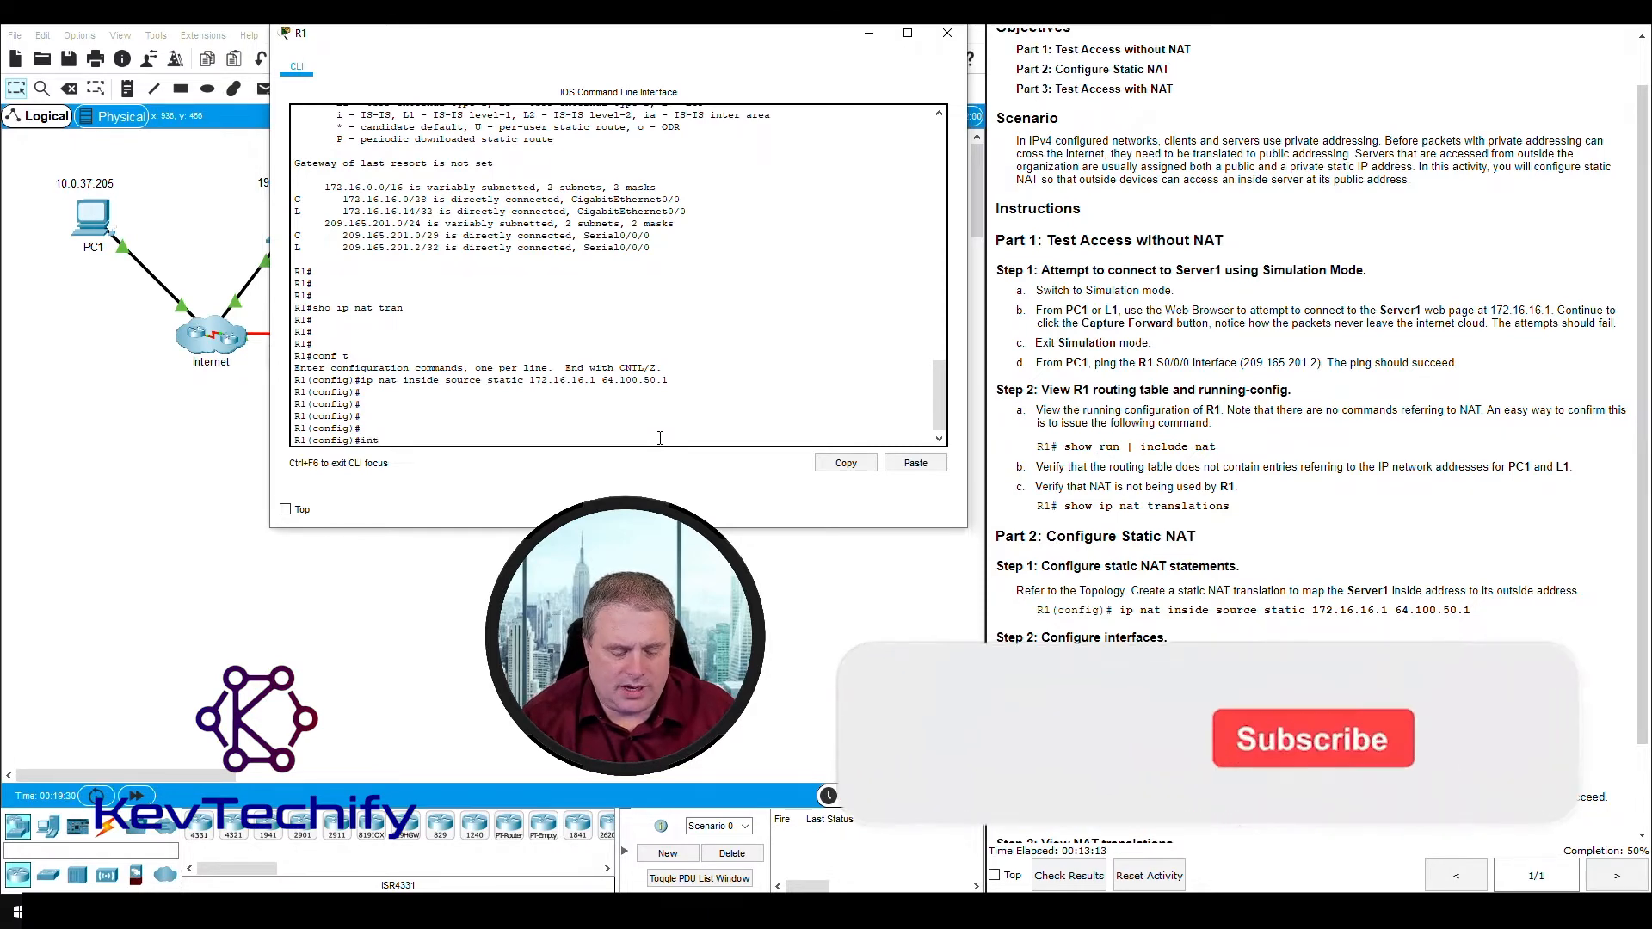
pyautogui.write(' g0/0')
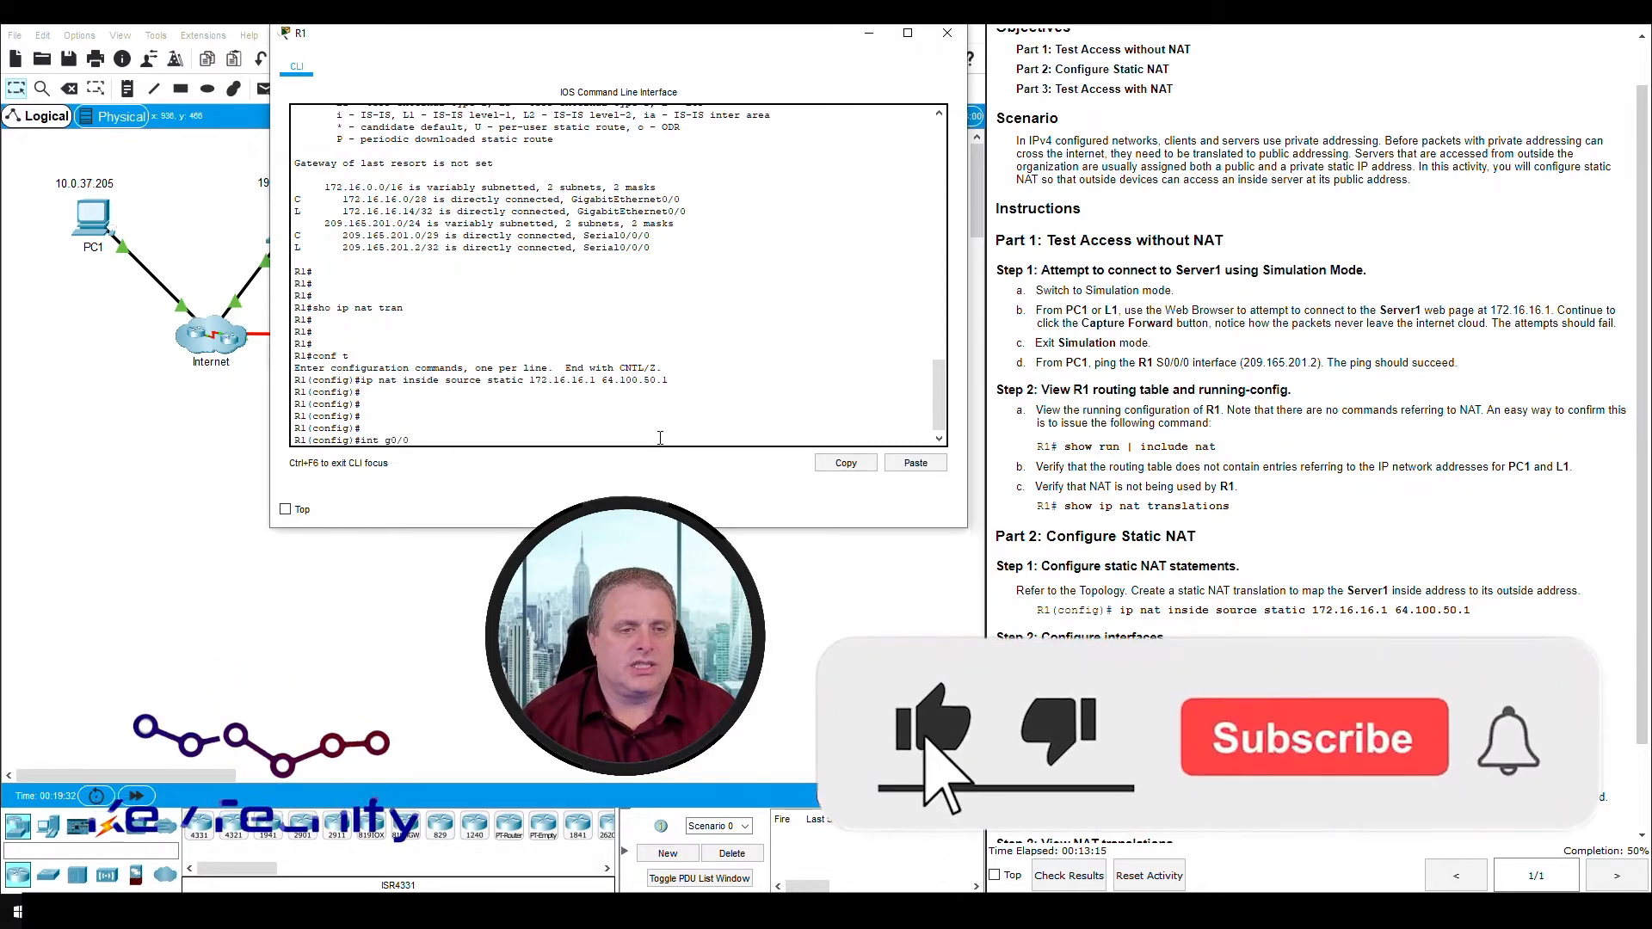
pyautogui.press('Return')
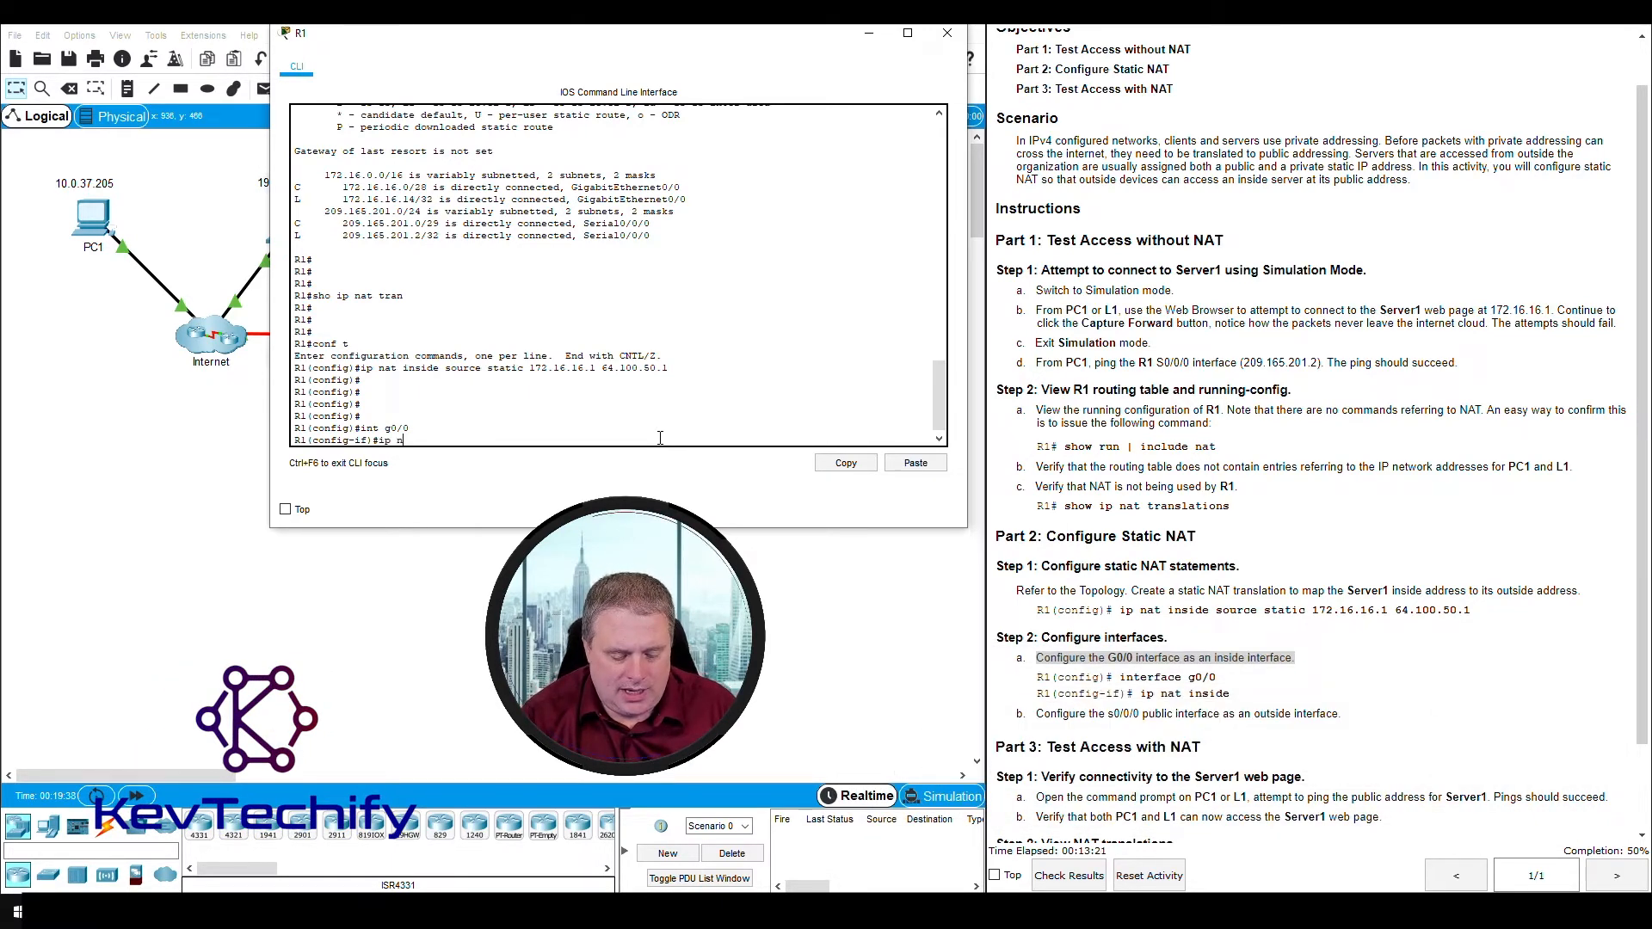
pyautogui.write('ip nat inside')
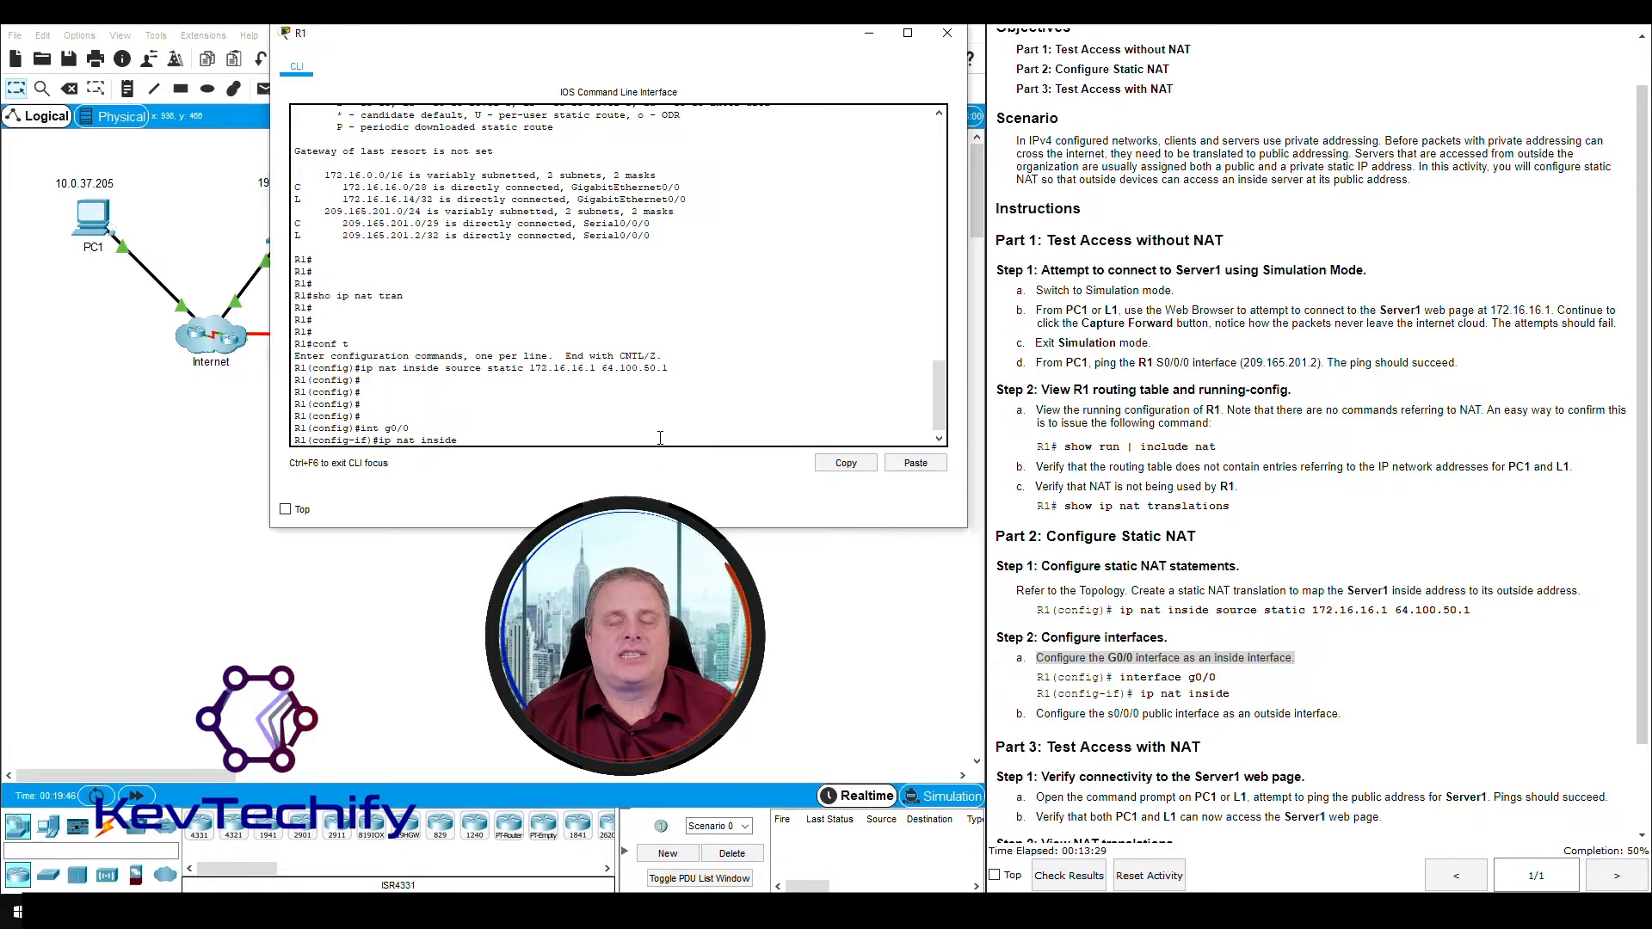
pyautogui.press('Return')
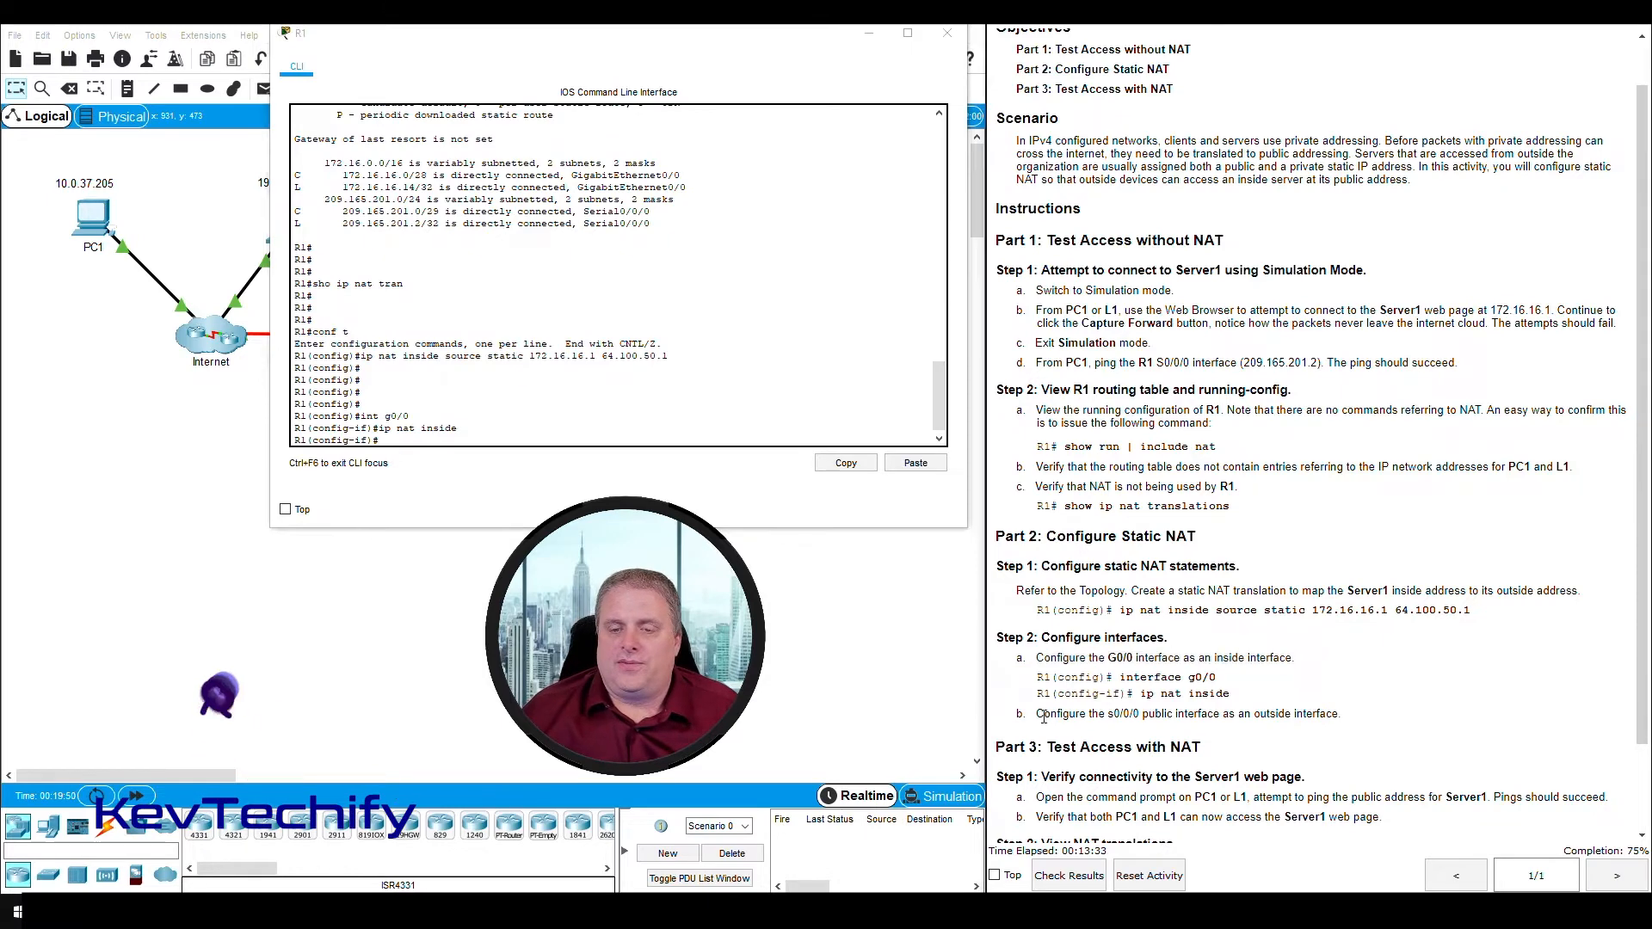
# - Configure R1's S0/0/0 as the outside NAT interface with "int s0/0/0" and "ip nat outside"
pyautogui.moveTo(1036, 714); pyautogui.dragTo(1250, 716)
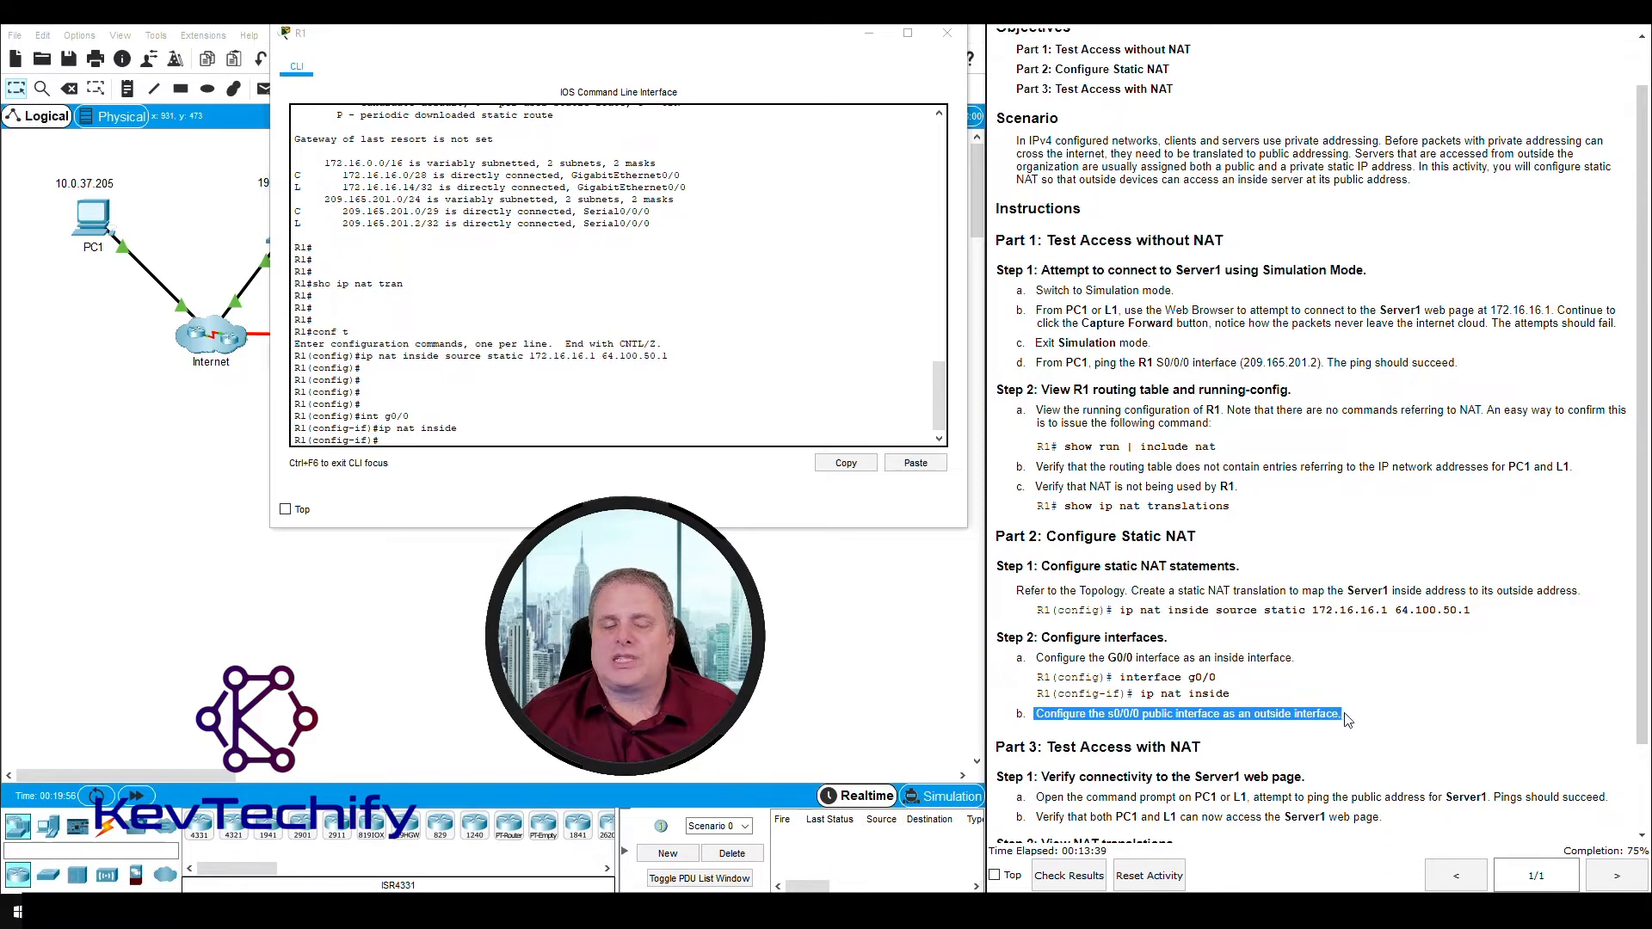
pyautogui.click(434, 443)
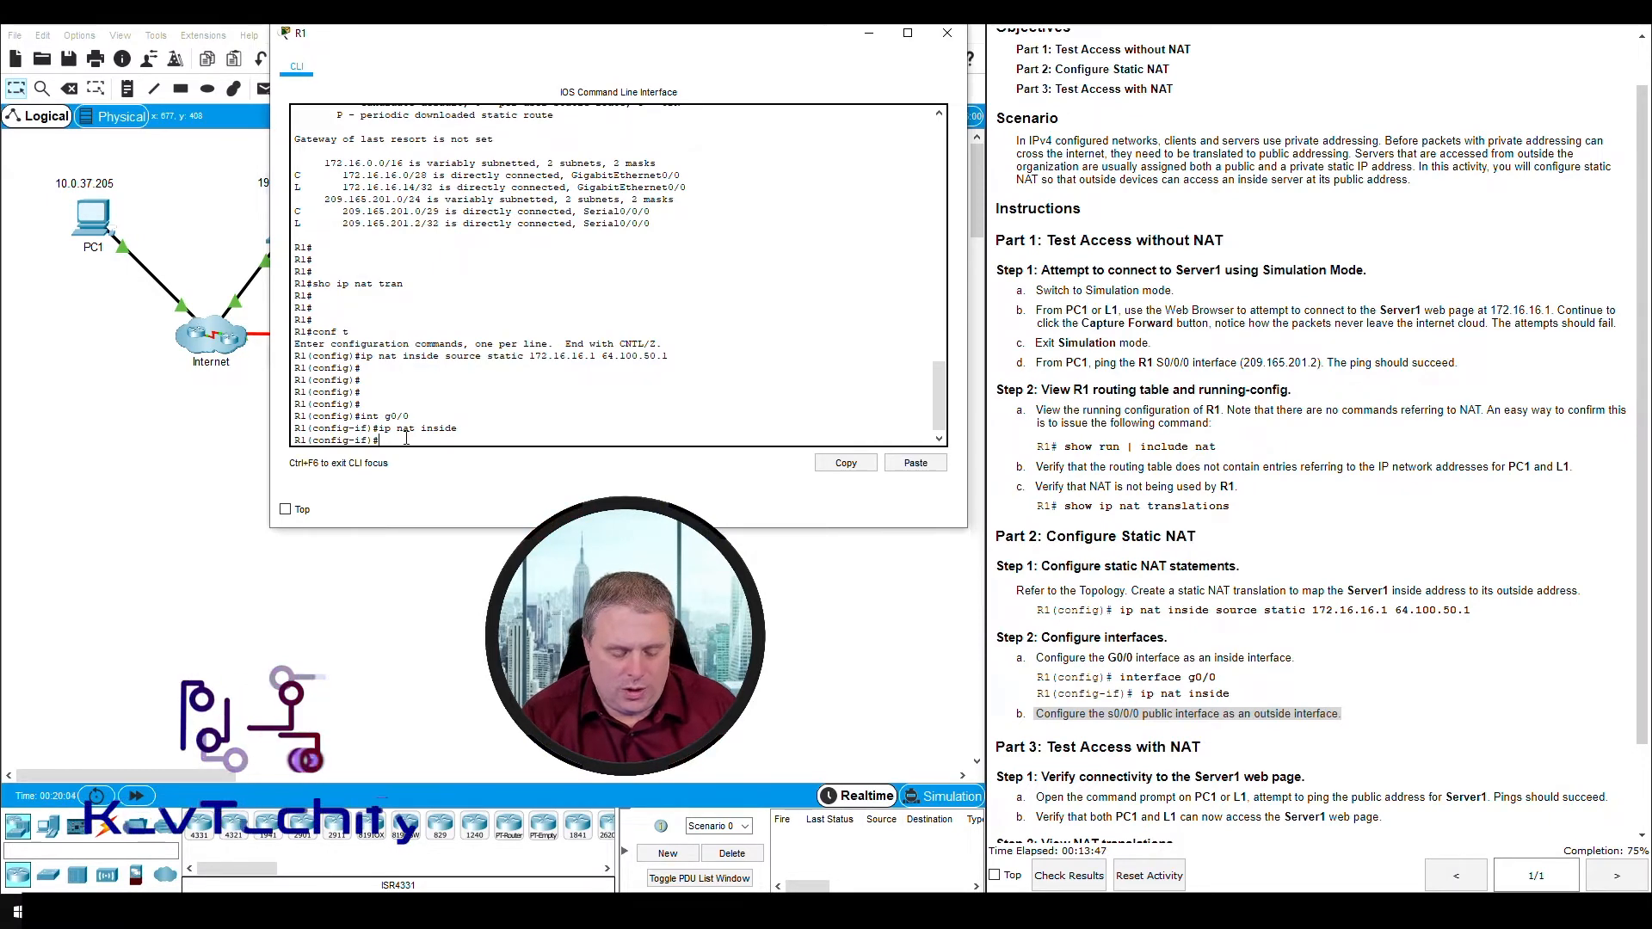
pyautogui.write('int')
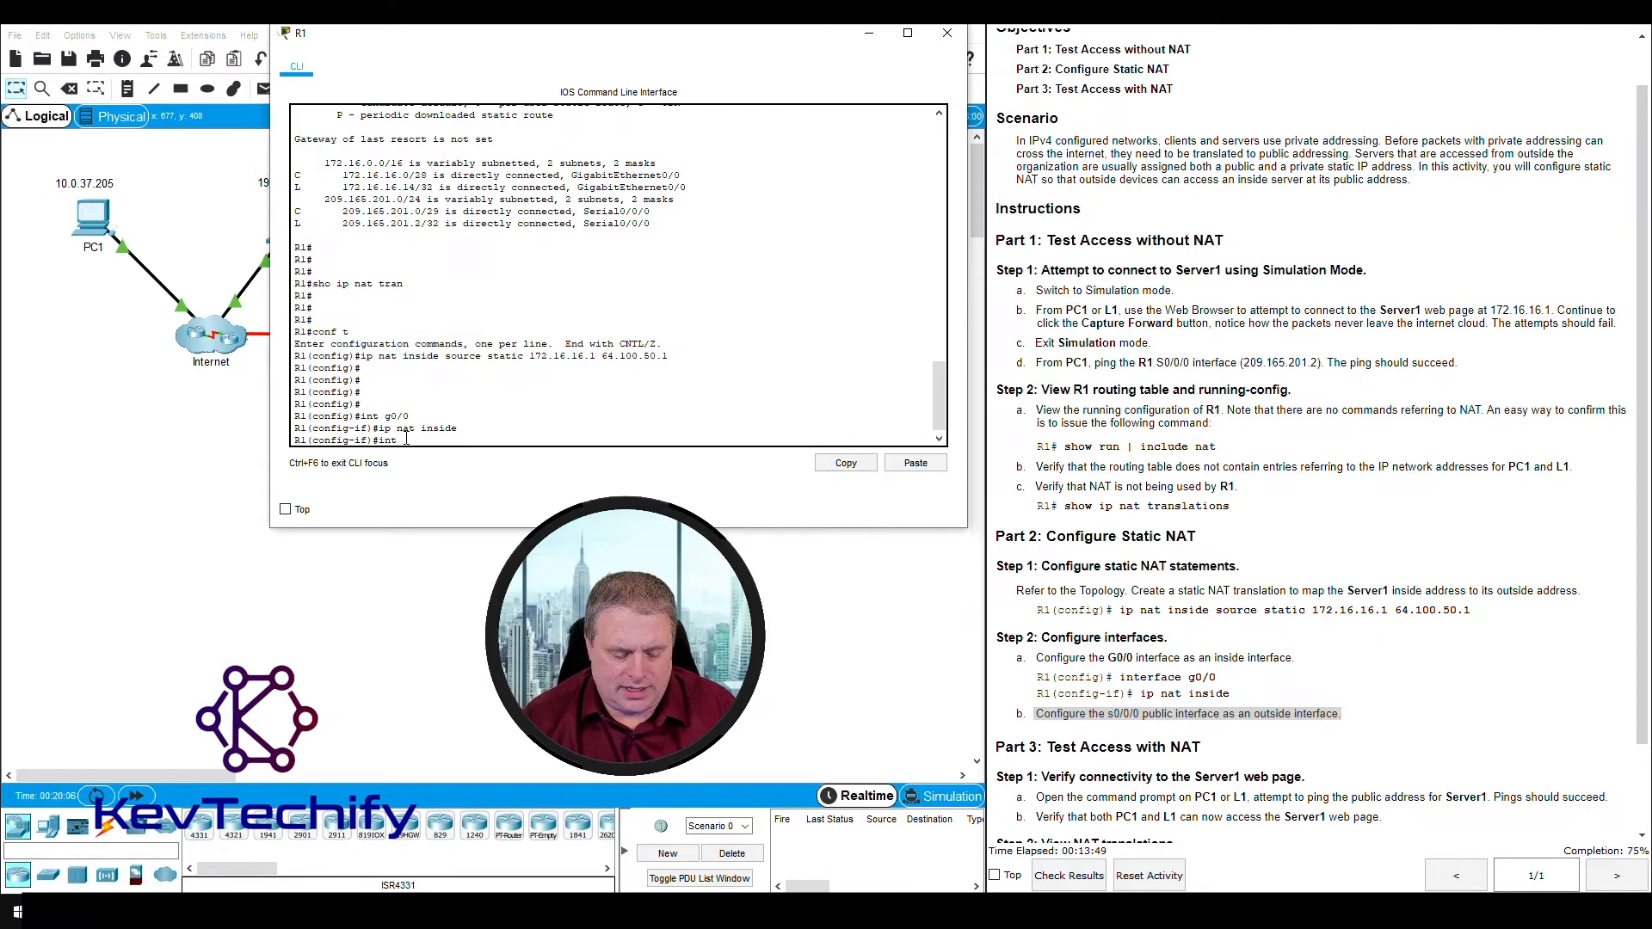
pyautogui.write(' s0/0/')
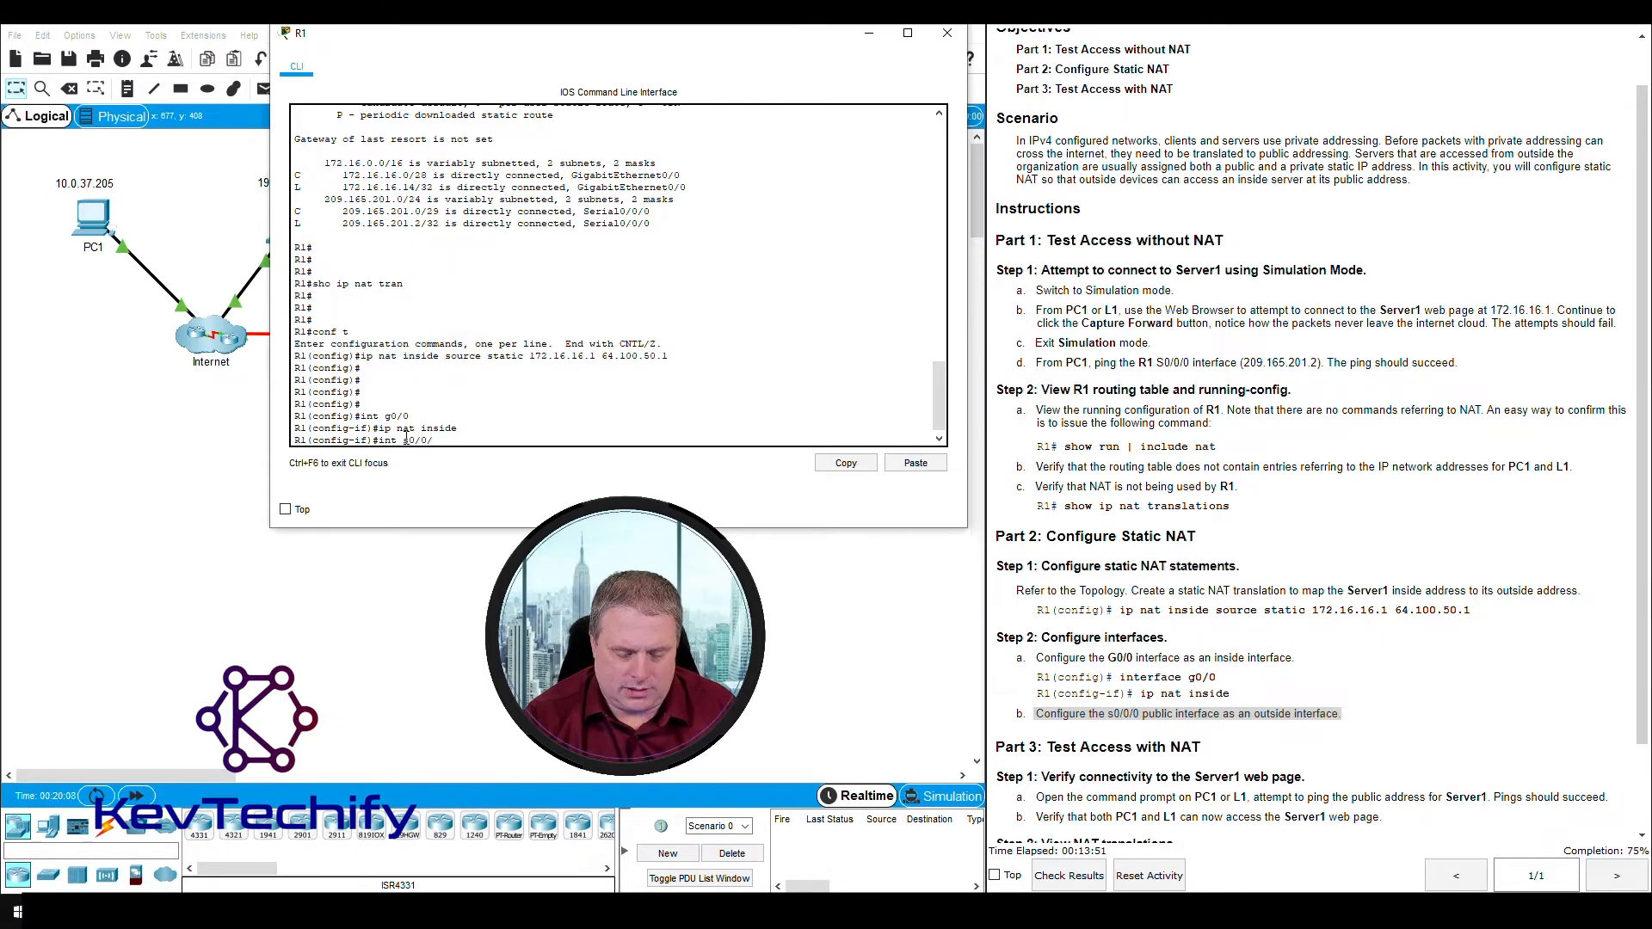
pyautogui.write('0')
pyautogui.press('Return')
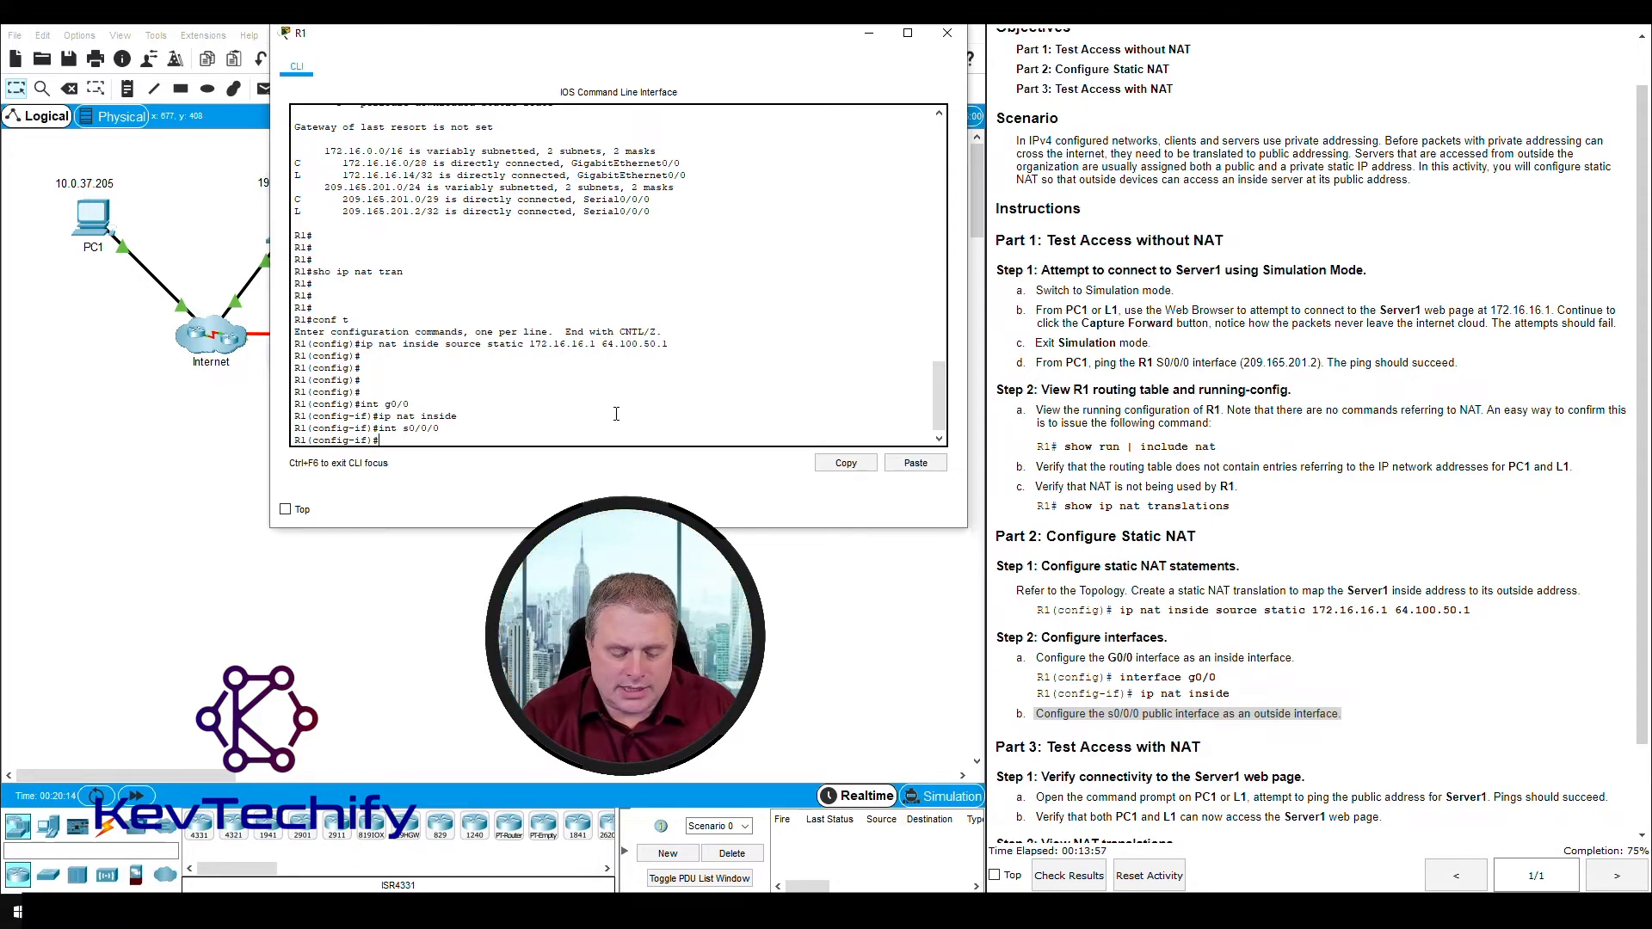
pyautogui.write('ip nat ')
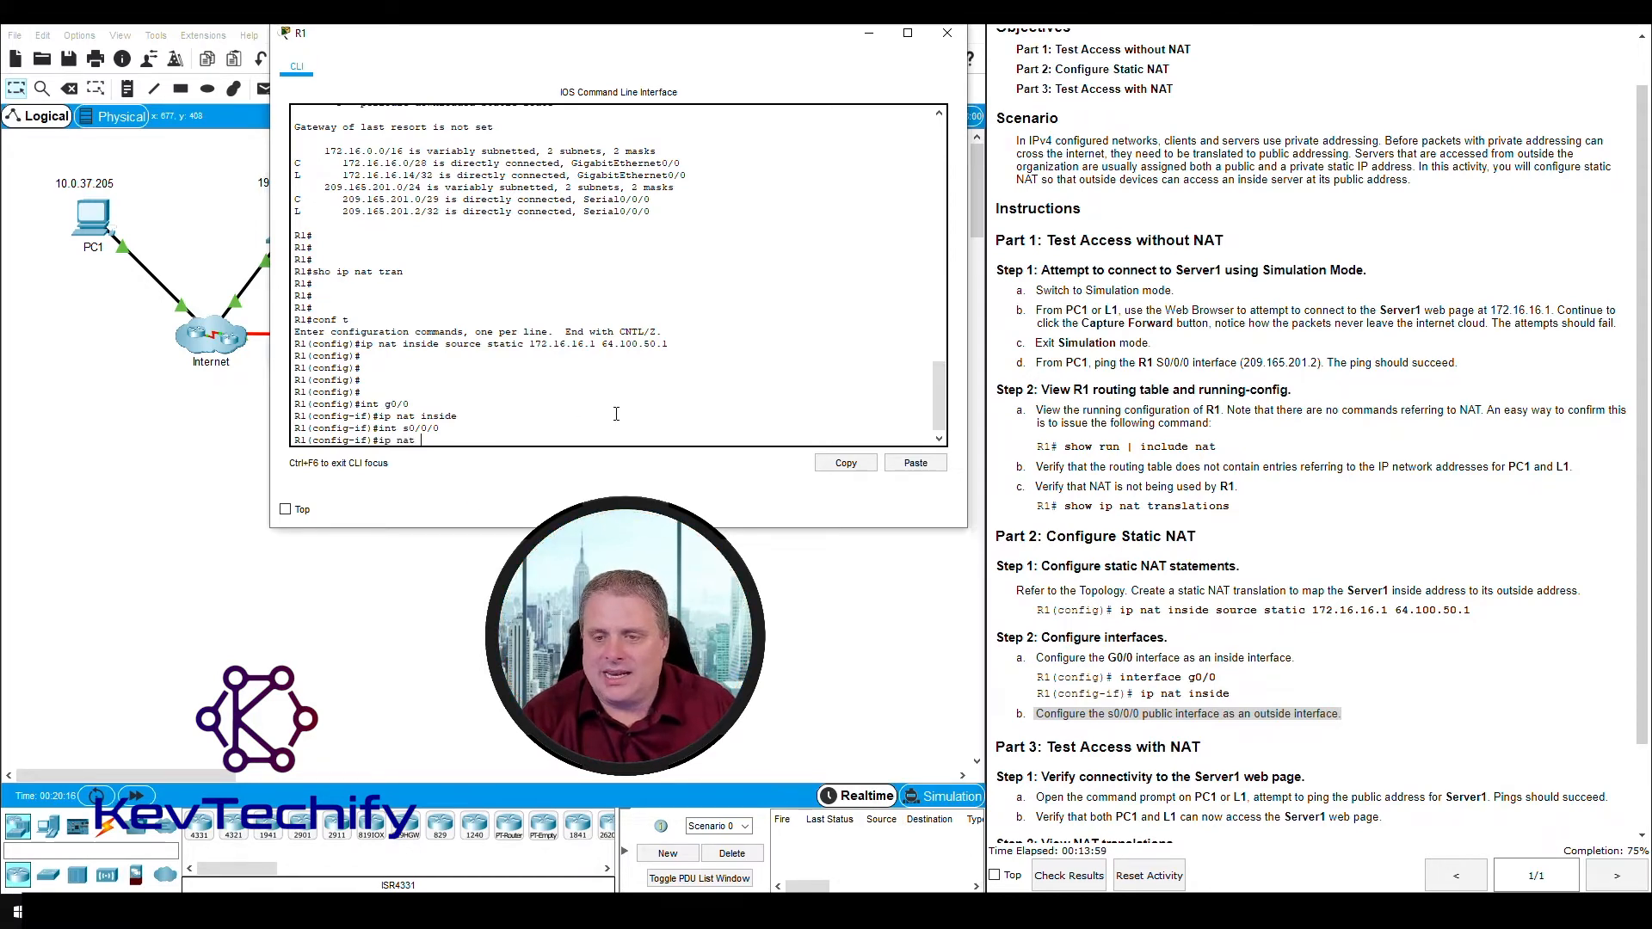
pyautogui.write('outsid')
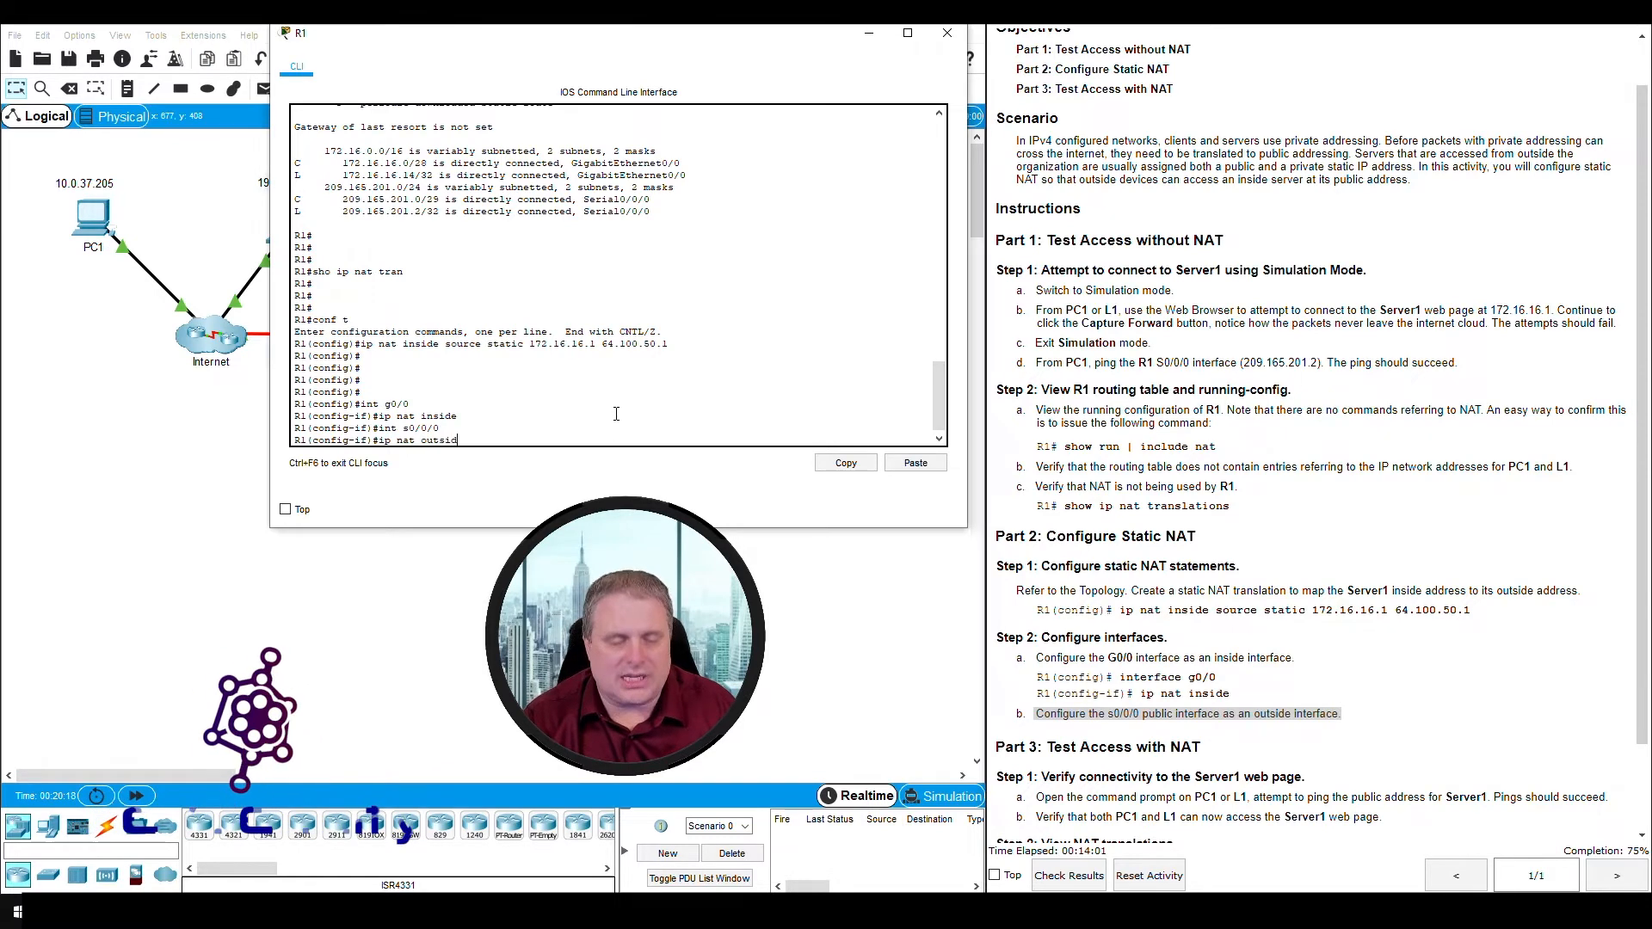
pyautogui.write('e')
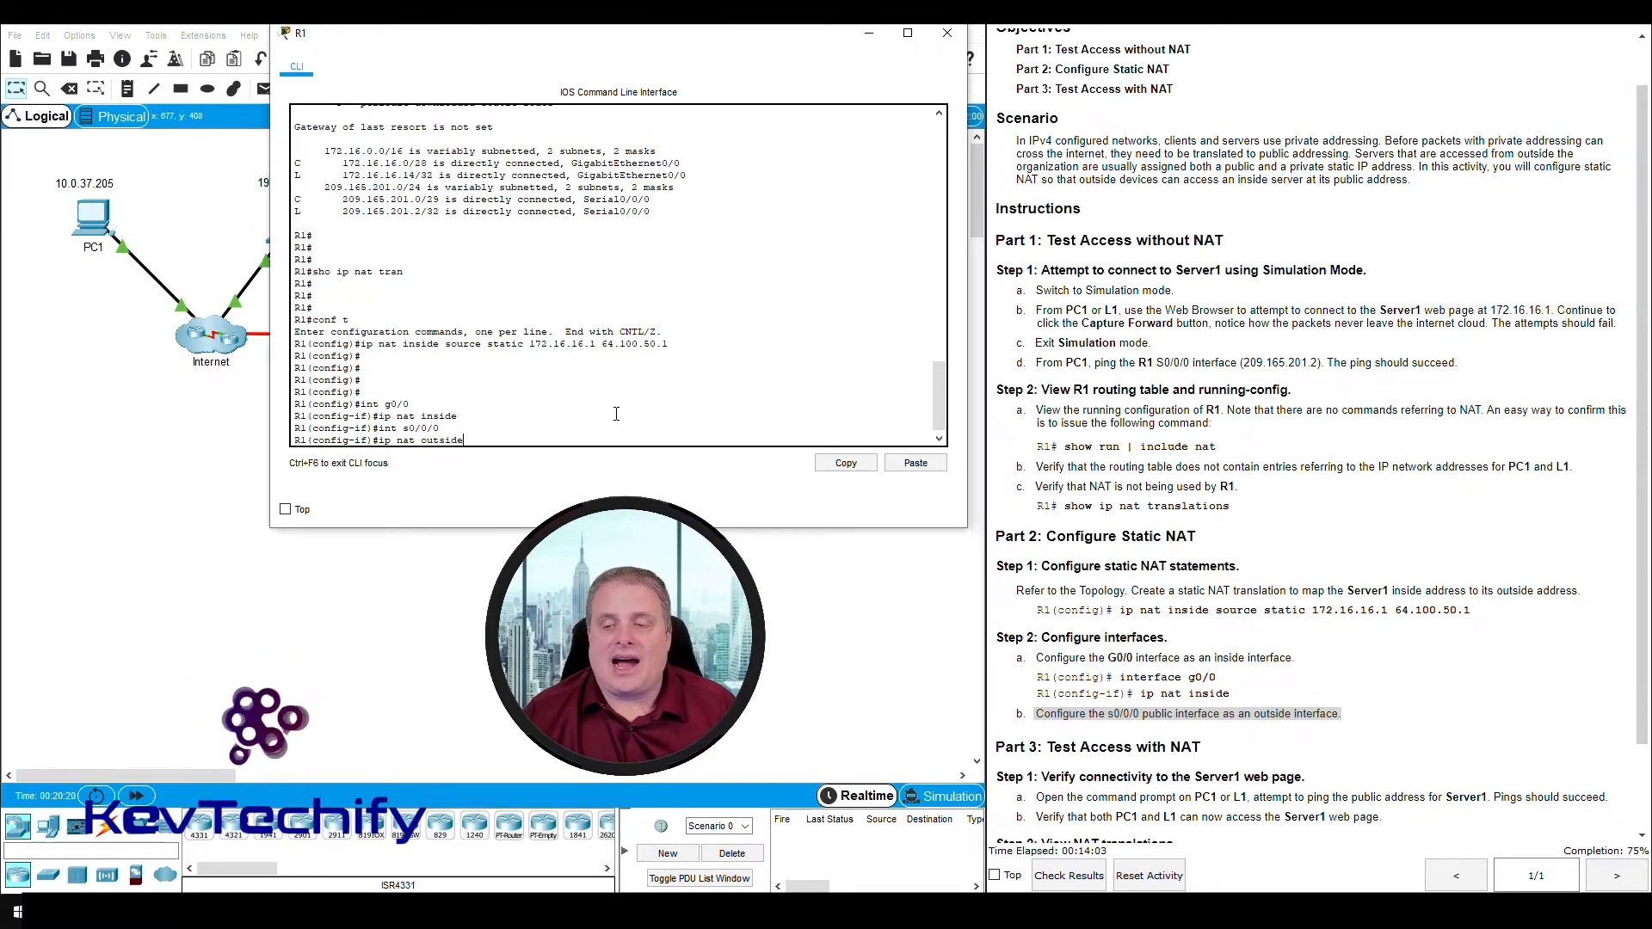
pyautogui.press('Return')
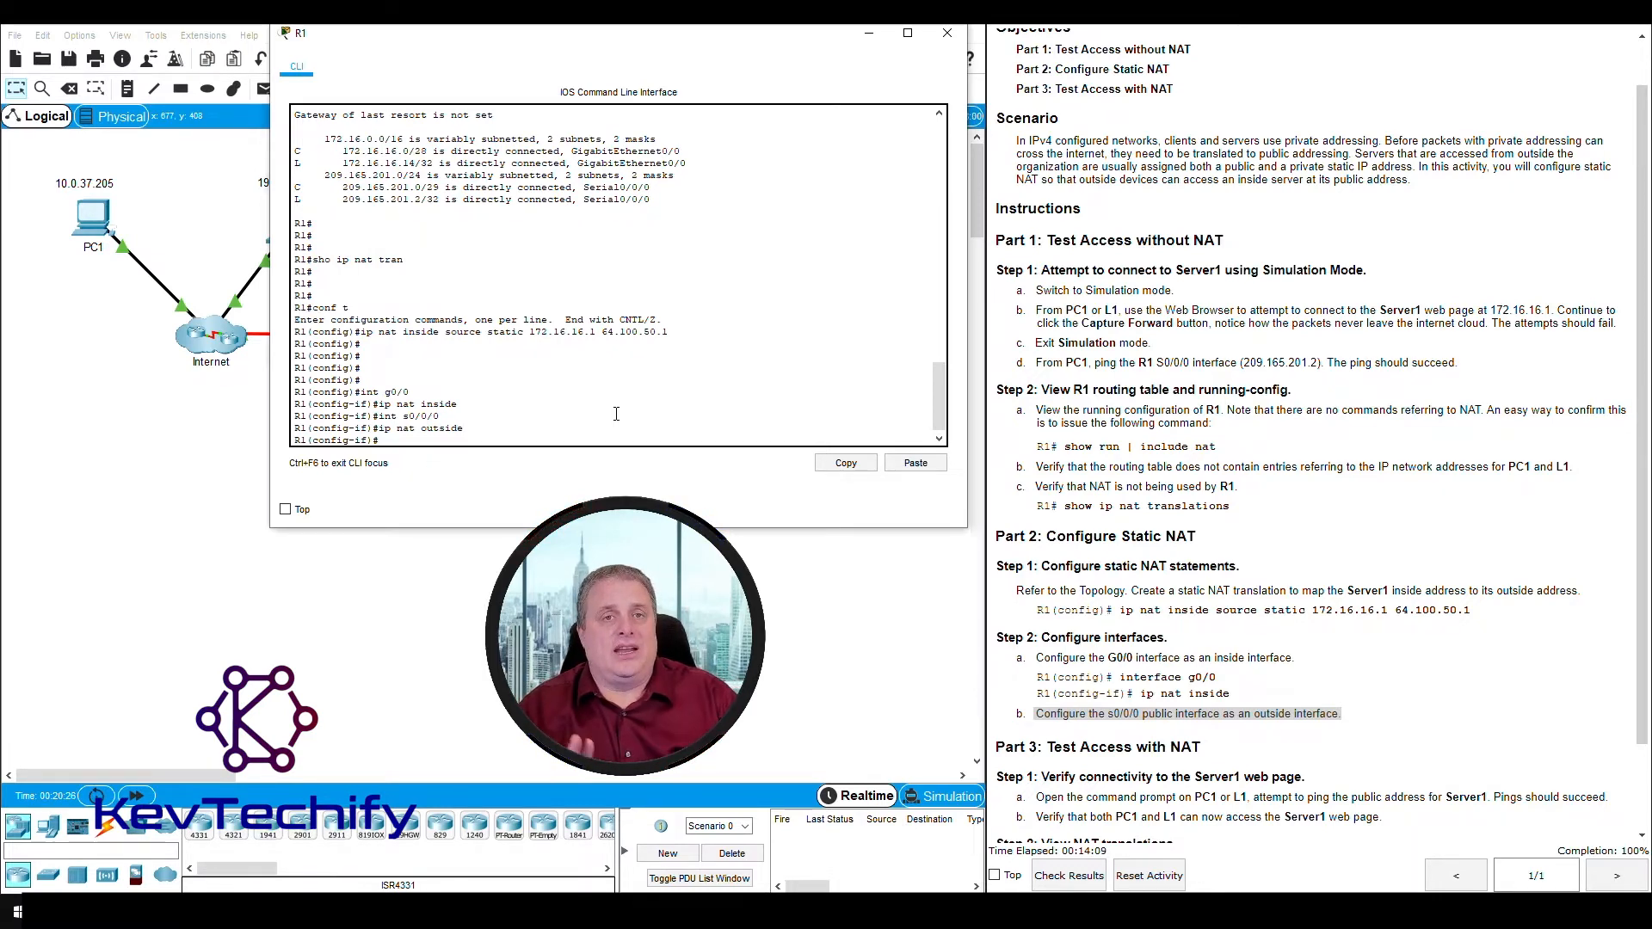
# - Minimize the R1 console and read Part 3 Step 1a on verifying connectivity to Server1
pyautogui.click(868, 39)
pyautogui.scroll(-2, 1205, 411)
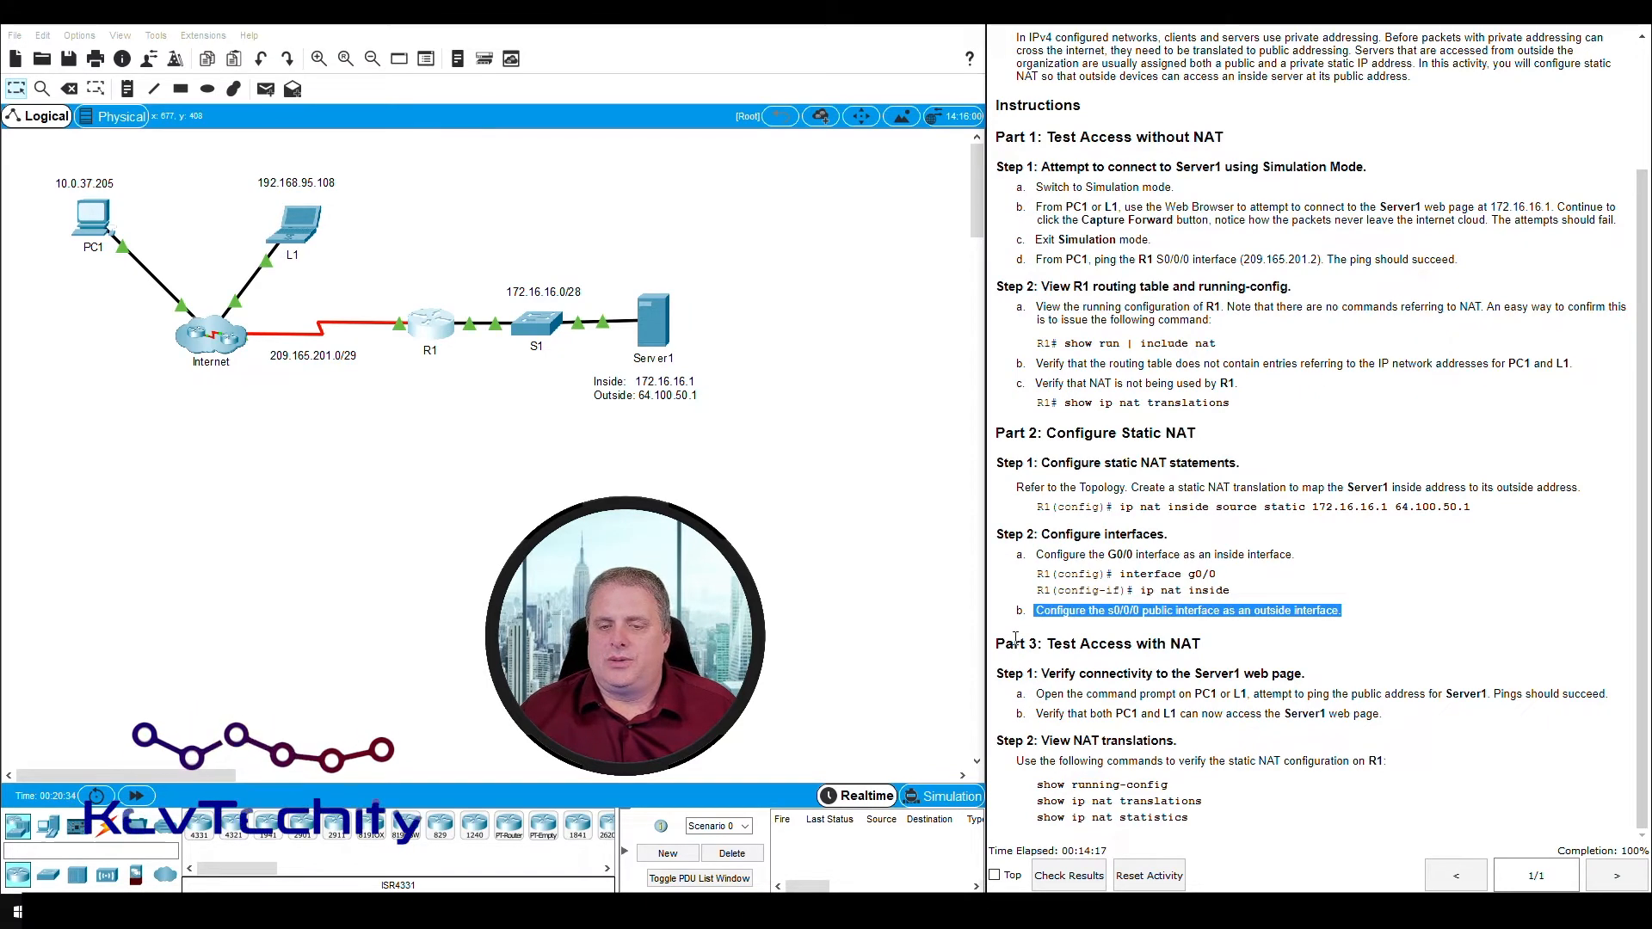
pyautogui.moveTo(1052, 643); pyautogui.dragTo(1206, 644)
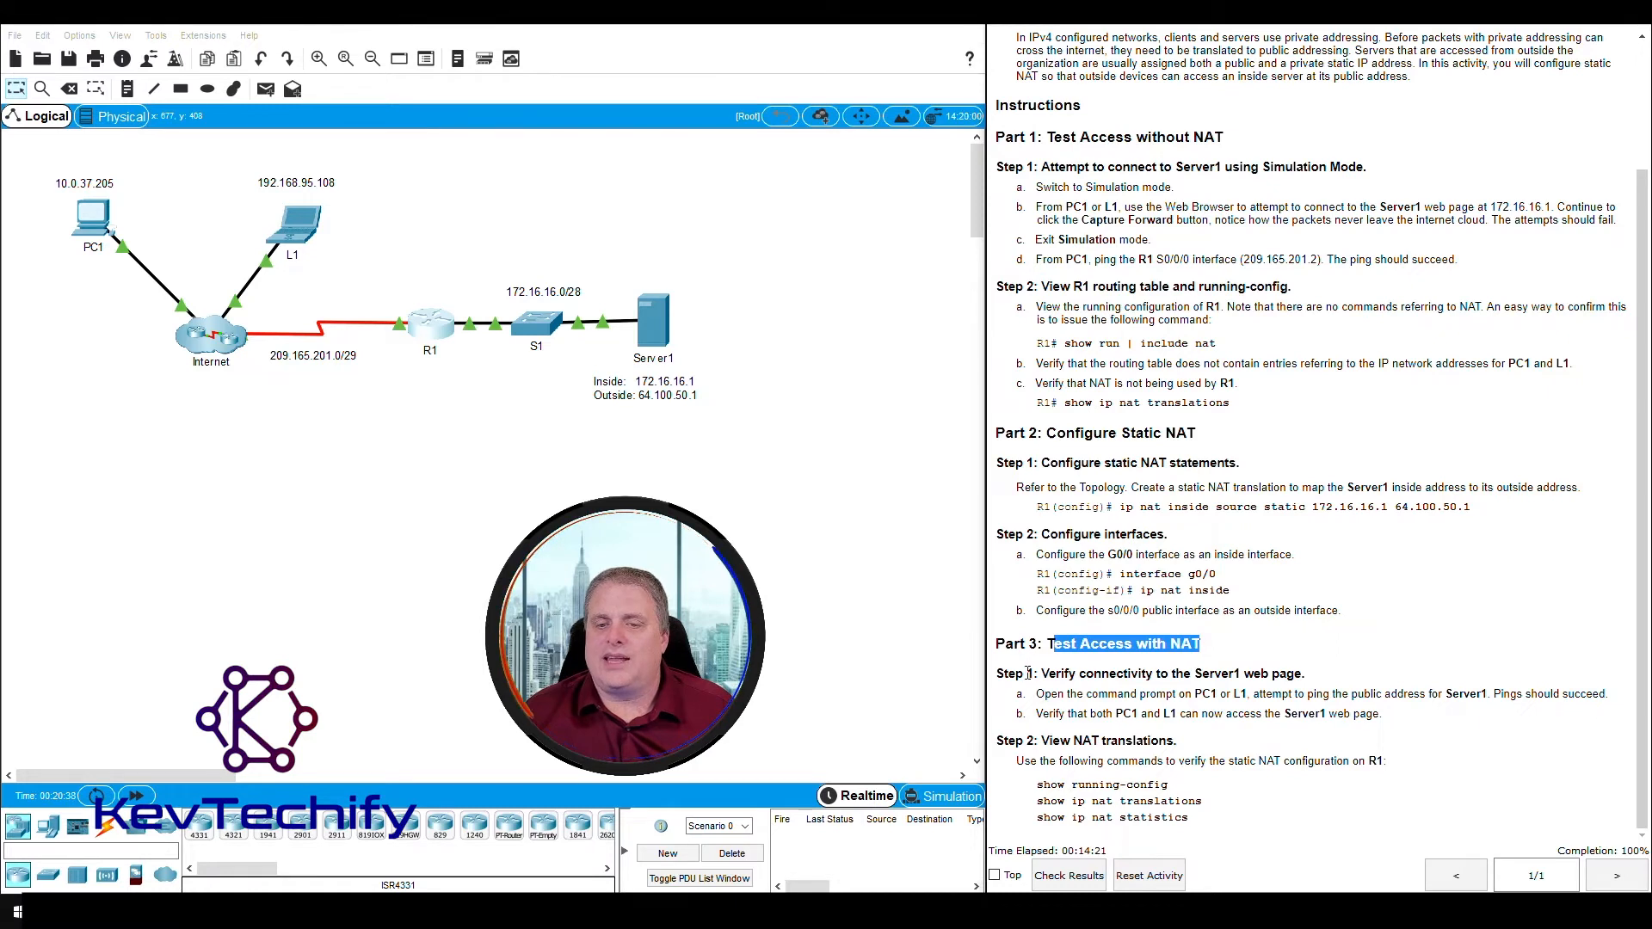
pyautogui.moveTo(1041, 674); pyautogui.dragTo(1321, 674)
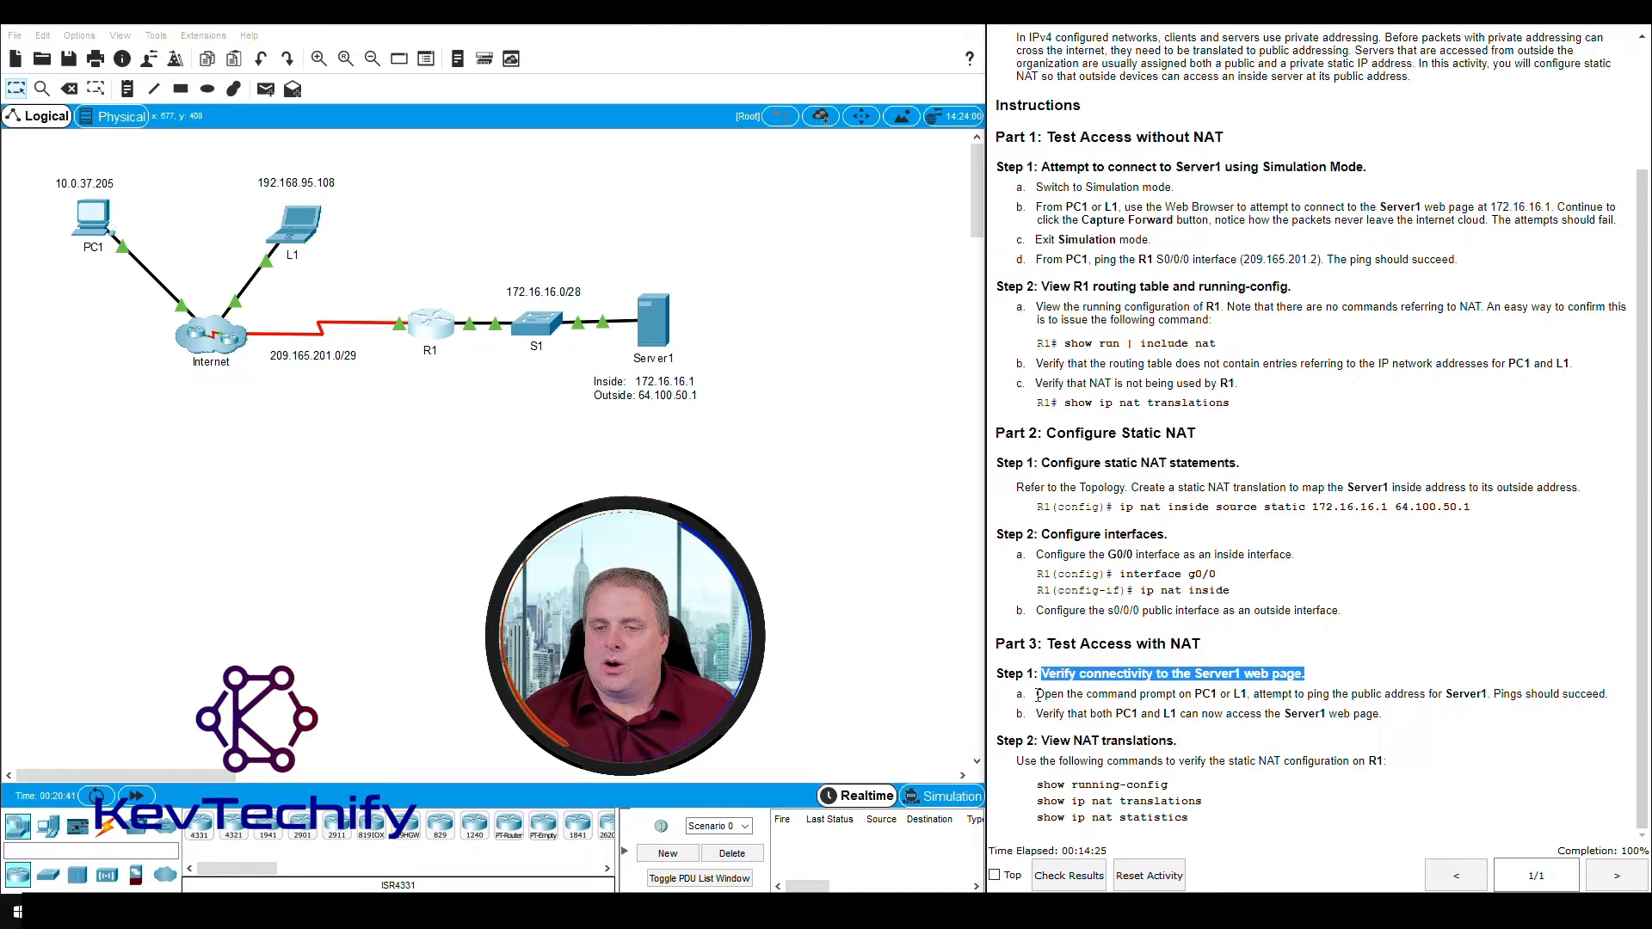
pyautogui.moveTo(1036, 693); pyautogui.dragTo(1609, 693)
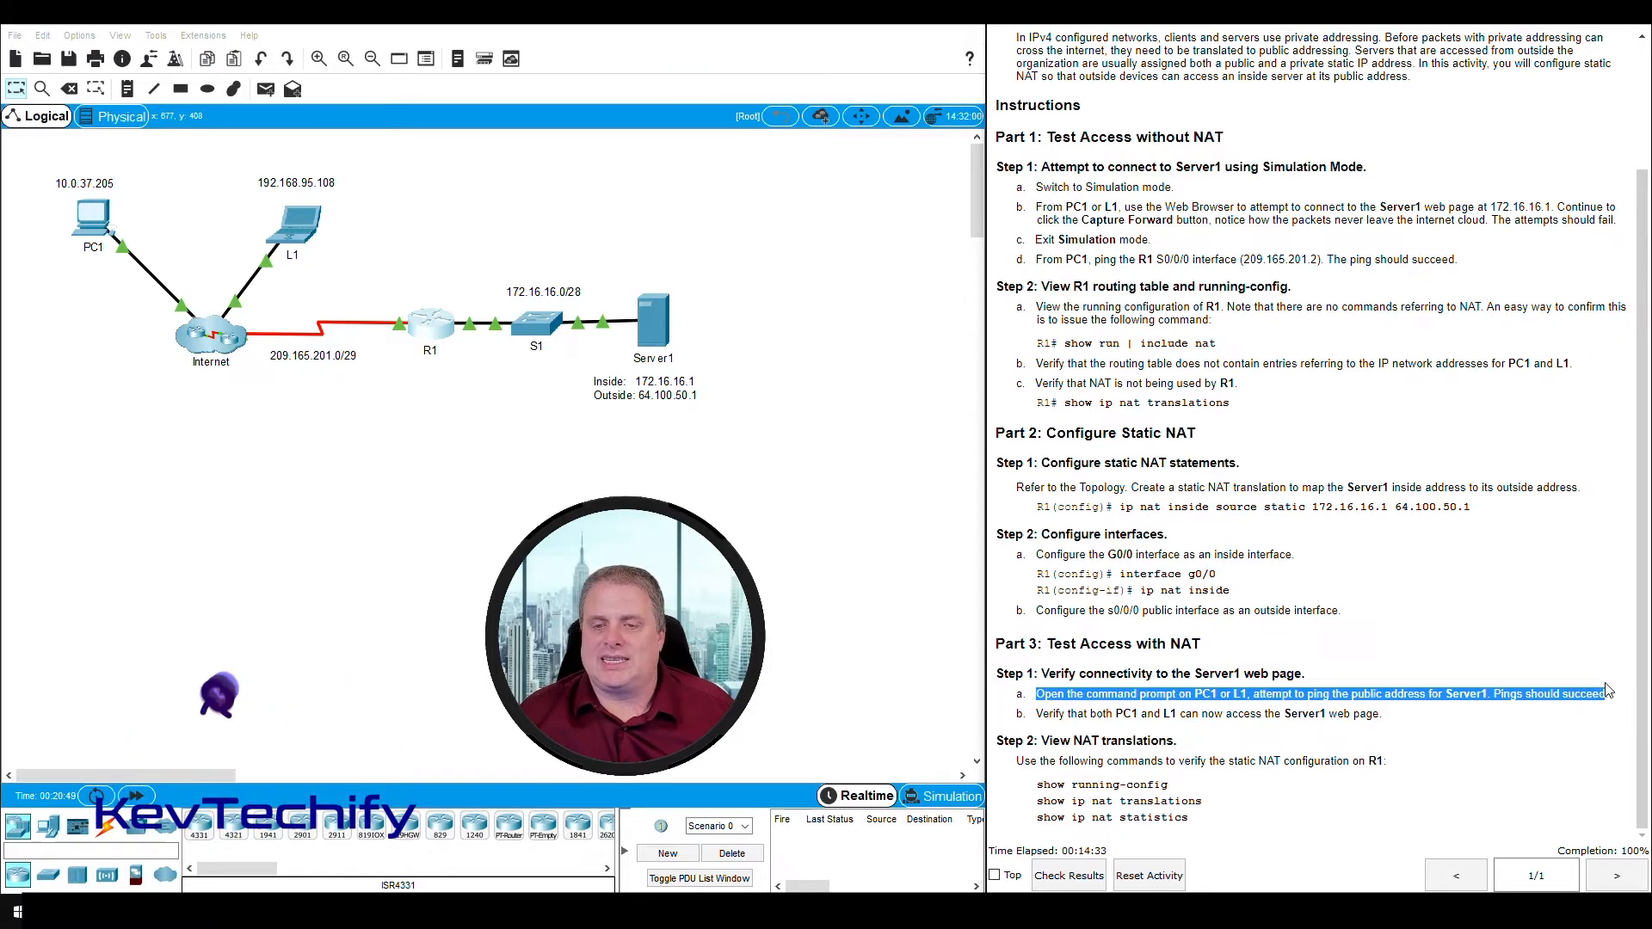
# - Ping Server1's public address from PC1's command prompt with "ping 64.100.50.1"
pyautogui.click(92, 220)
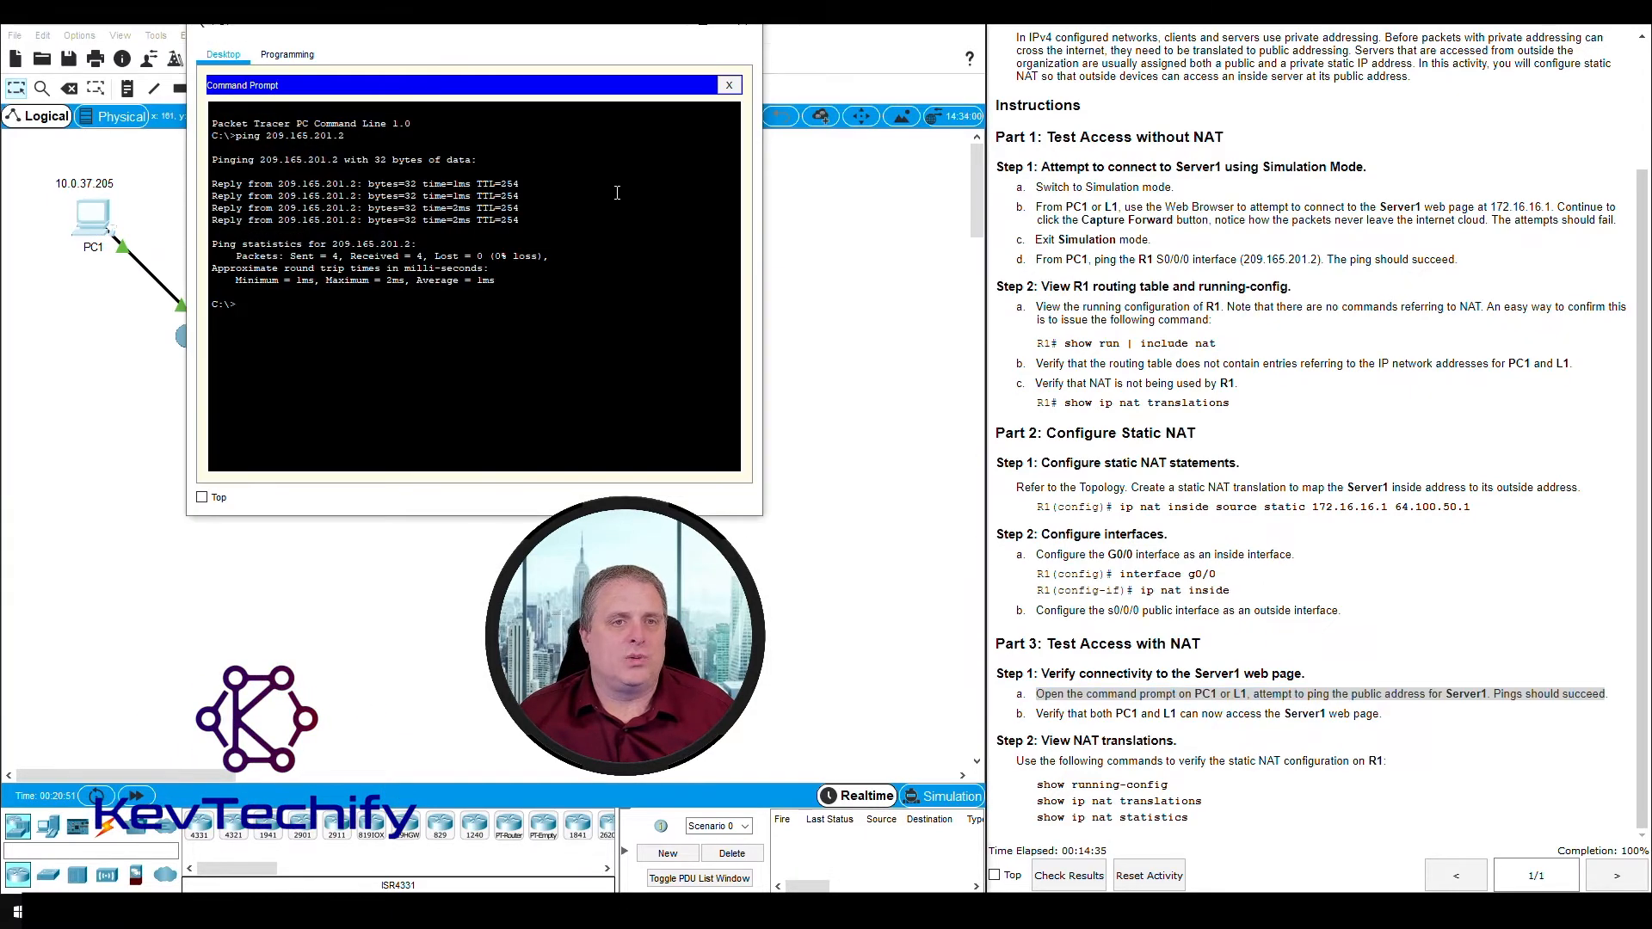
pyautogui.moveTo(532, 39); pyautogui.dragTo(1148, 47)
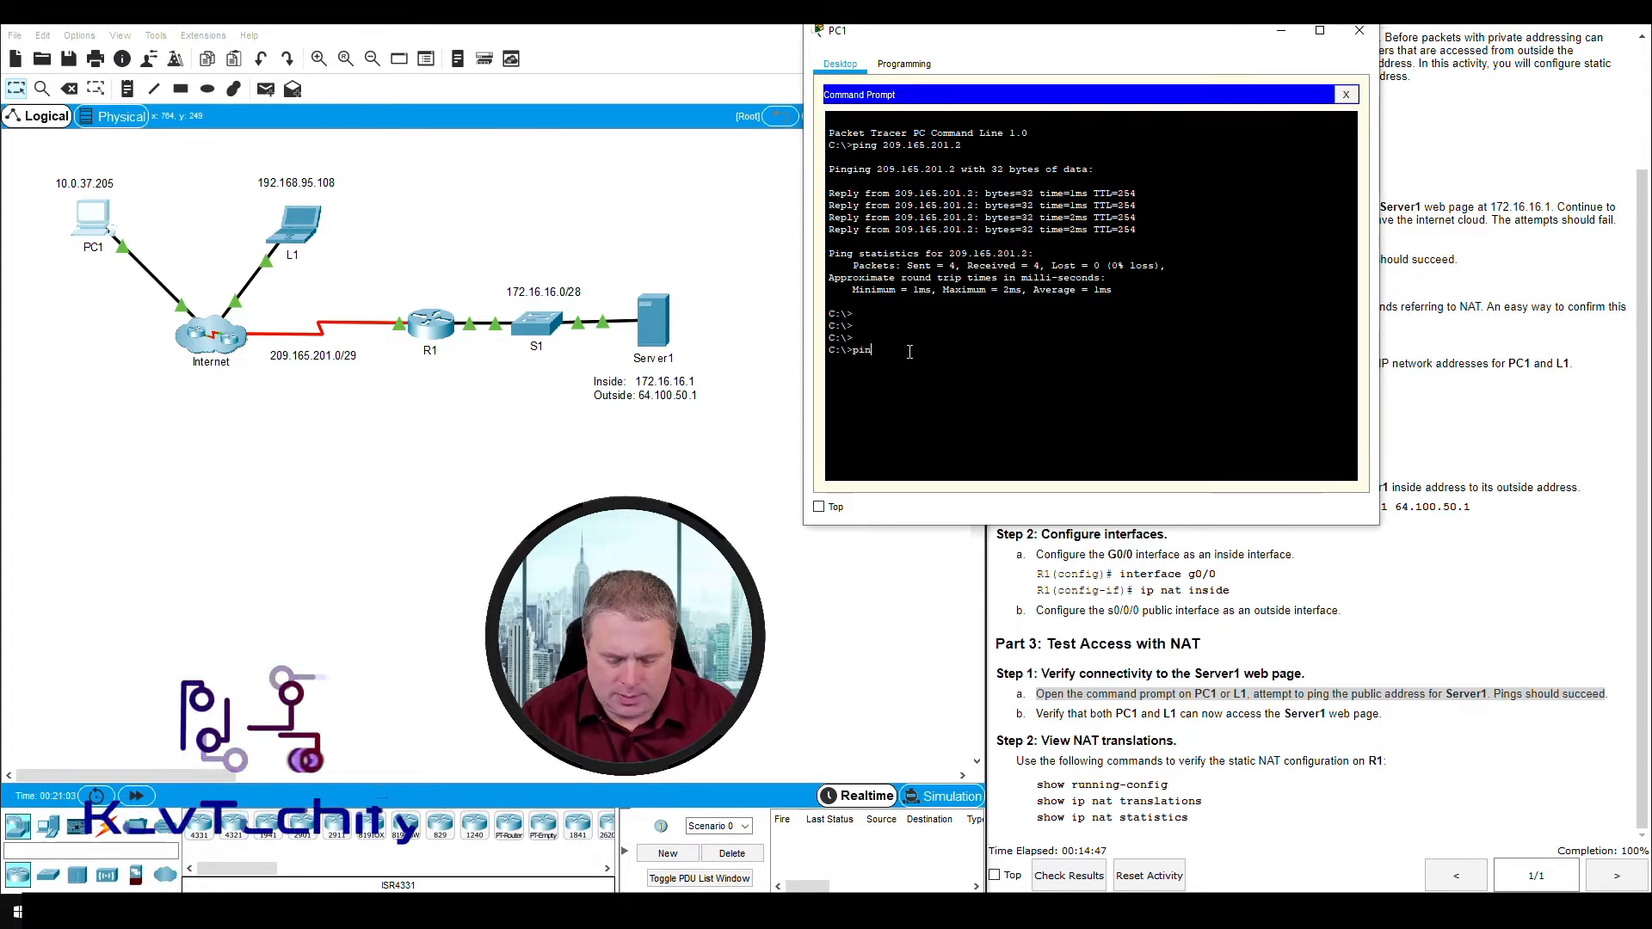
pyautogui.write('ping 64.100.50.')
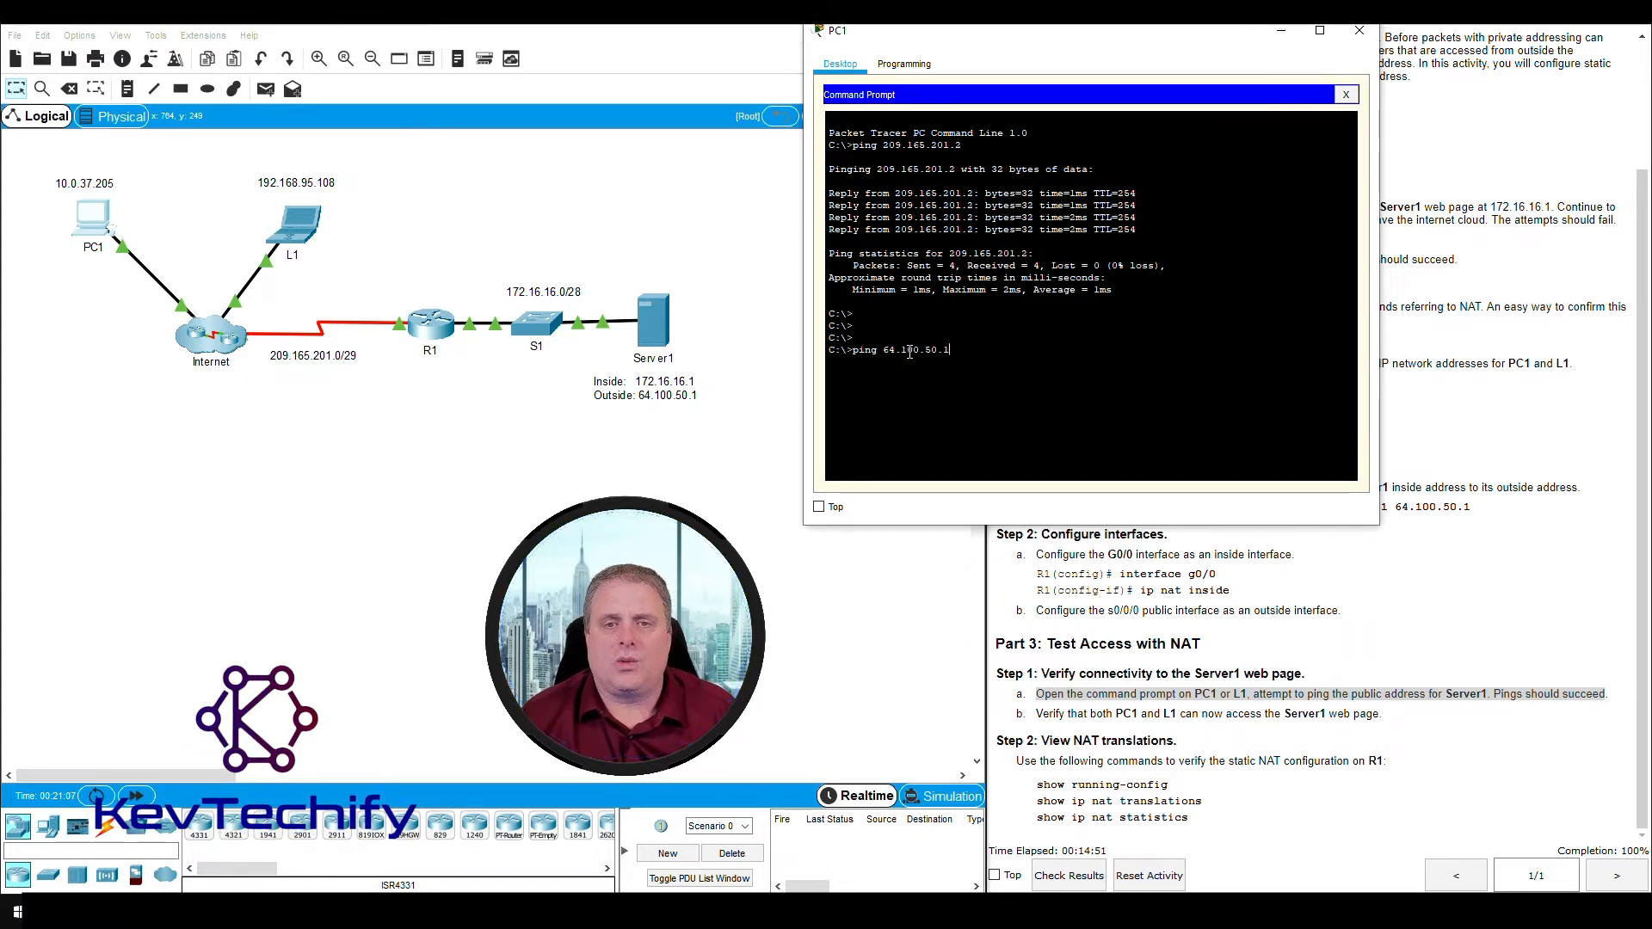
pyautogui.write('1')
pyautogui.press('Return')
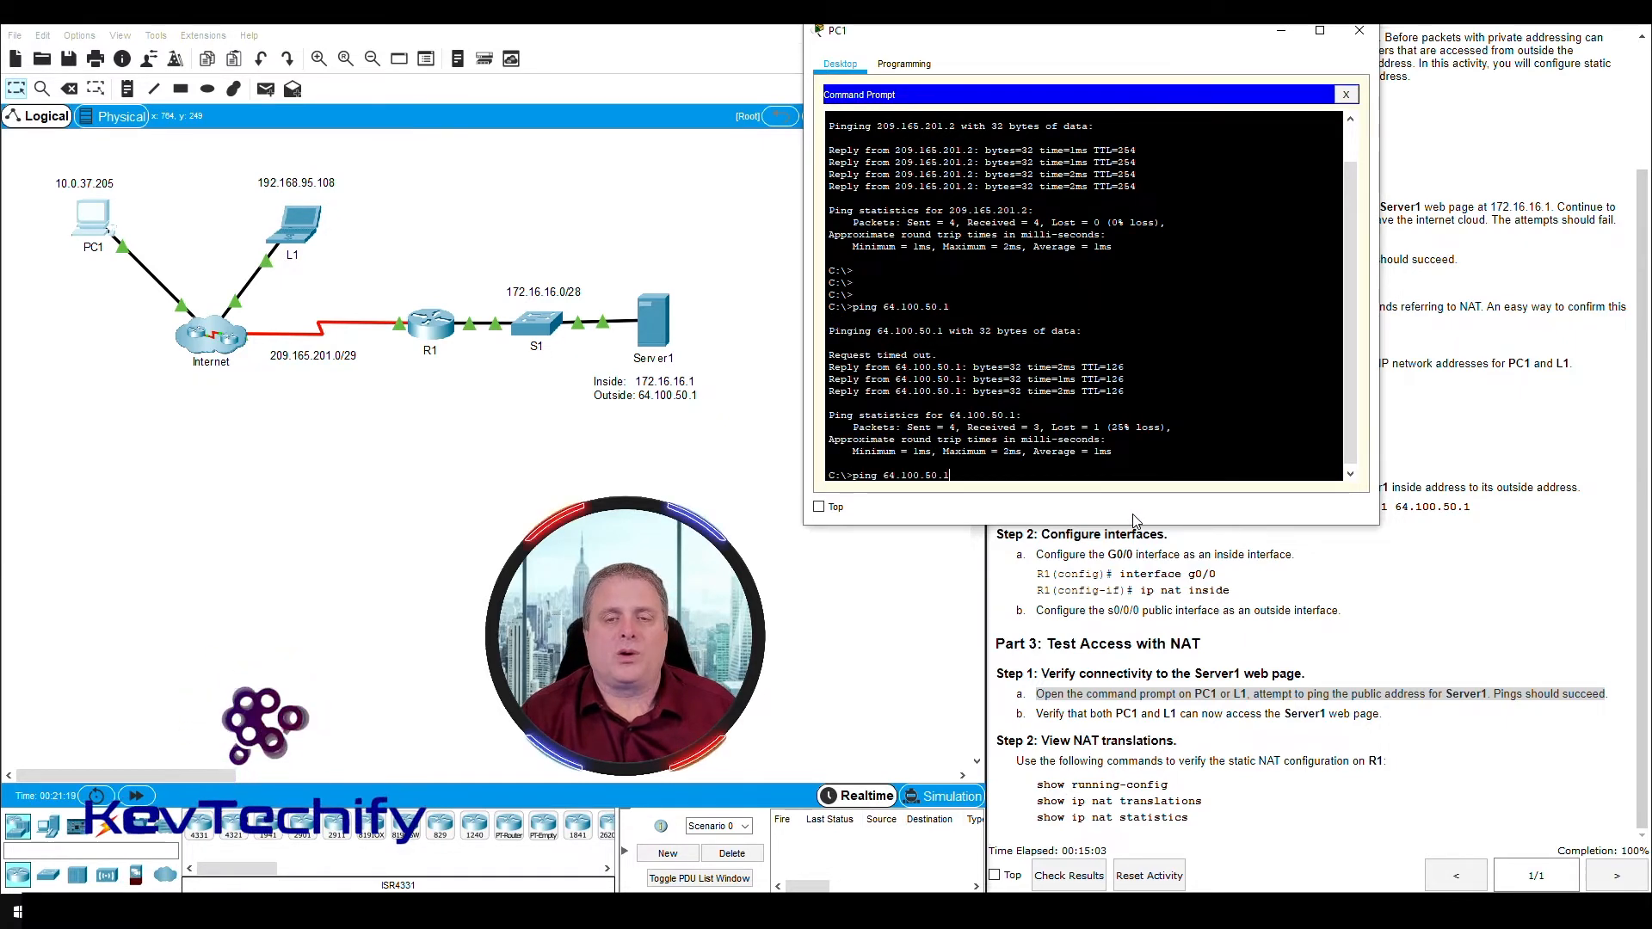
# - Repeat the ping to 64.100.50.1 from PC1 and add blank prompt lines below the replies
pyautogui.press('Up')
pyautogui.press('Return')
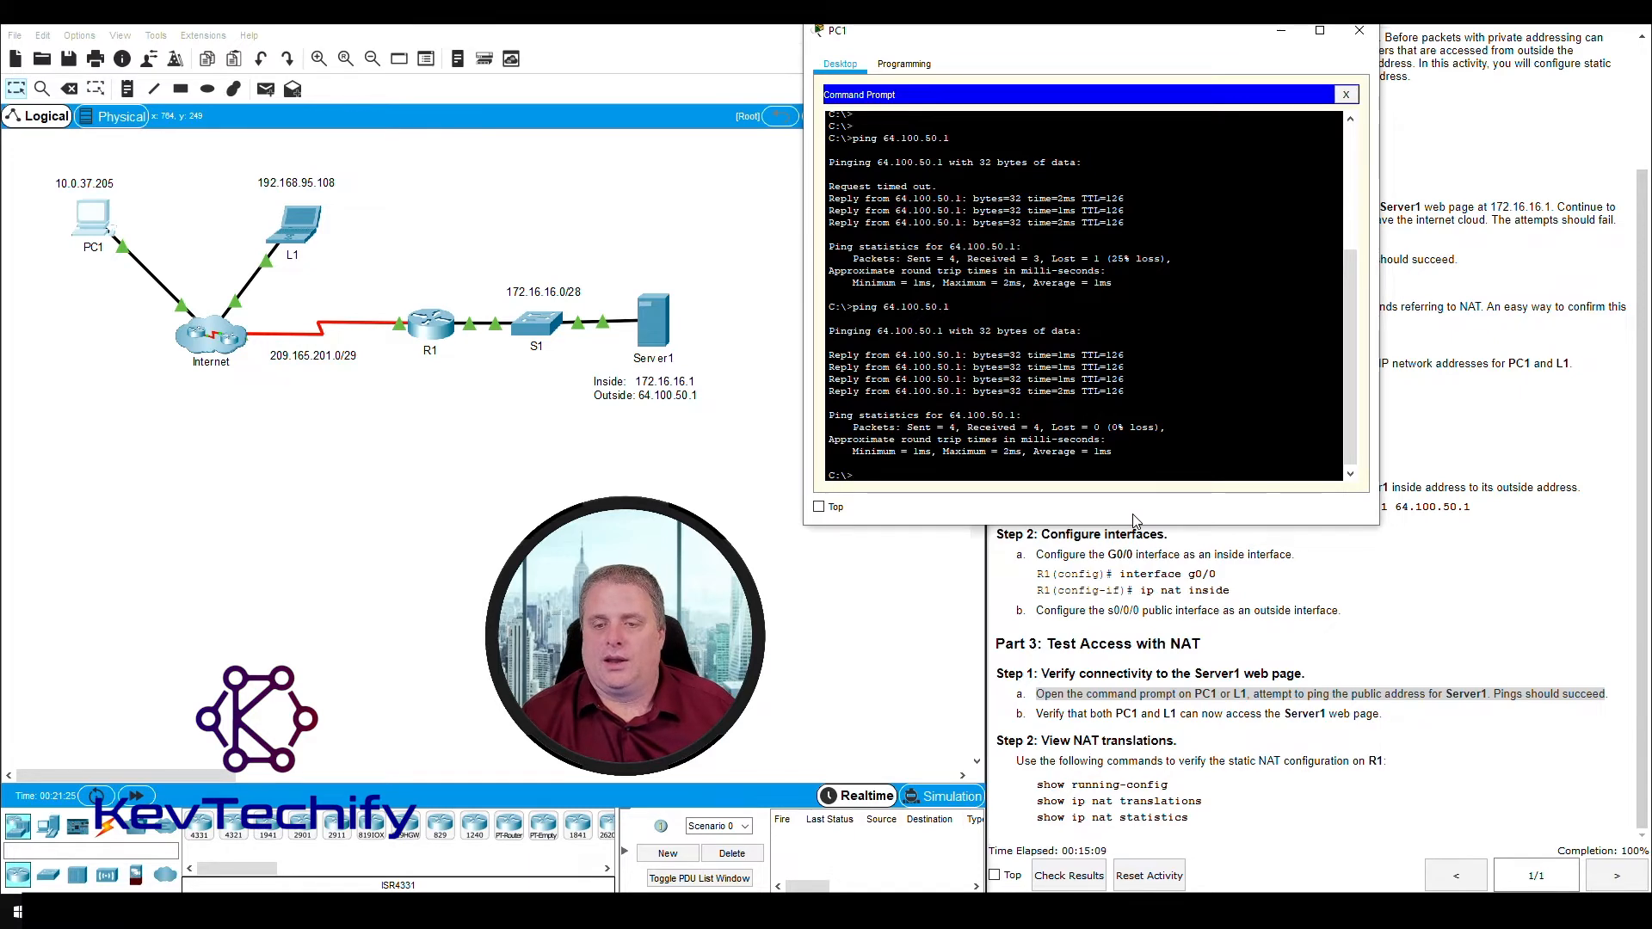
pyautogui.press('Return')
pyautogui.press('Return')
pyautogui.press('Return')
pyautogui.press('Return')
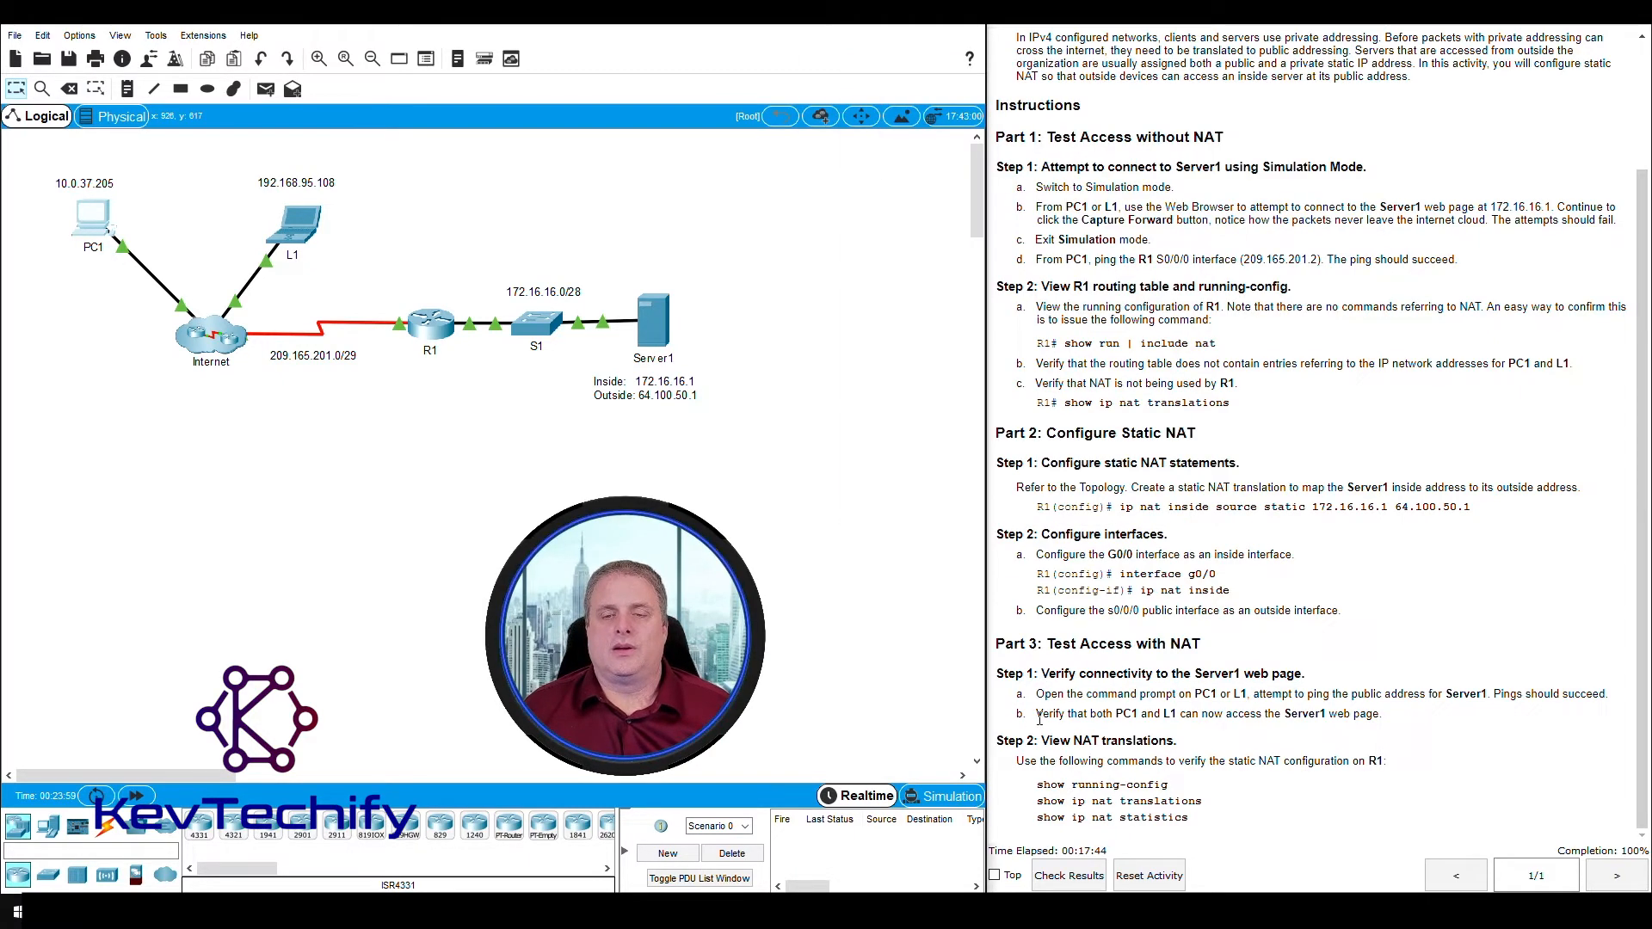
# - Read Step 1b on accessing the Server1 web page, and open the Web Browser on PC1
pyautogui.moveTo(1037, 714); pyautogui.dragTo(1382, 717)
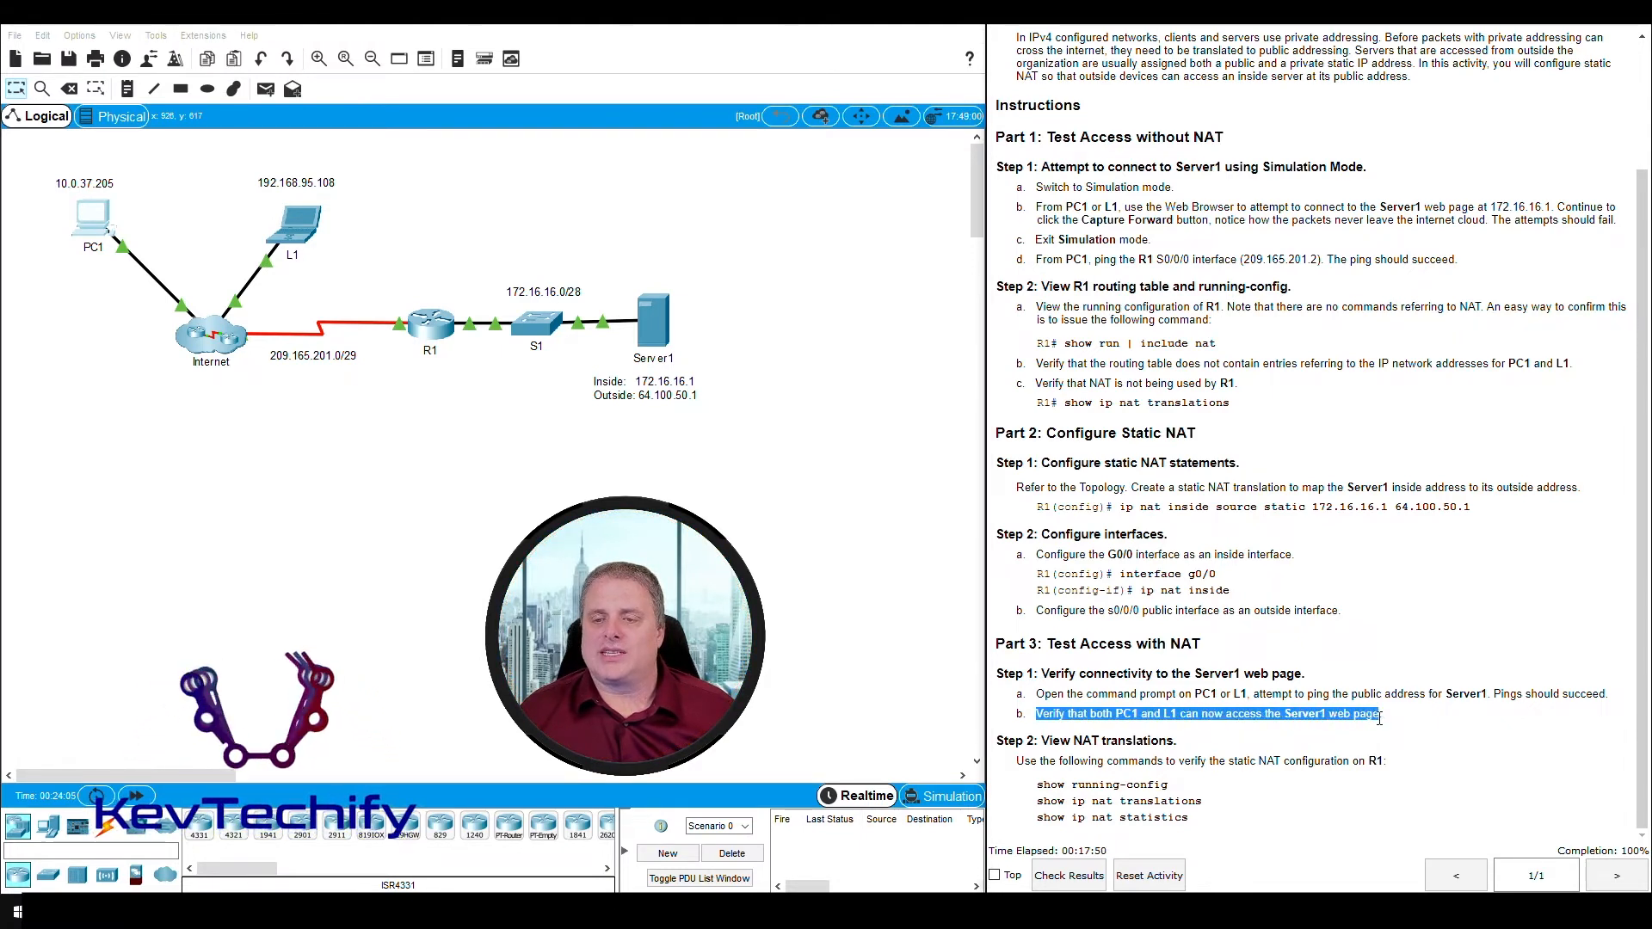
pyautogui.click(1391, 722)
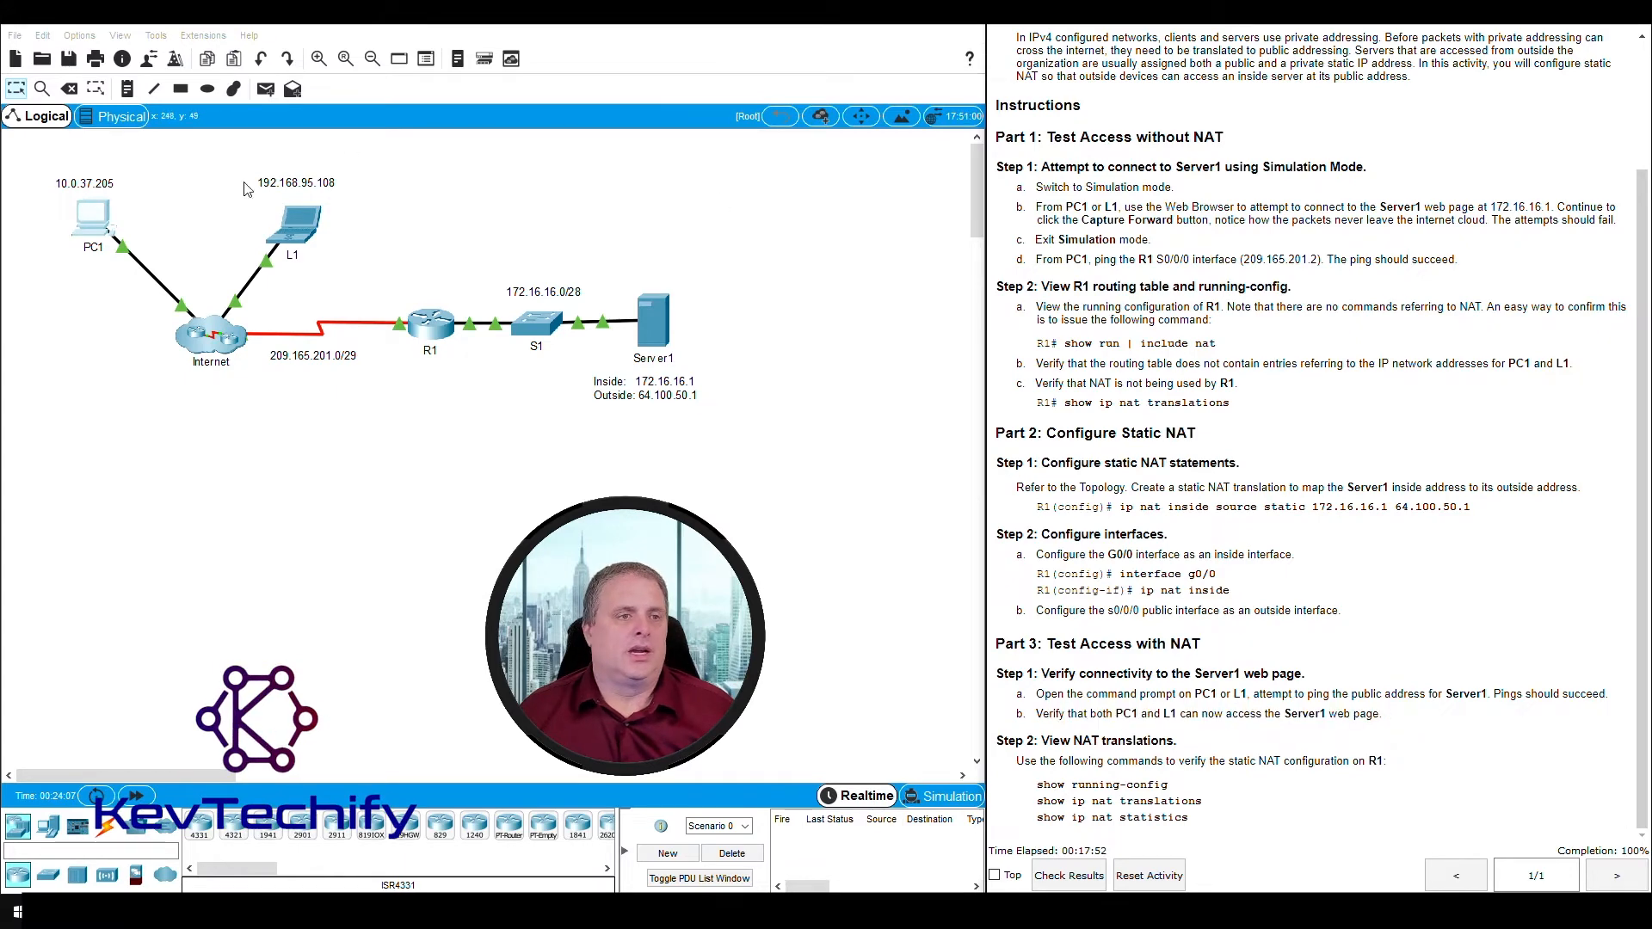
pyautogui.click(91, 219)
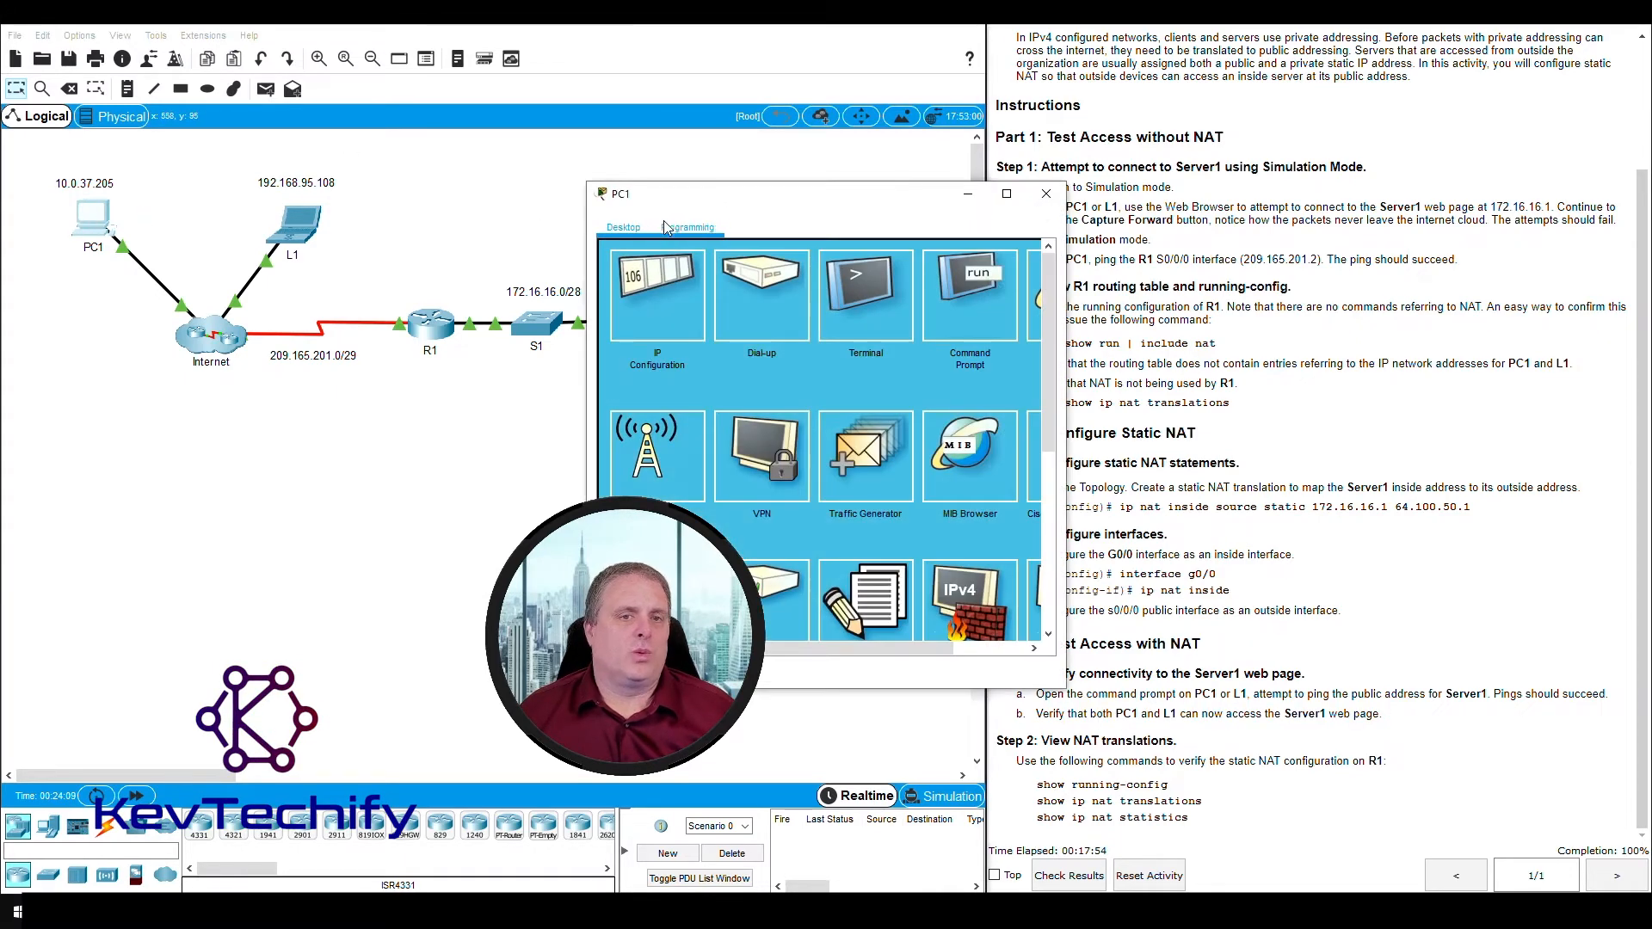
pyautogui.moveTo(724, 194); pyautogui.dragTo(495, 133)
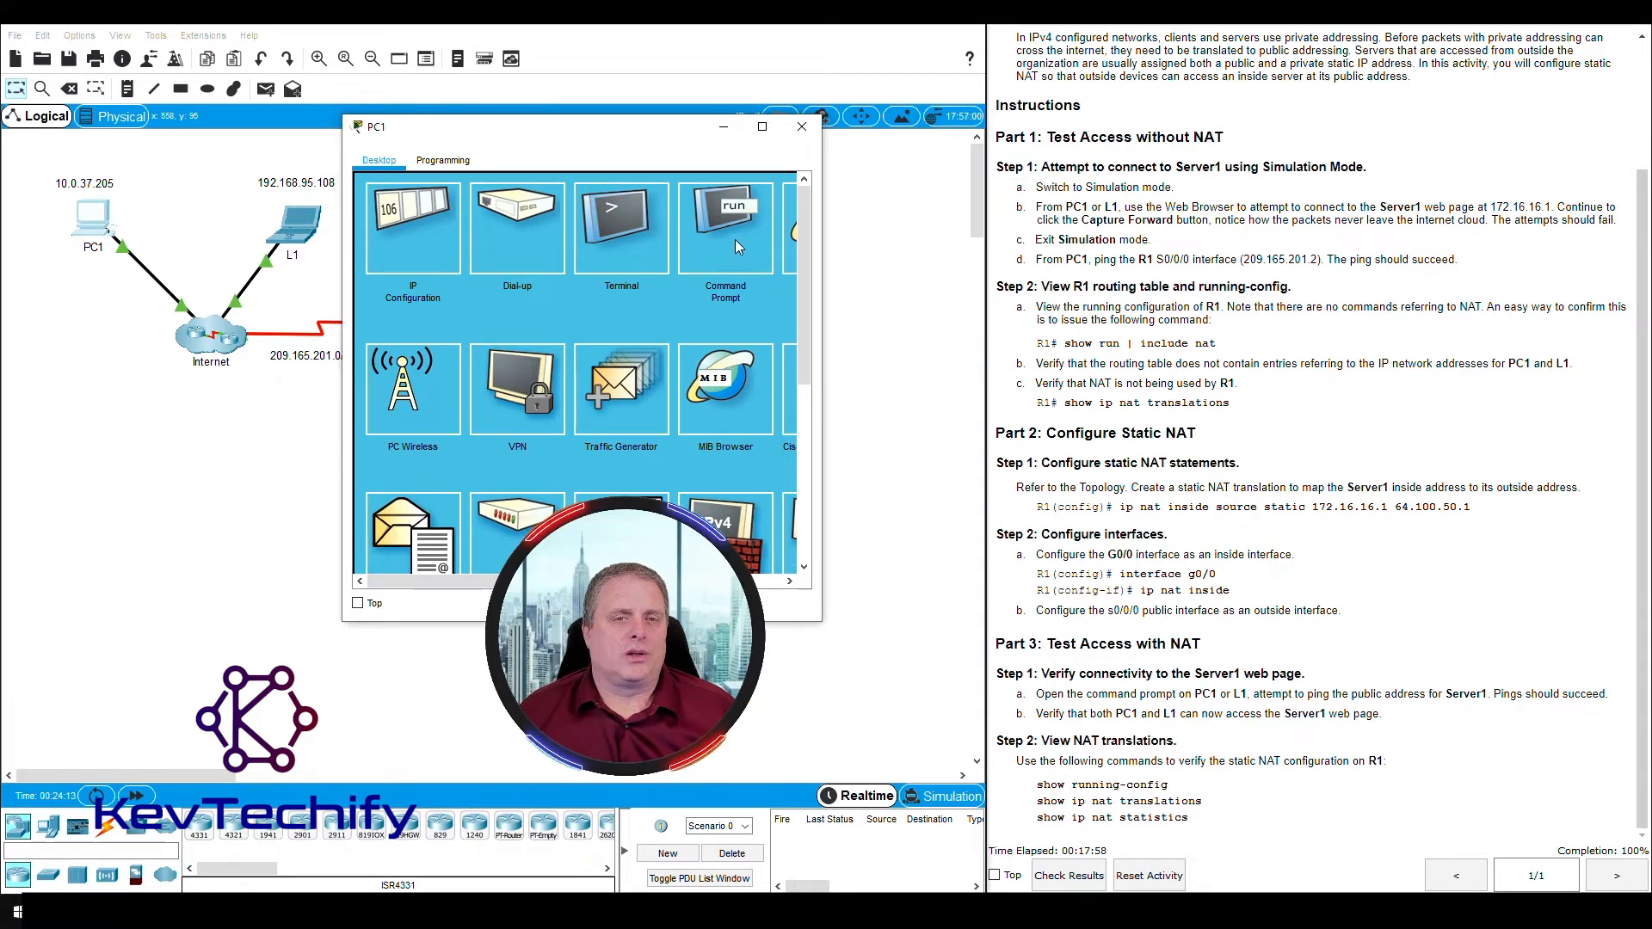
pyautogui.moveTo(828, 312); pyautogui.dragTo(938, 313)
pyautogui.moveTo(768, 135); pyautogui.dragTo(624, 56)
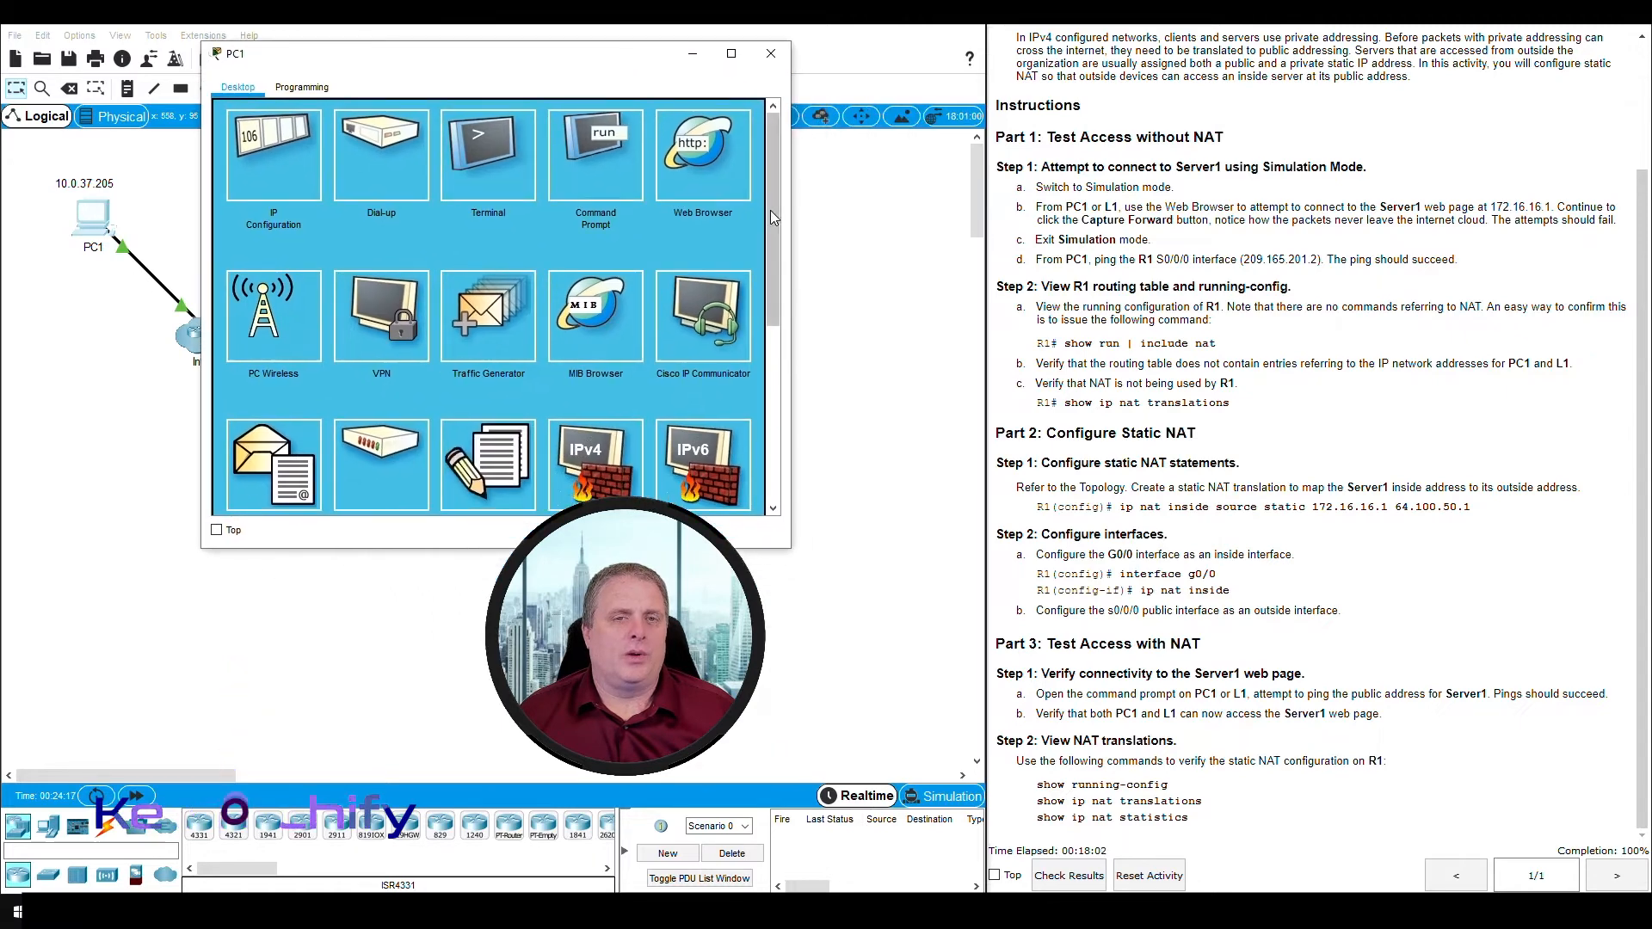
pyautogui.click(700, 155)
# - Load Server1's web page at 64.100.50.1 in PC1's browser, check its text and put the PC1 window away
pyautogui.moveTo(613, 66); pyautogui.dragTo(1357, 53)
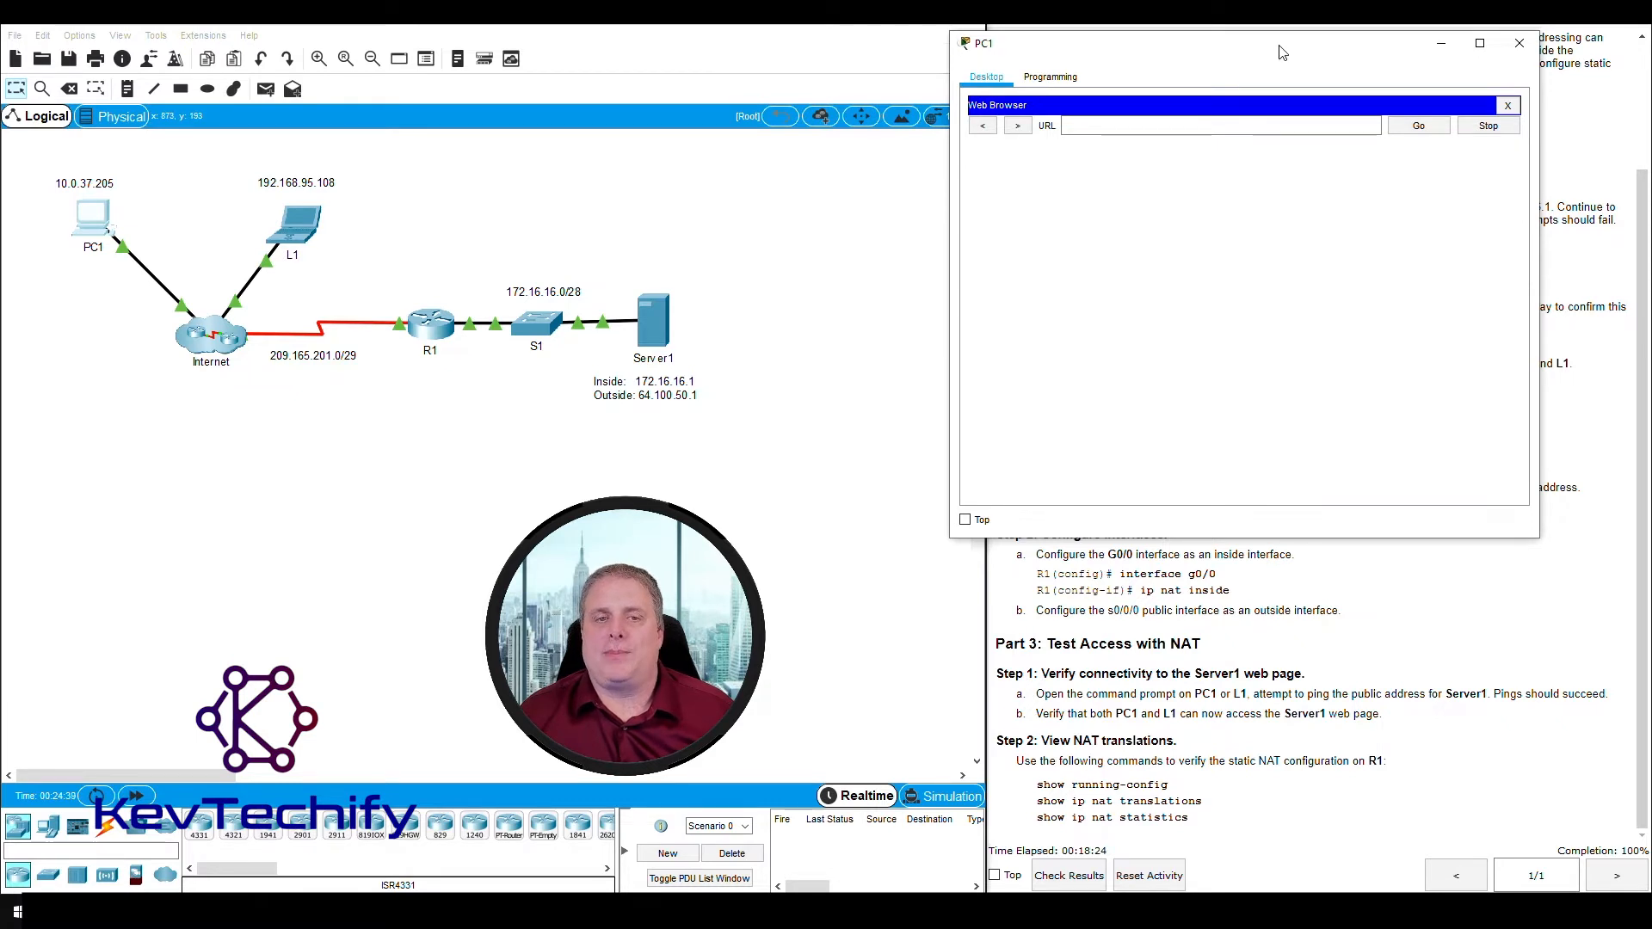
pyautogui.moveTo(1282, 53); pyautogui.dragTo(1205, 45)
pyautogui.click(1048, 118)
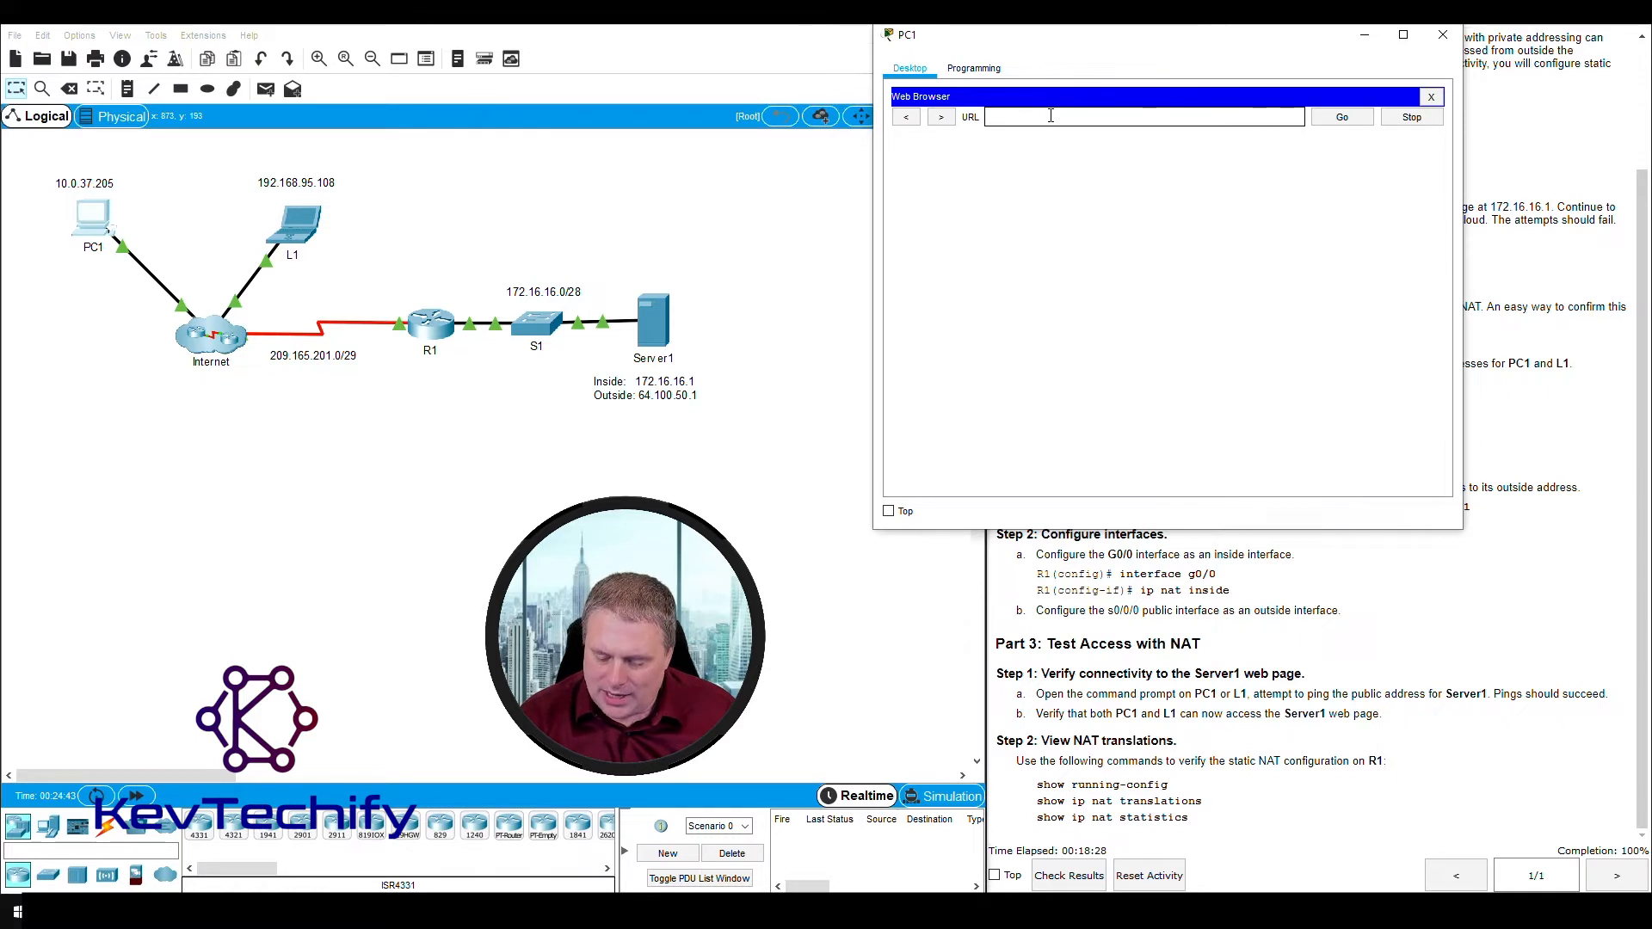
pyautogui.write('64.100.50')
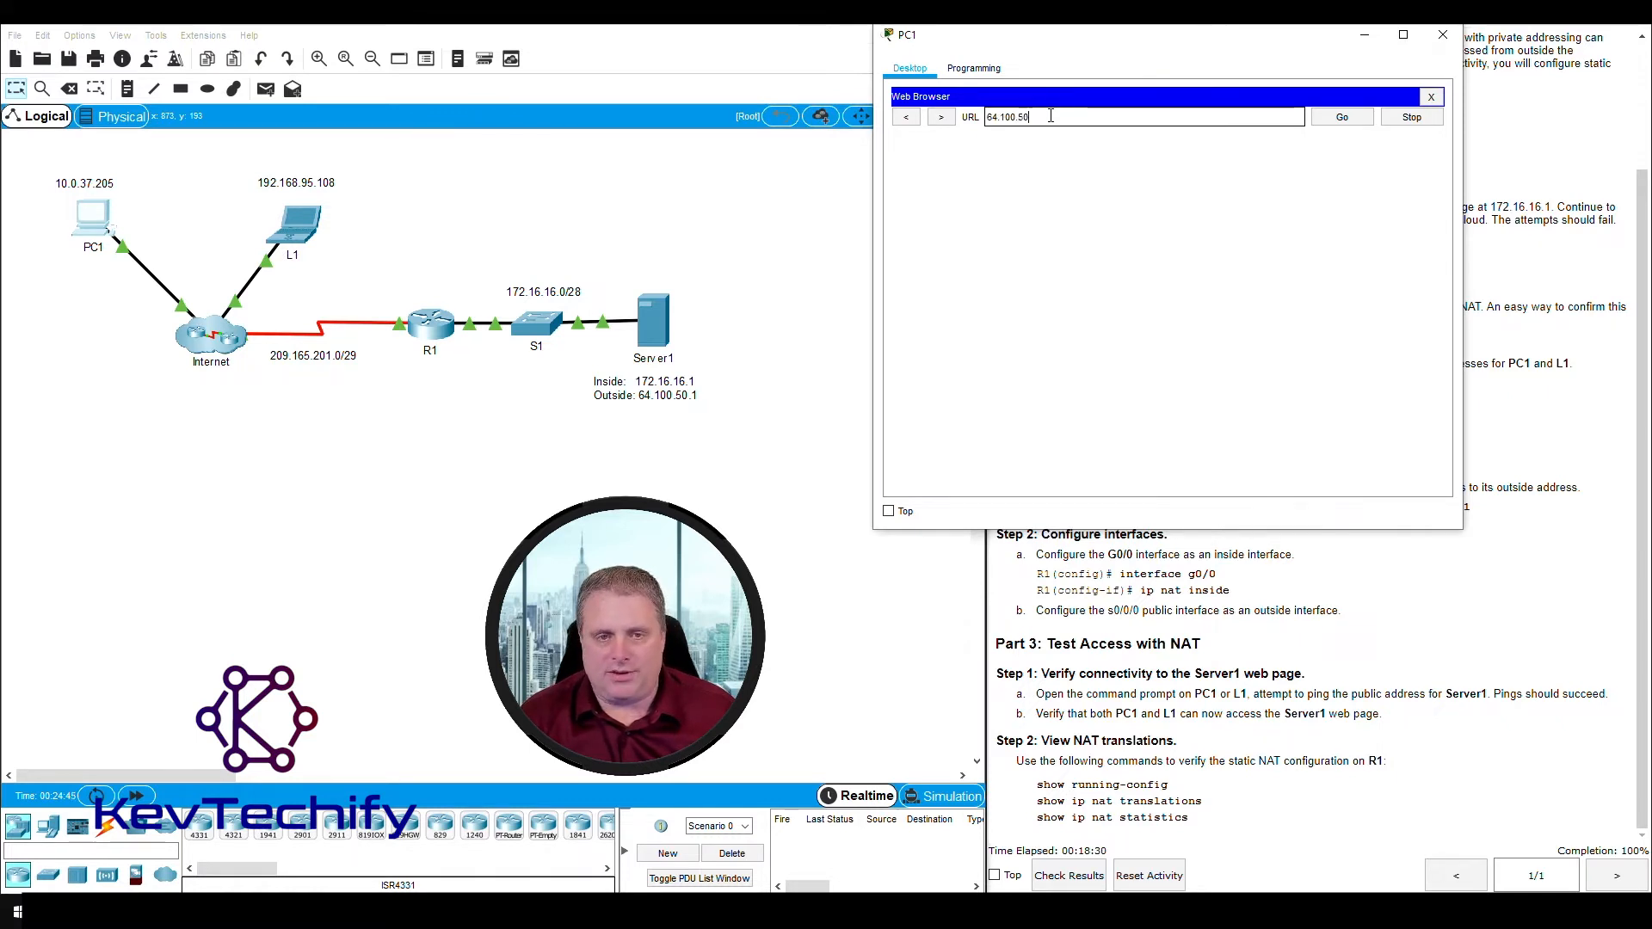
pyautogui.write('.1')
pyautogui.press('Return')
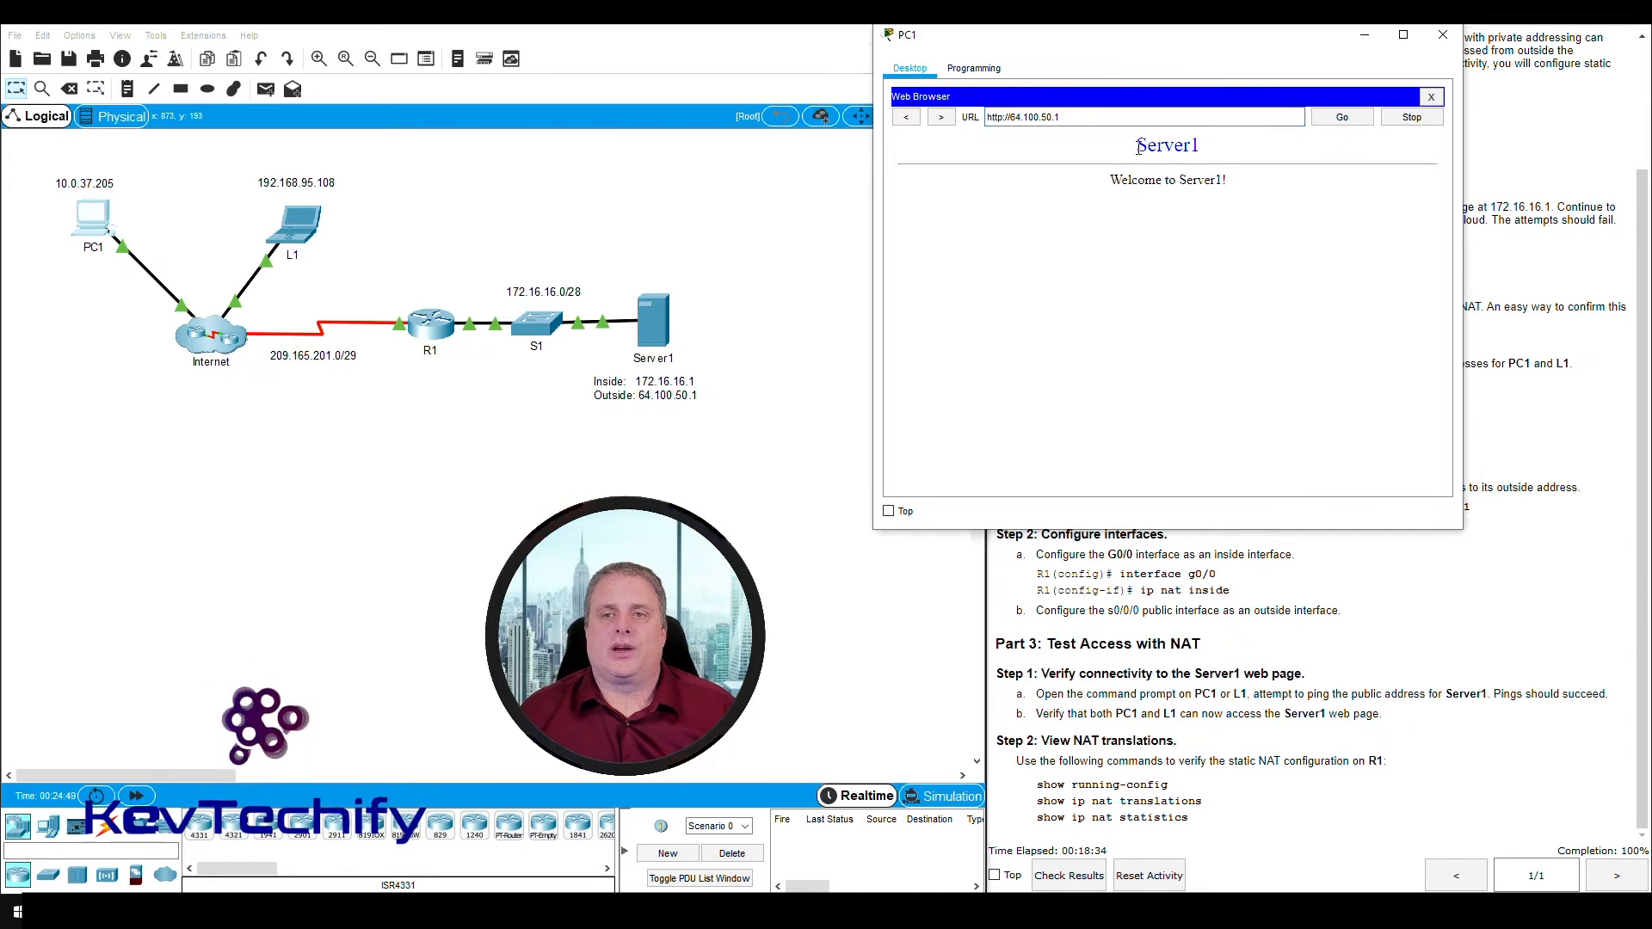
pyautogui.moveTo(1138, 146); pyautogui.dragTo(1243, 187)
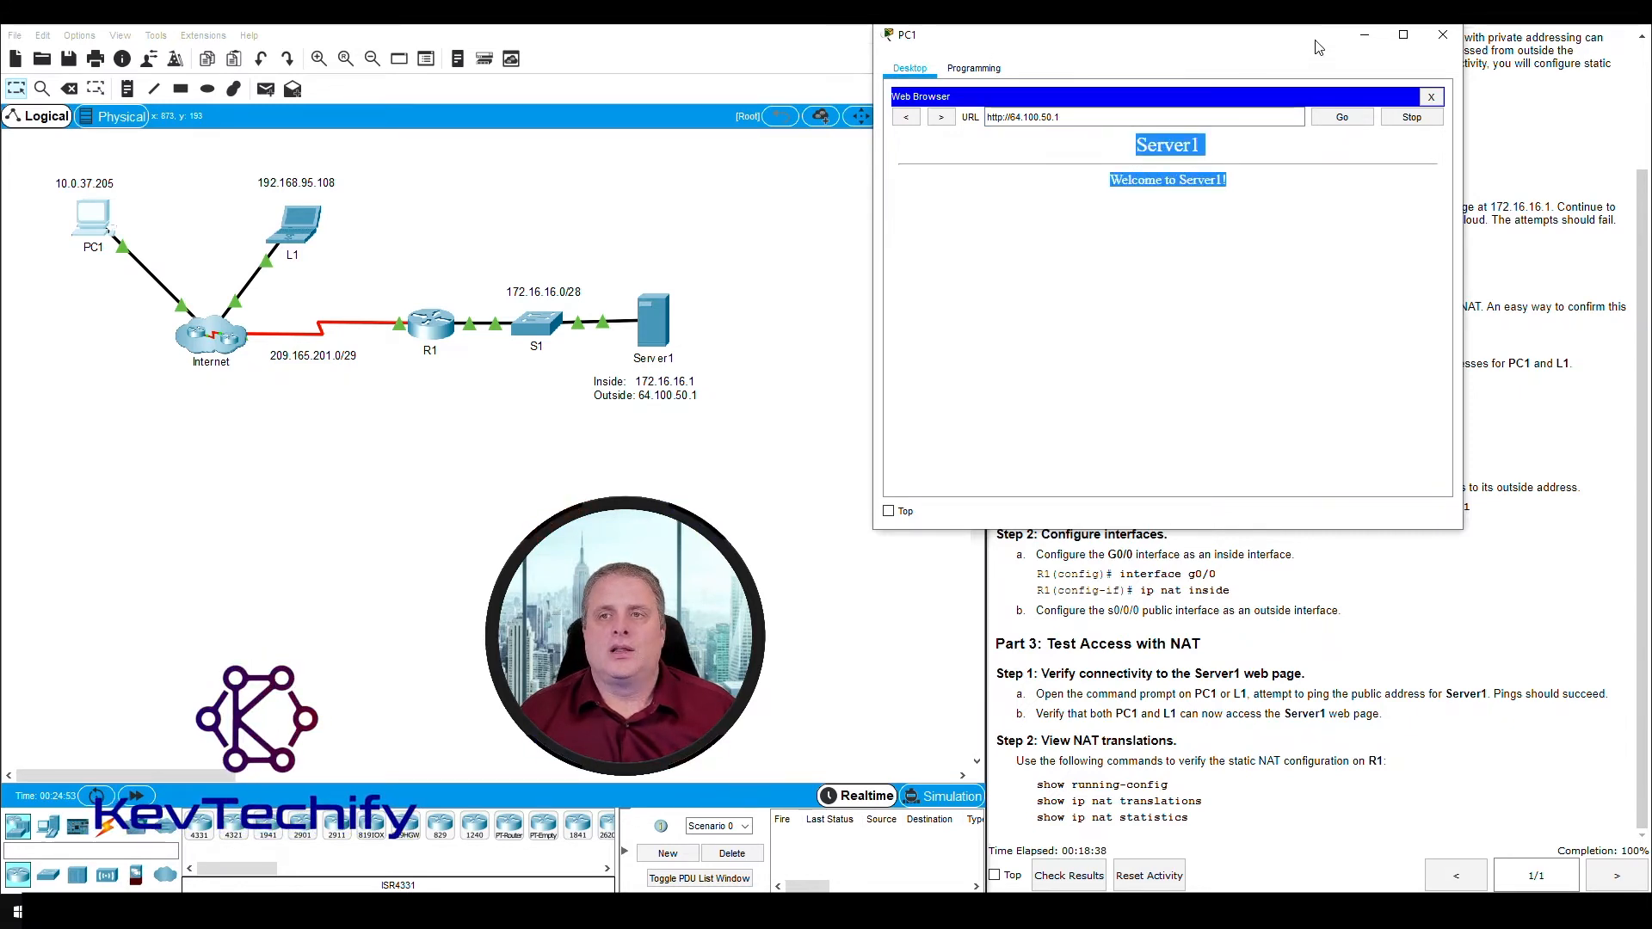
pyautogui.moveTo(1316, 47); pyautogui.dragTo(739, 47)
pyautogui.click(864, 35)
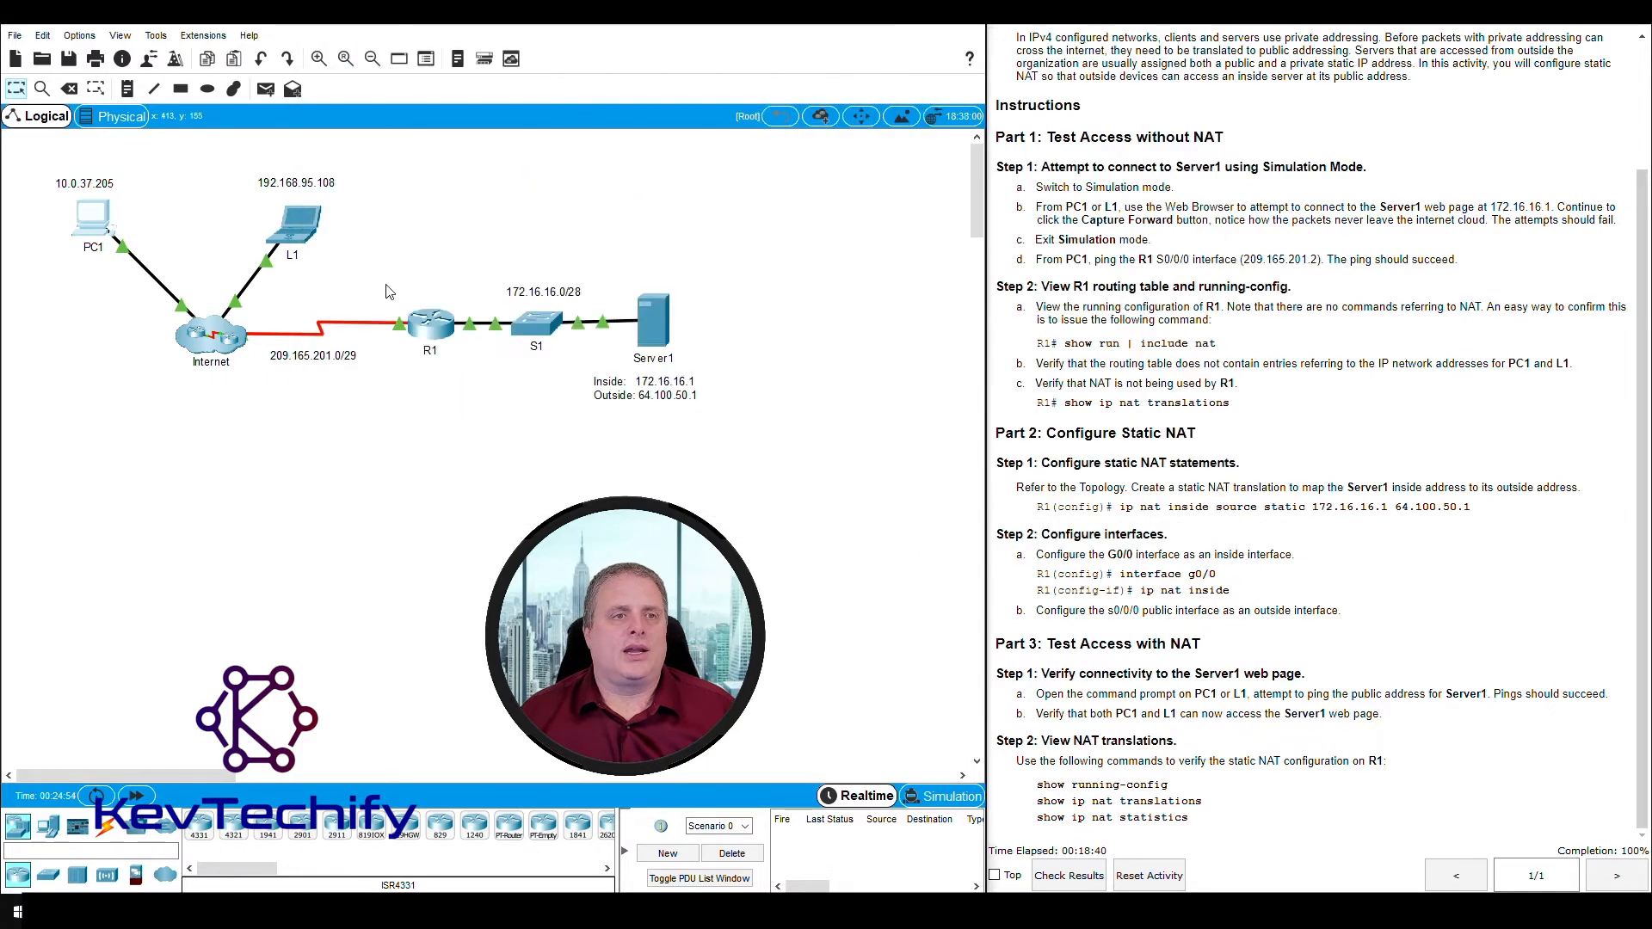
# - Open L1's device window, widen it to show all desktop applications and start its Web Browser
pyautogui.click(302, 228)
pyautogui.moveTo(852, 199); pyautogui.dragTo(464, 28)
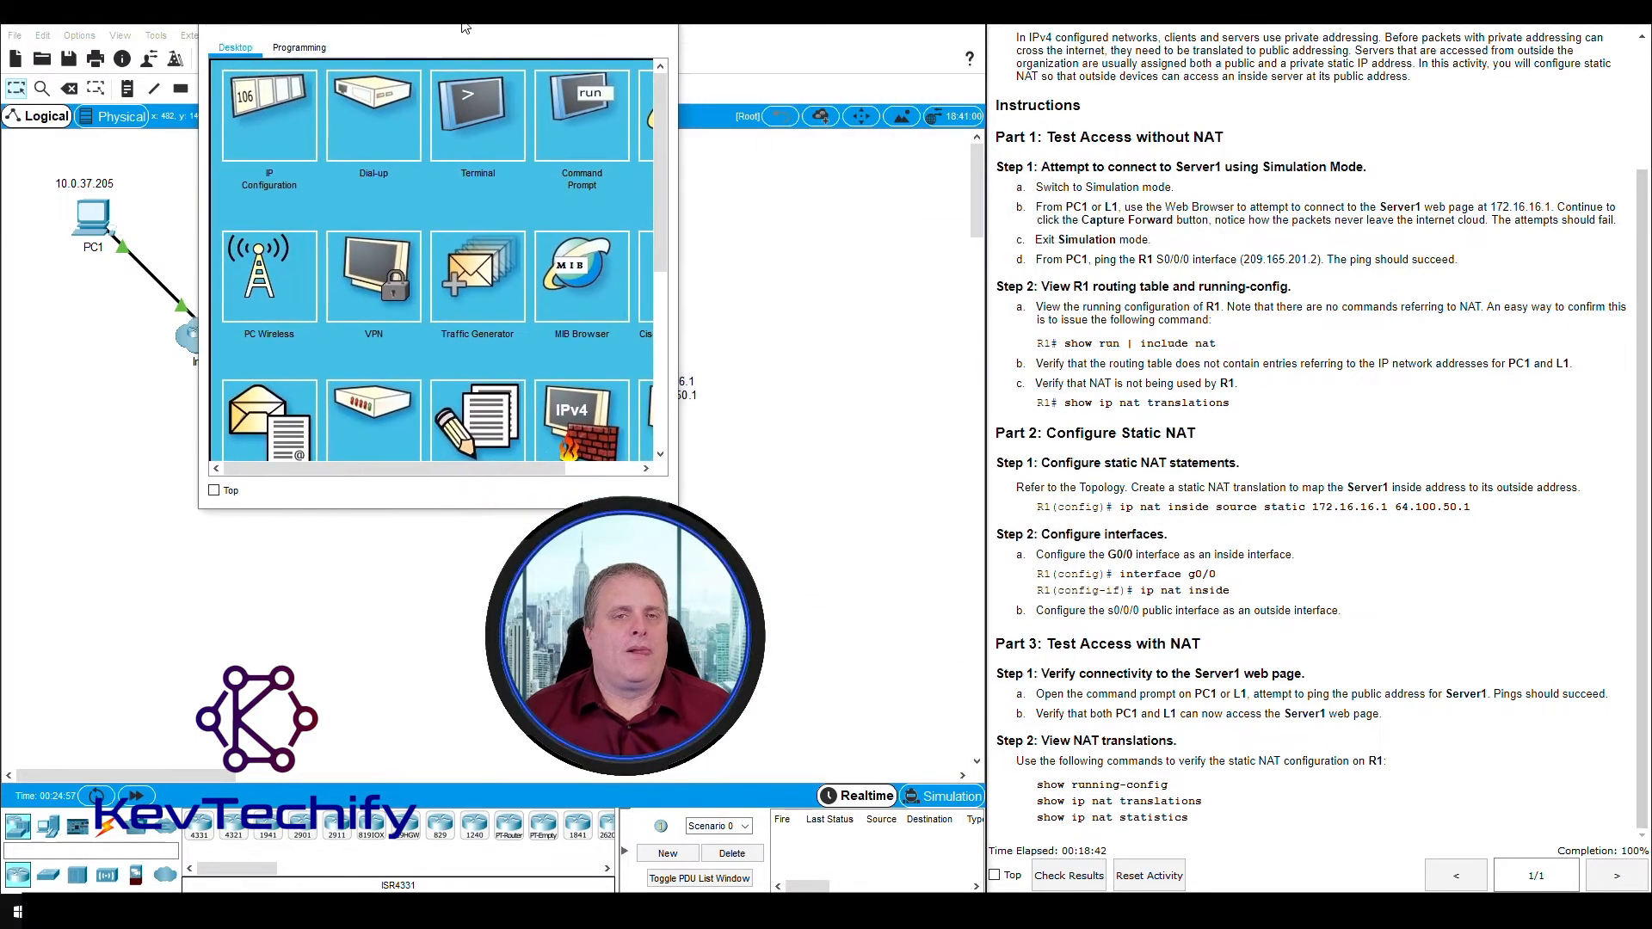
pyautogui.moveTo(678, 157); pyautogui.dragTo(837, 138)
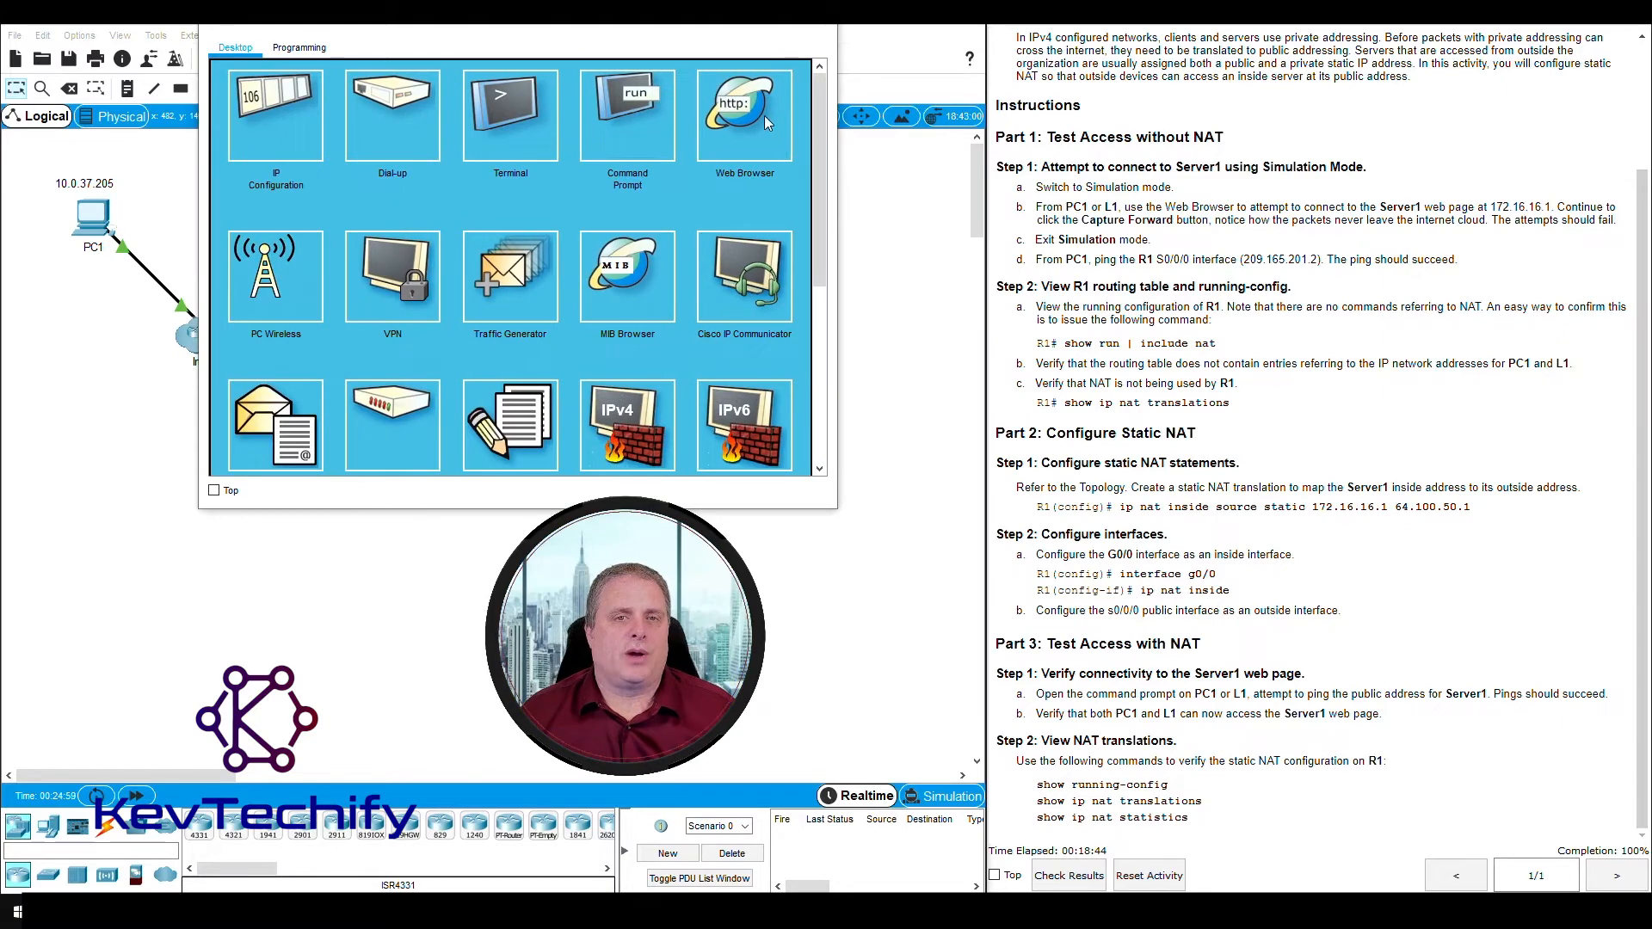
pyautogui.click(744, 105)
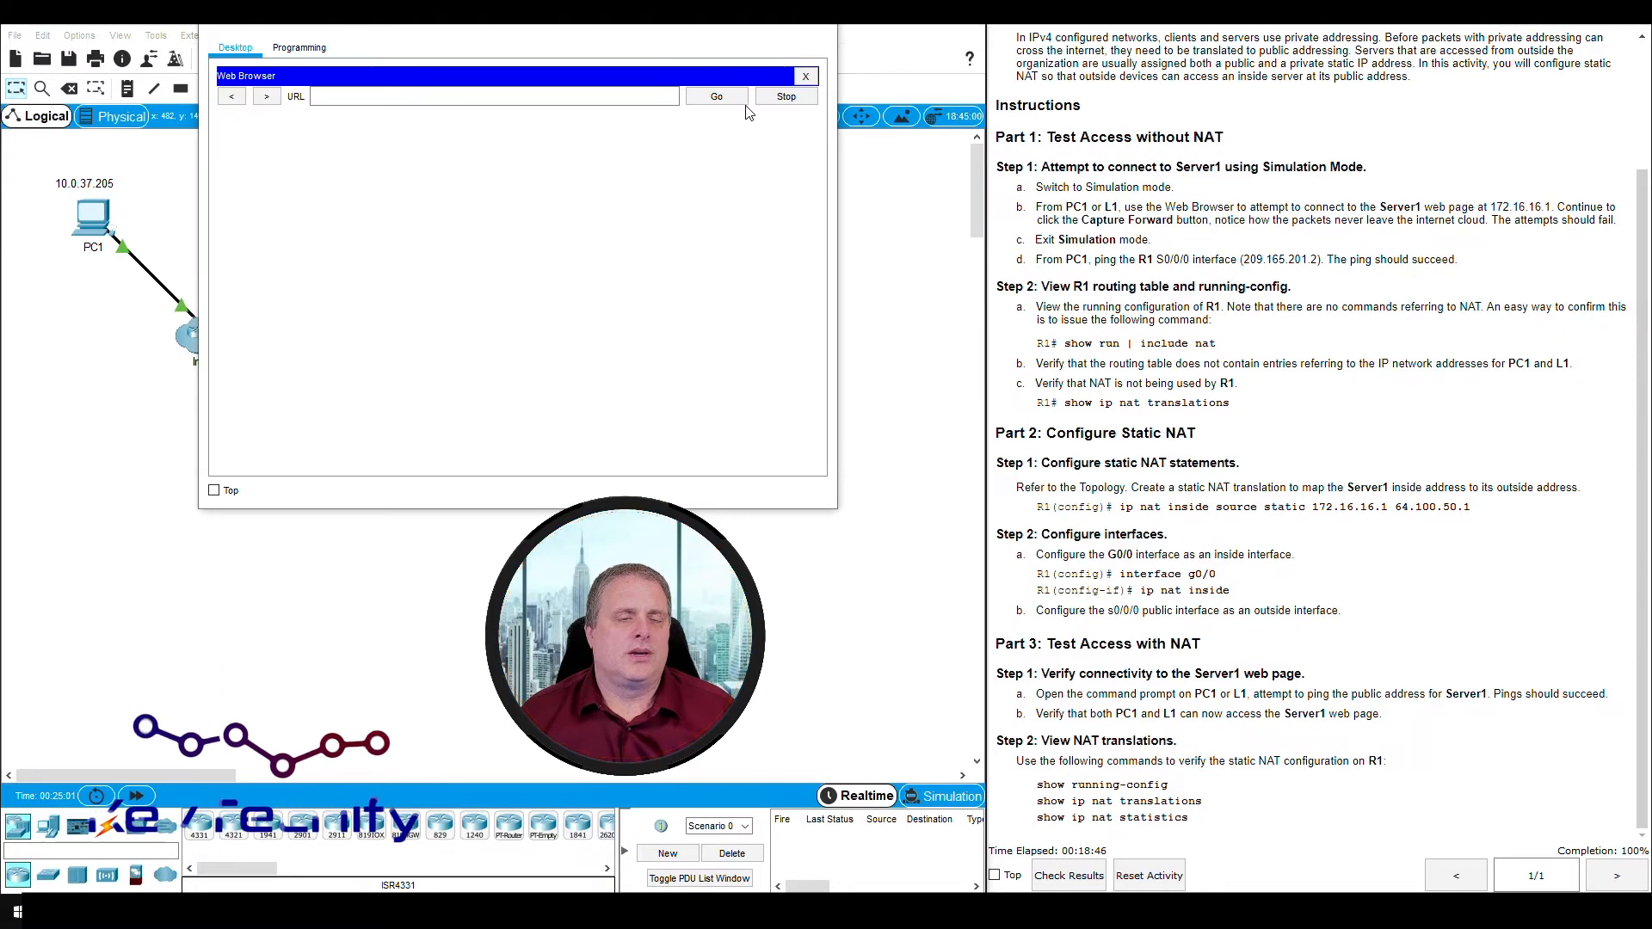
# - Load Server1's web page at 64.100.50.1 in L1's browser, check its text and put the L1 window away
pyautogui.moveTo(507, 24); pyautogui.dragTo(1107, 60)
pyautogui.write('64')
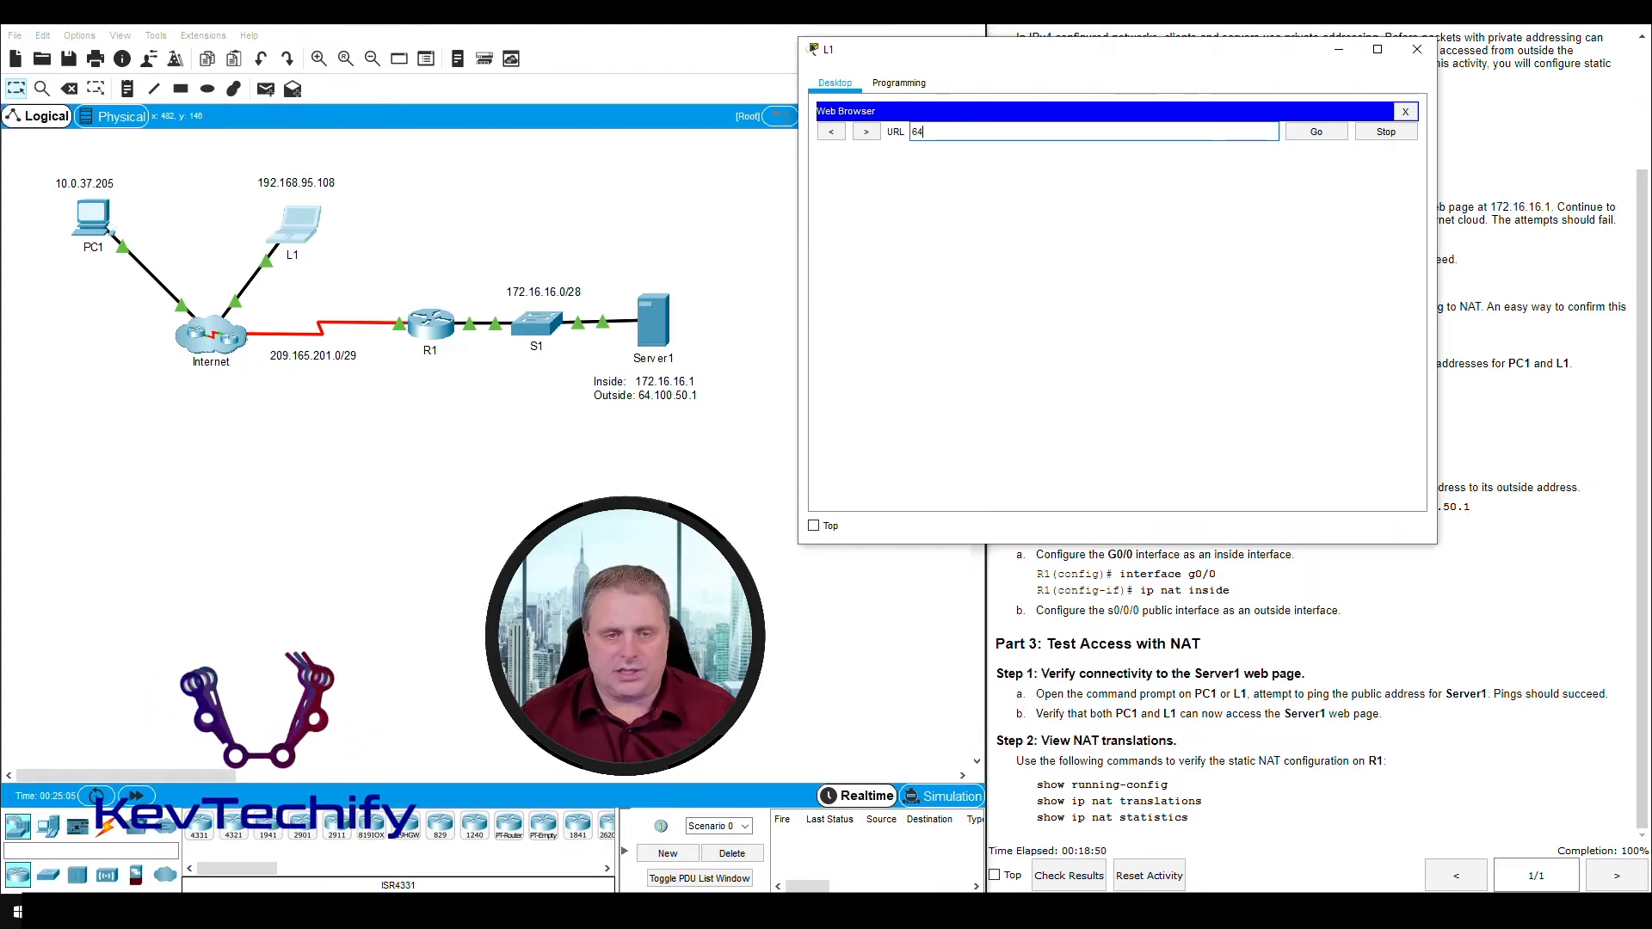
pyautogui.write('.100.50.1')
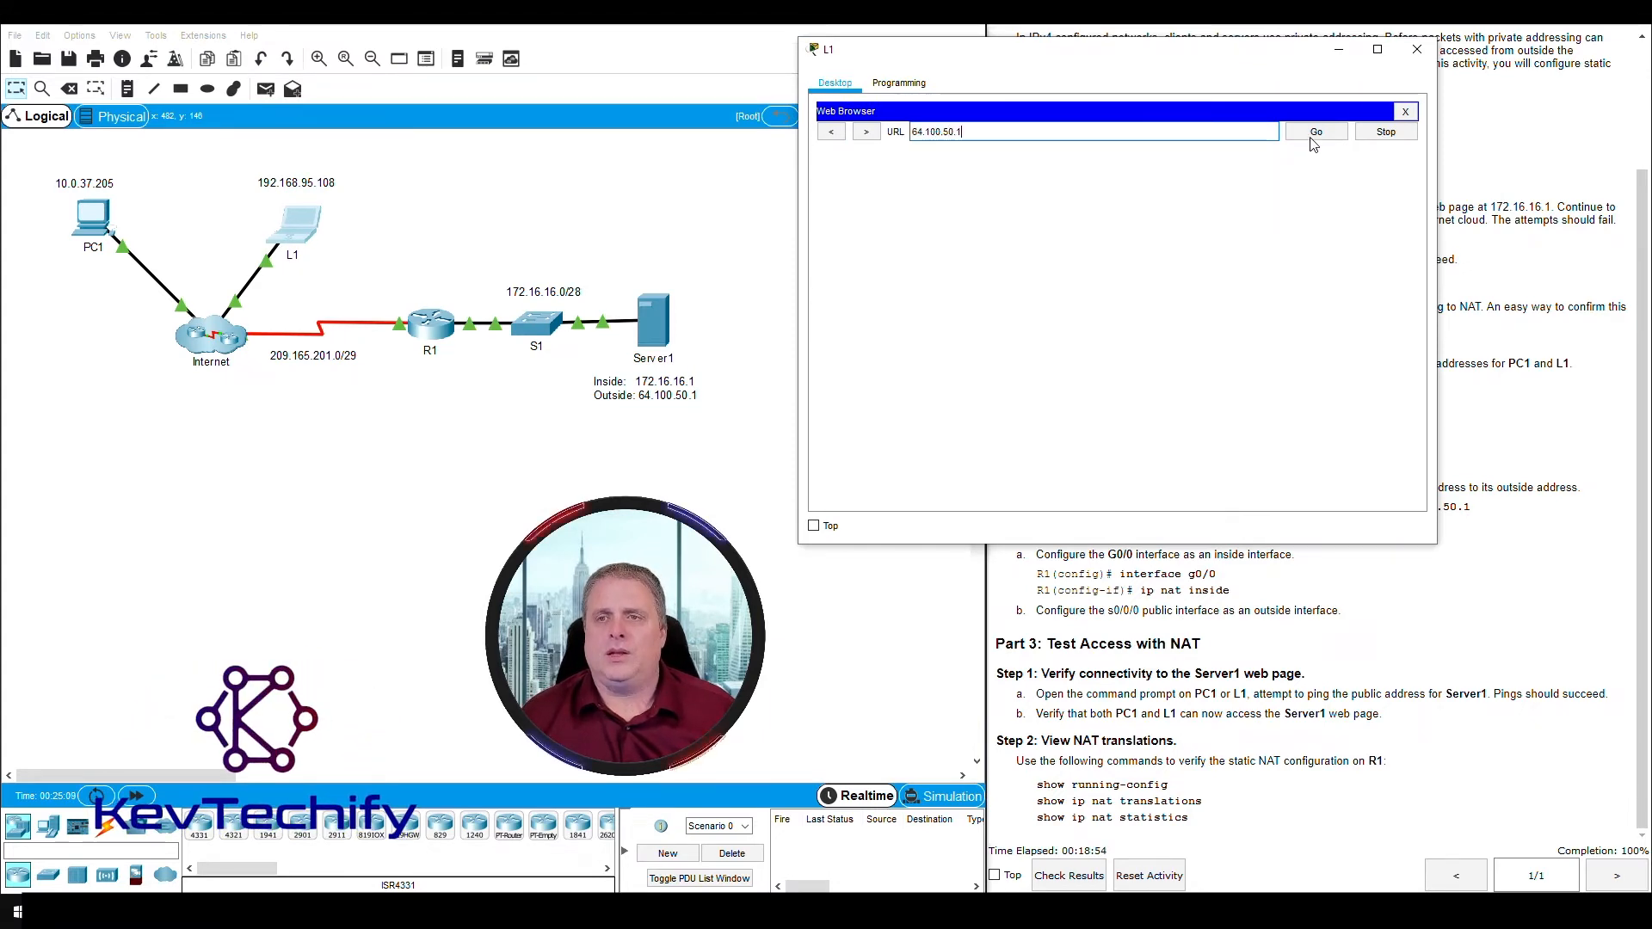
pyautogui.click(1310, 136)
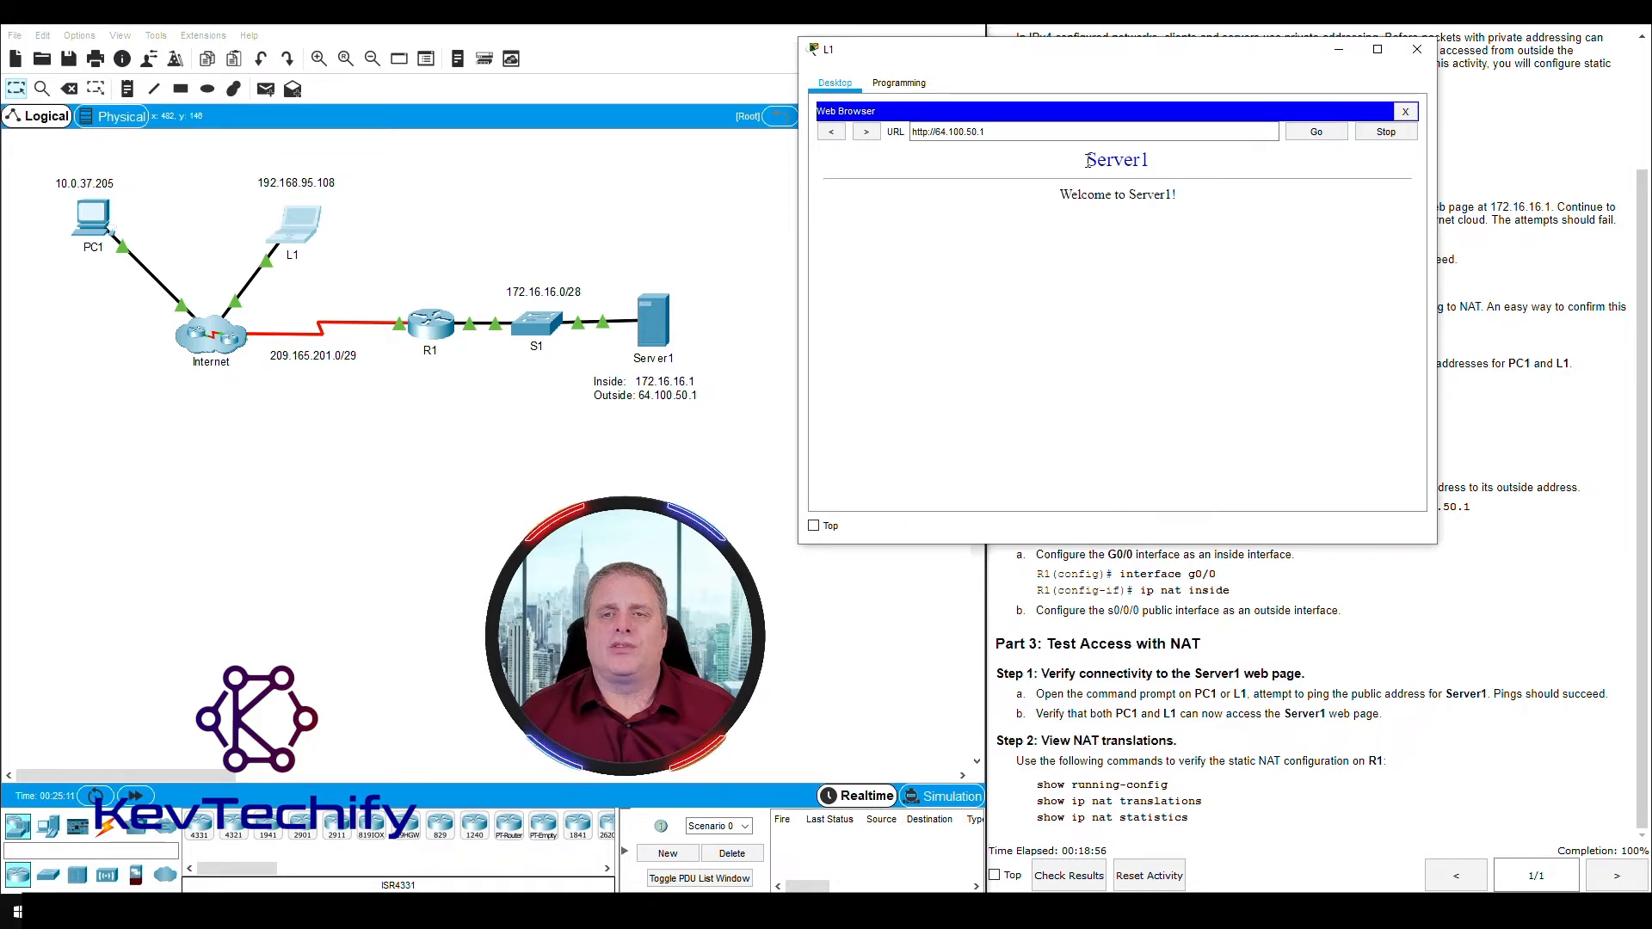
pyautogui.moveTo(1089, 161); pyautogui.dragTo(1207, 192)
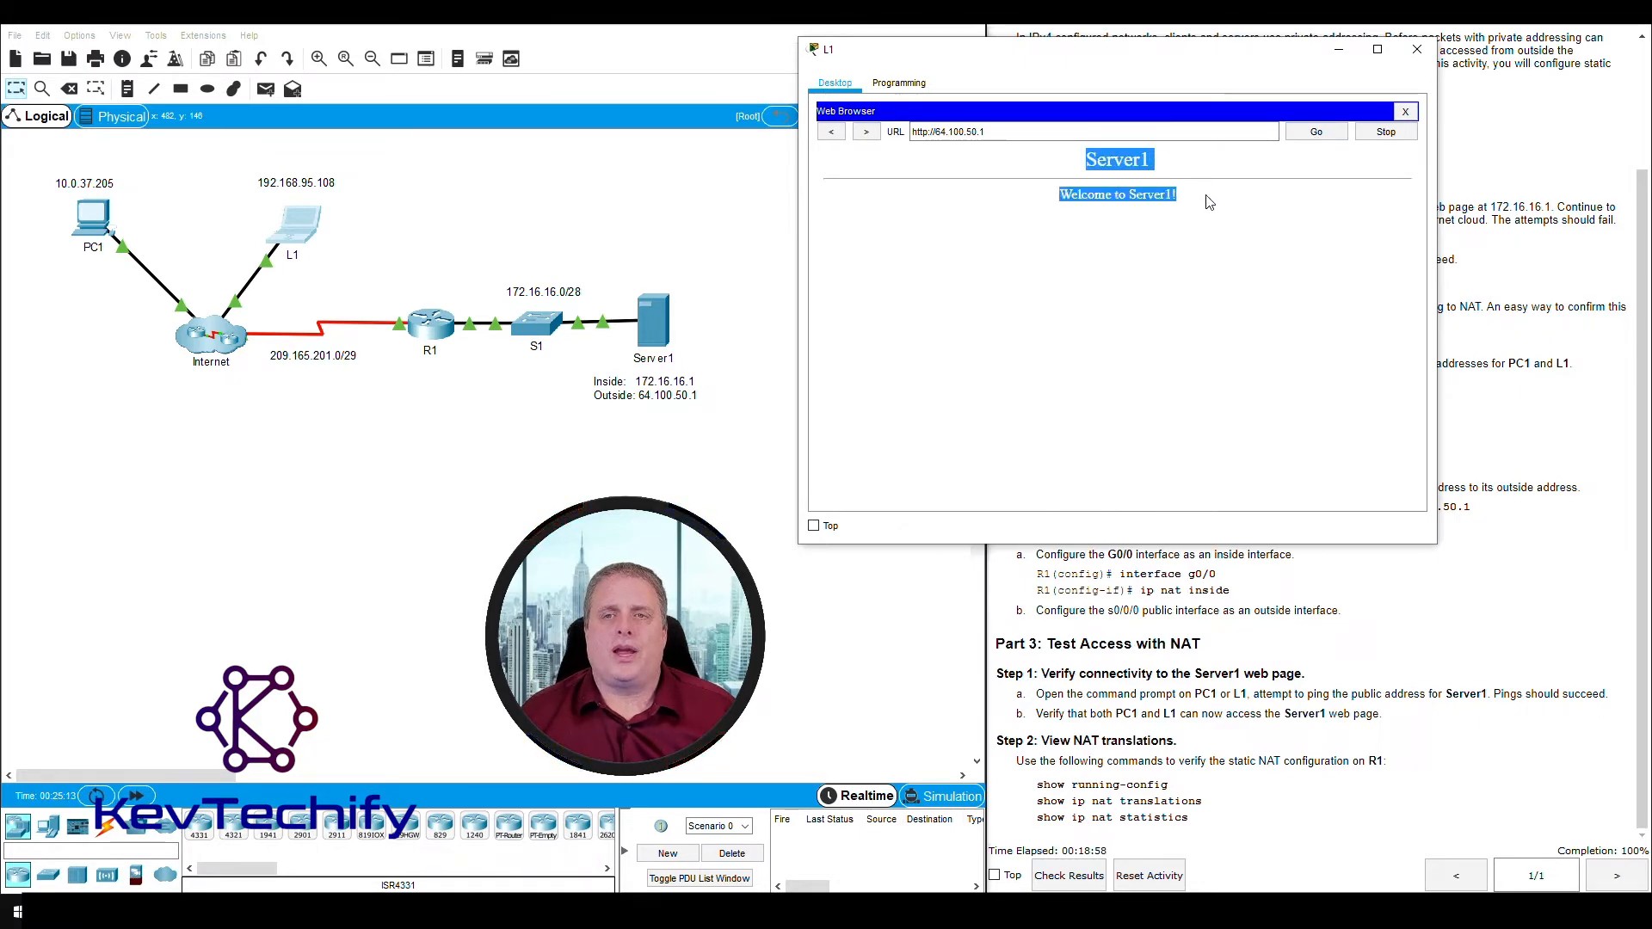
pyautogui.moveTo(1230, 50); pyautogui.dragTo(713, 58)
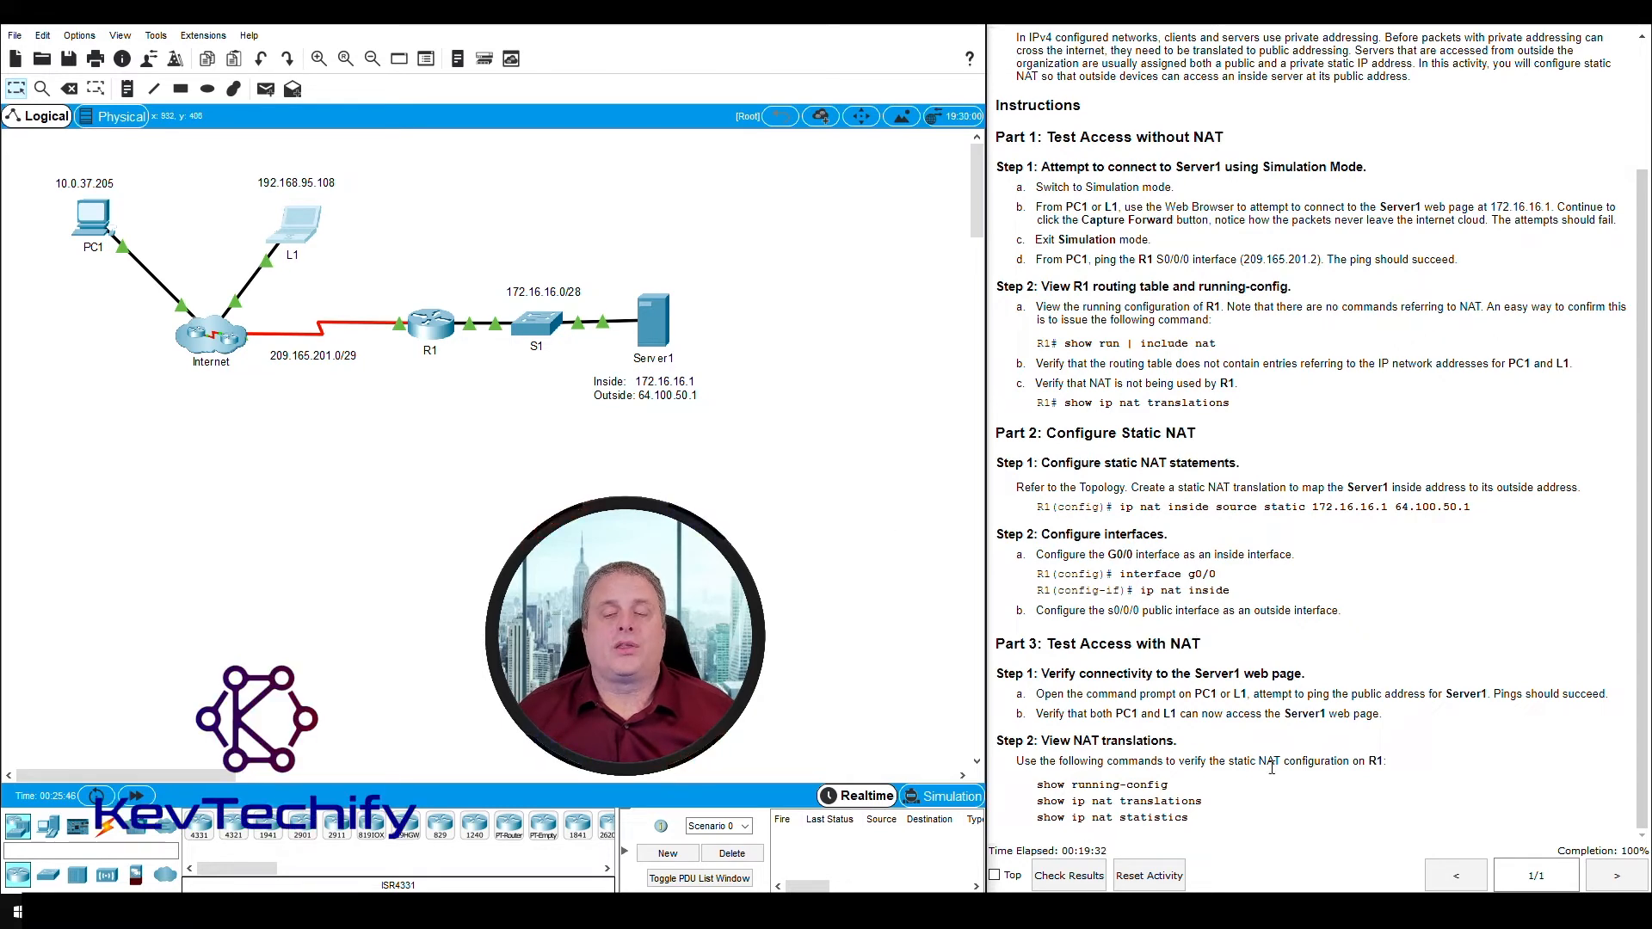
# - Read Part 3 Step 2 on viewing NAT translations, and open R1's command line window
pyautogui.moveTo(1042, 740); pyautogui.dragTo(1170, 738)
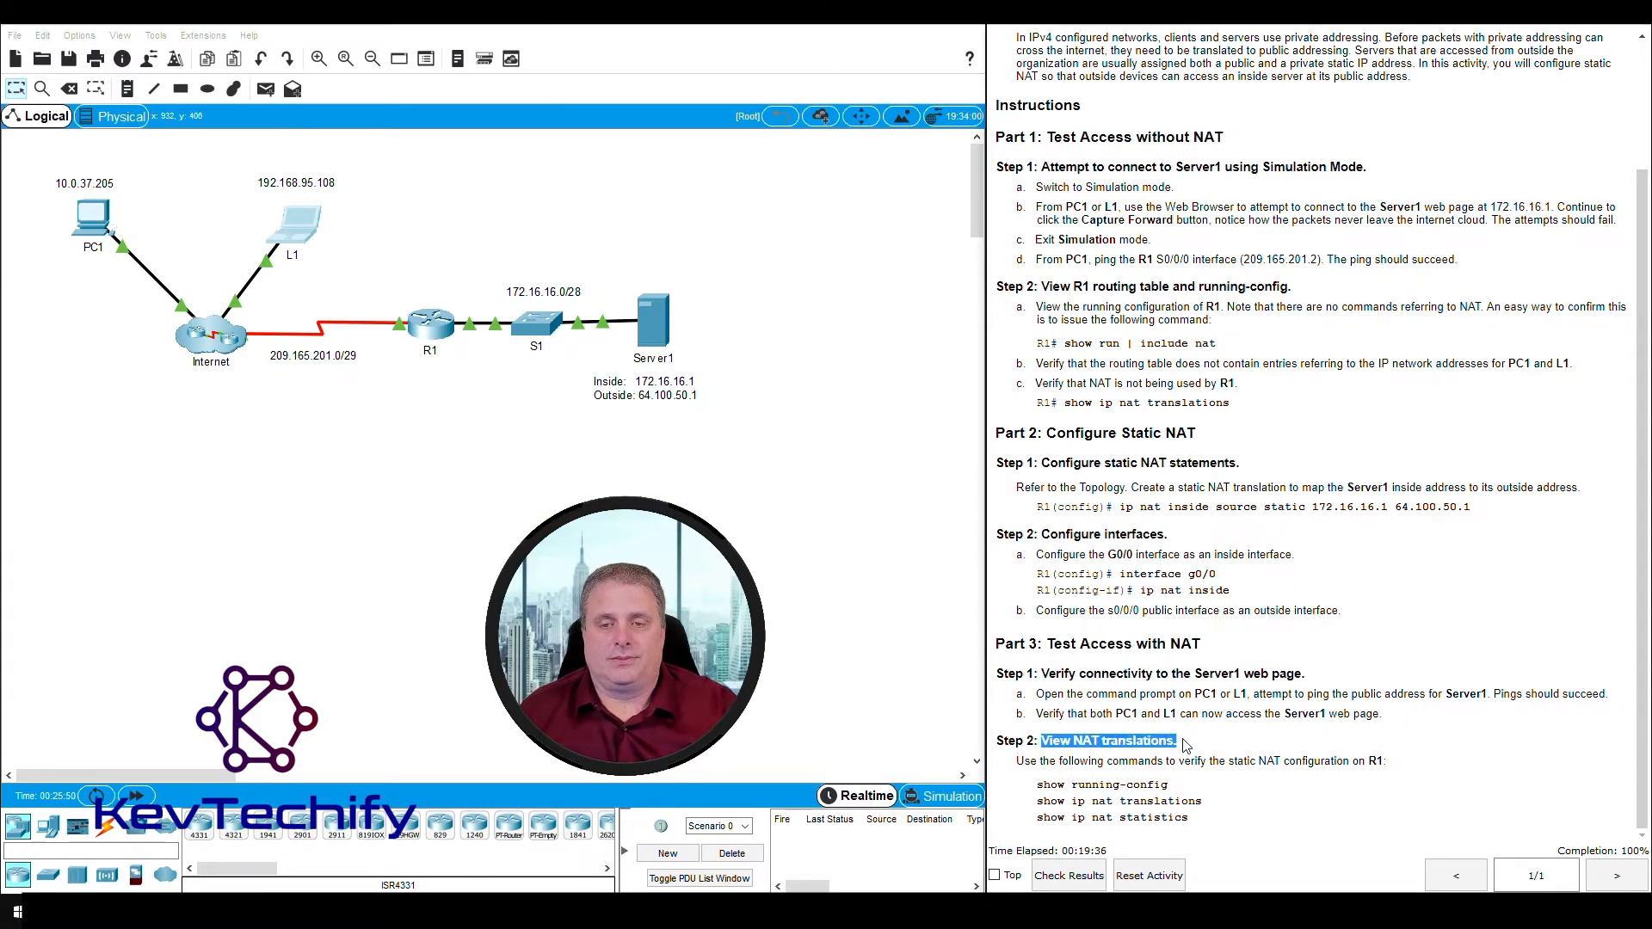
pyautogui.moveTo(1019, 760); pyautogui.dragTo(1301, 760)
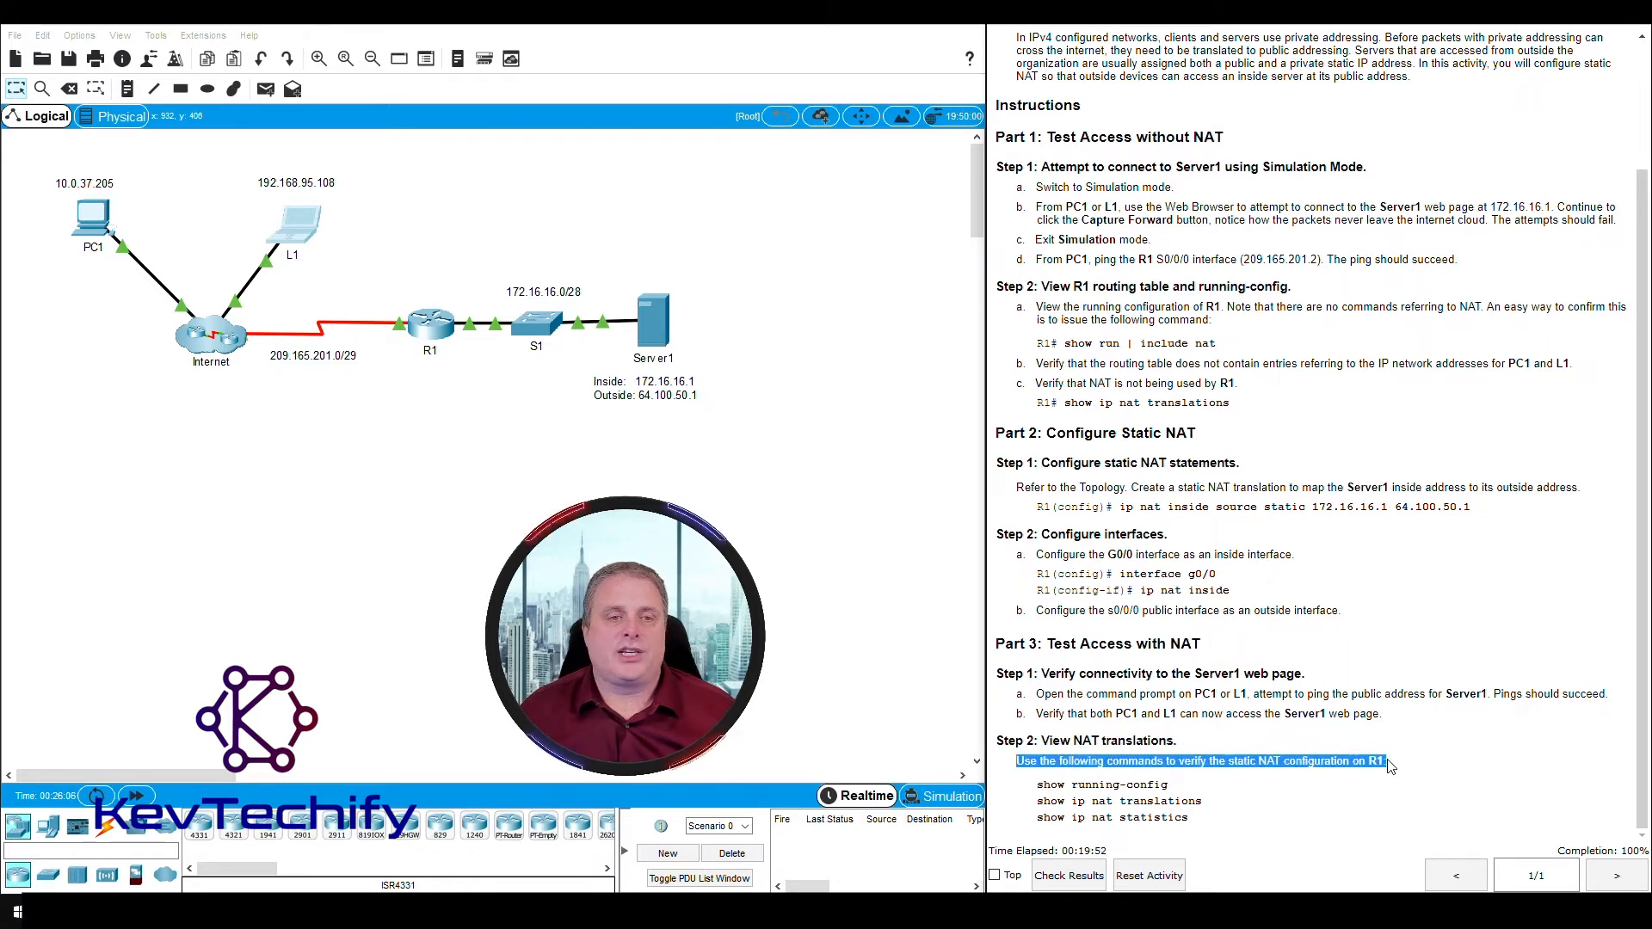
pyautogui.click(426, 322)
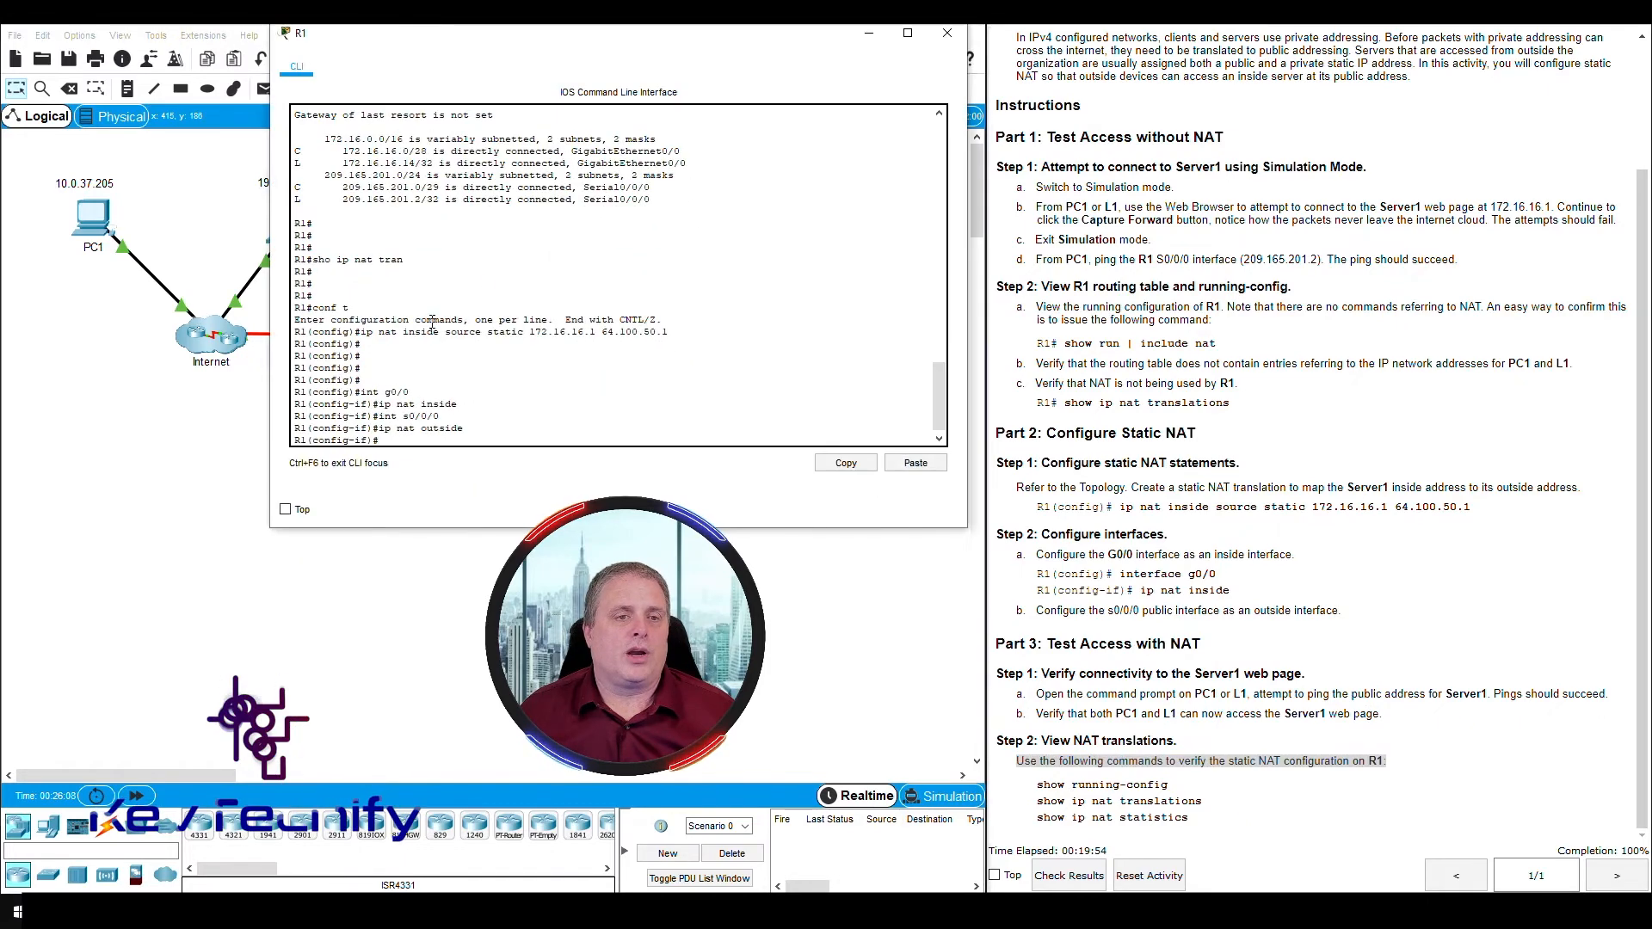
pyautogui.moveTo(723, 41); pyautogui.dragTo(652, 52)
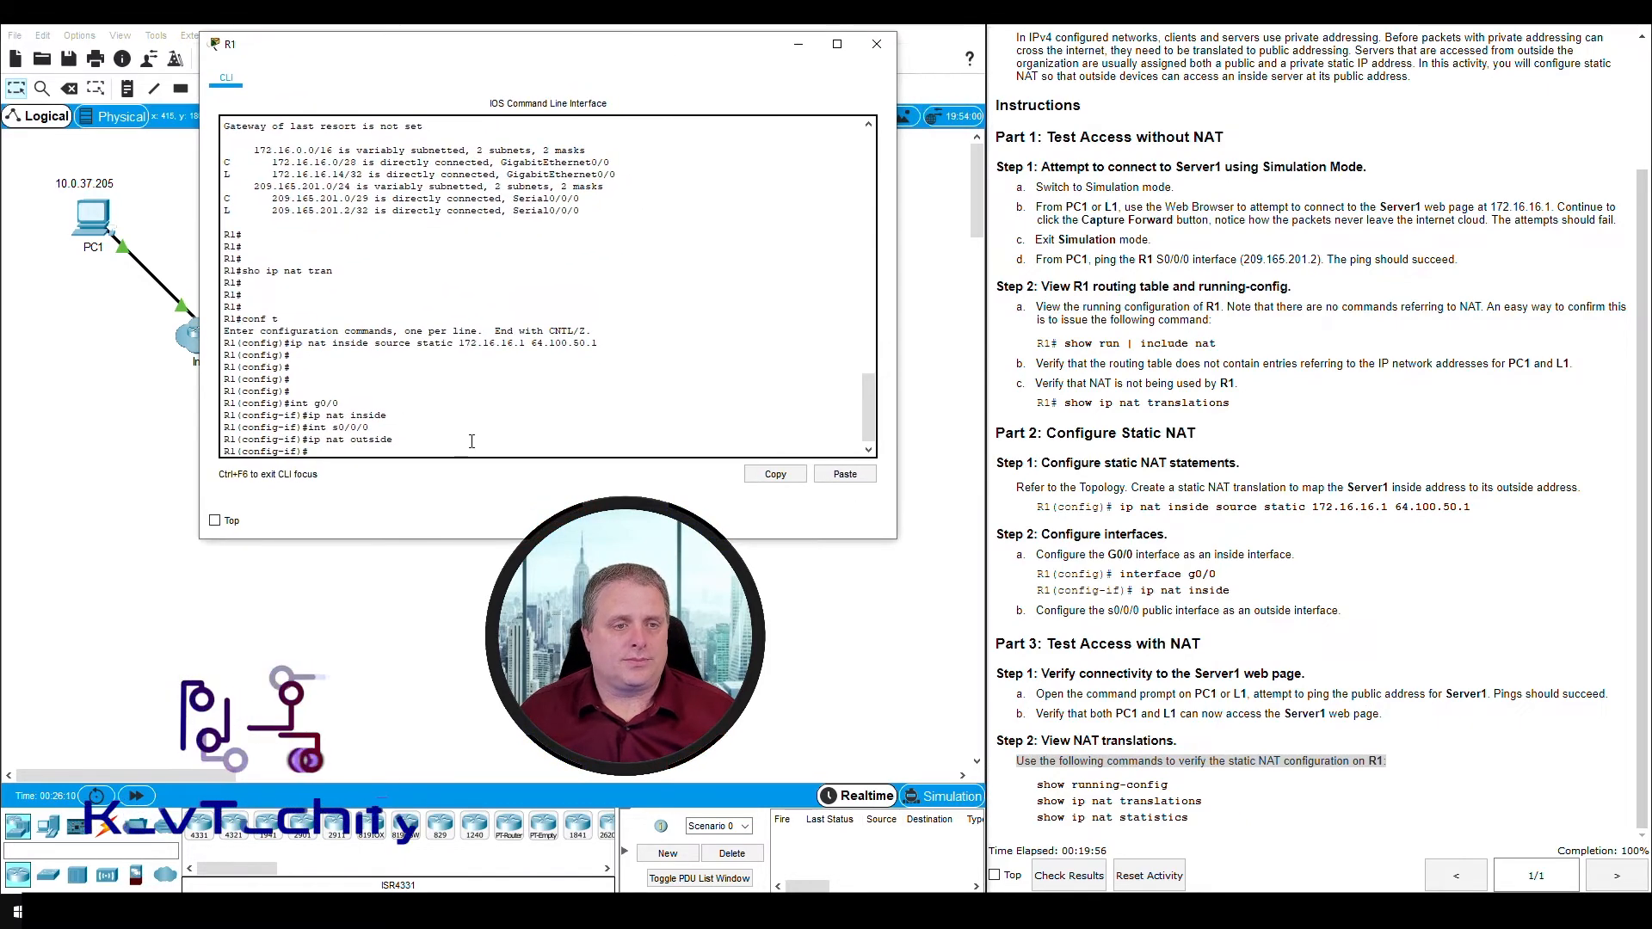
pyautogui.moveTo(544, 59); pyautogui.dragTo(532, 44)
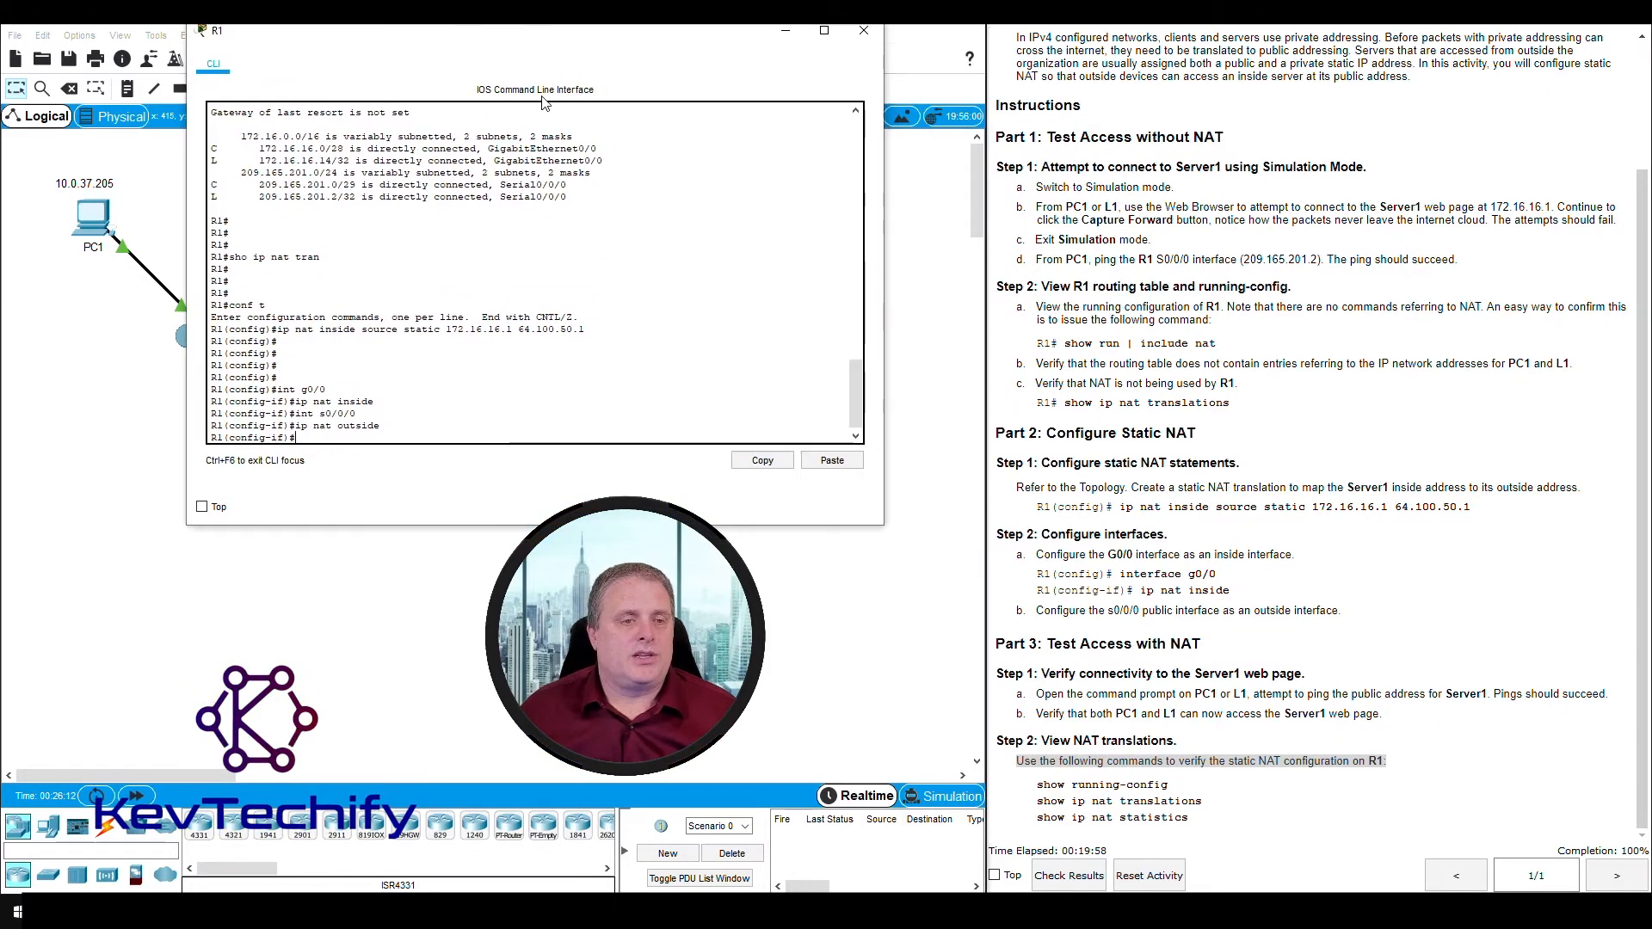
# - Exit interface and global configuration mode on R1 and add blank prompt lines
pyautogui.click(338, 440)
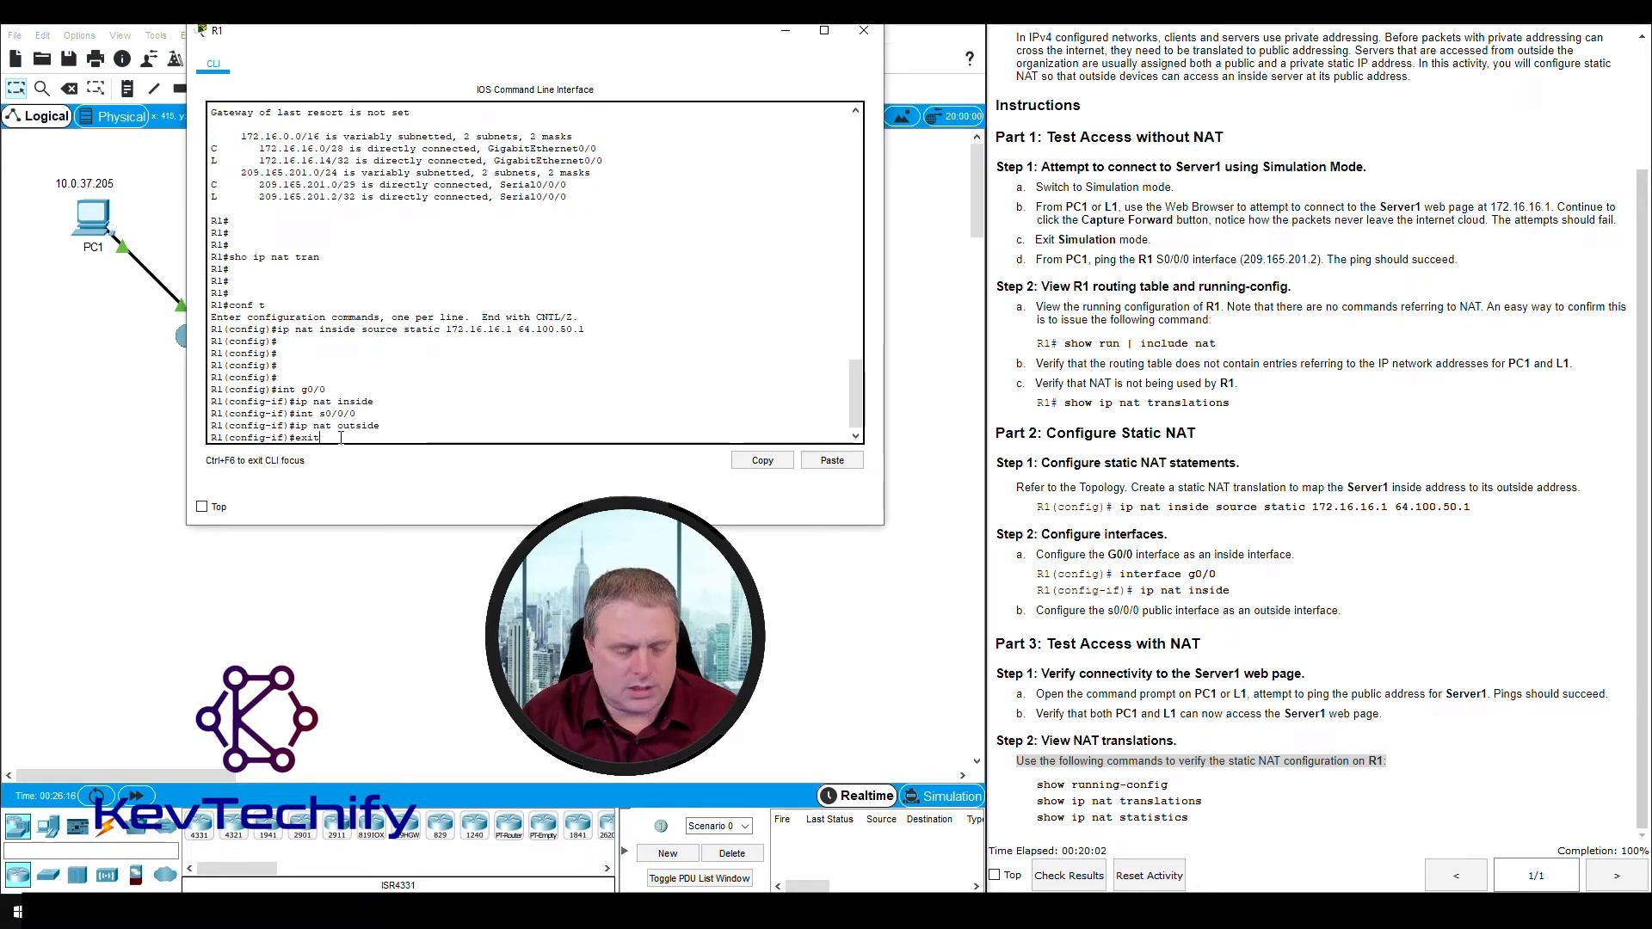
pyautogui.write('exit')
pyautogui.press('Return')
pyautogui.write('ex')
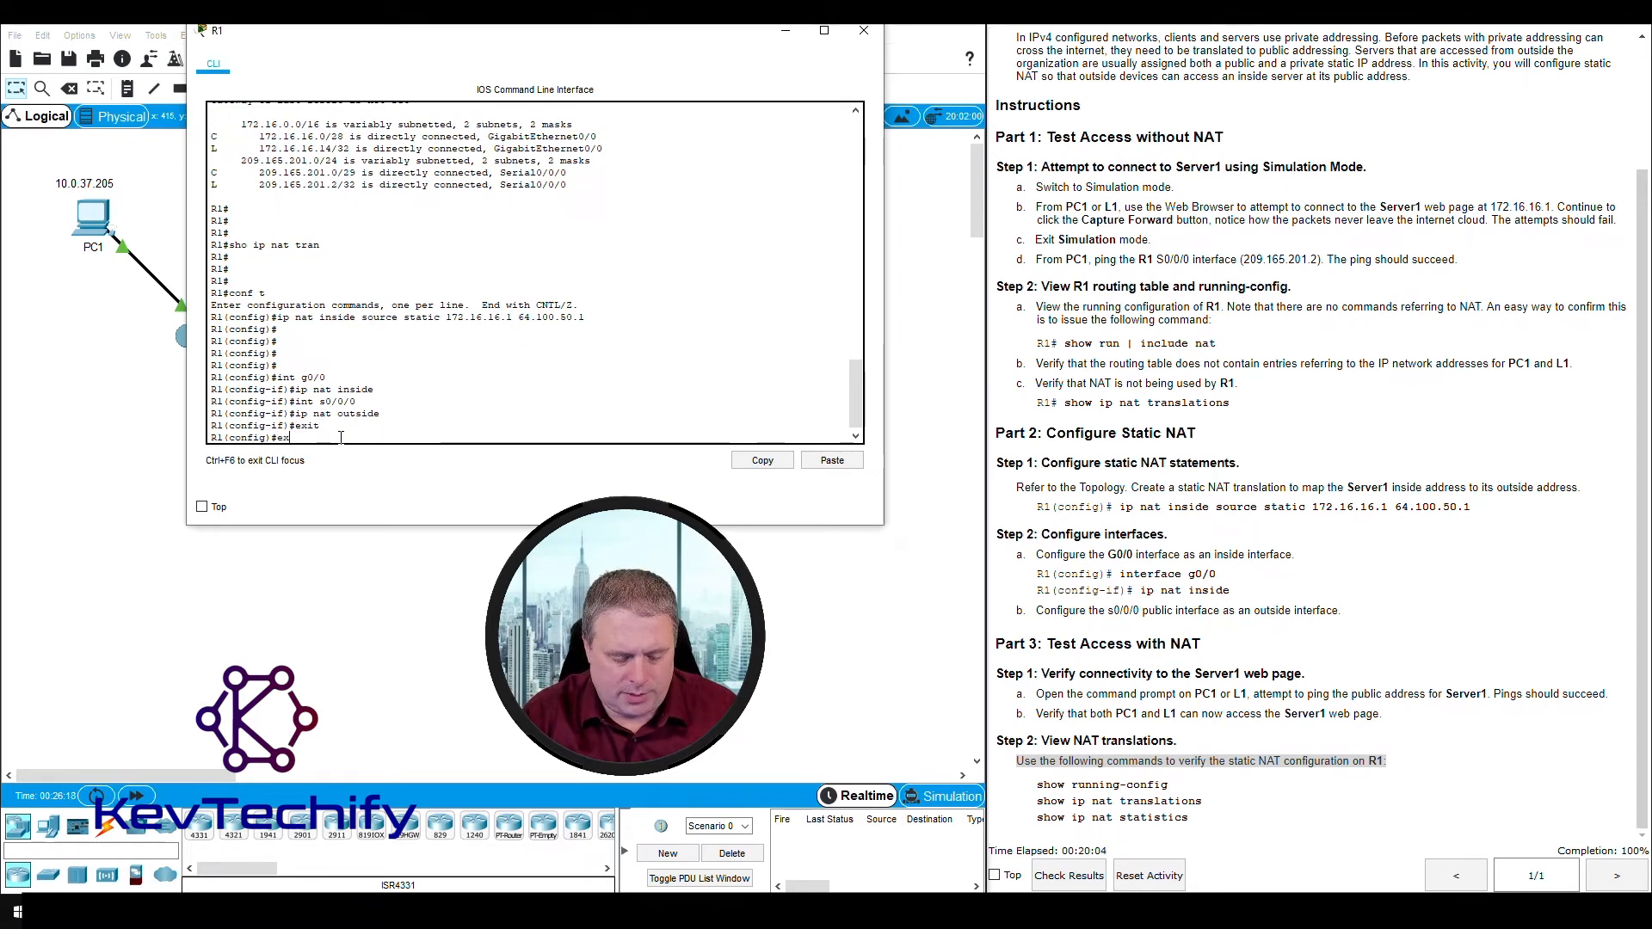
pyautogui.write('it')
pyautogui.press('Return')
pyautogui.press('Return')
pyautogui.press('Return')
pyautogui.press('Return')
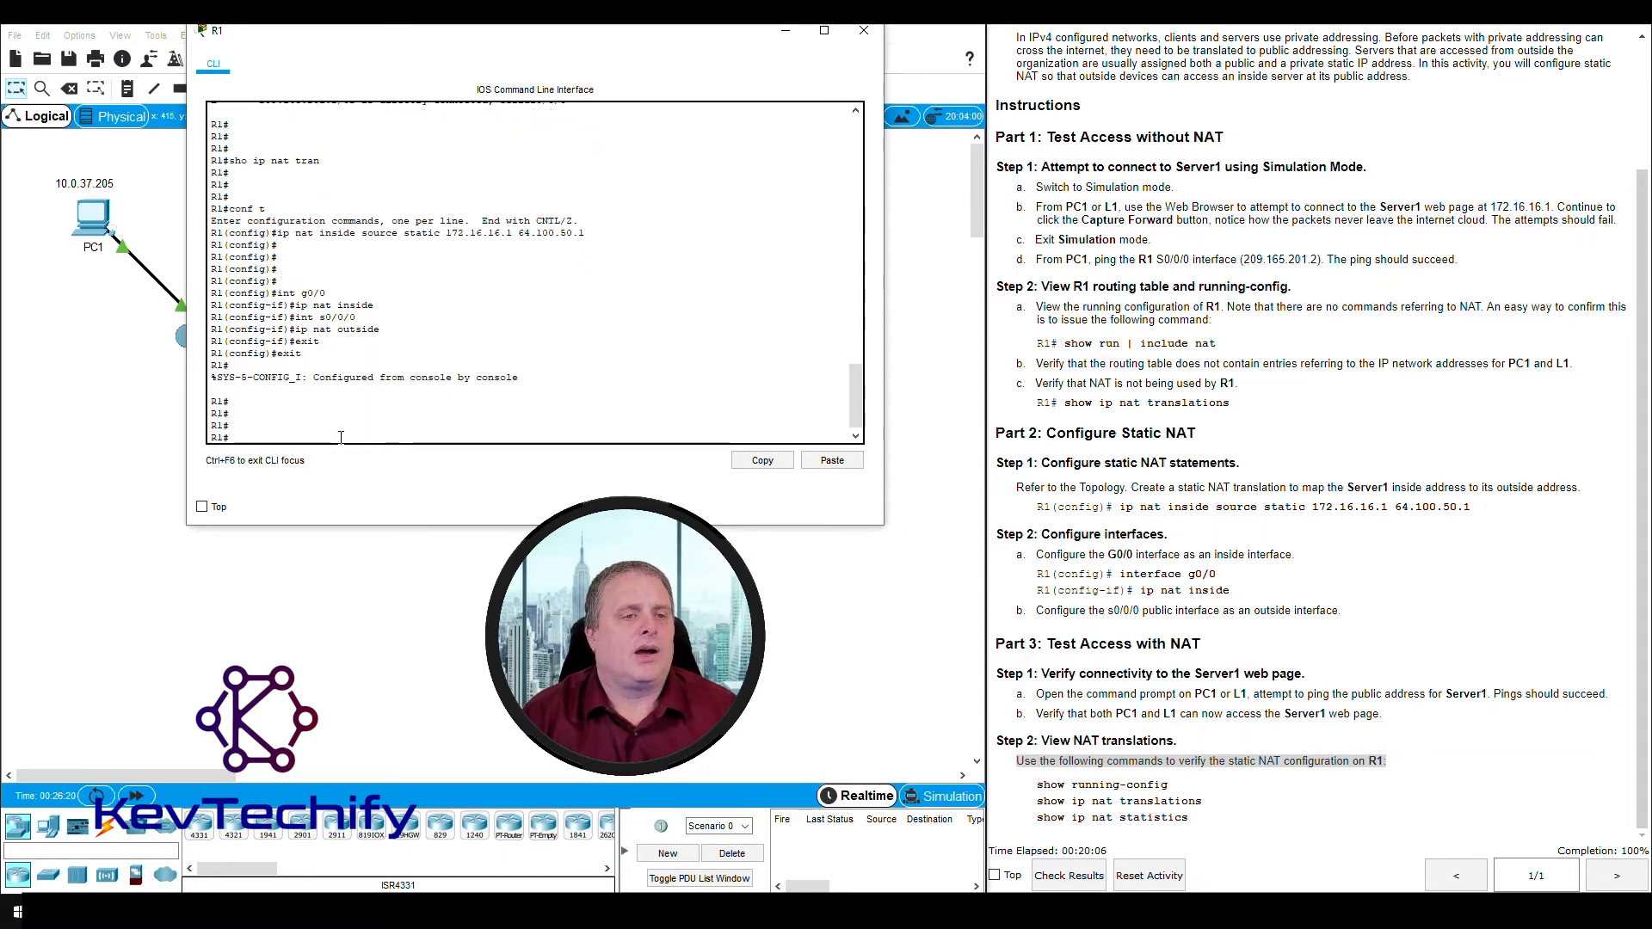
pyautogui.press('Return')
pyautogui.press('Return')
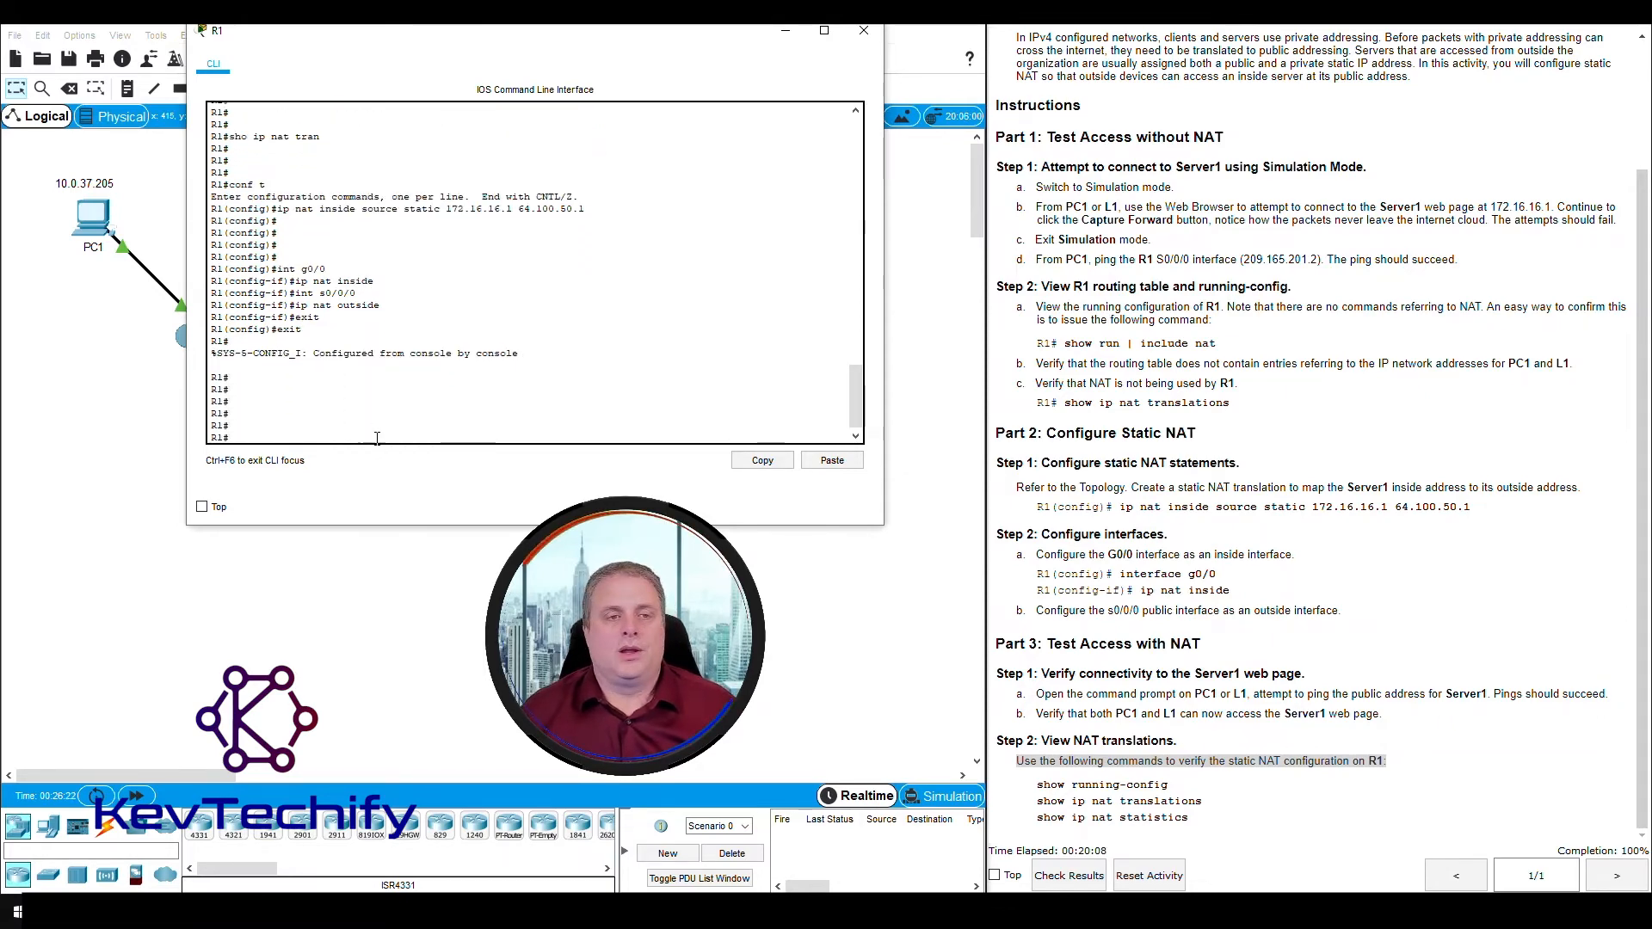
# - Show R1's running configuration and page through it as far as the console line section
pyautogui.write('sho')
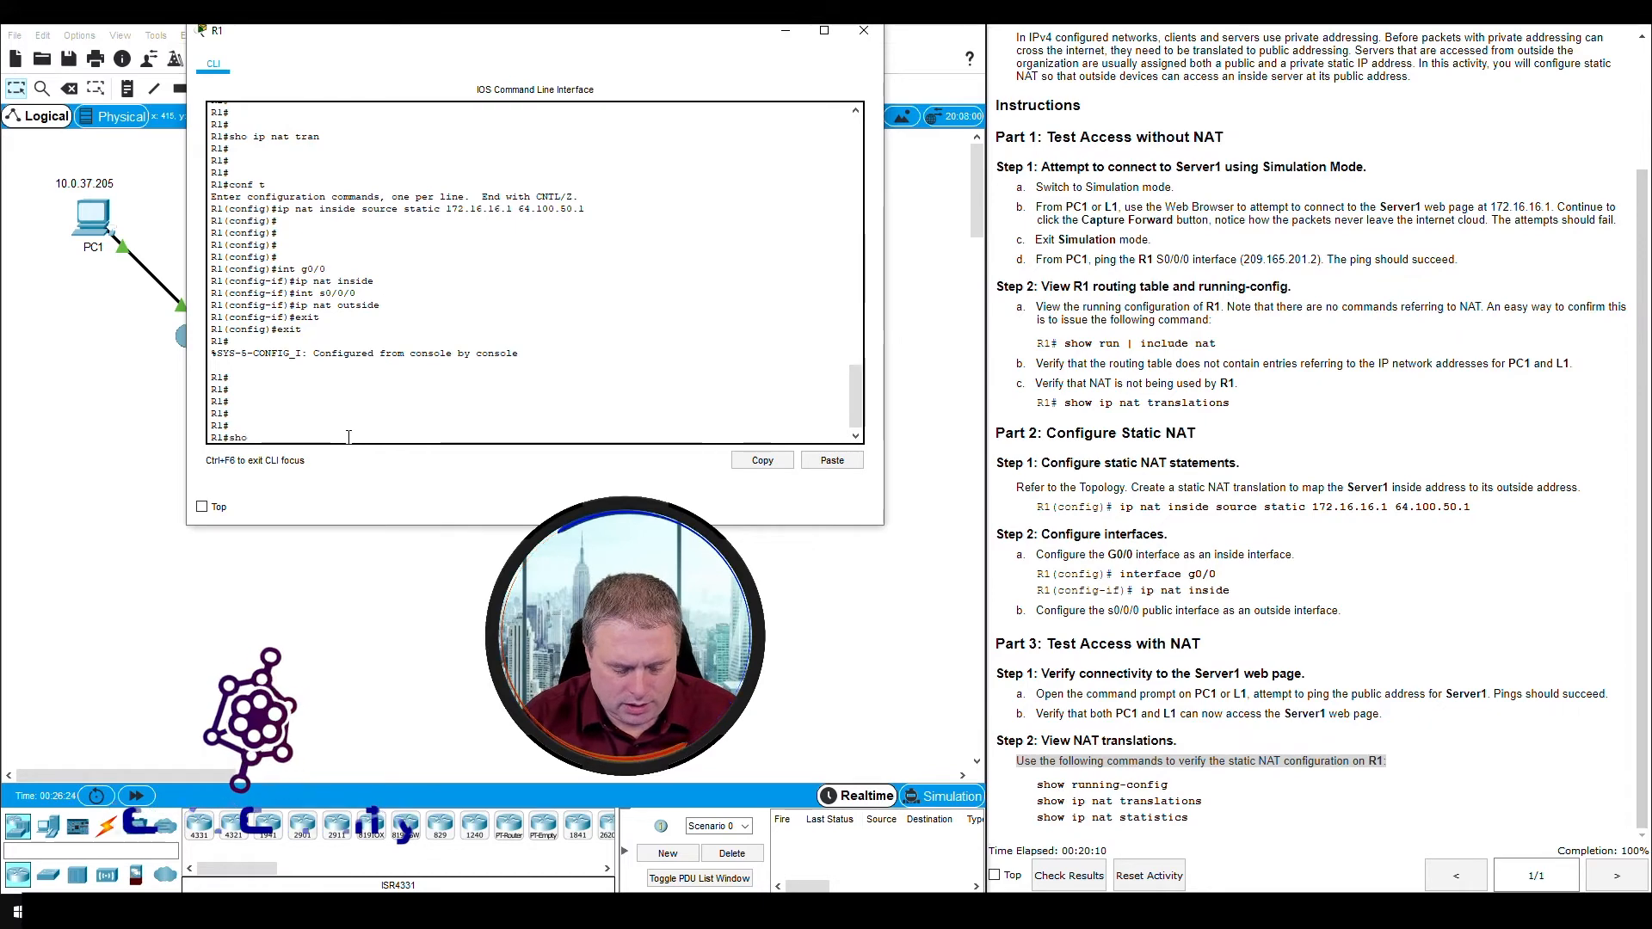
pyautogui.write(' run')
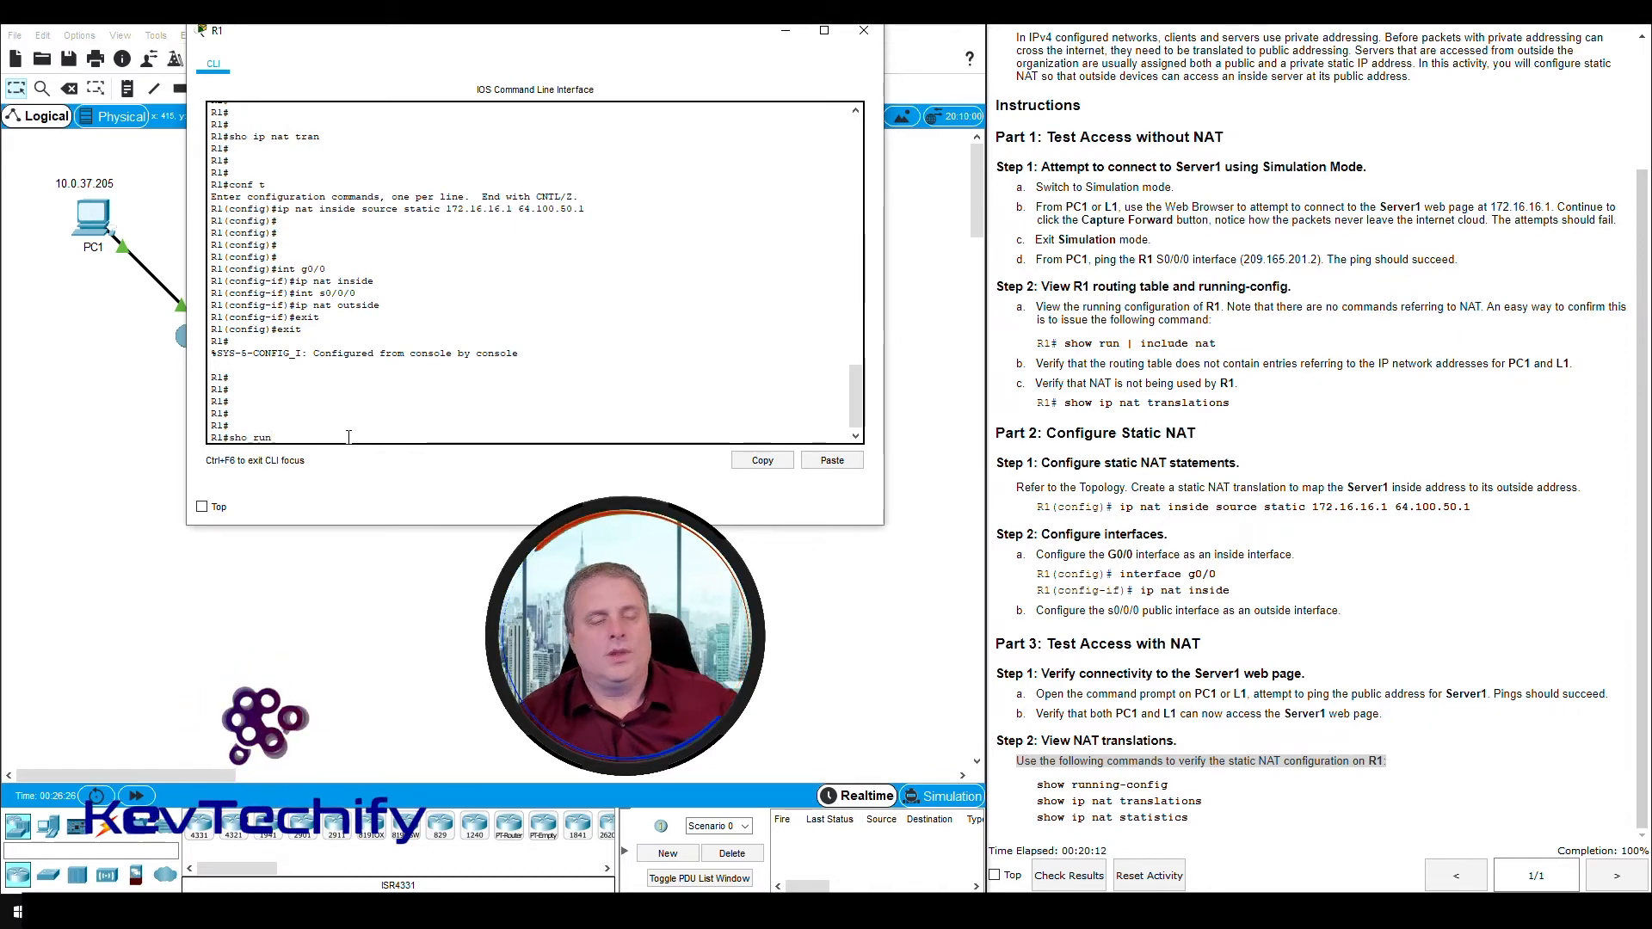
pyautogui.press('Return')
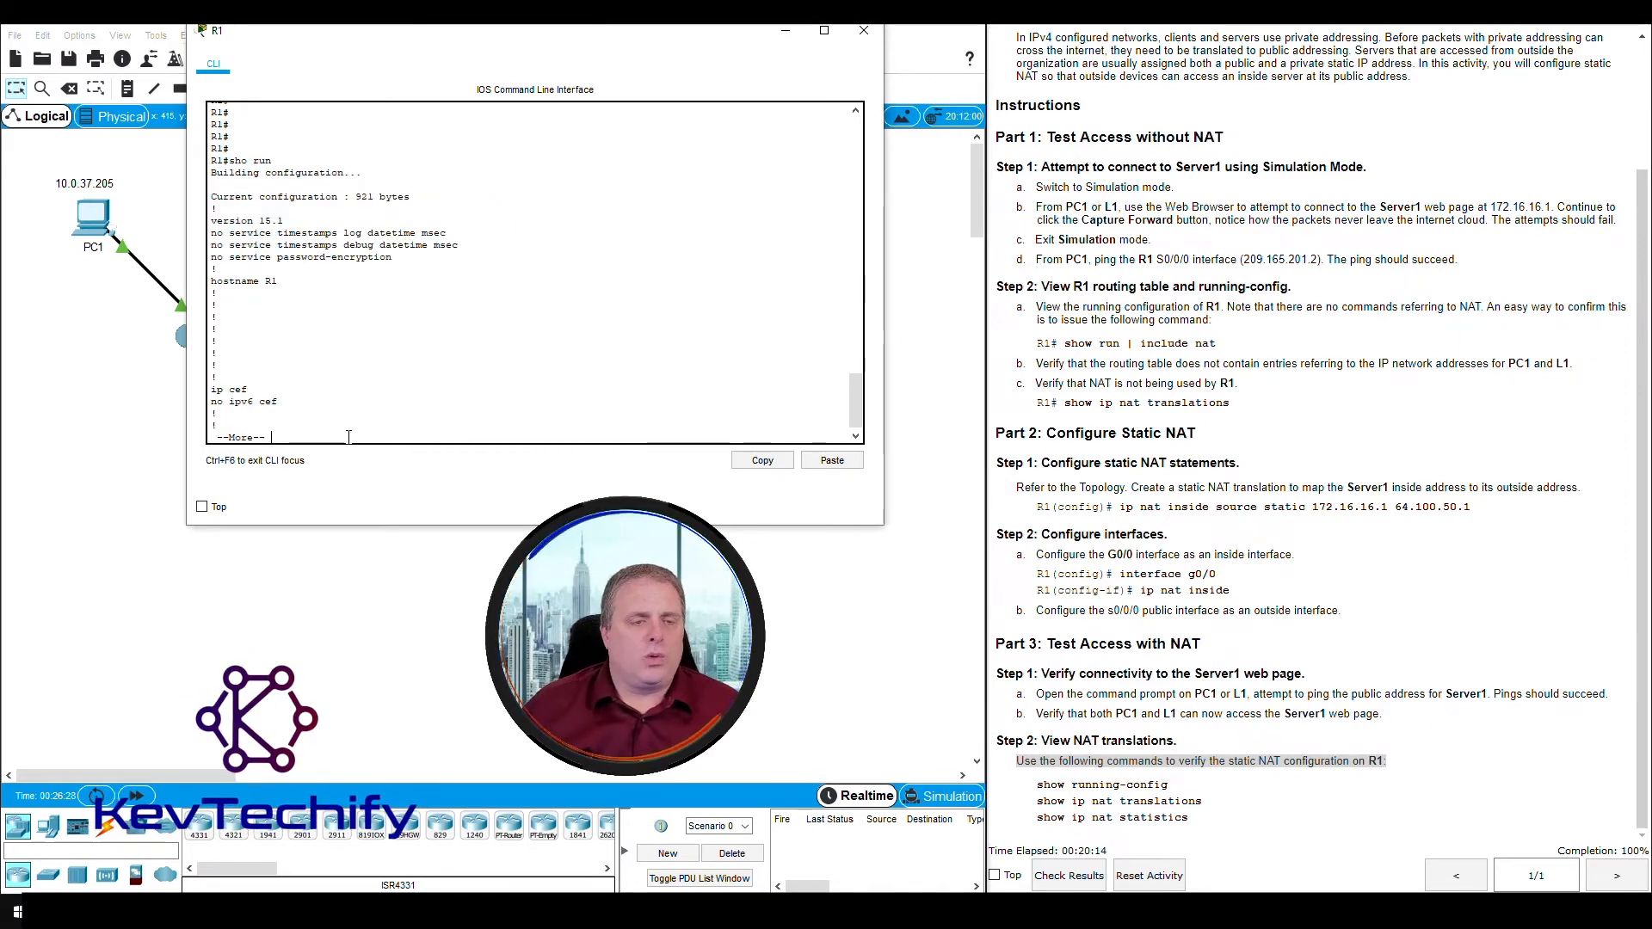
pyautogui.press('space')
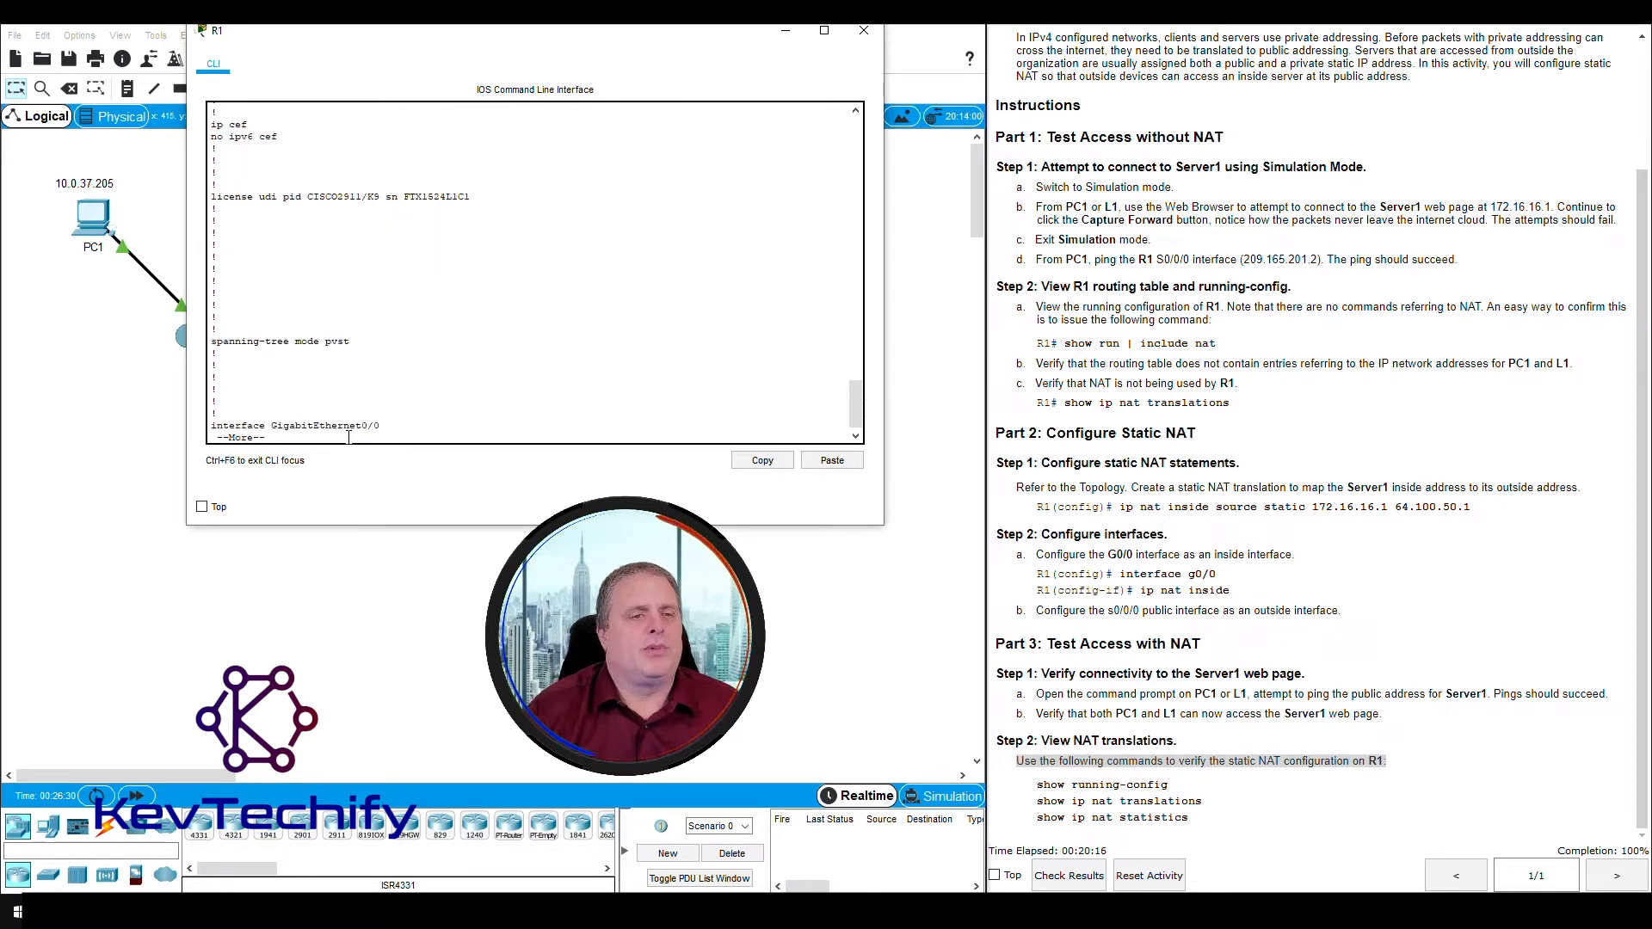
pyautogui.press('space')
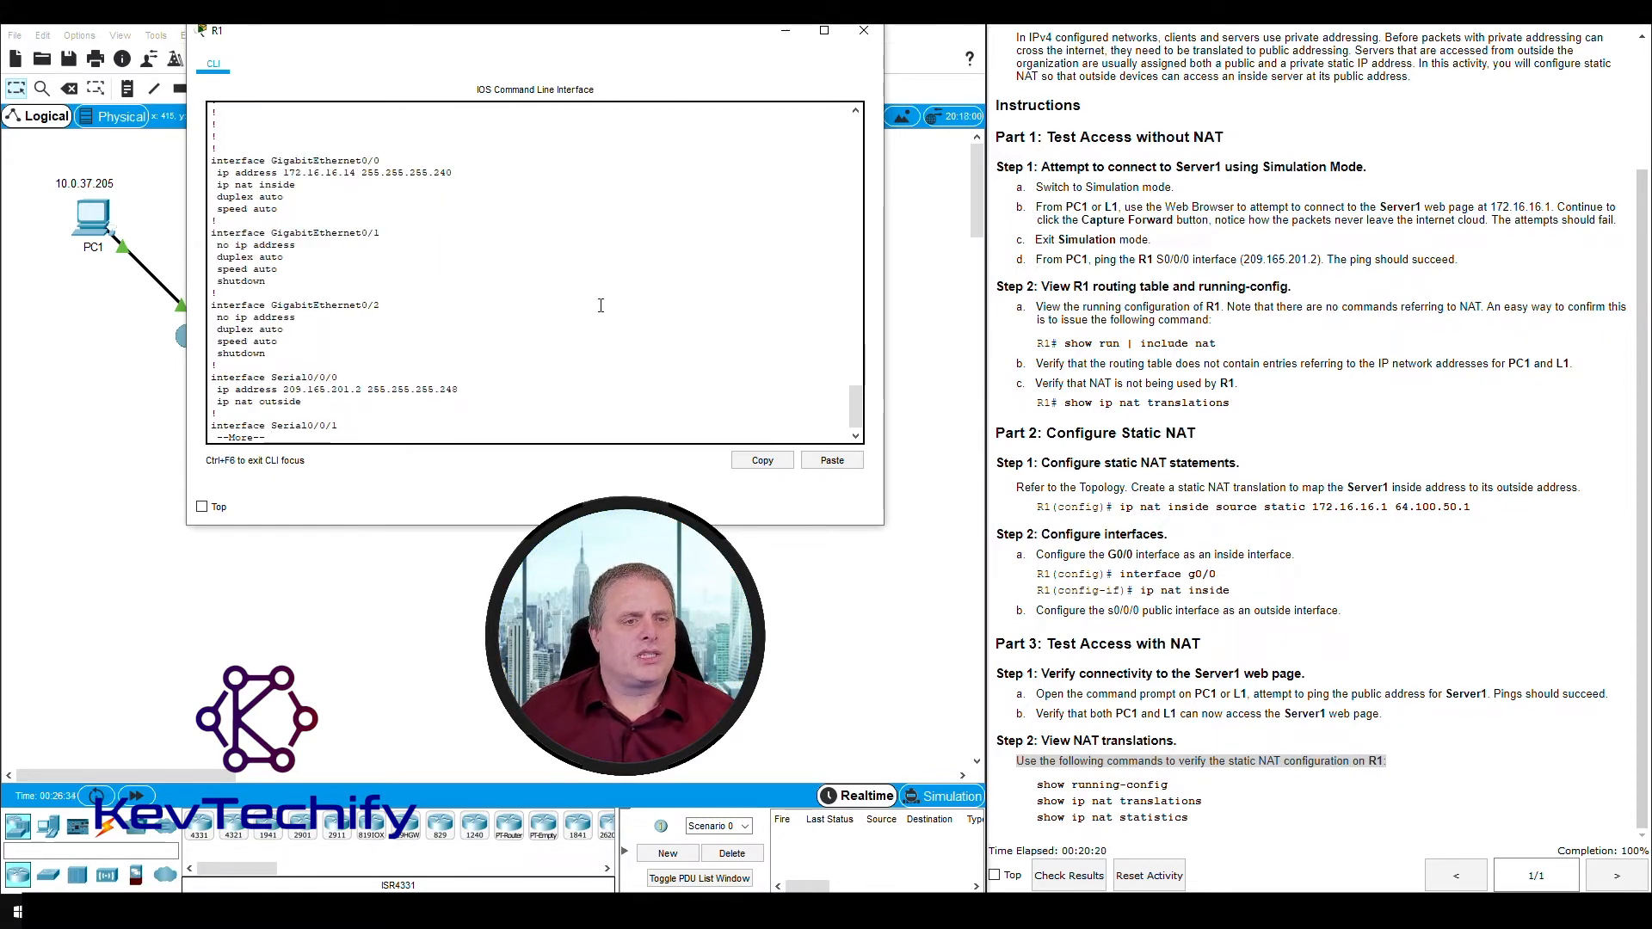
pyautogui.press('space')
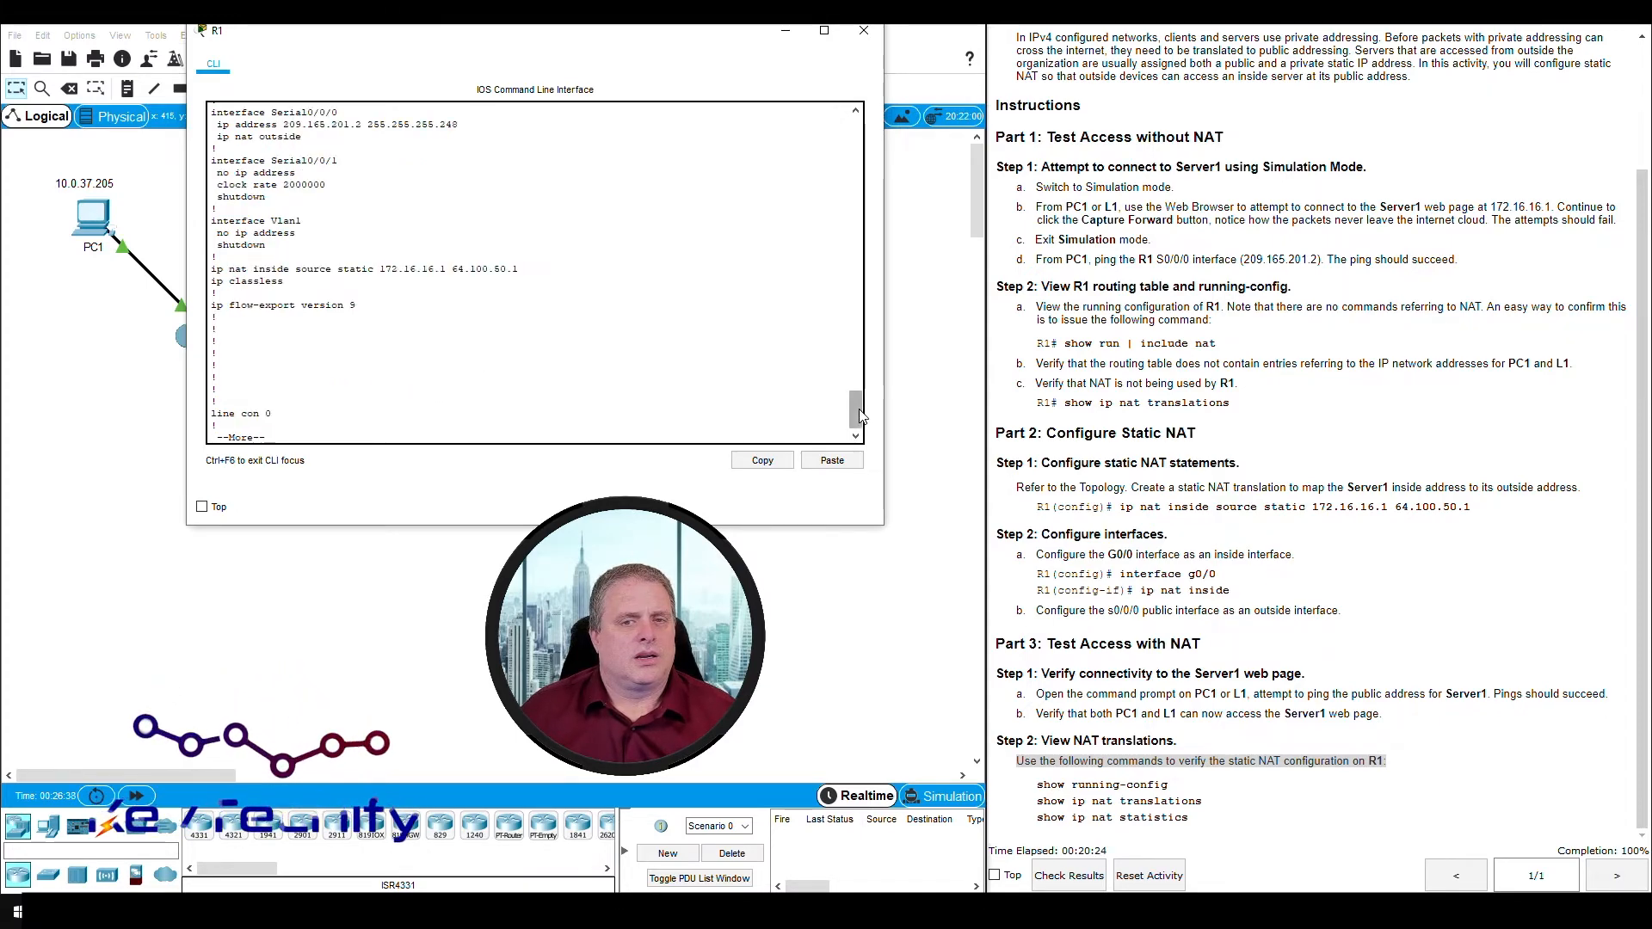
# - Examine the Serial0/0/0 and GigabitEthernet0/0 sections of the running configuration for their addresses and NAT roles
pyautogui.scroll(1, 858, 411)
pyautogui.scroll(1, 859, 411)
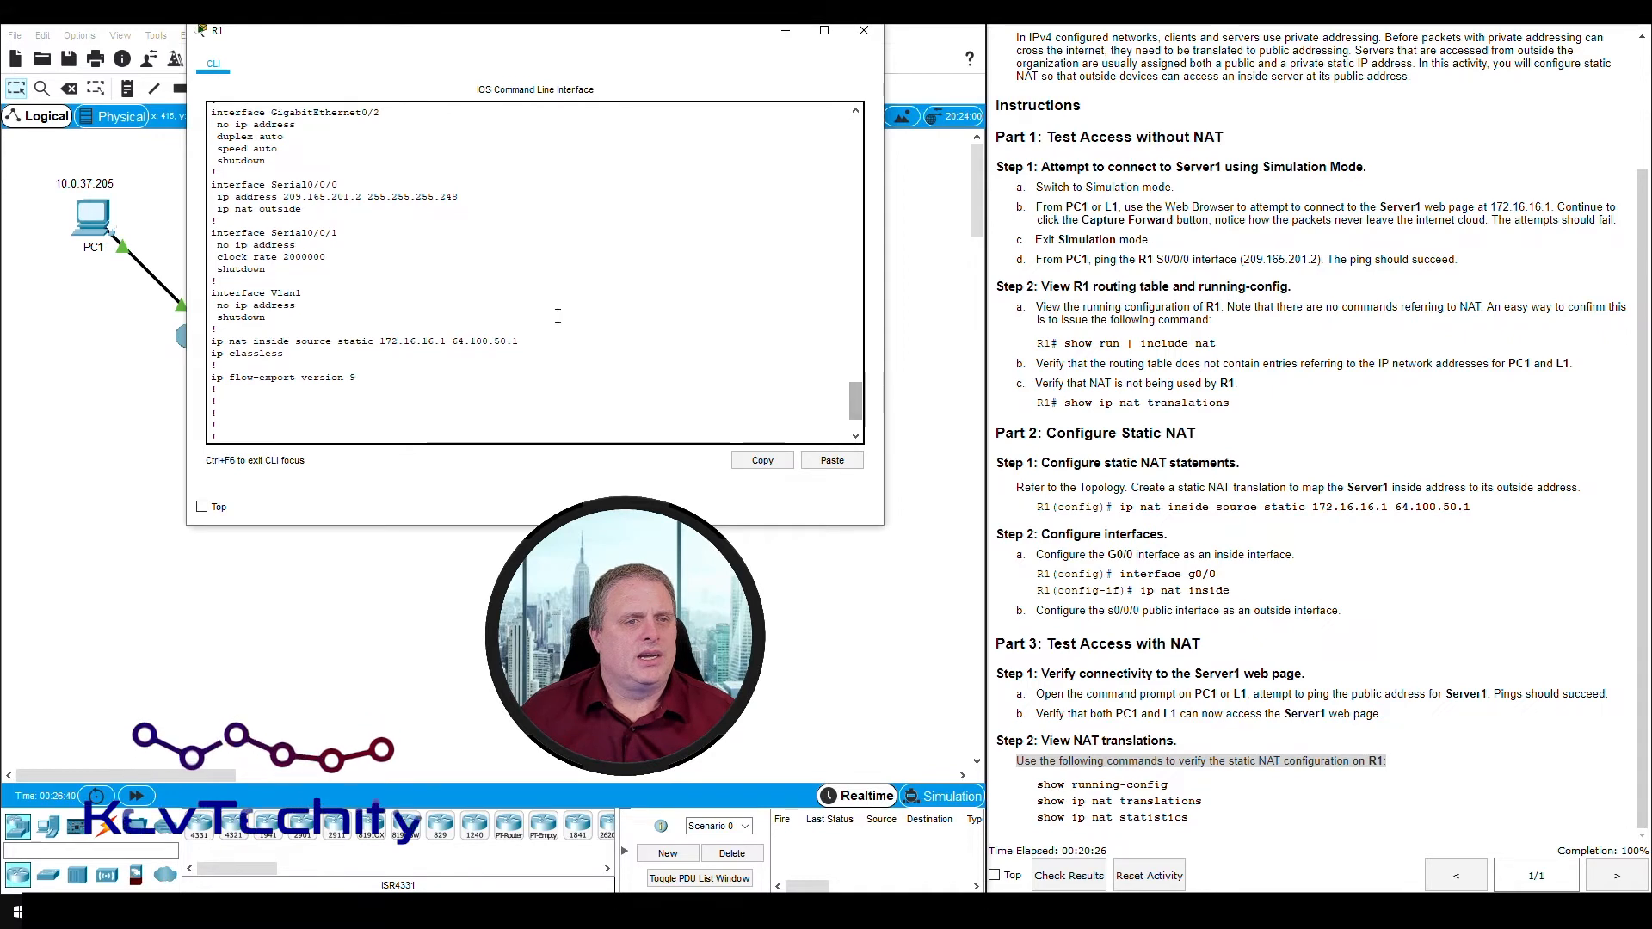
pyautogui.moveTo(210, 184); pyautogui.dragTo(315, 213)
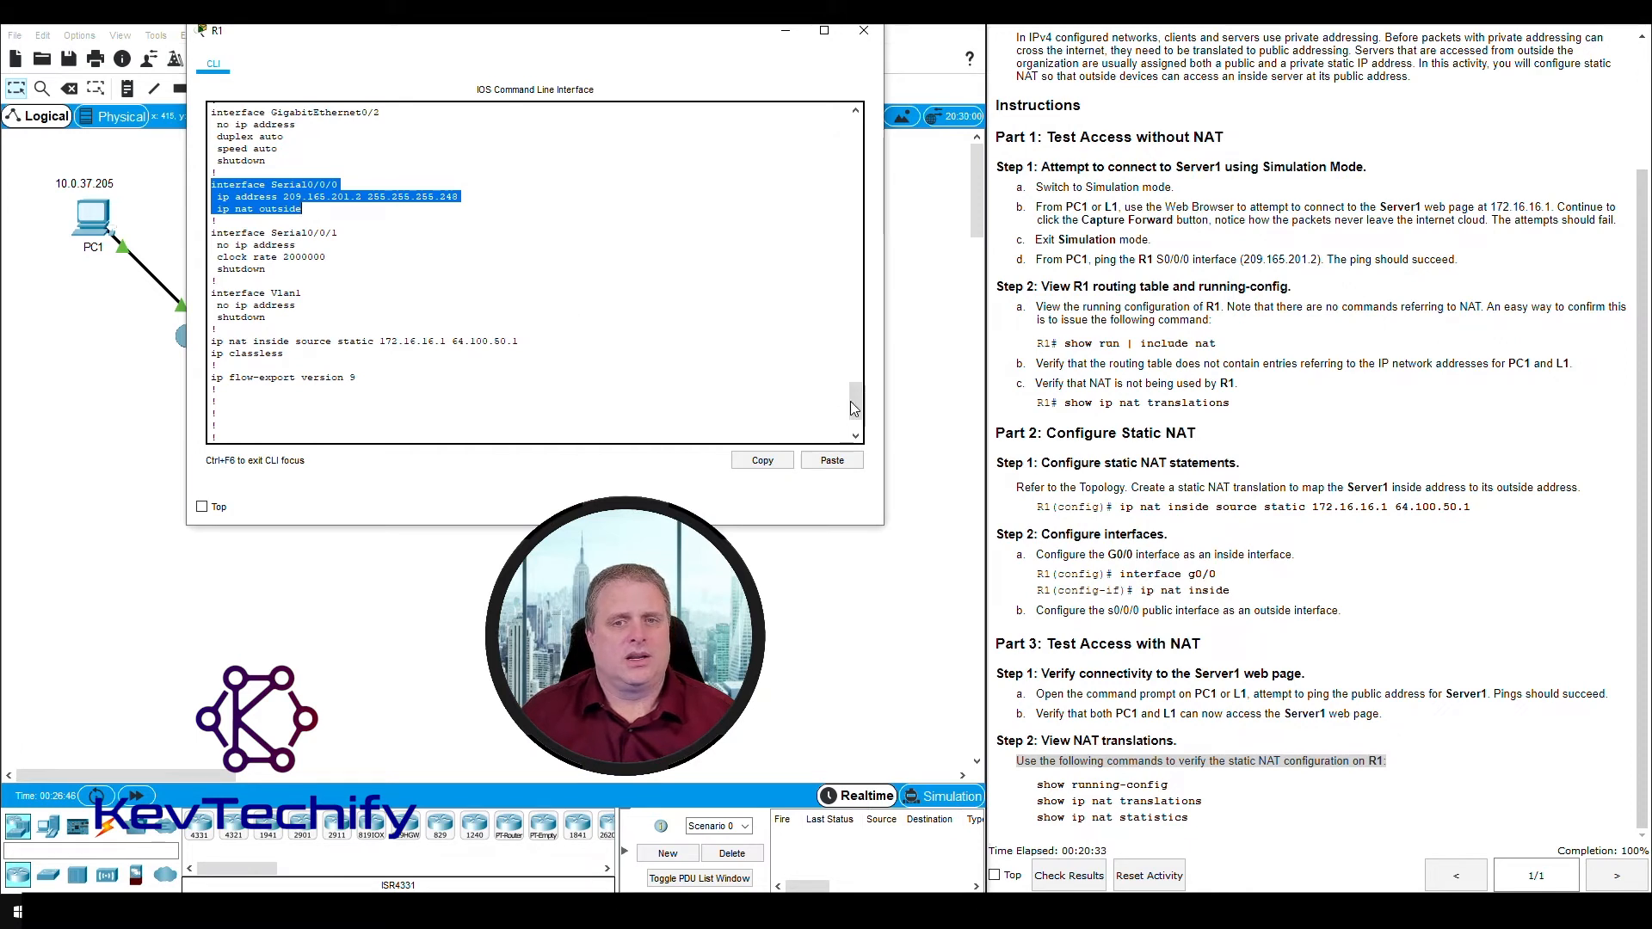
pyautogui.moveTo(854, 402); pyautogui.dragTo(858, 389)
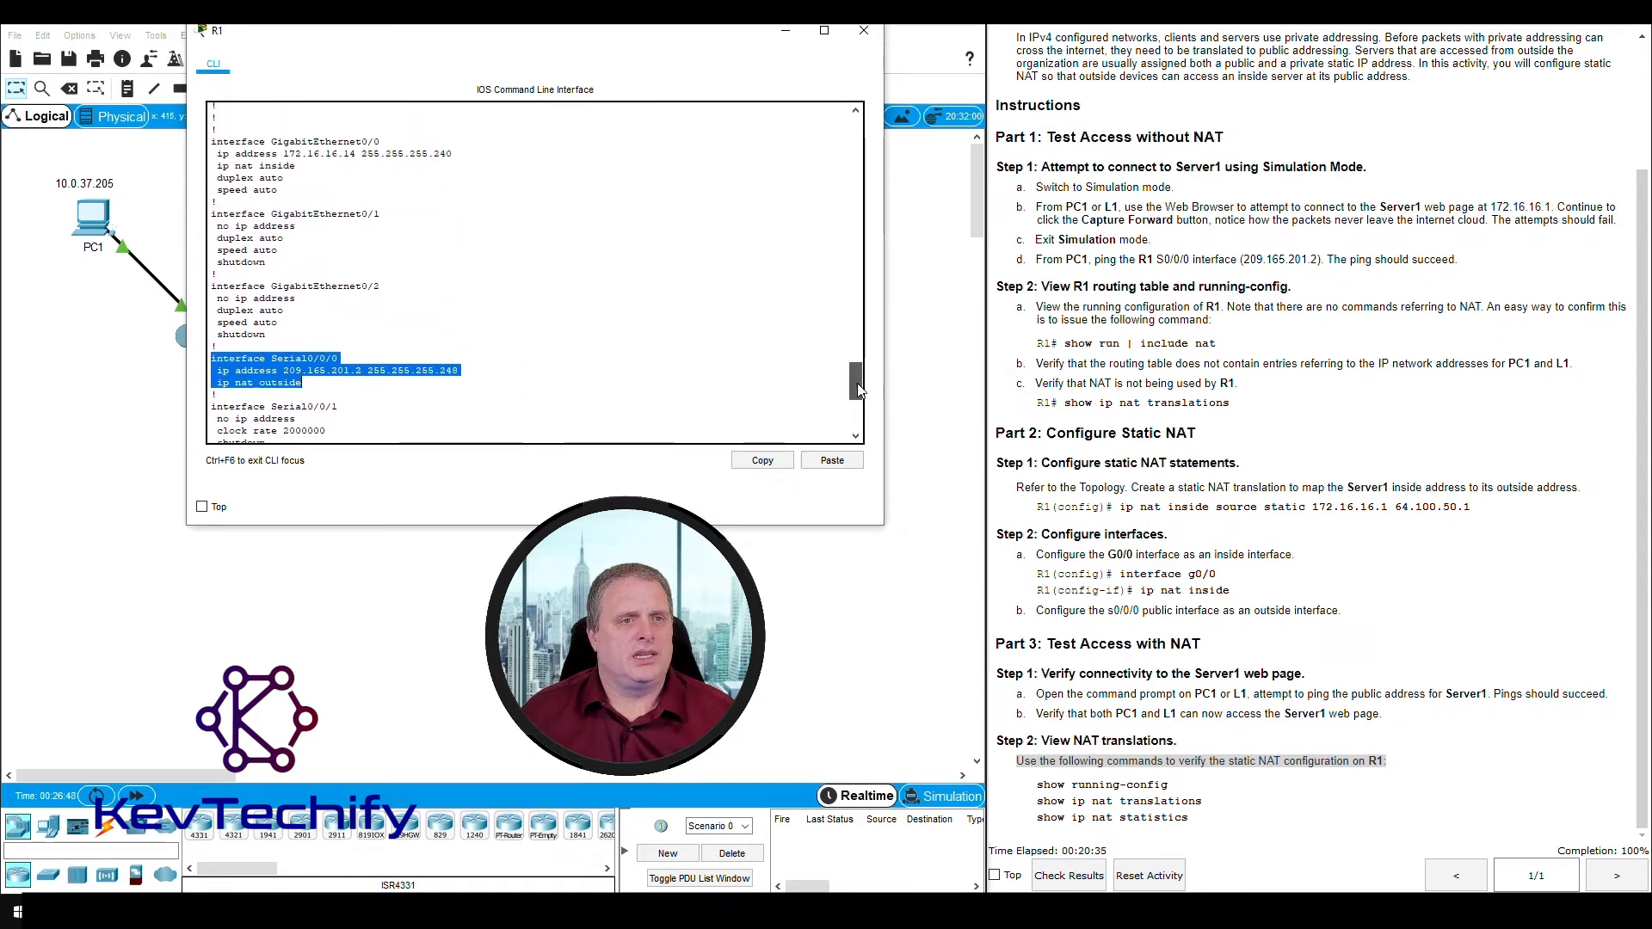
pyautogui.moveTo(211, 142); pyautogui.dragTo(336, 169)
pyautogui.click(307, 166)
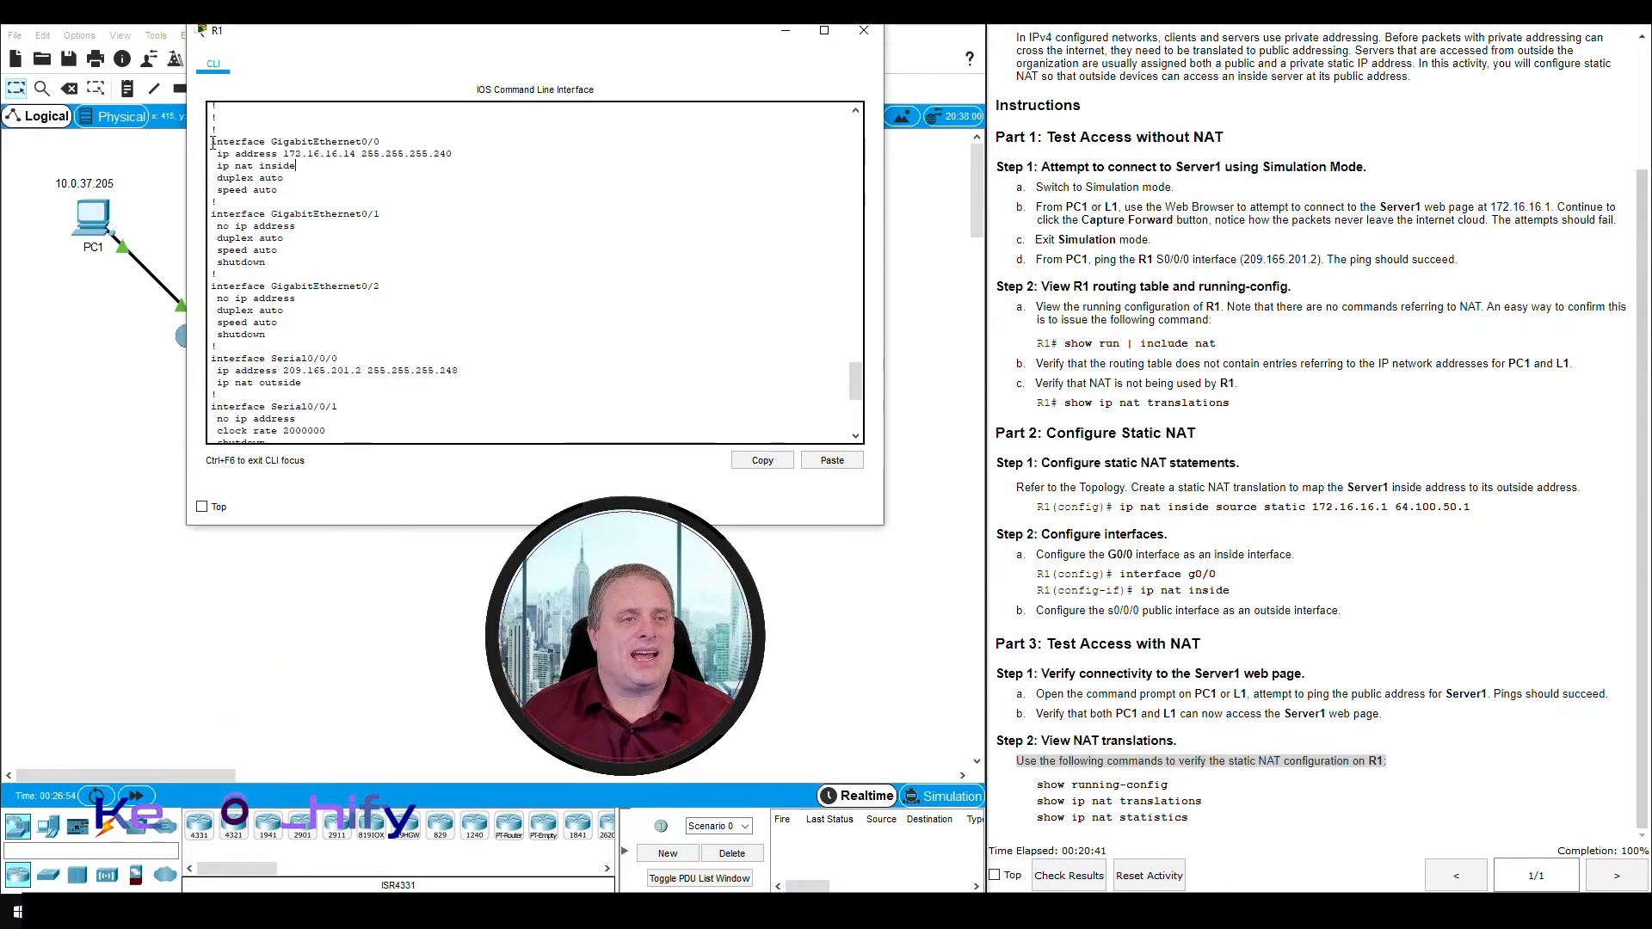
pyautogui.moveTo(212, 142); pyautogui.dragTo(328, 165)
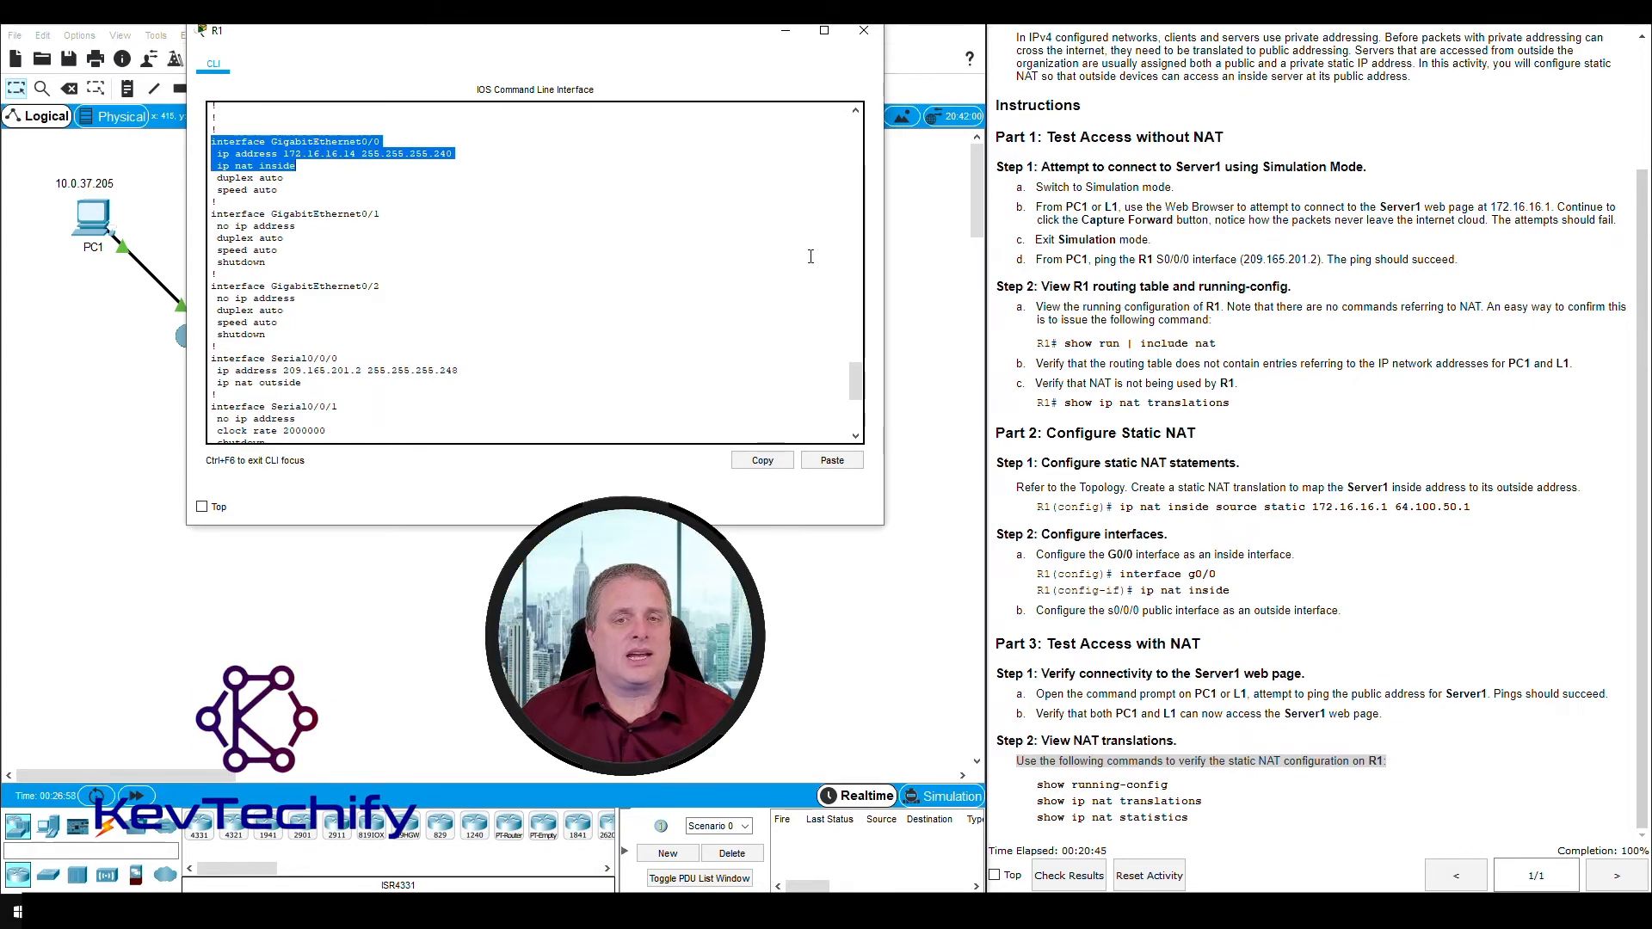
# - Examine the static NAT statement and its two addresses in the running configuration, and page to the end of the output
pyautogui.moveTo(855, 378); pyautogui.dragTo(857, 425)
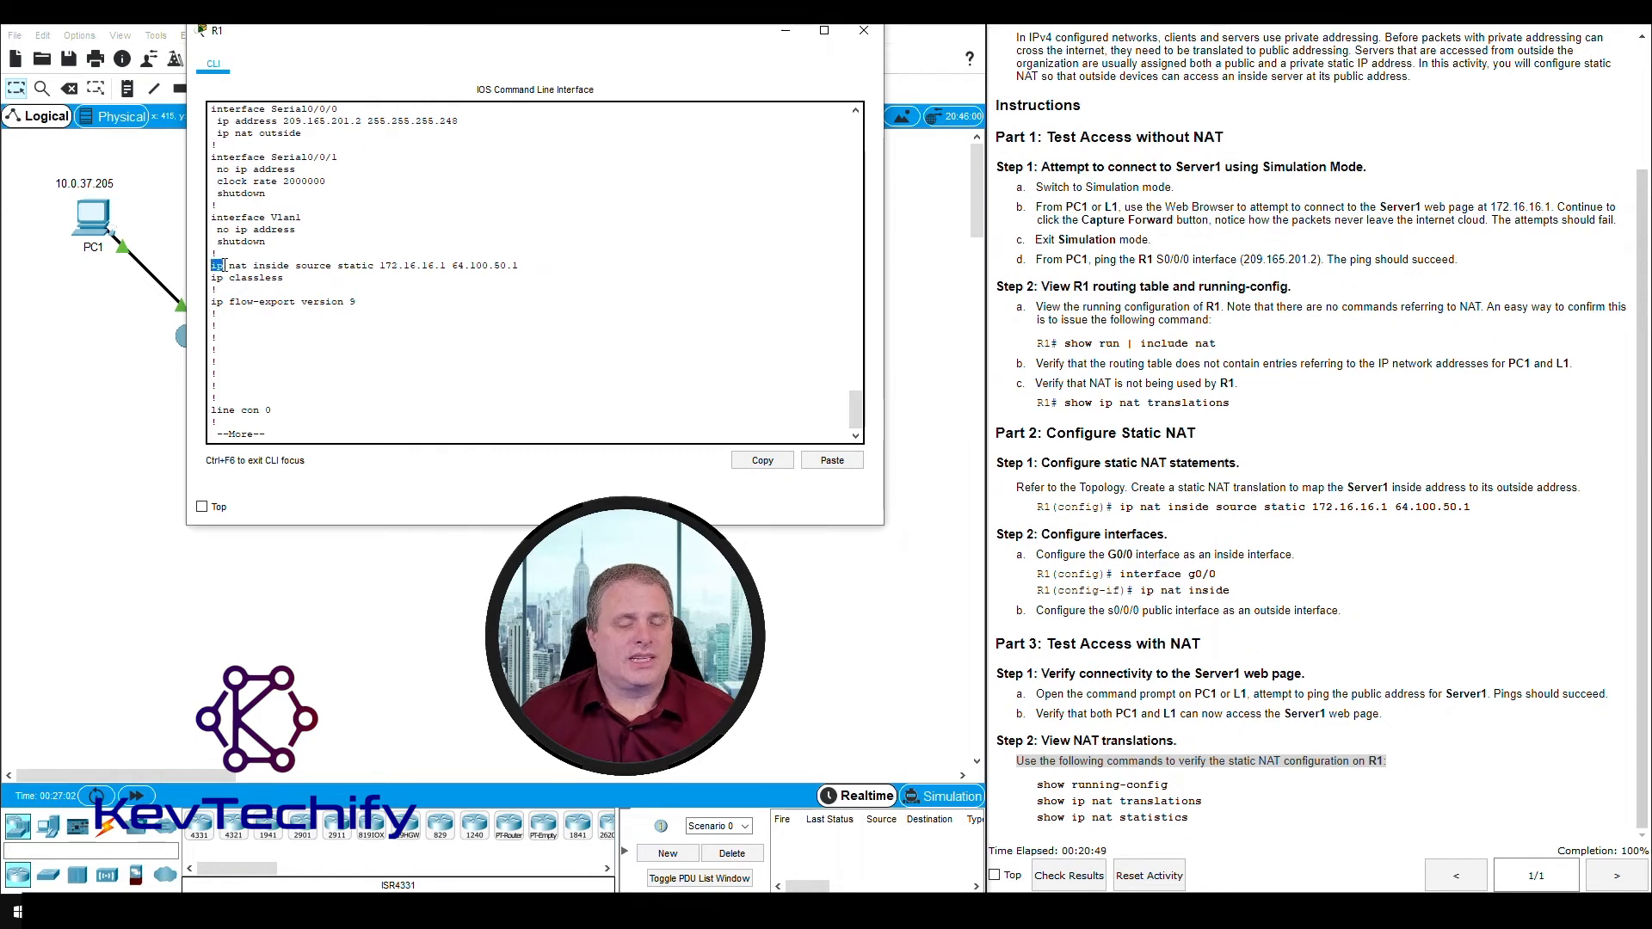
pyautogui.click(314, 259)
pyautogui.moveTo(357, 258); pyautogui.dragTo(506, 265)
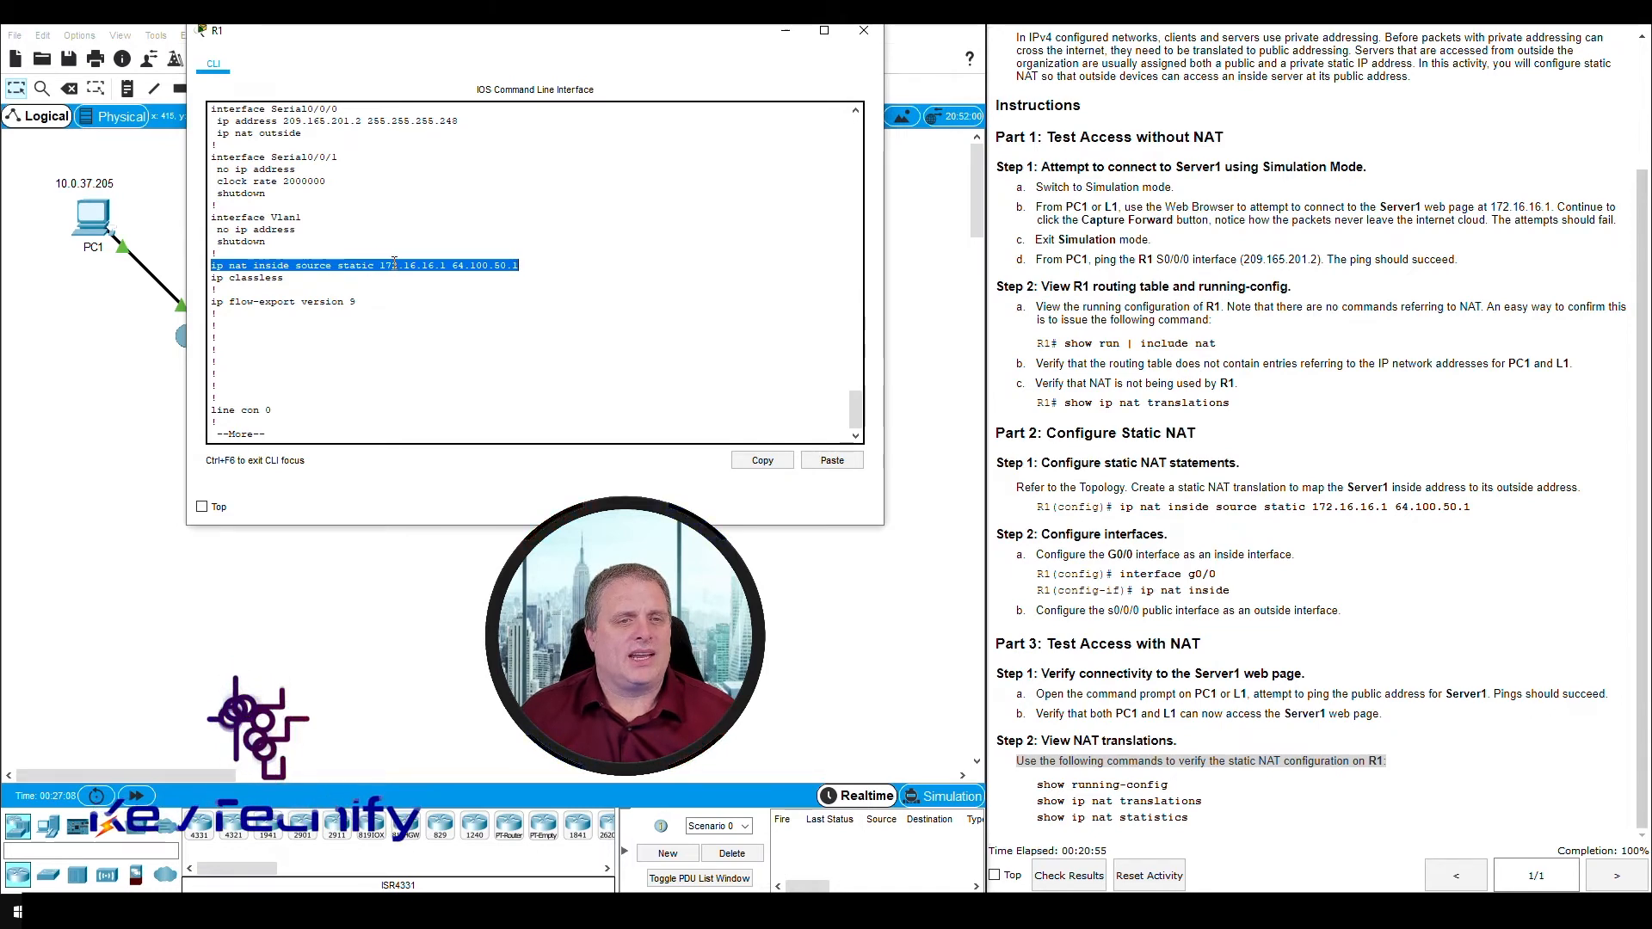
pyautogui.moveTo(381, 268); pyautogui.dragTo(514, 265)
pyautogui.click(444, 367)
pyautogui.press('space')
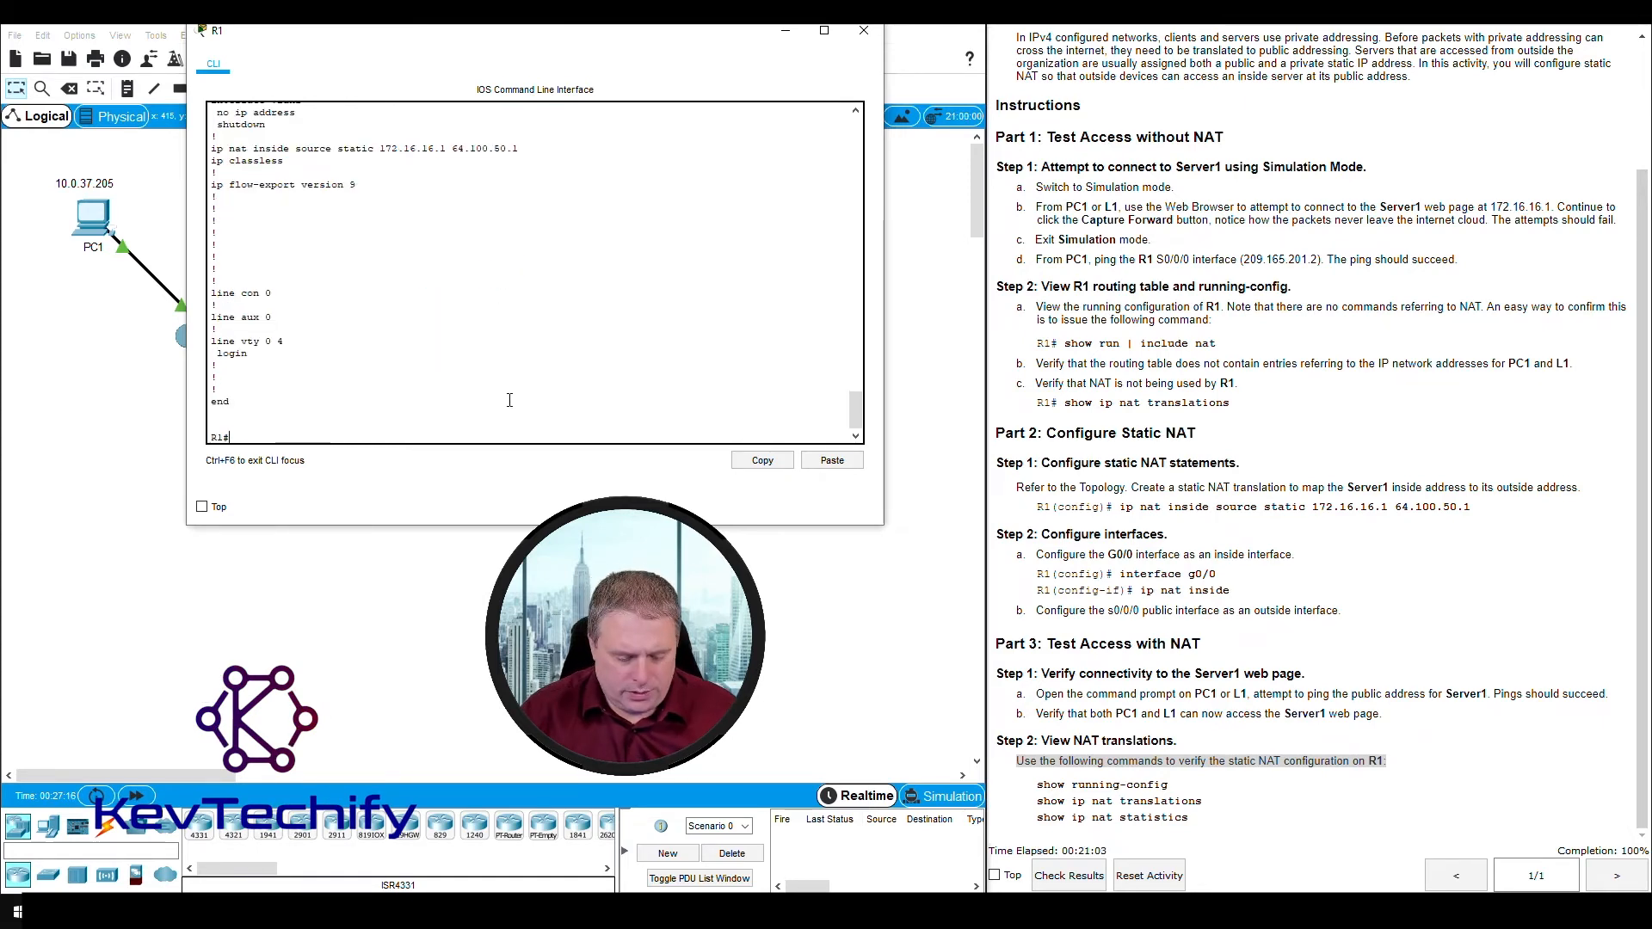
# - Display the NAT translation table on R1 with sho ip nat tran
pyautogui.write('shpo')
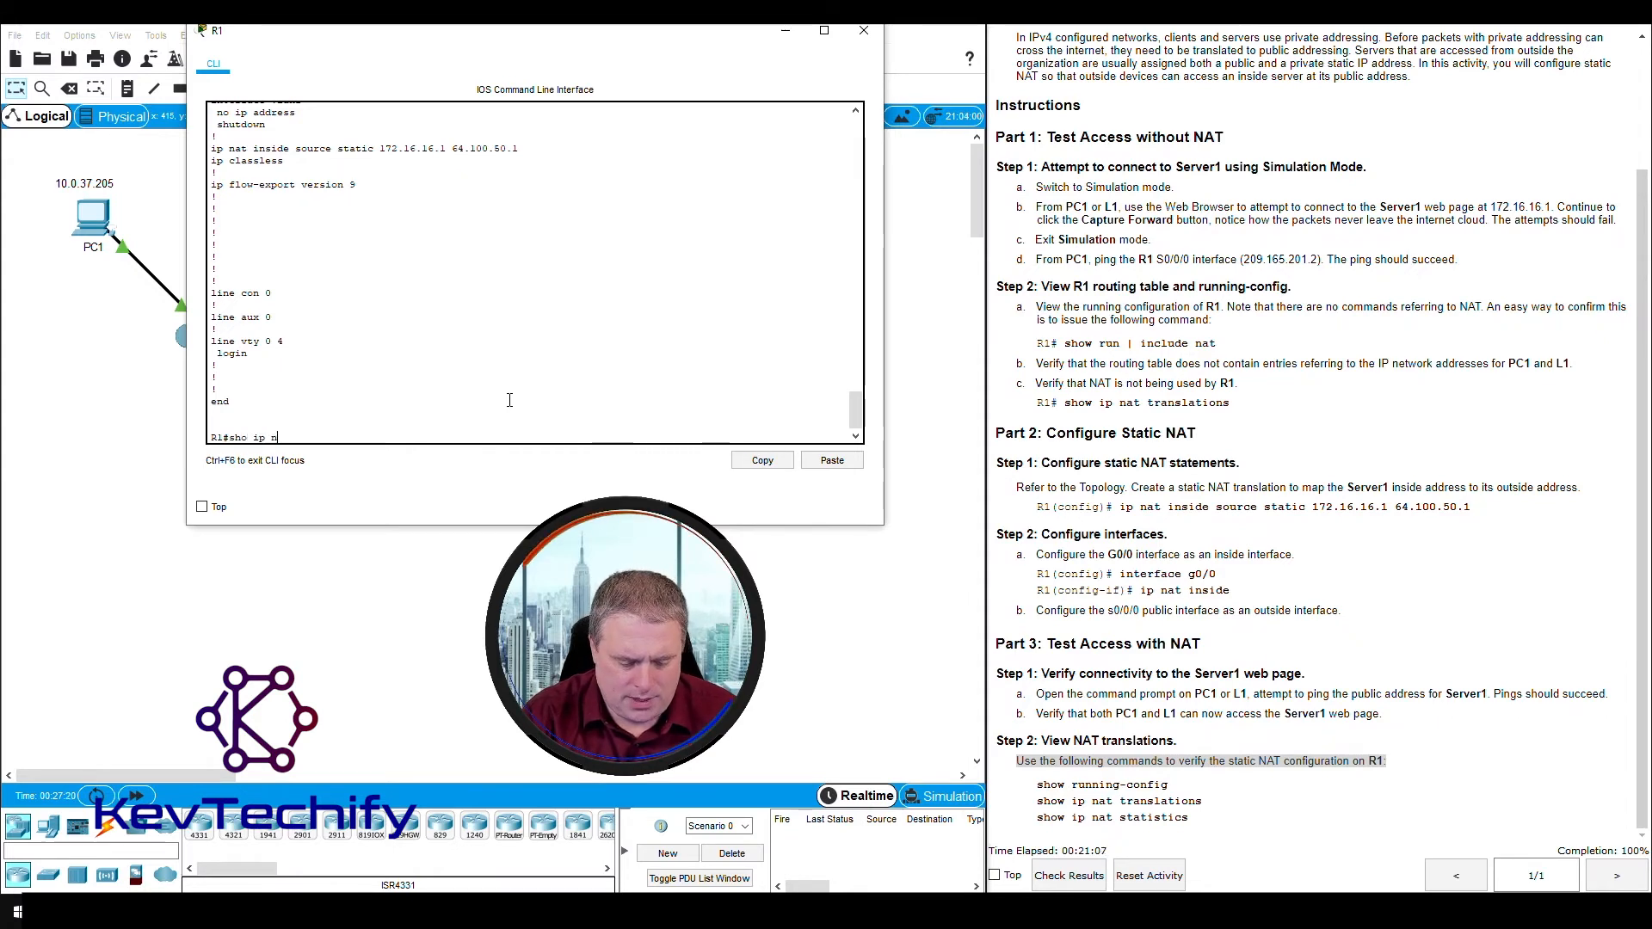
pyautogui.write('t t')
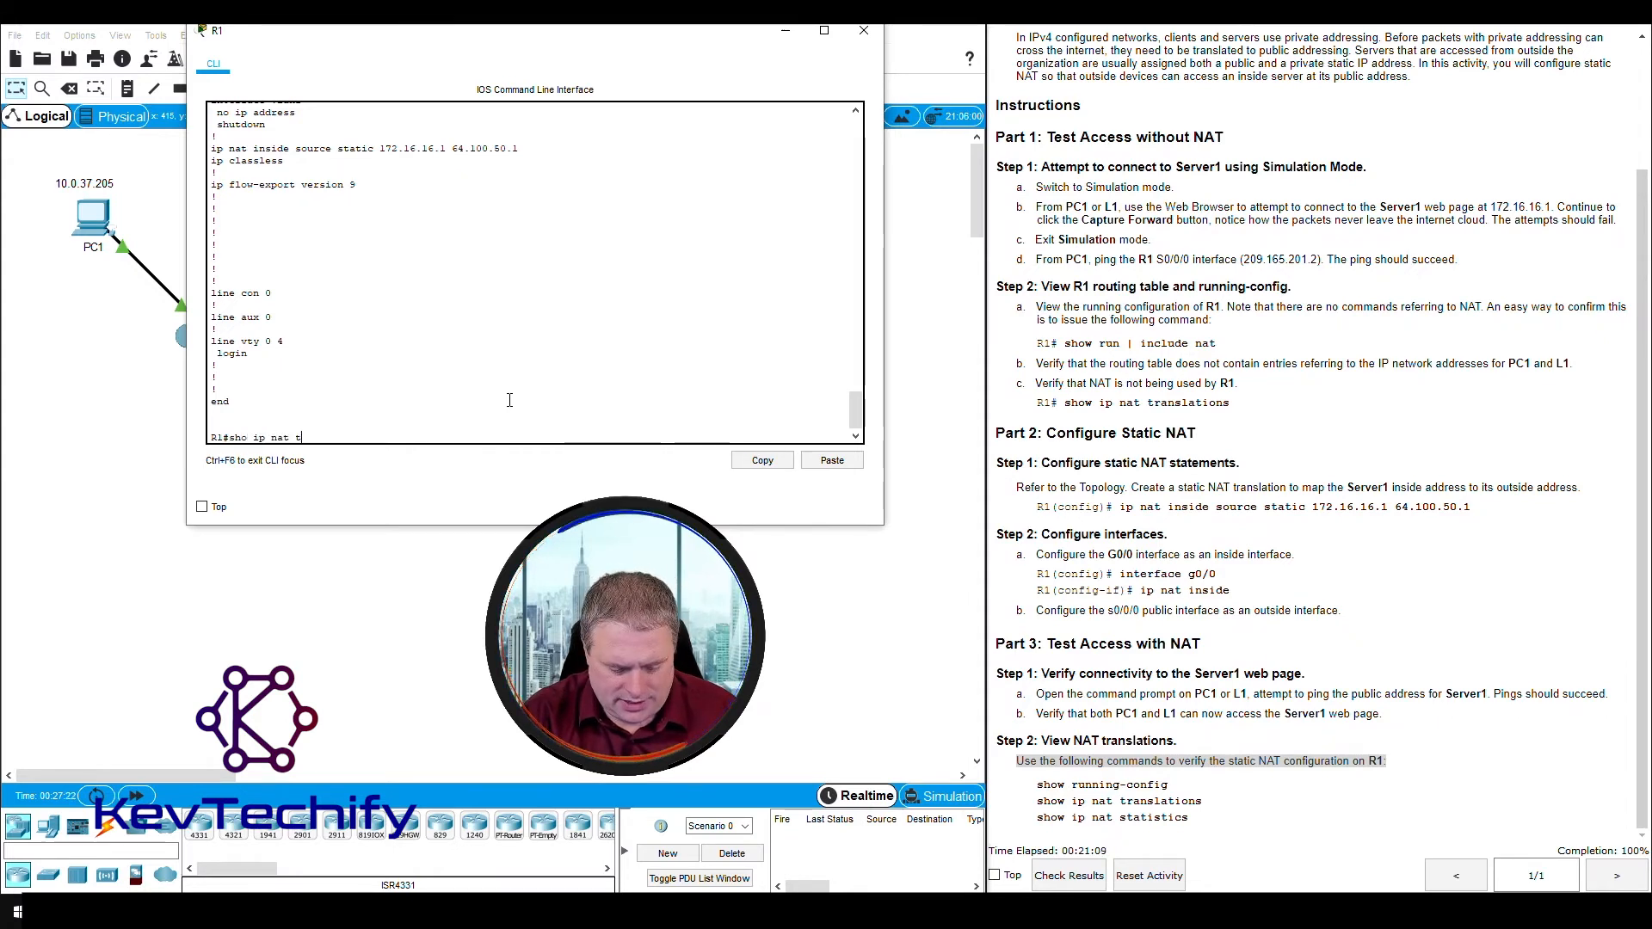
pyautogui.write('ran')
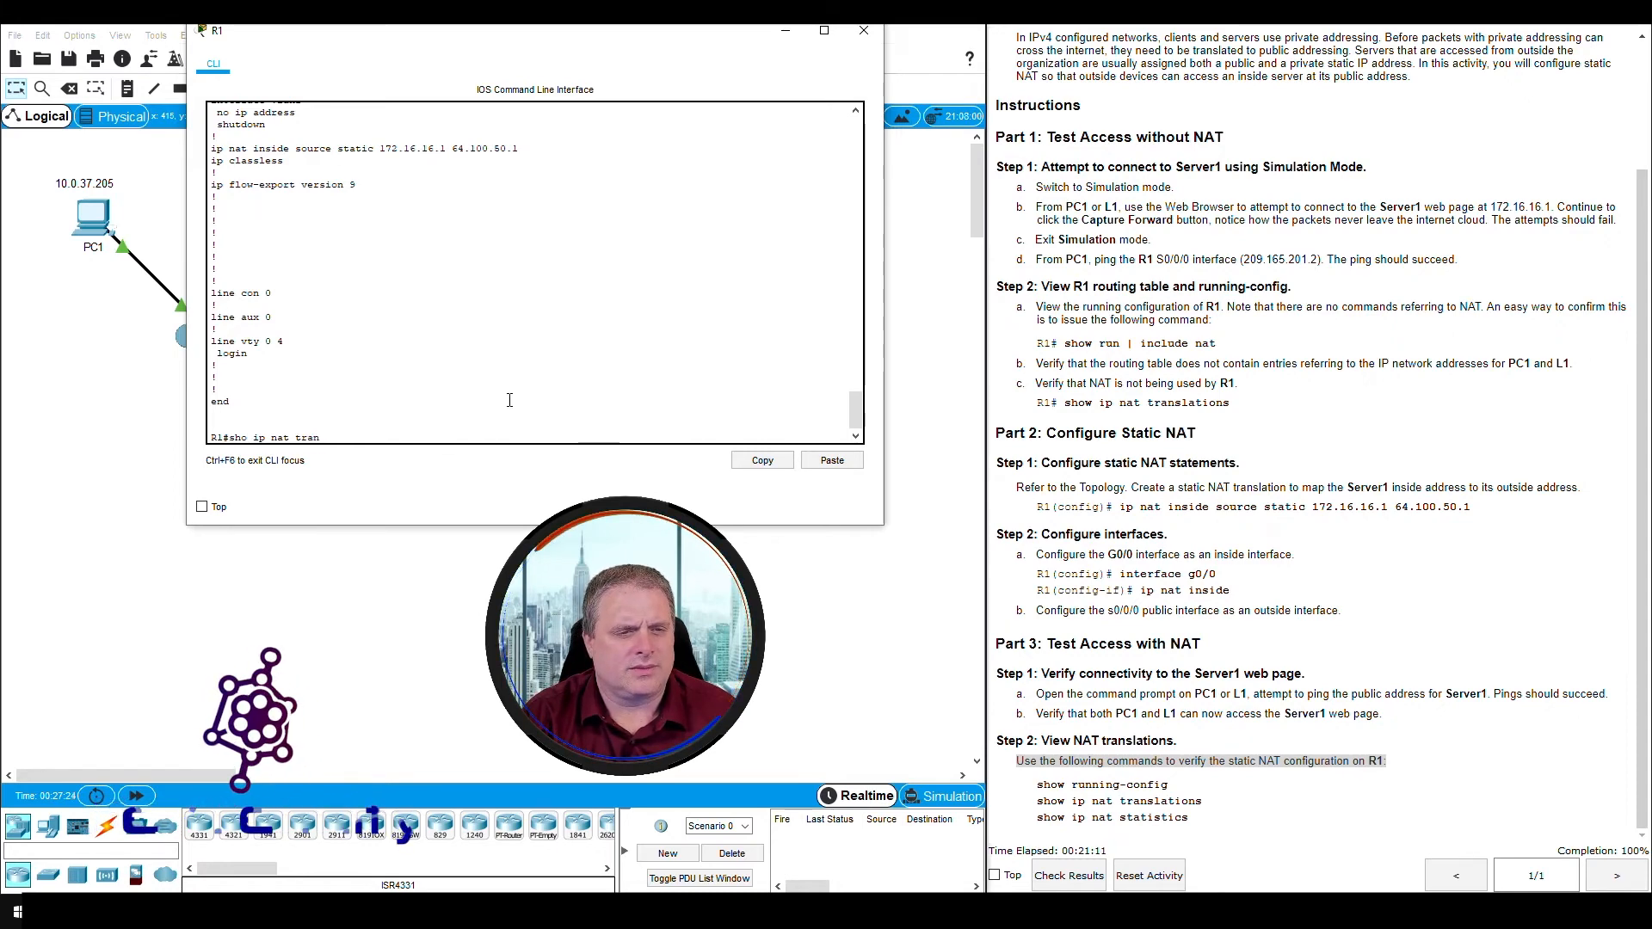
pyautogui.press('Return')
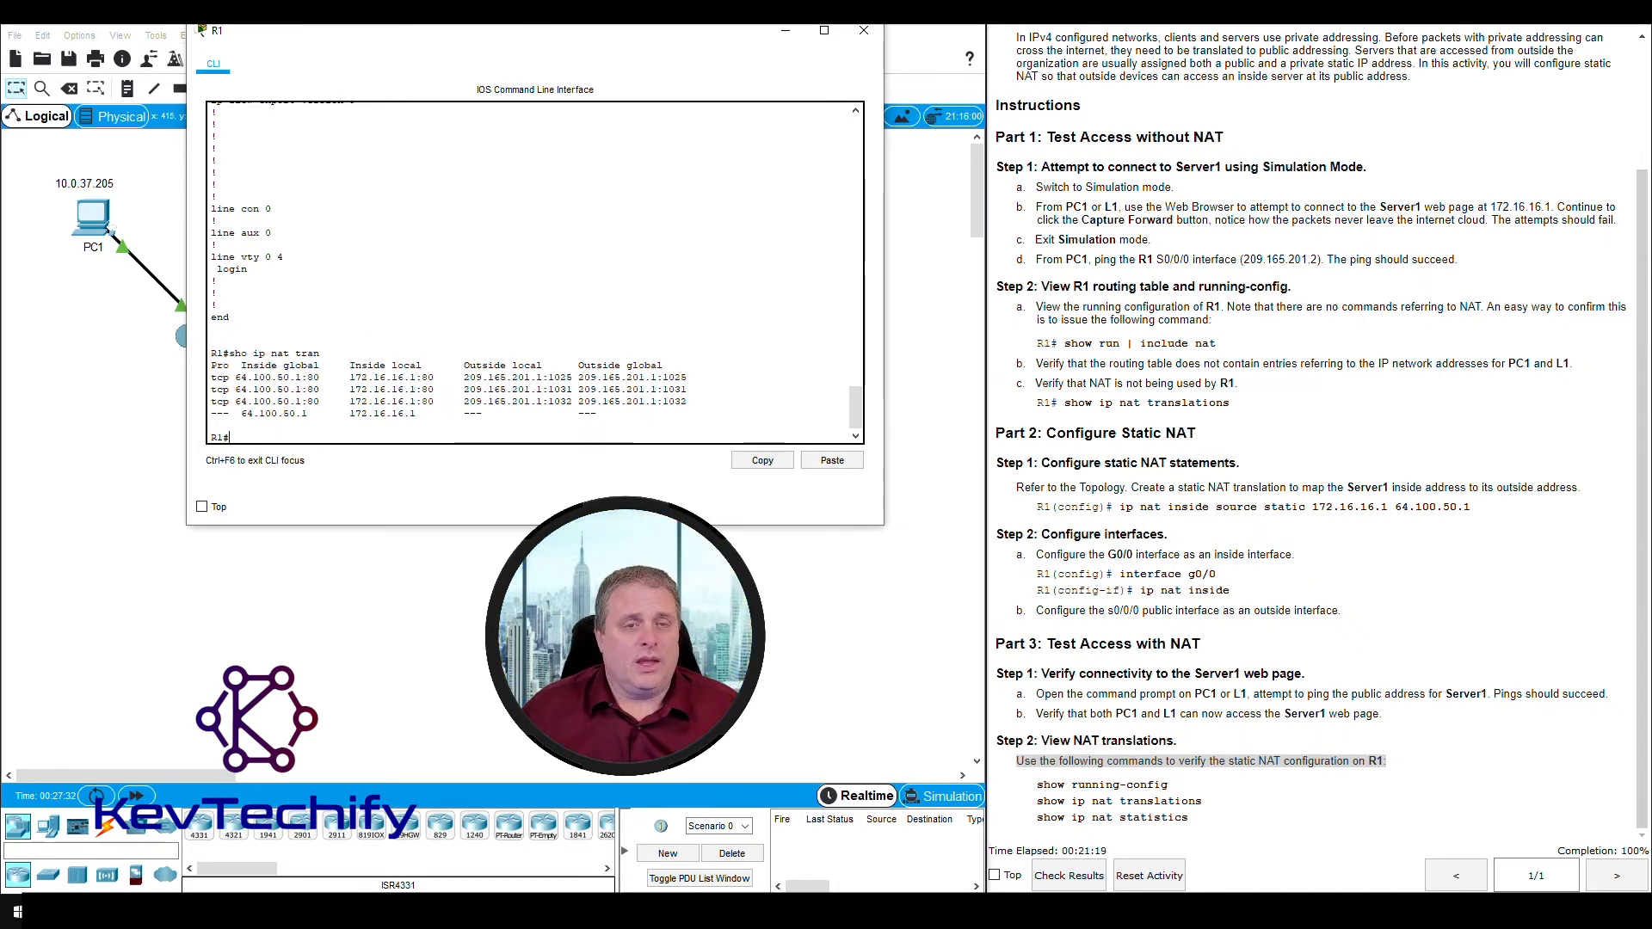
# - Move R1's window clear of the topology and compare the inside local and inside global addresses of the first translation entry
pyautogui.moveTo(530, 39); pyautogui.dragTo(1155, 58)
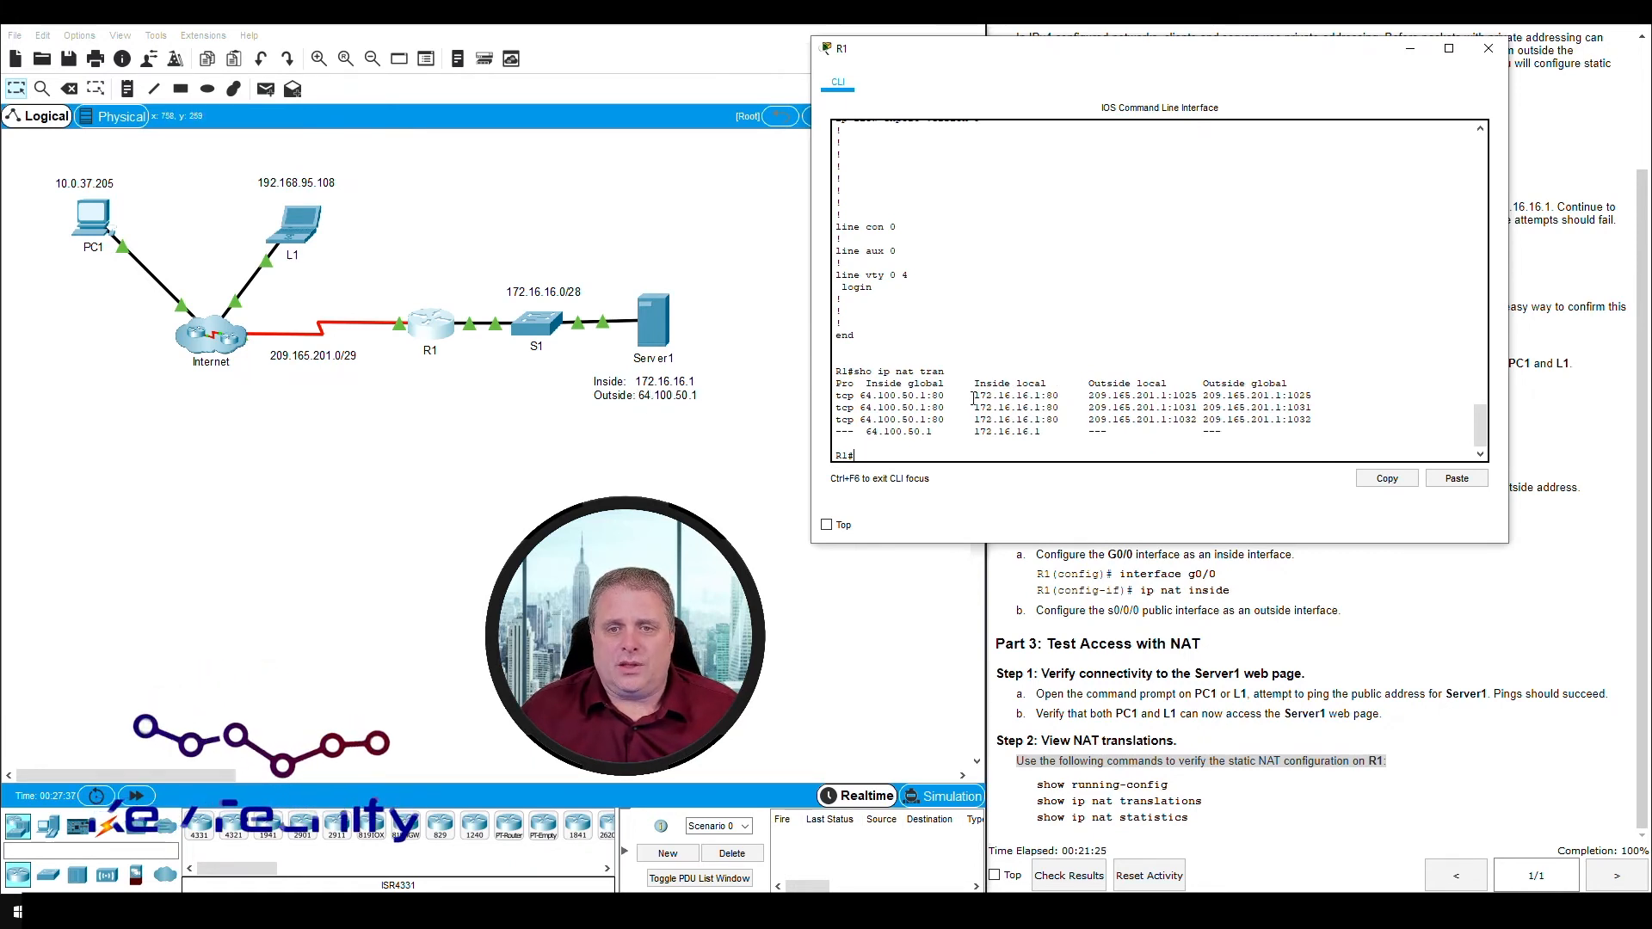
pyautogui.moveTo(975, 396); pyautogui.dragTo(1046, 395)
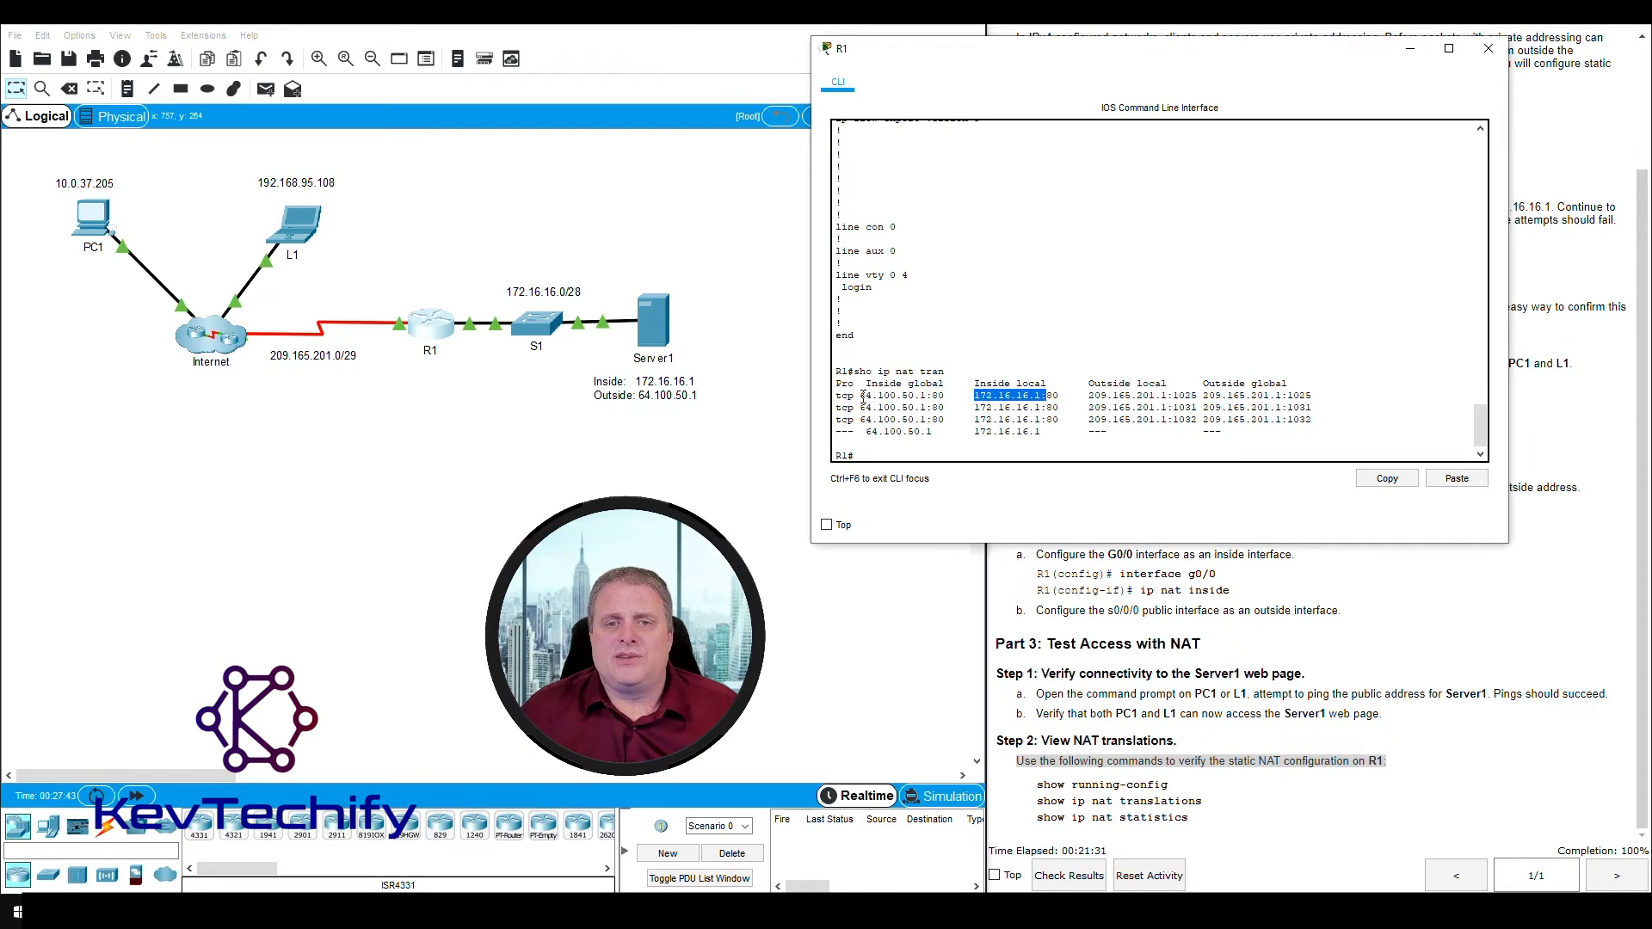
pyautogui.moveTo(864, 396); pyautogui.dragTo(914, 395)
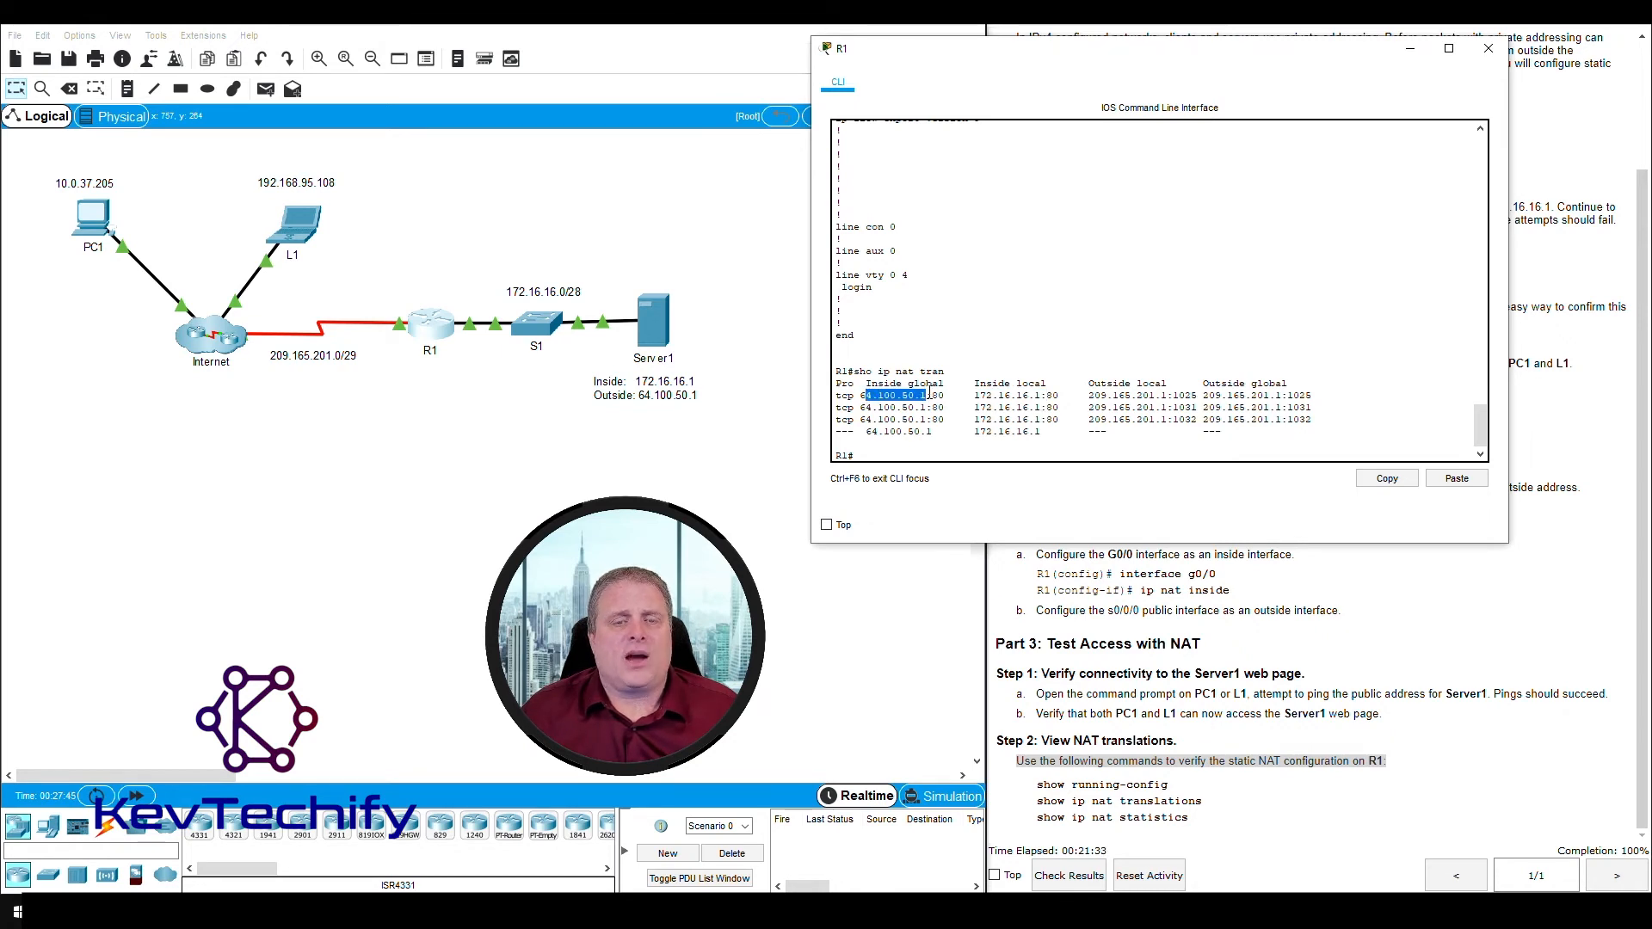
# - Examine the inside global and inside local addresses of the first tcp translation together, and move R1's window back over the topology
pyautogui.click(878, 397)
pyautogui.moveTo(862, 395); pyautogui.dragTo(1040, 396)
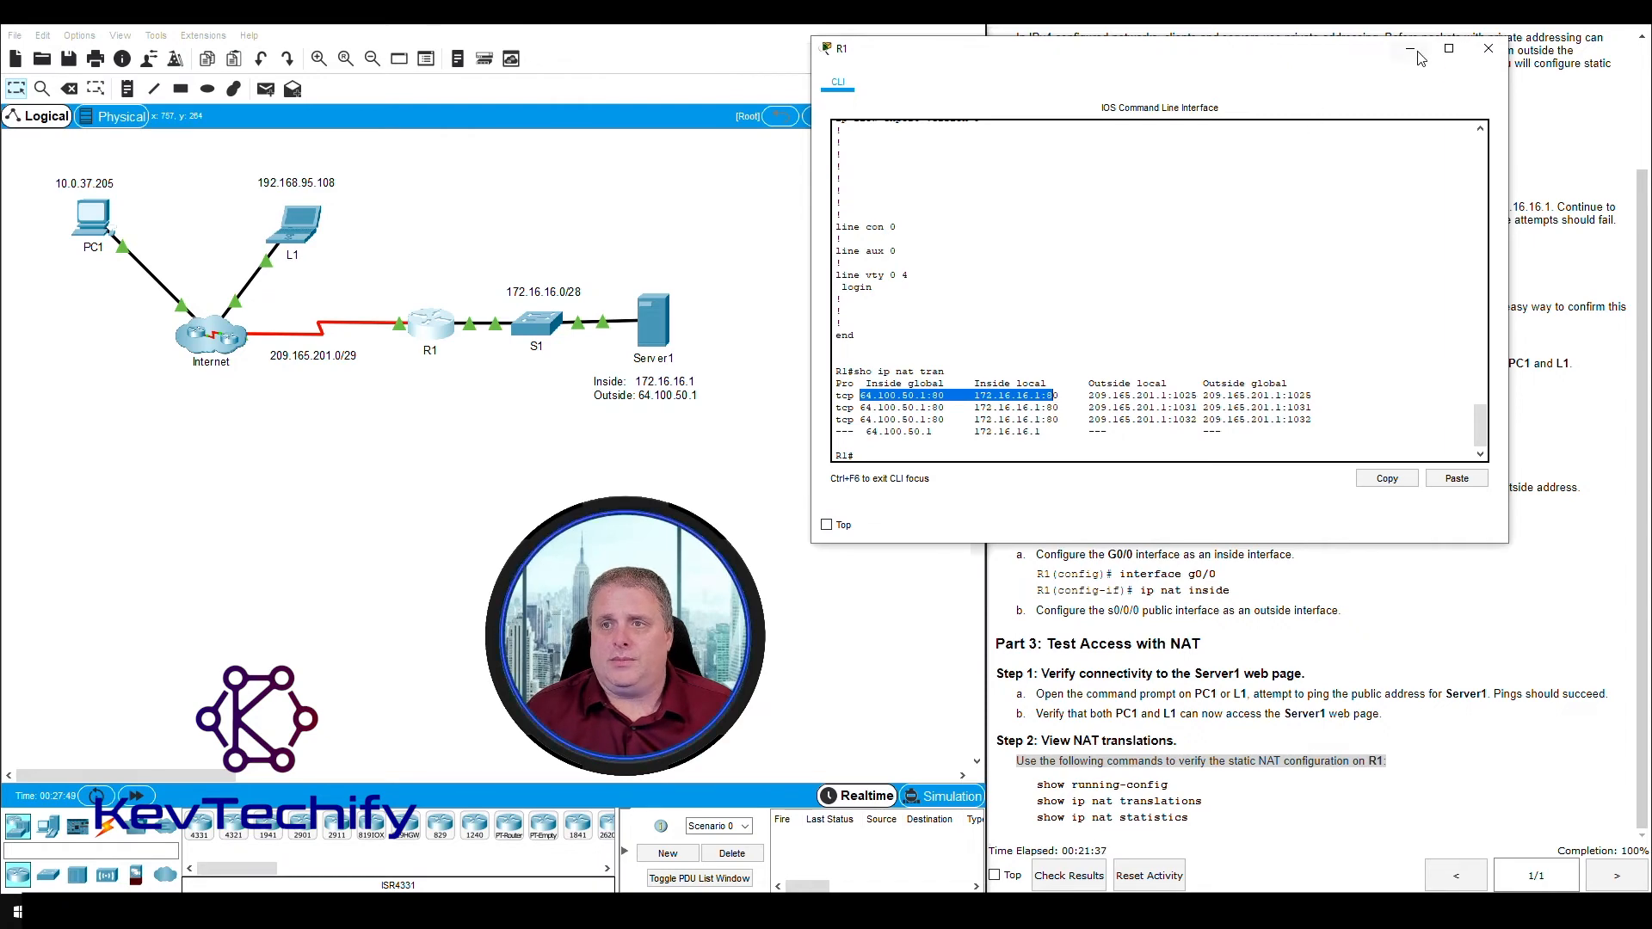
pyautogui.moveTo(1374, 61); pyautogui.dragTo(829, 41)
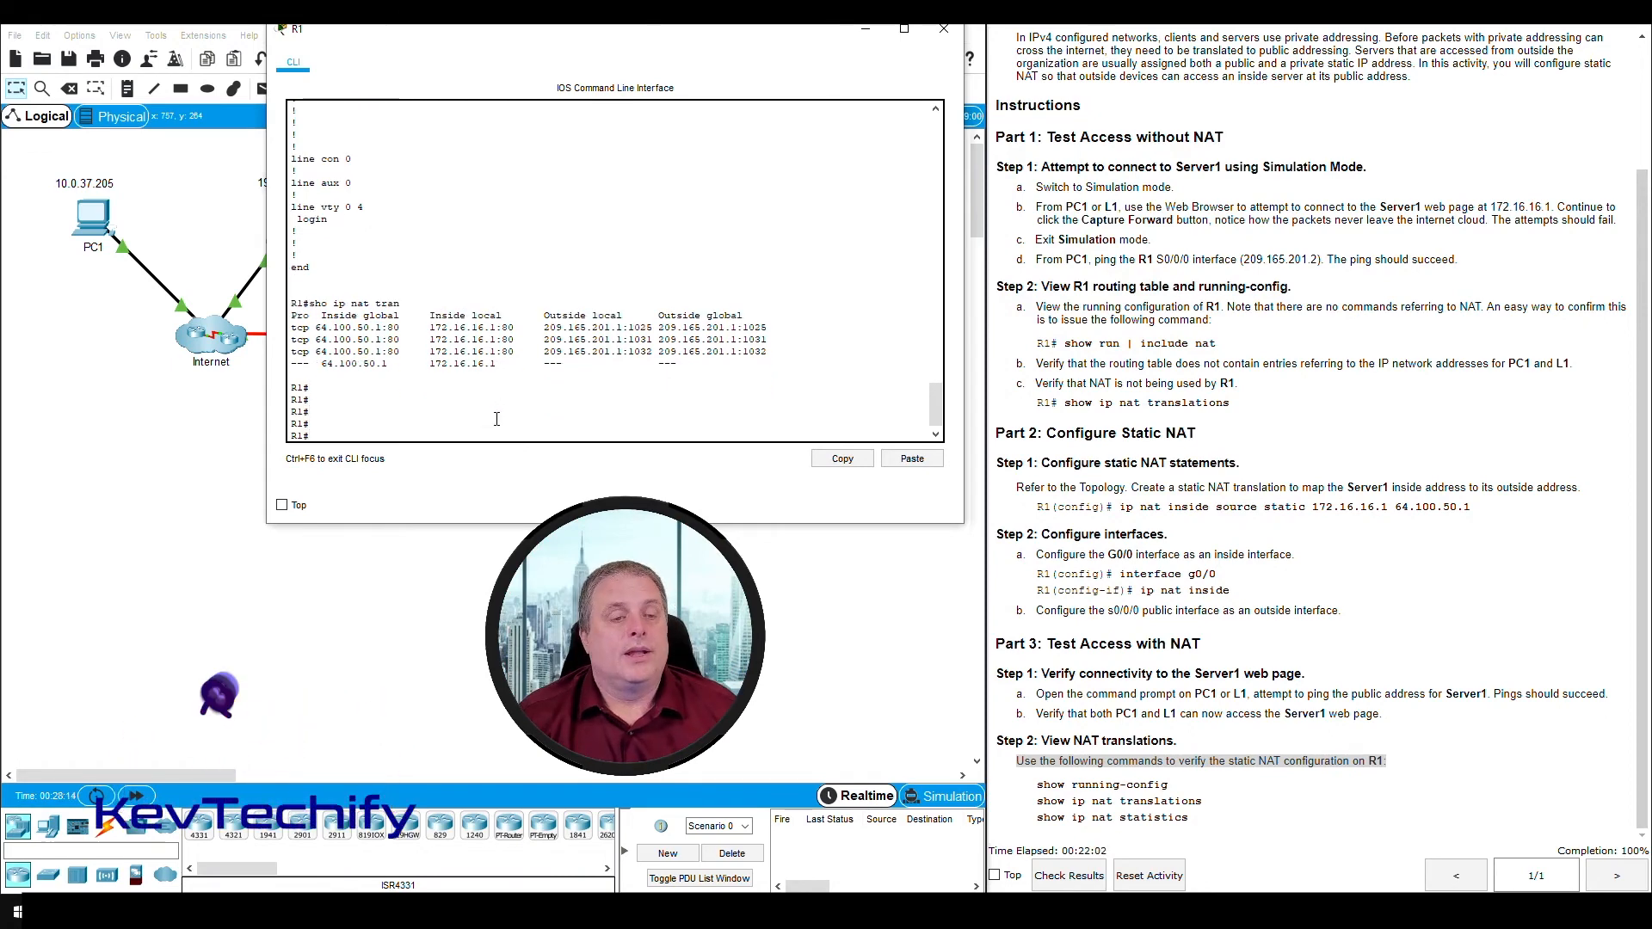
# - Display the NAT statistics on R1, trying sho ip nat stats and correcting the command to sho ip nat stat
pyautogui.write('sho')
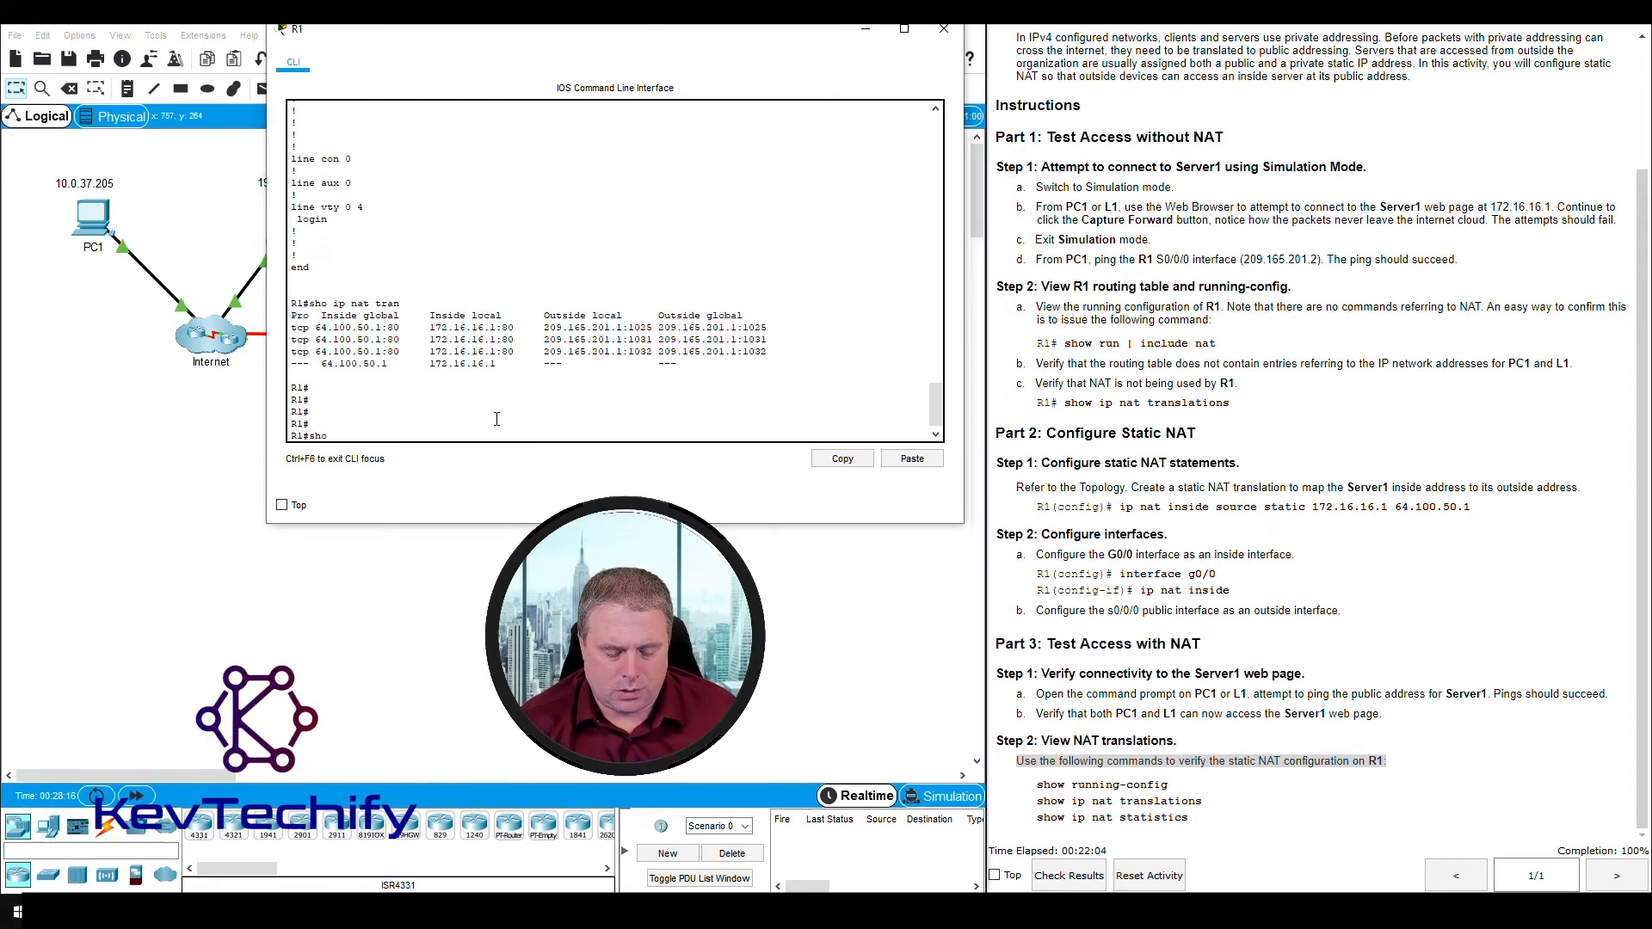
pyautogui.write(' ip n')
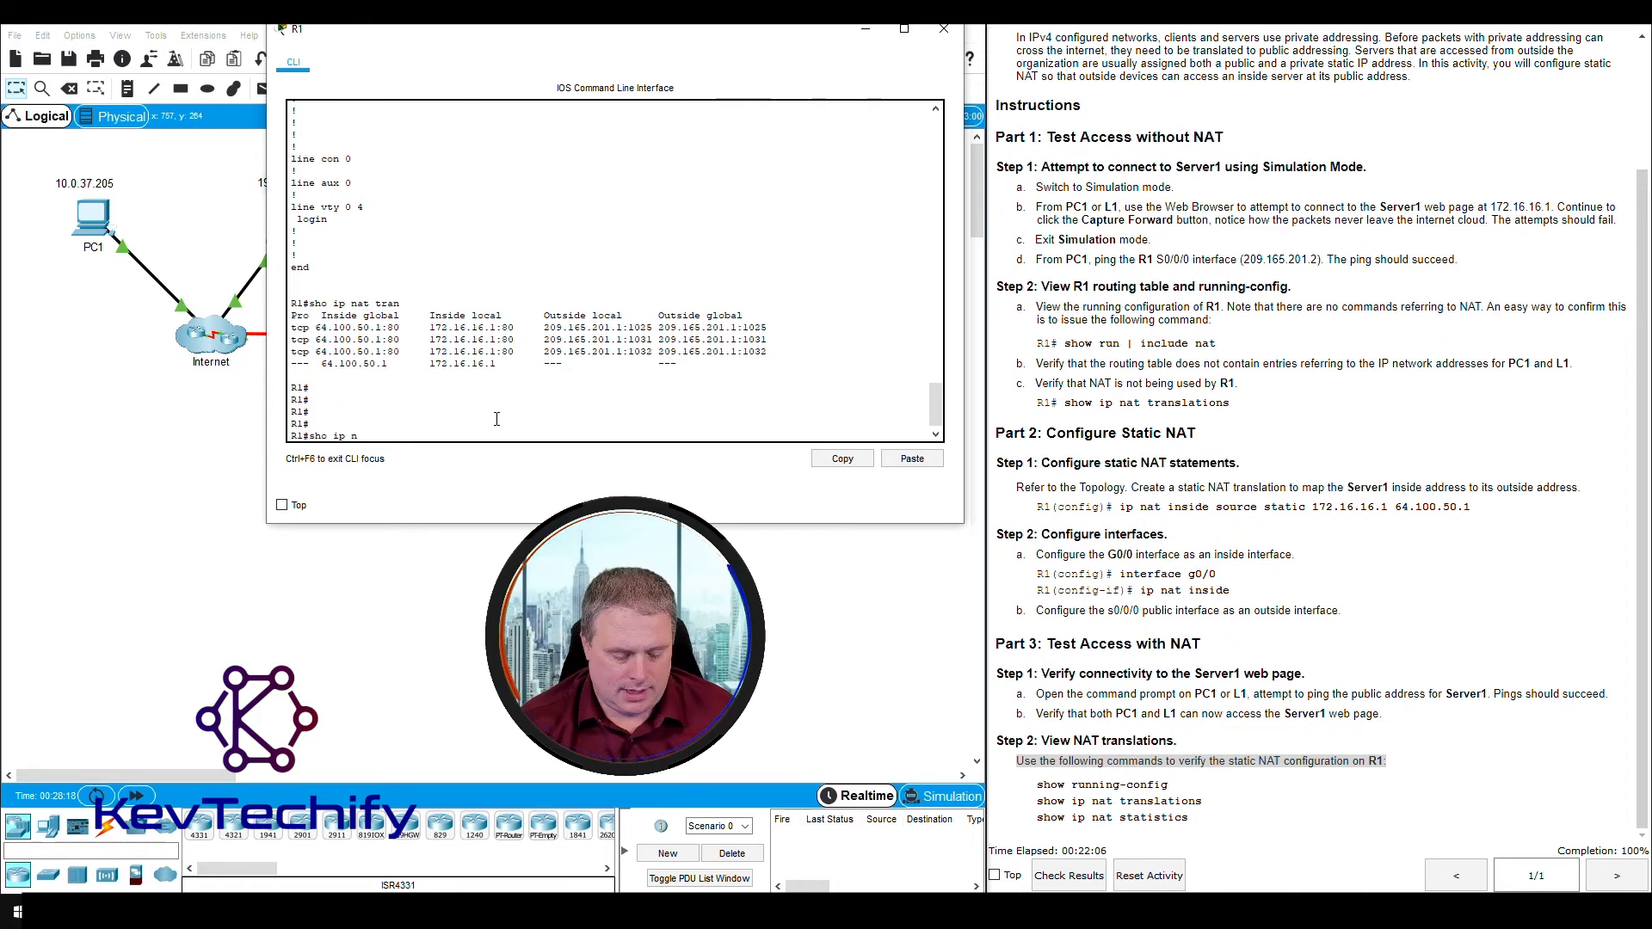
pyautogui.write('at stats')
pyautogui.press('Return')
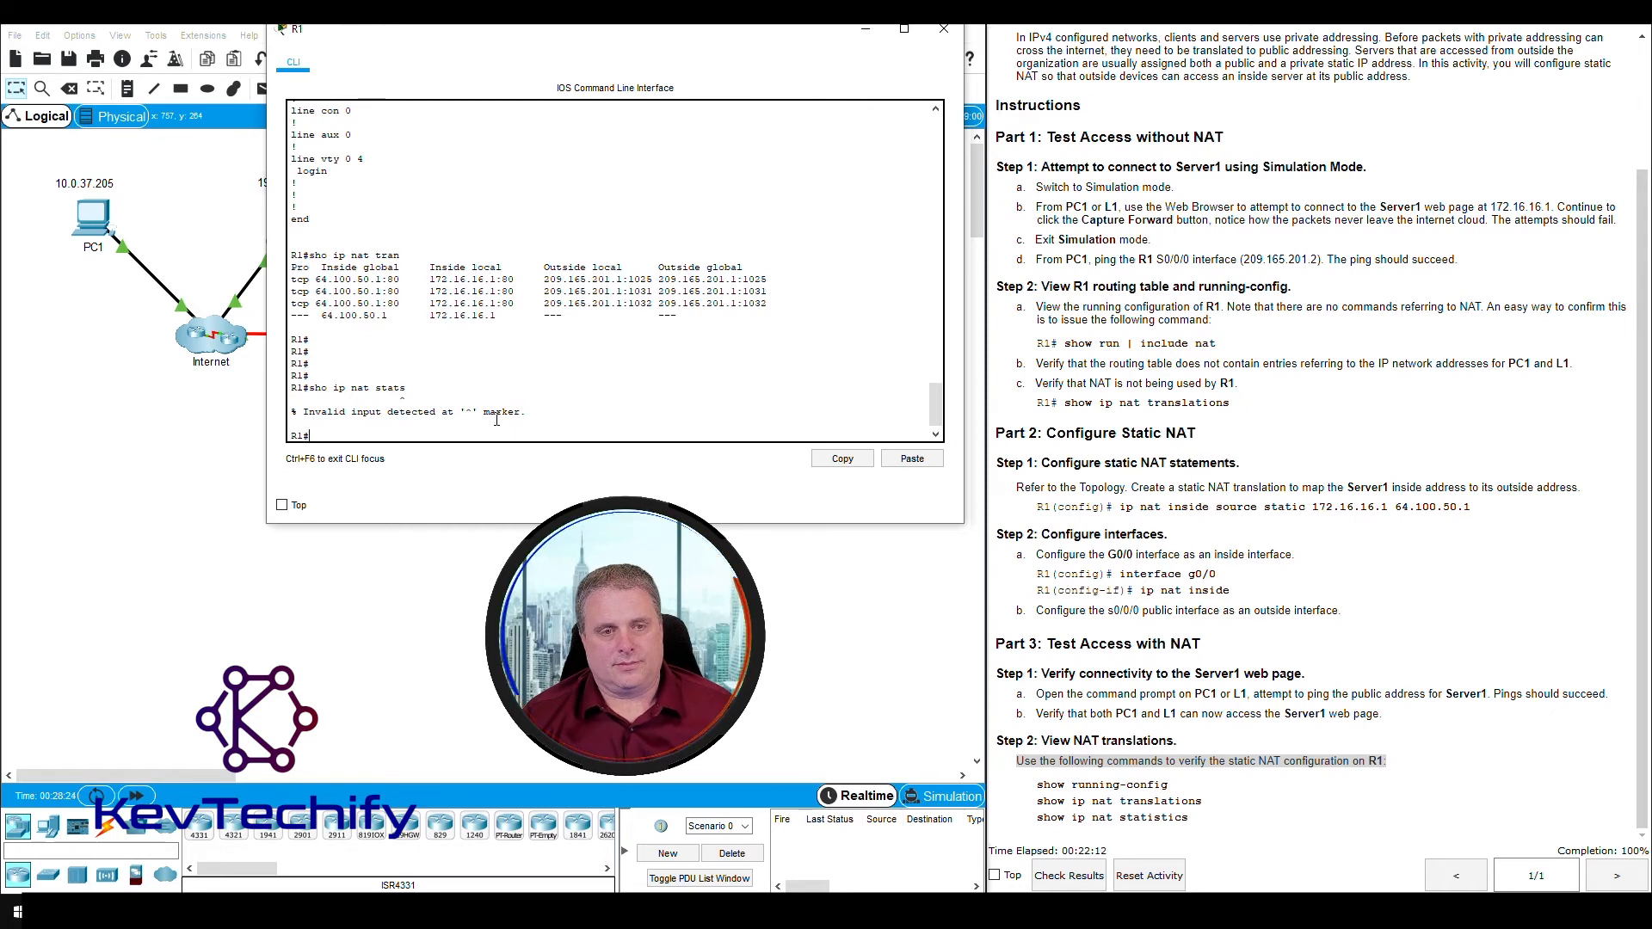
pyautogui.press('Up')
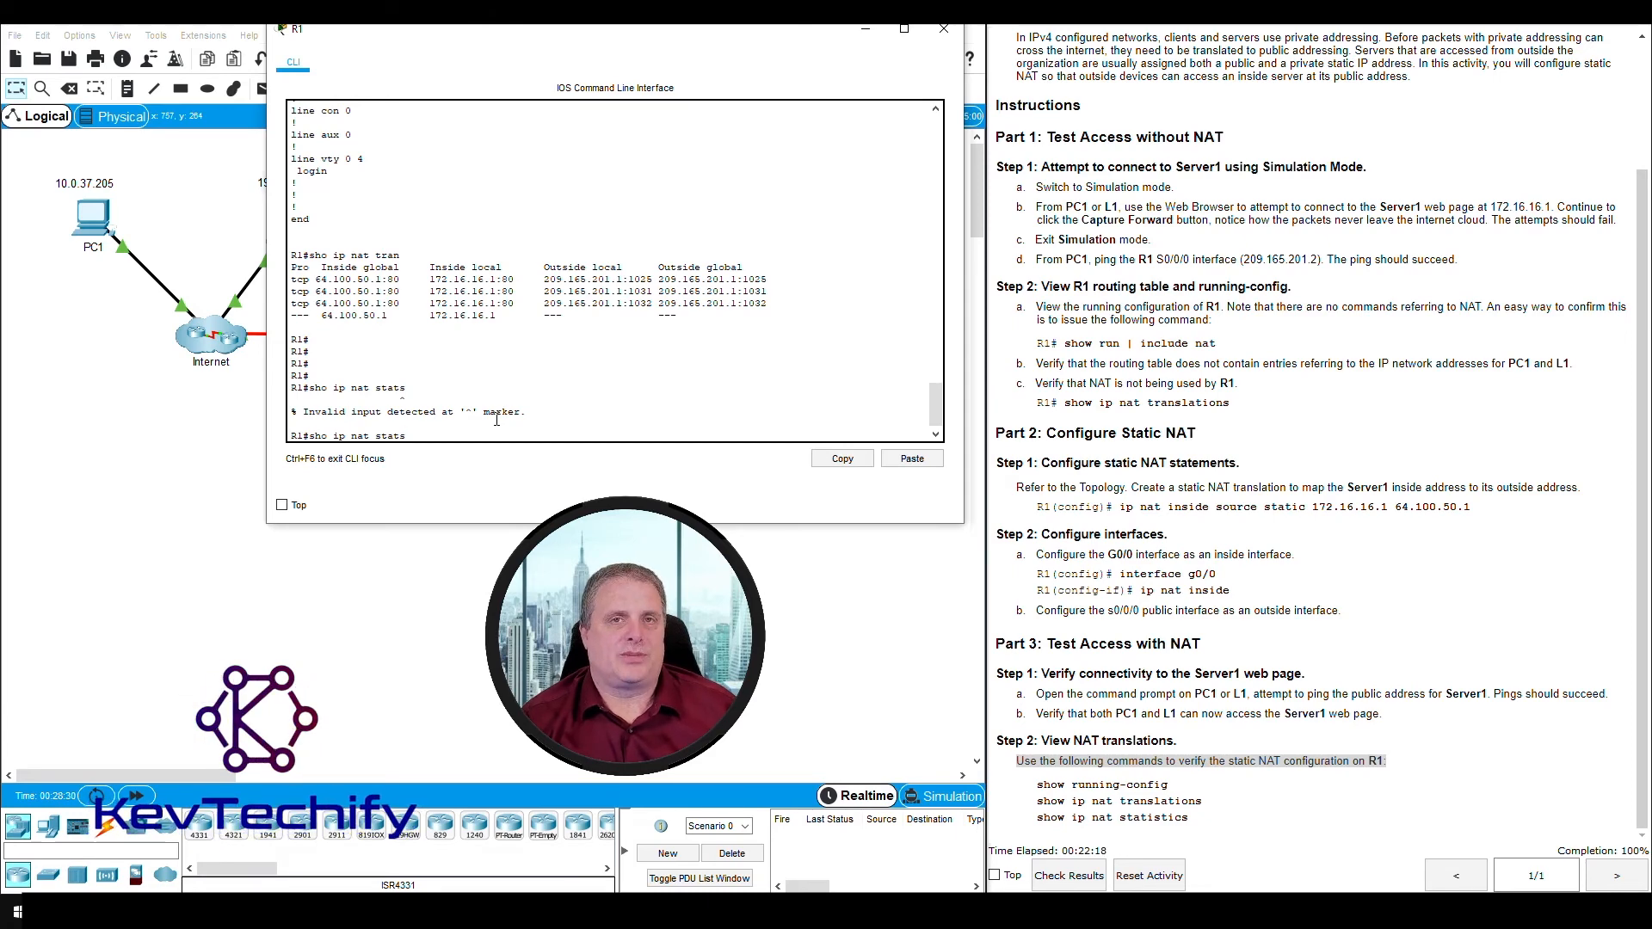
pyautogui.press('Return')
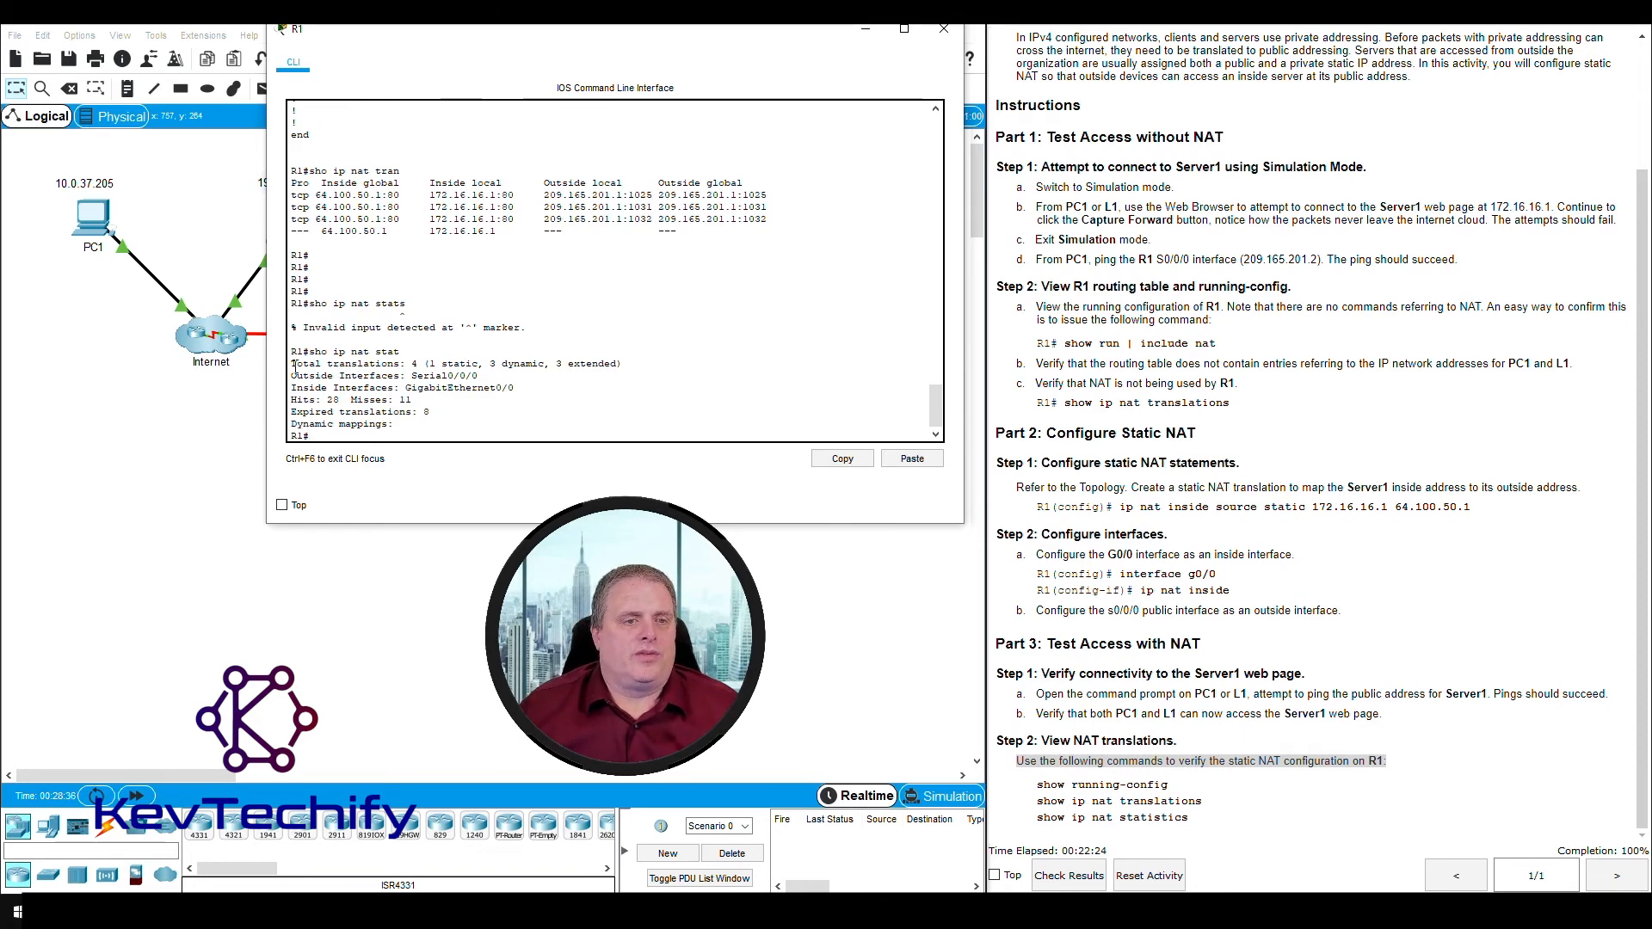
# - Examine the NAT statistics for the total translations, the outside and inside interfaces, and the hits and misses
pyautogui.moveTo(294, 367); pyautogui.dragTo(396, 365)
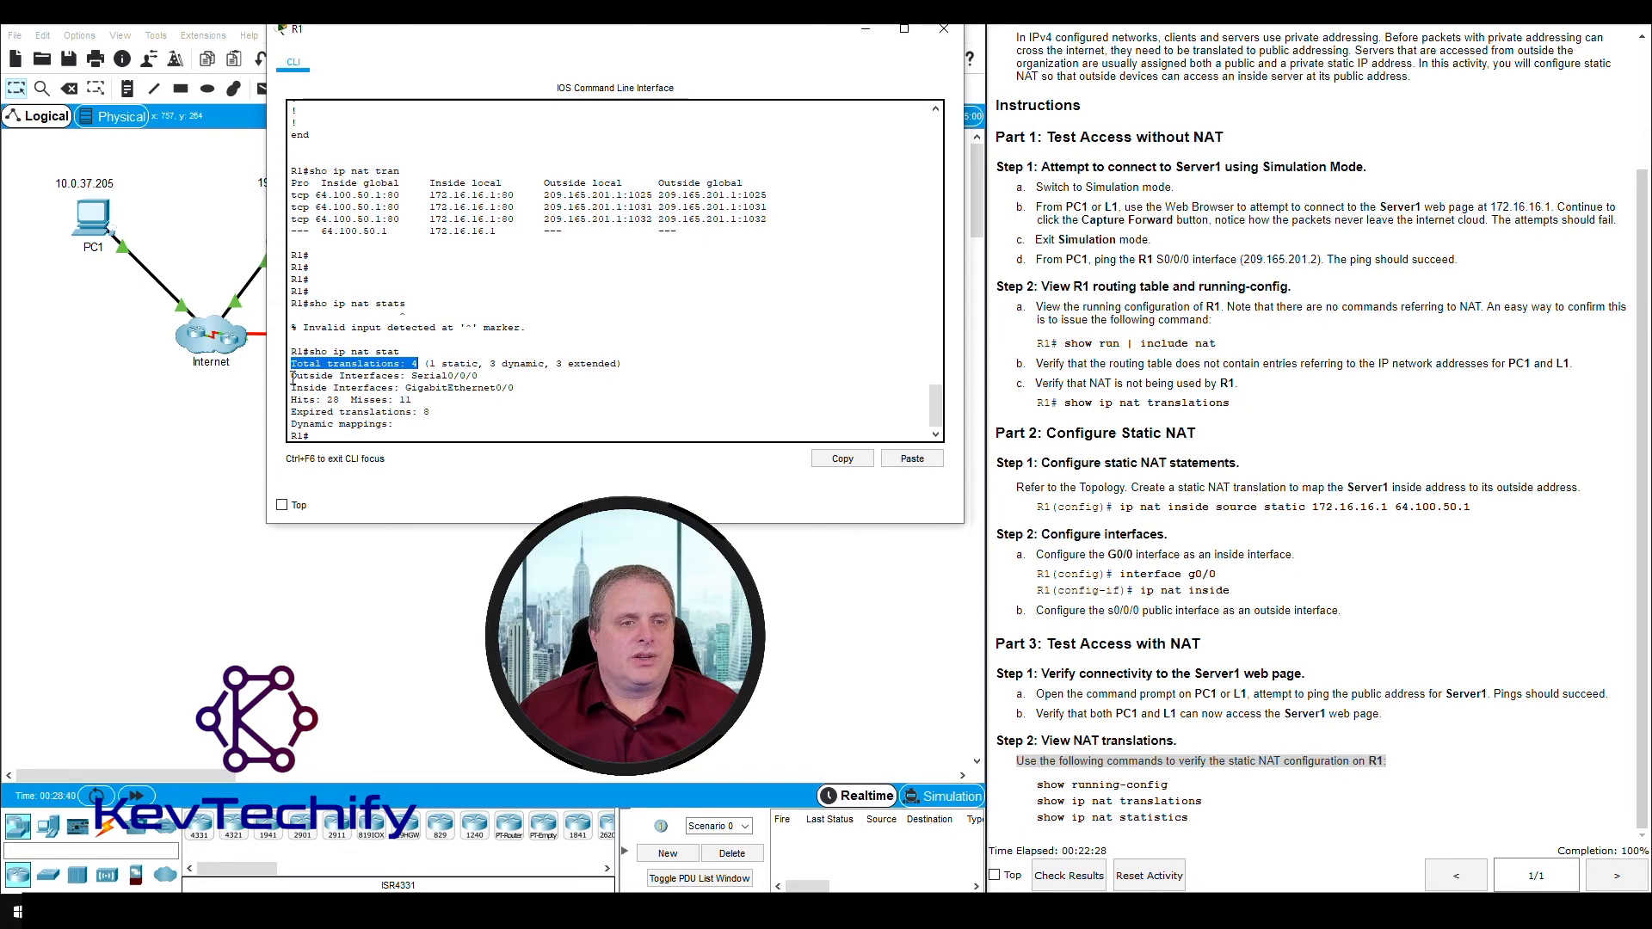
pyautogui.moveTo(291, 376); pyautogui.dragTo(515, 388)
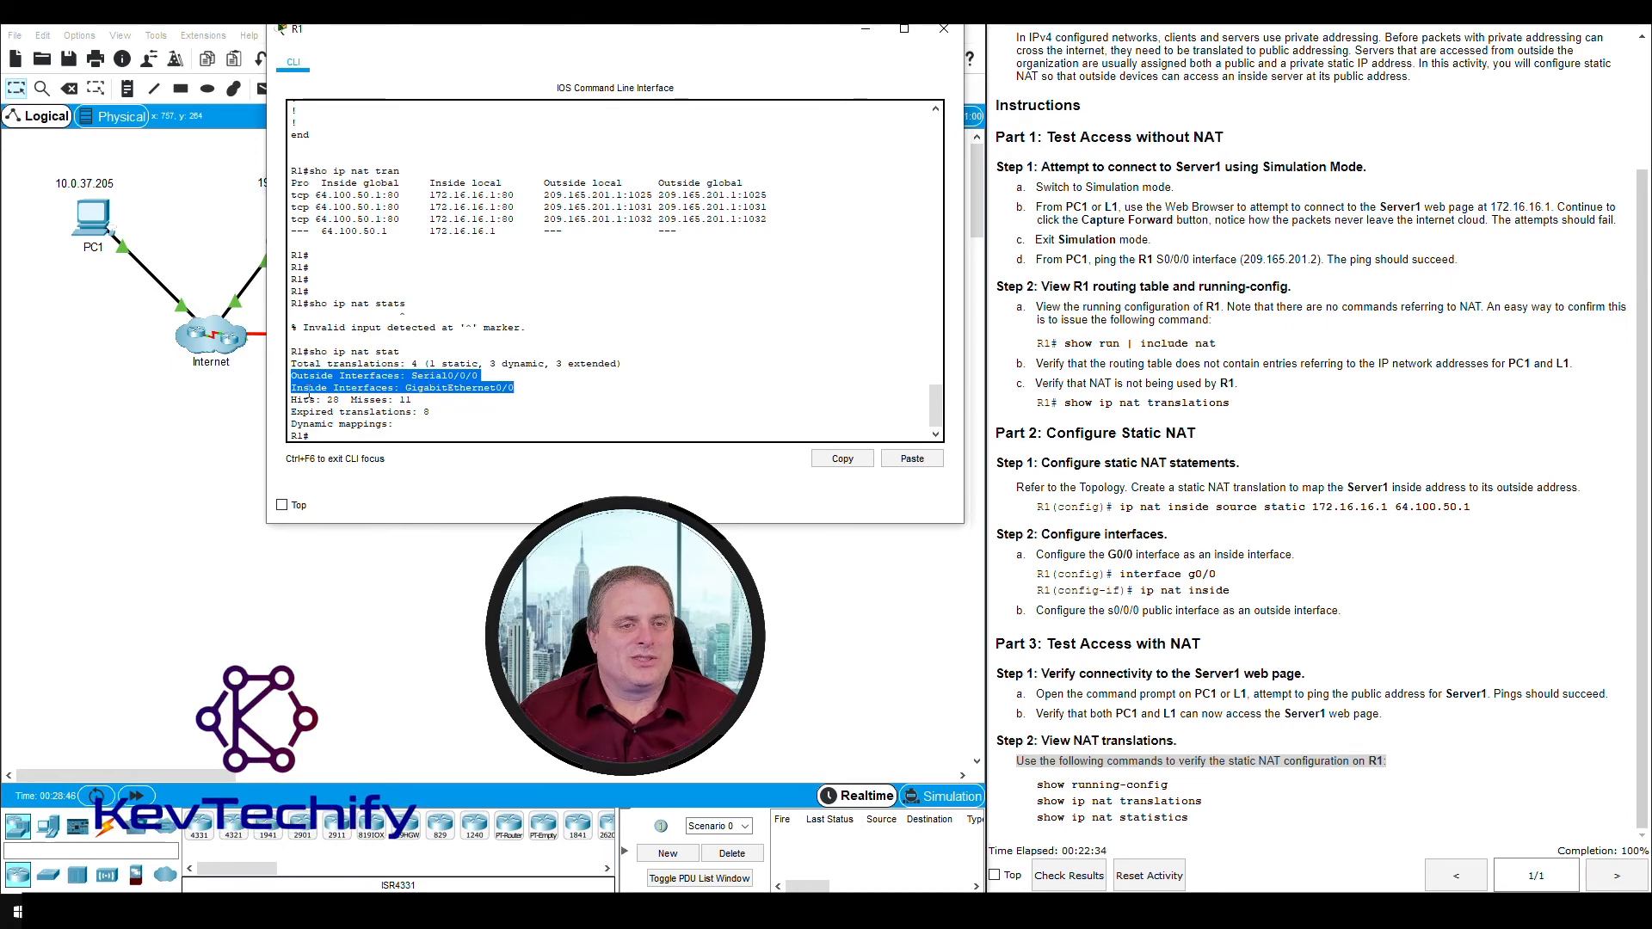
pyautogui.moveTo(293, 388); pyautogui.dragTo(496, 390)
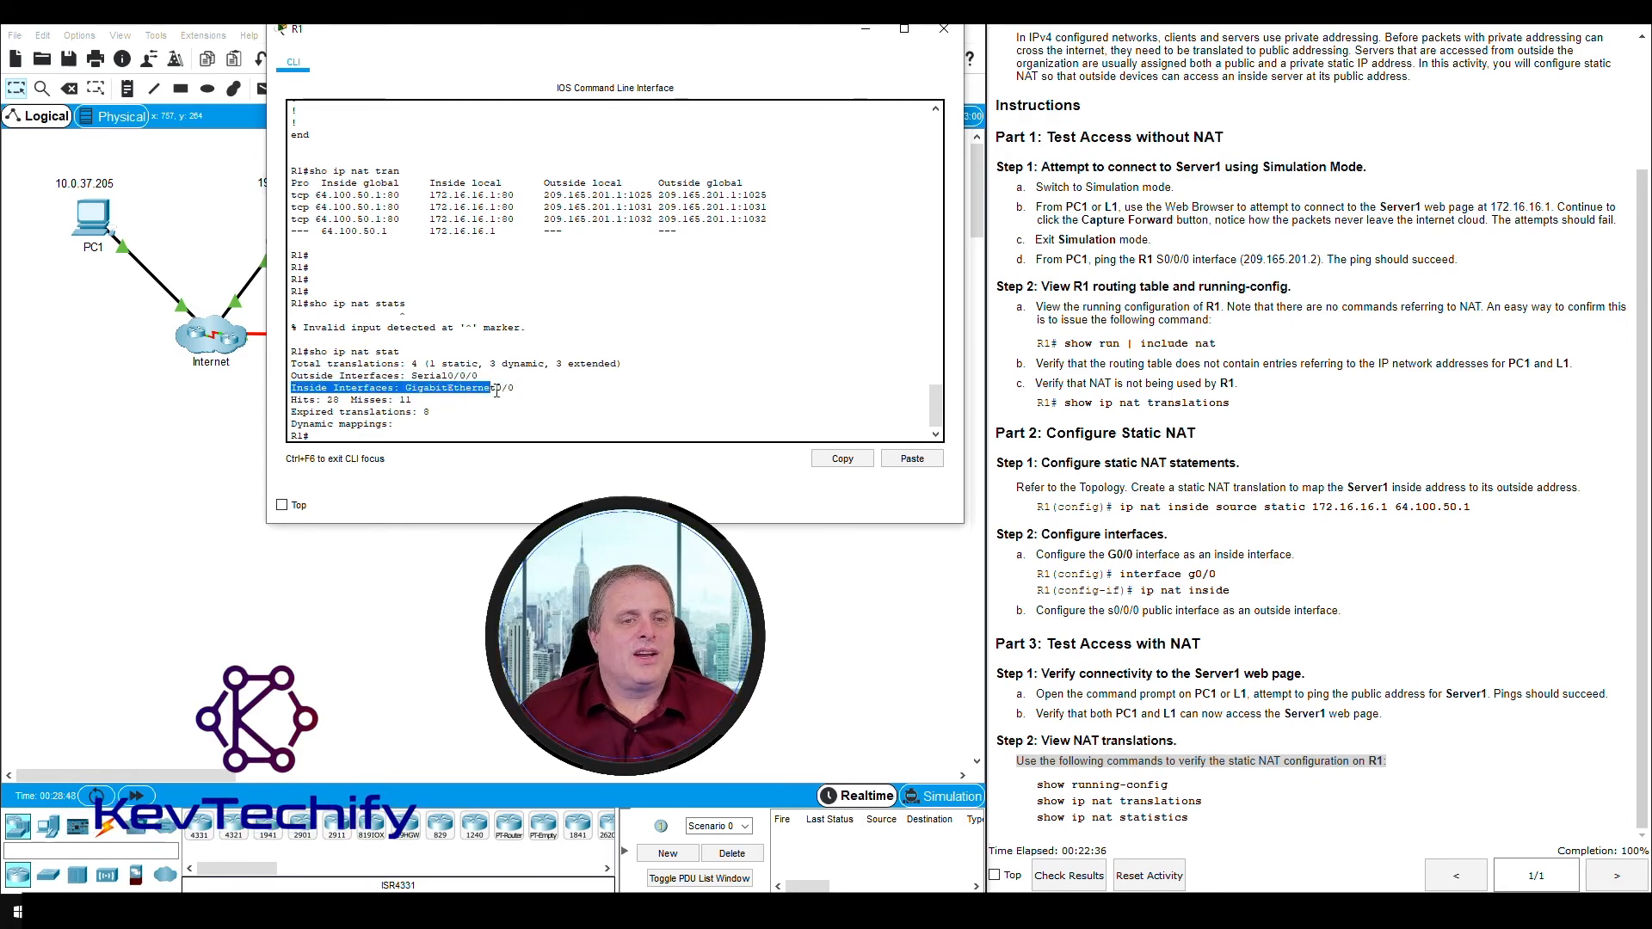
pyautogui.click(292, 399)
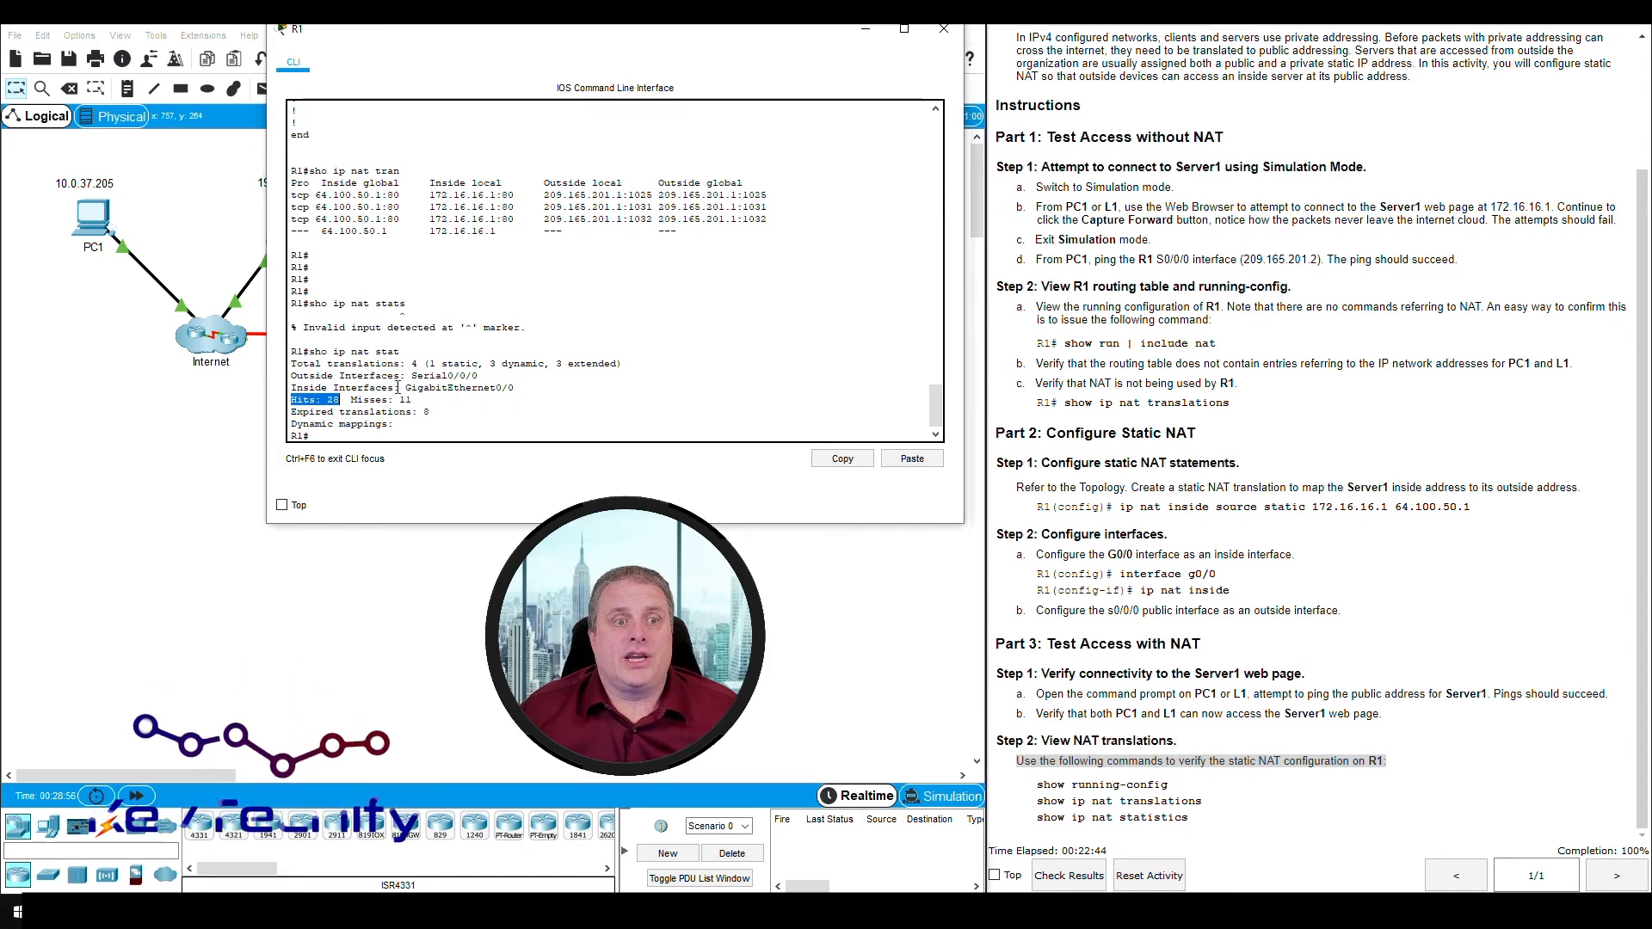
pyautogui.moveTo(352, 400); pyautogui.dragTo(416, 402)
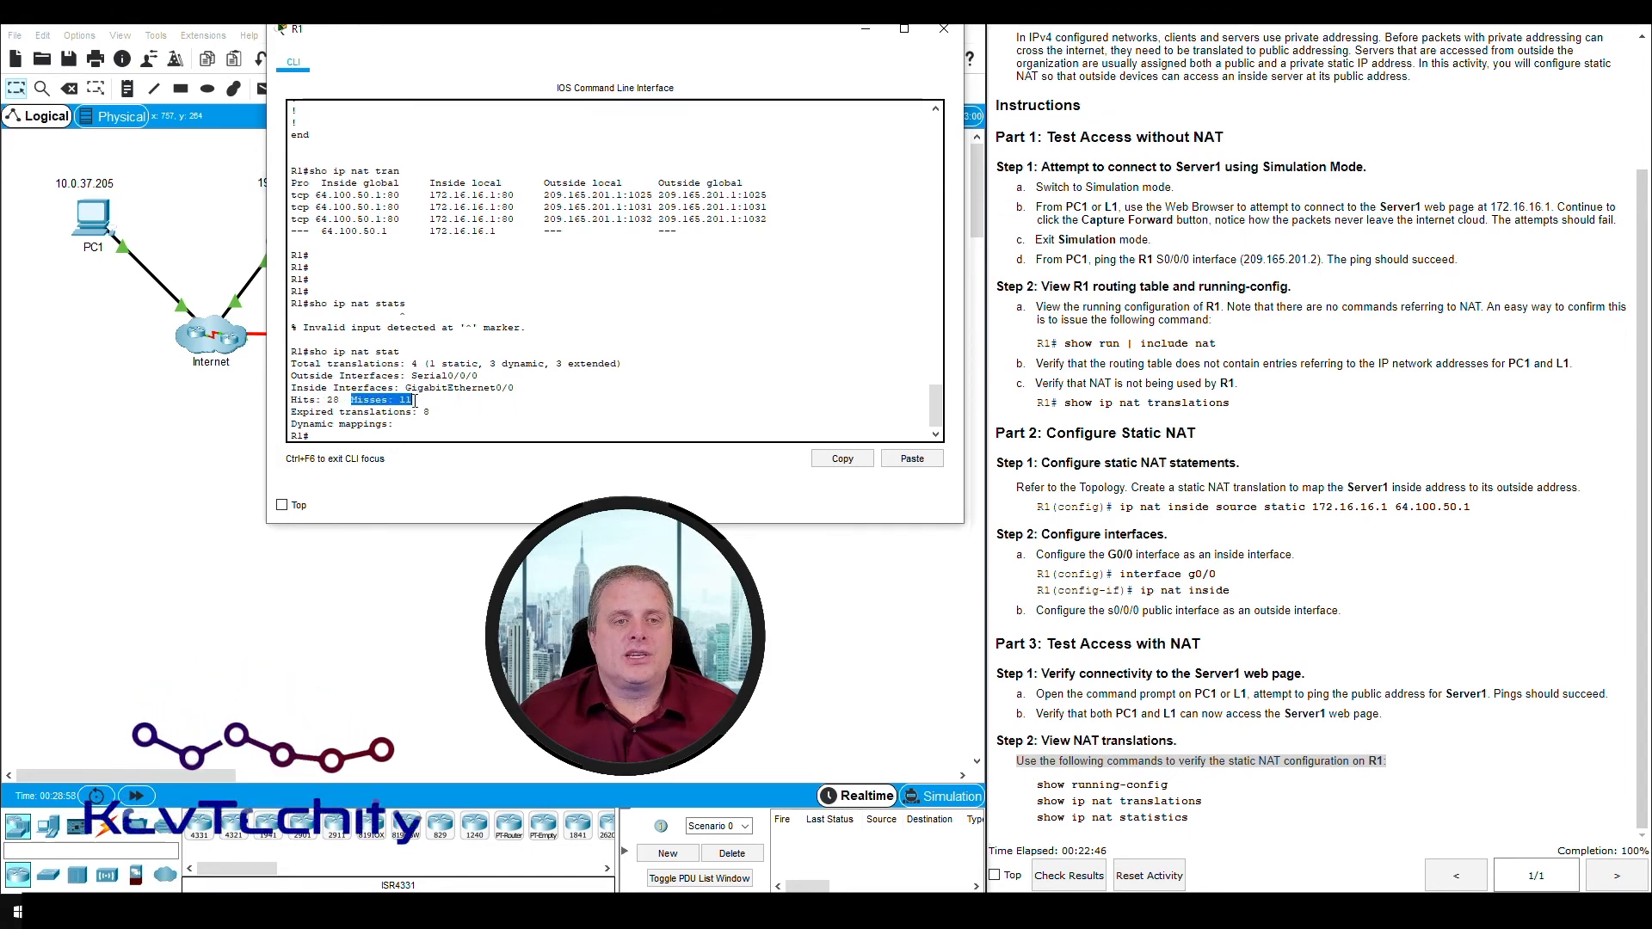